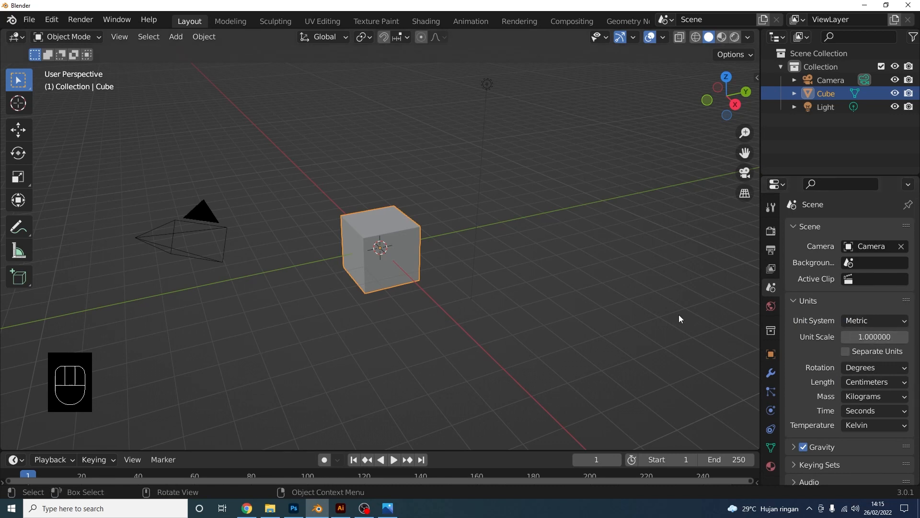
Delete the Light and the Camera from the scene
left_click_drag(542, 98, 446, 79)
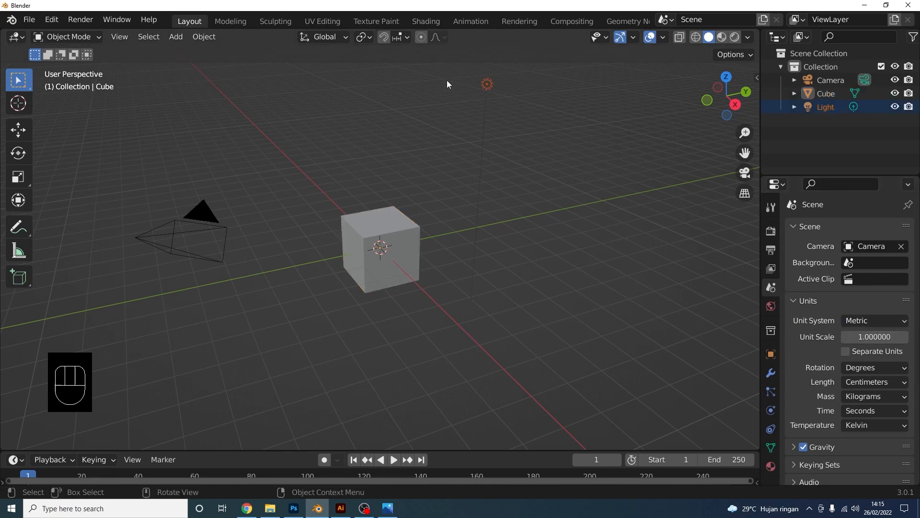
key("Delete")
left_click_drag(295, 175, 166, 269)
key("Delete")
In Front view, enter Edit Mode with X-ray on and select the cube's bottom vertices
key("KP_1")
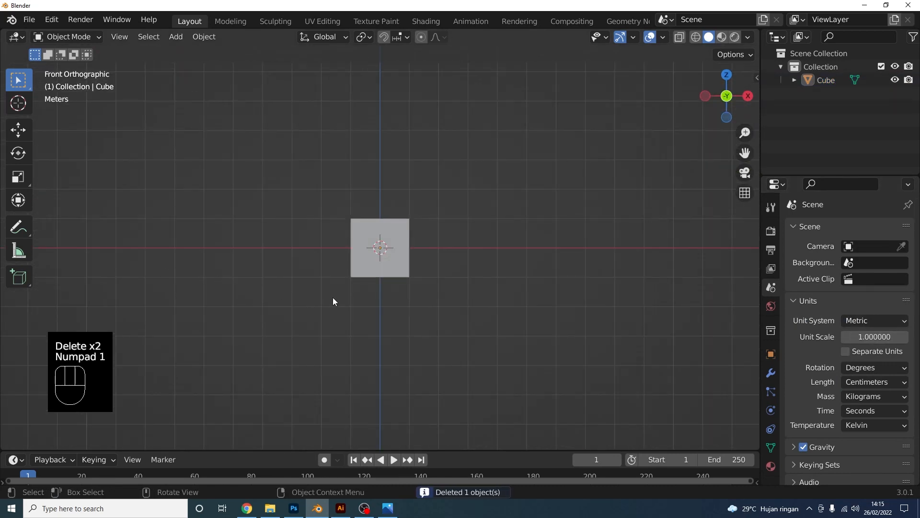
key("Tab")
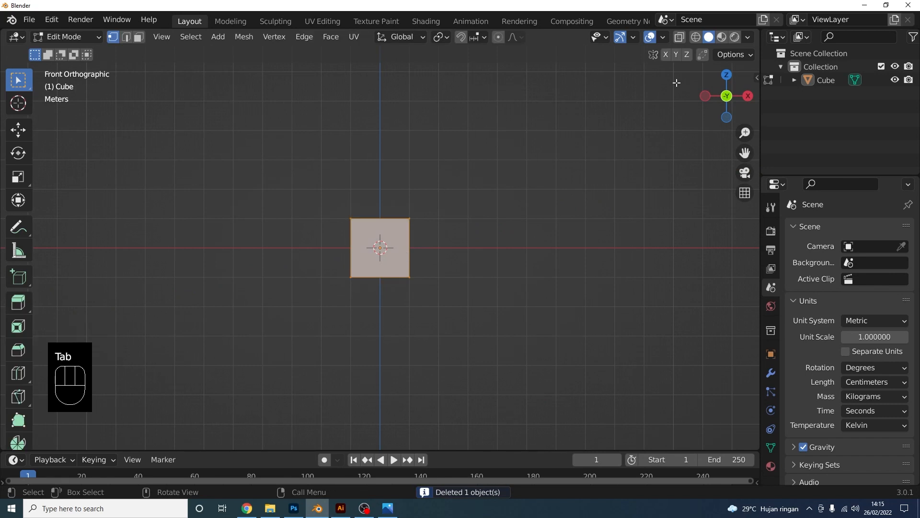
left_click(680, 38)
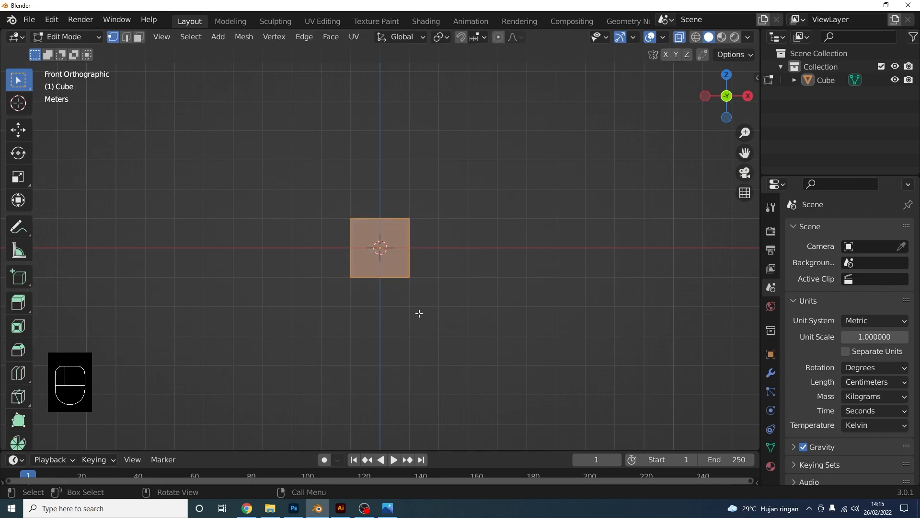
left_click_drag(478, 335, 272, 252)
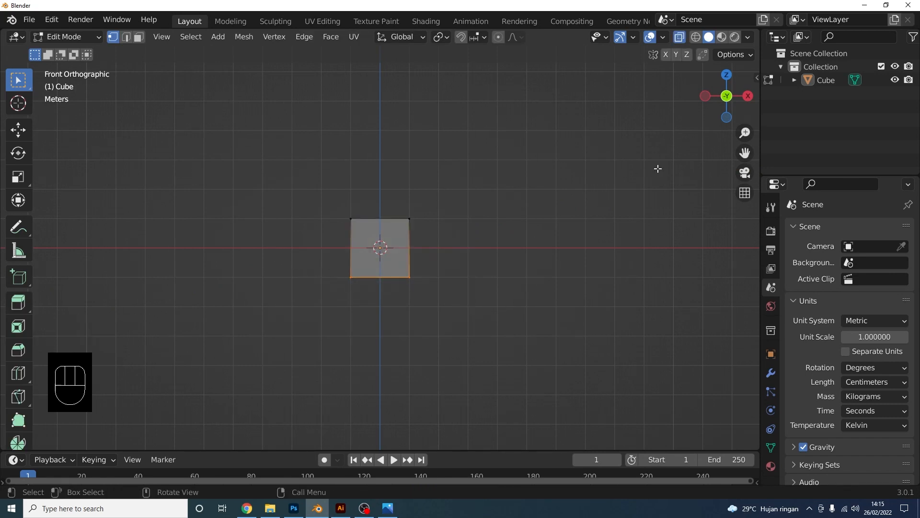
Move the bottom vertices to Median Z 0 so the base sits on the ground
key("n")
left_click(720, 130)
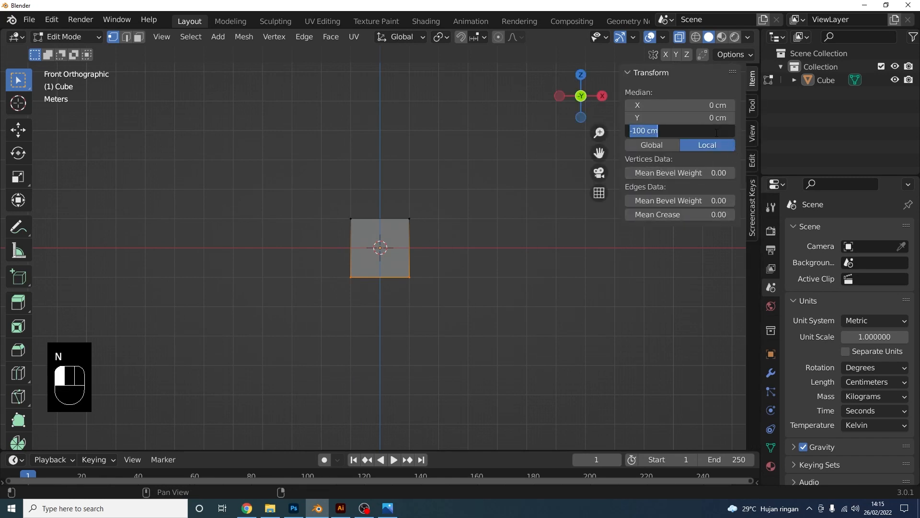
type("0")
key("Return")
scroll(405, 255, "up", 6)
middle_click_drag(379, 249, 407, 345, "shift")
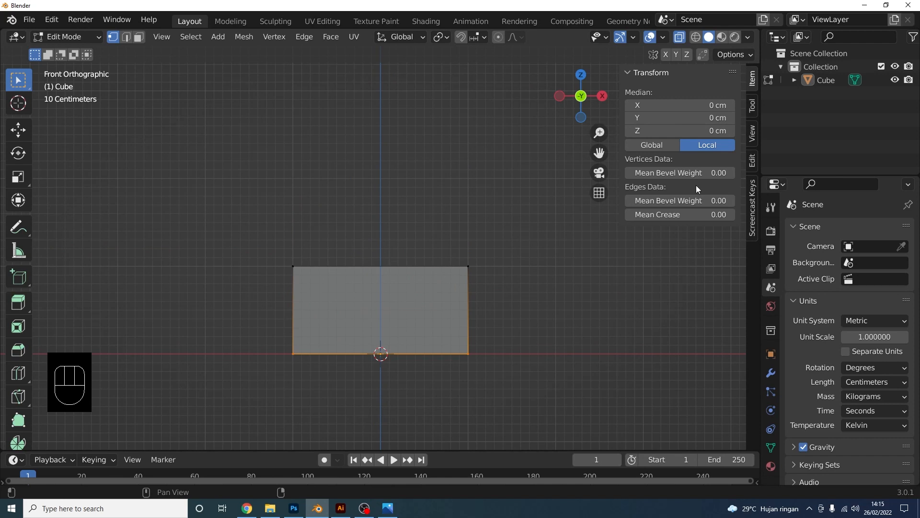
In Object Mode, set the cube's dimensions to X 7, Y 7 and Z 20 cm
left_click(68, 36)
left_click(71, 49)
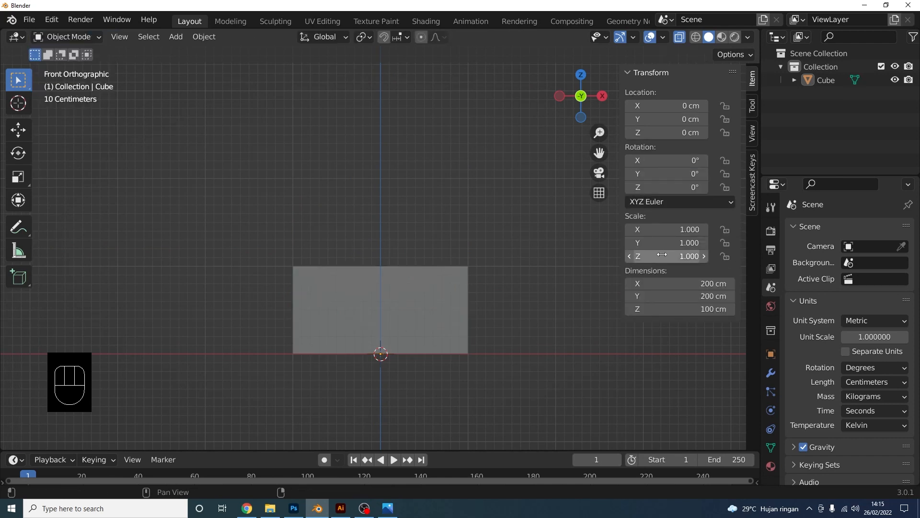
left_click(702, 311)
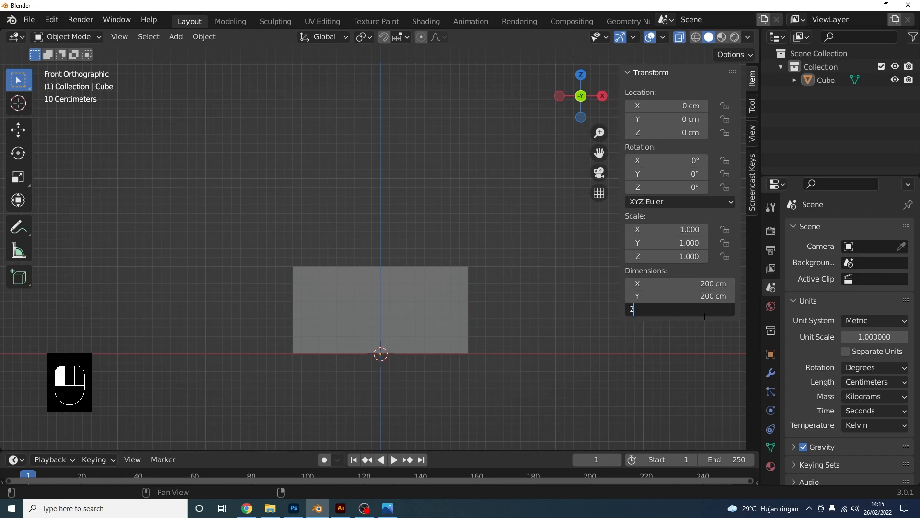
key("Return")
left_click(710, 295)
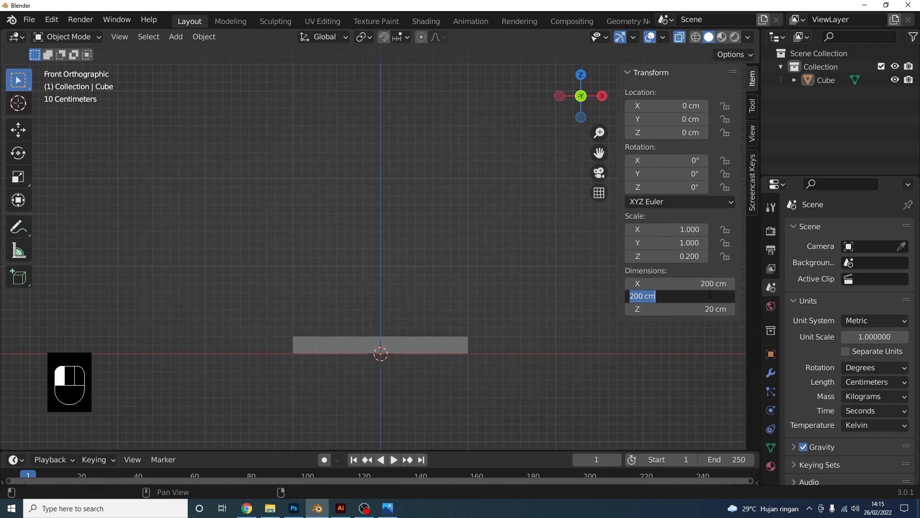
type("7")
key("Return")
left_click(710, 283)
type("7")
key("Return")
scroll(407, 393, "up", 4)
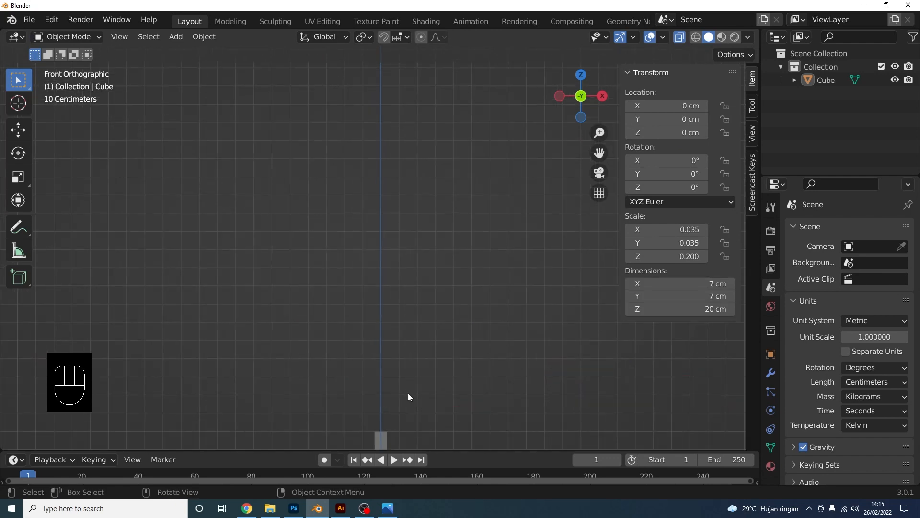
key("Home")
Select the block's top vertices in Edit Mode, checking the milk carton reference photo
left_click(391, 235)
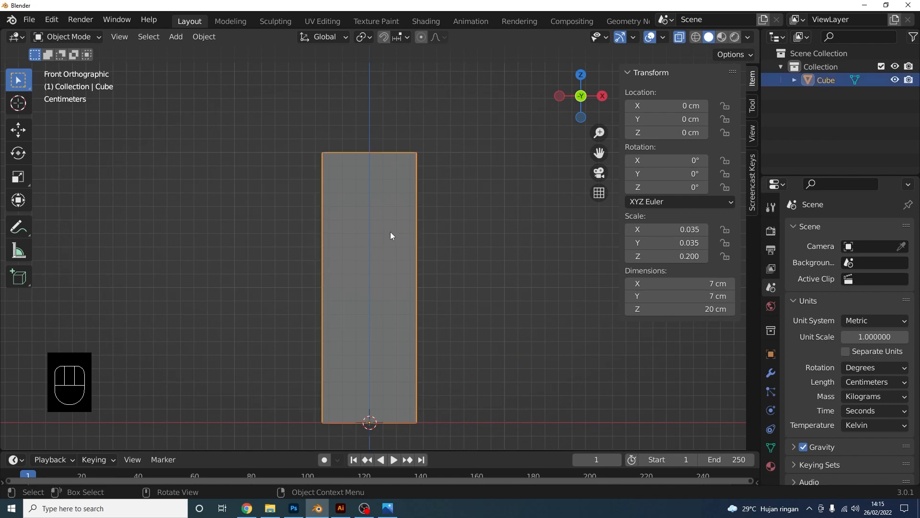
key("Tab")
left_click_drag(189, 116, 511, 178)
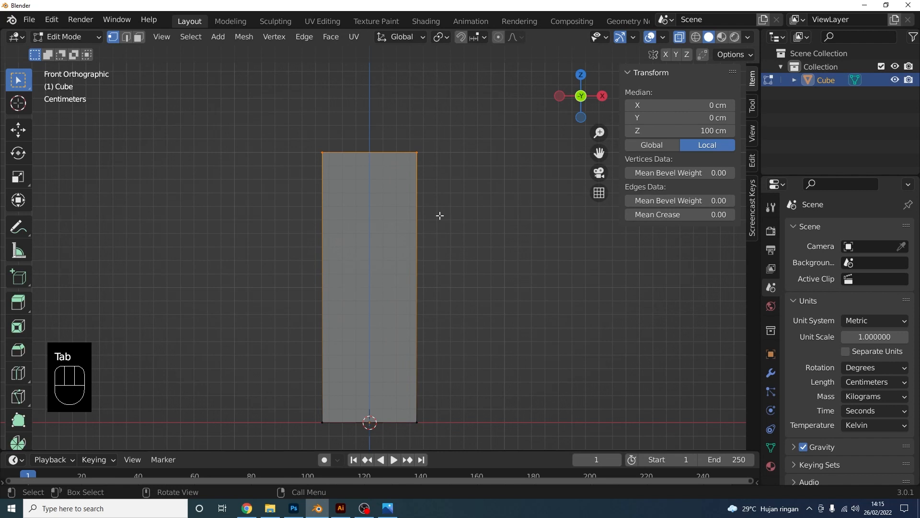
left_click(387, 508)
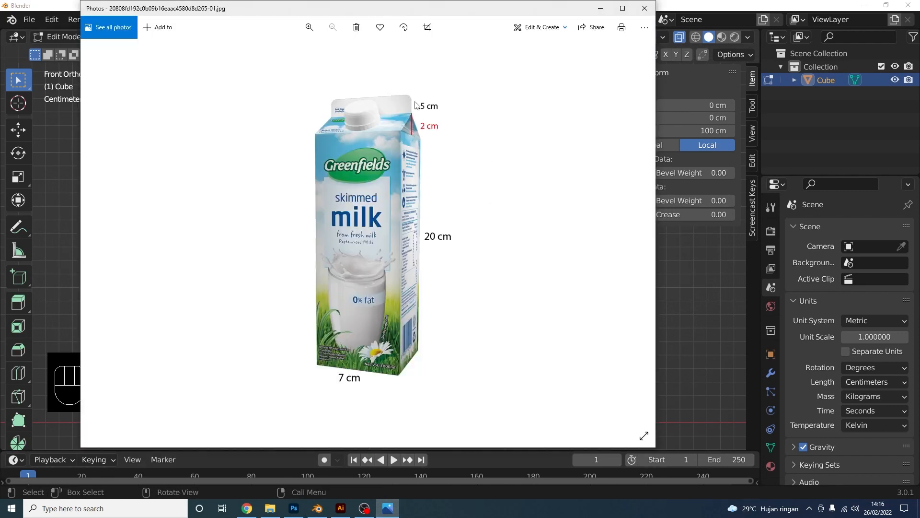
left_click(670, 326)
left_click_drag(258, 127, 480, 184)
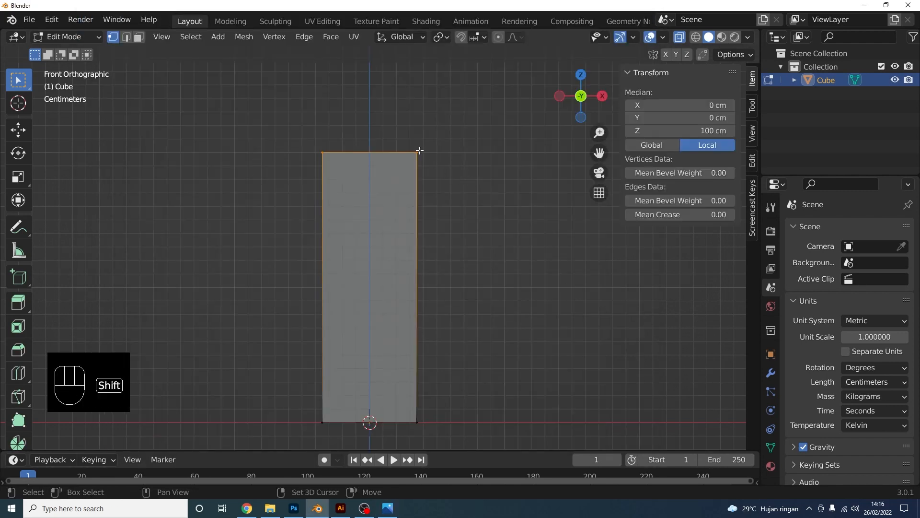
Extrude the top vertices upward twice, by 10 and then 7.5
middle_click_drag(480, 184, 481, 238, "shift")
type("e10")
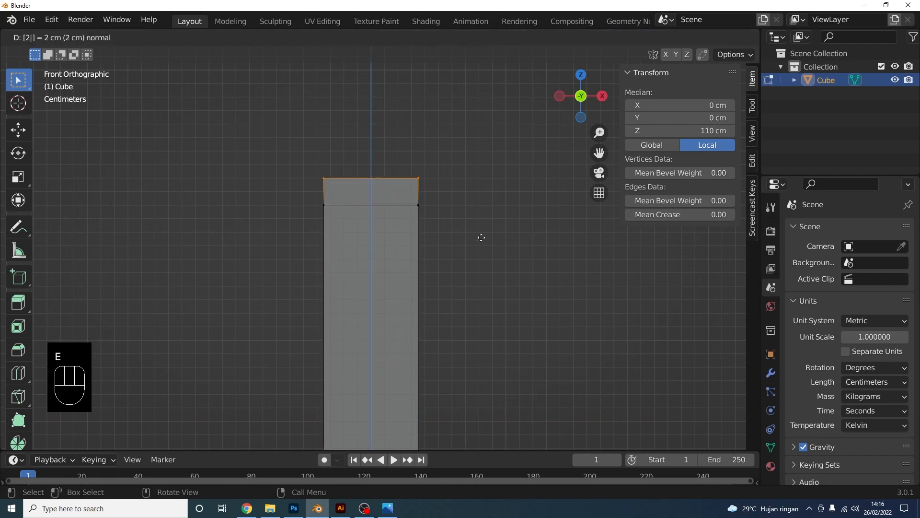
key("Return")
middle_click_drag(390, 198, 399, 240, "shift")
left_click_drag(298, 192, 487, 231)
middle_click_drag(462, 220, 462, 240, "shift")
type("e")
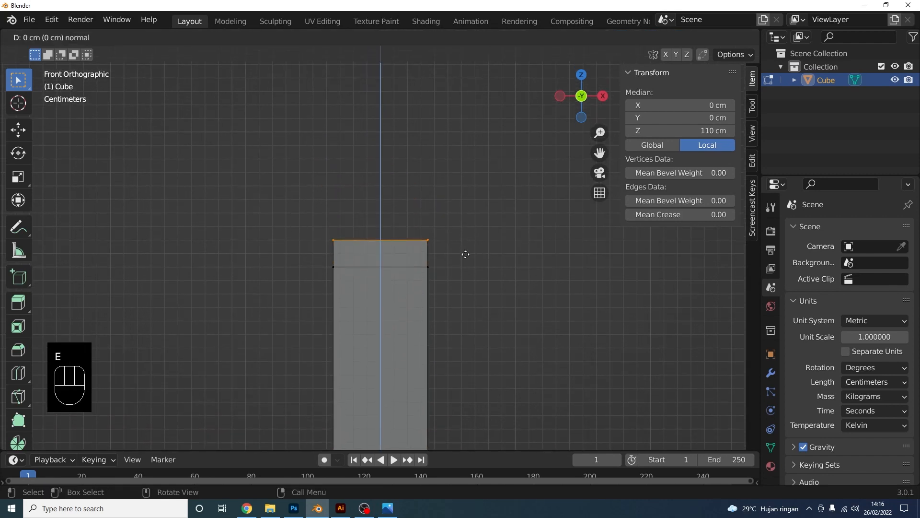
type("7.5")
key("Return")
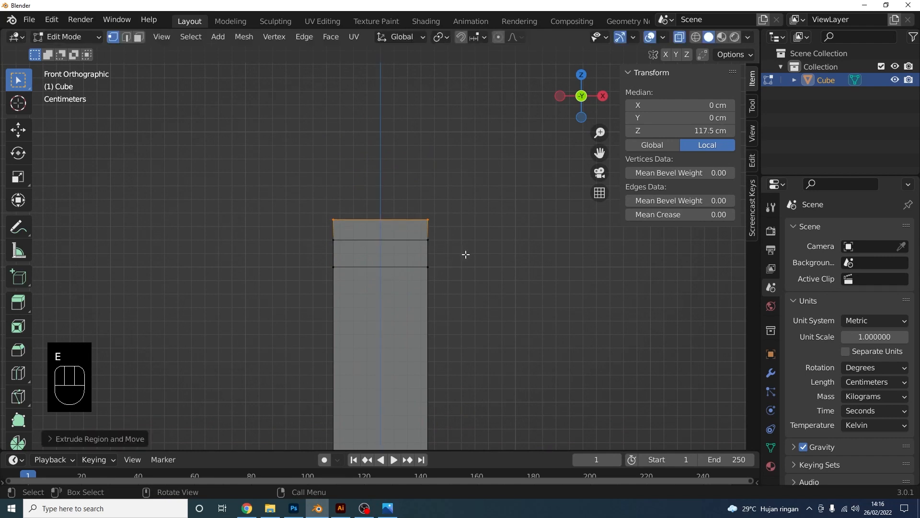
middle_click_drag(434, 244, 477, 221)
In Right view, scale the top two vertex rows along Y to pinch them into a ridge
key("KP_3")
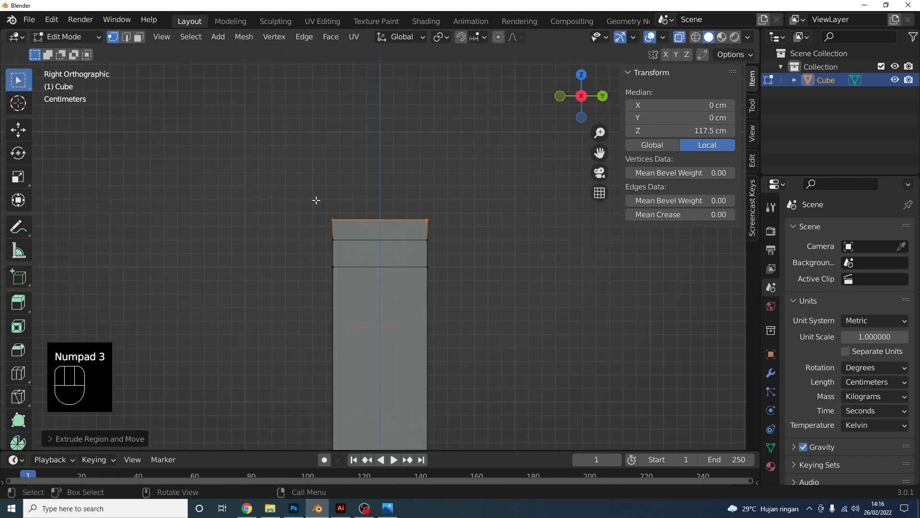
left_click_drag(290, 197, 494, 246)
scroll(494, 244, "up", 2)
middle_click_drag(529, 226, 497, 245, "shift")
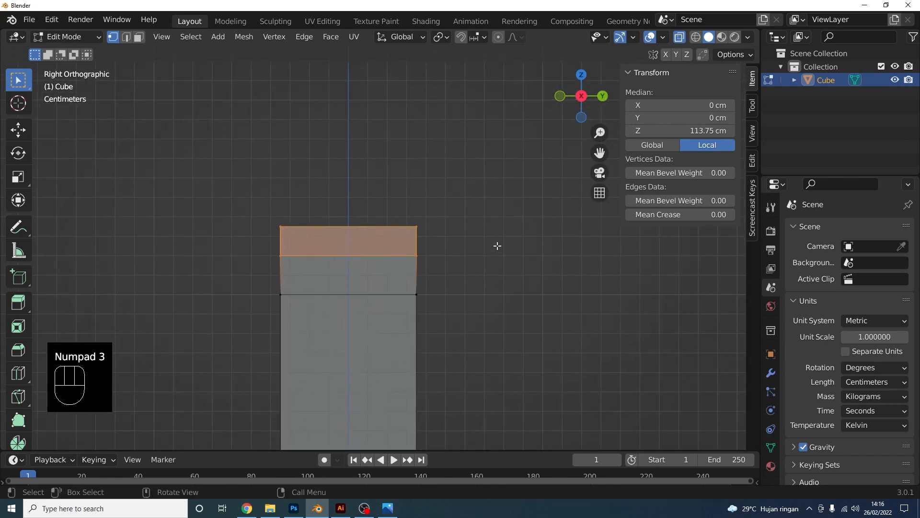
key("s")
key("y")
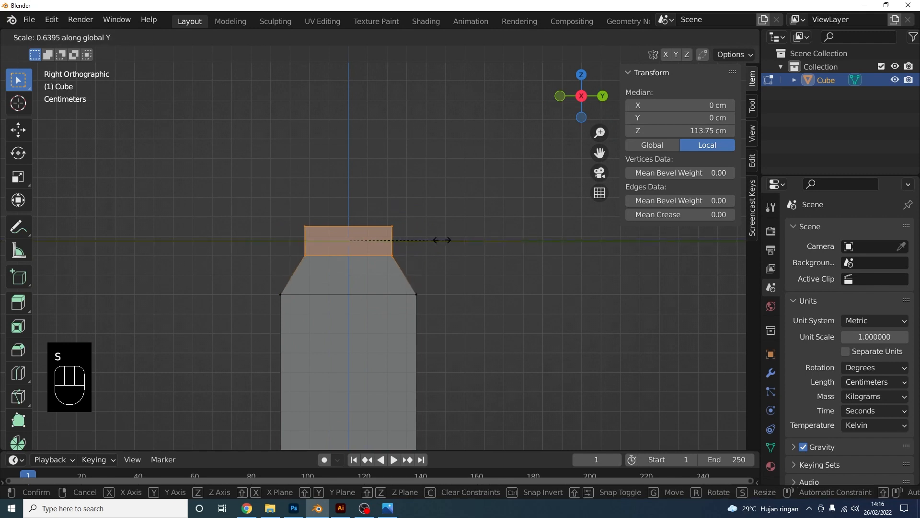
left_click(350, 245)
left_click(443, 254)
scroll(381, 253, "down", 4)
middle_click_drag(366, 255, 409, 269)
scroll(394, 282, "up", 3)
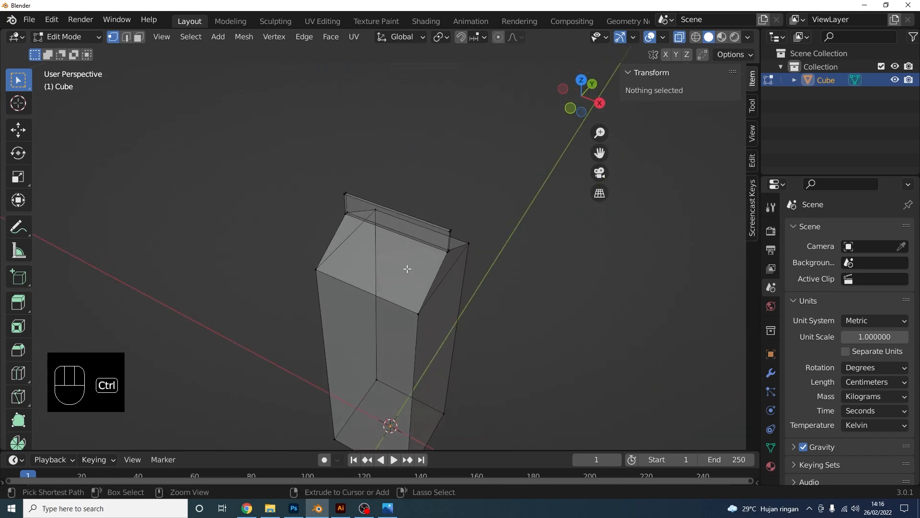
Add two loop cuts through the carton's centre, one crosswise and one lengthwise
key("ctrl+r")
left_click(414, 218)
left_click(414, 218)
middle_click_drag(414, 218, 369, 307)
key("ctrl+r")
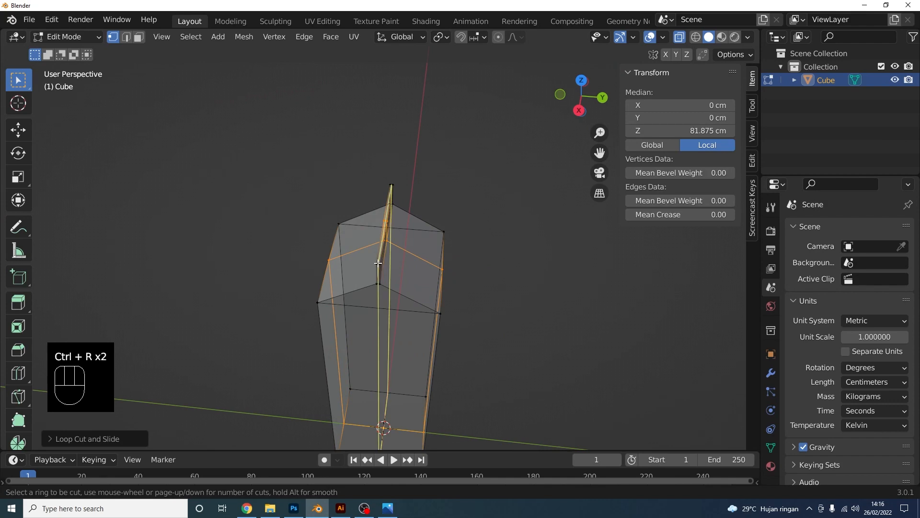
left_click(378, 265)
left_click(378, 265)
left_click(584, 83)
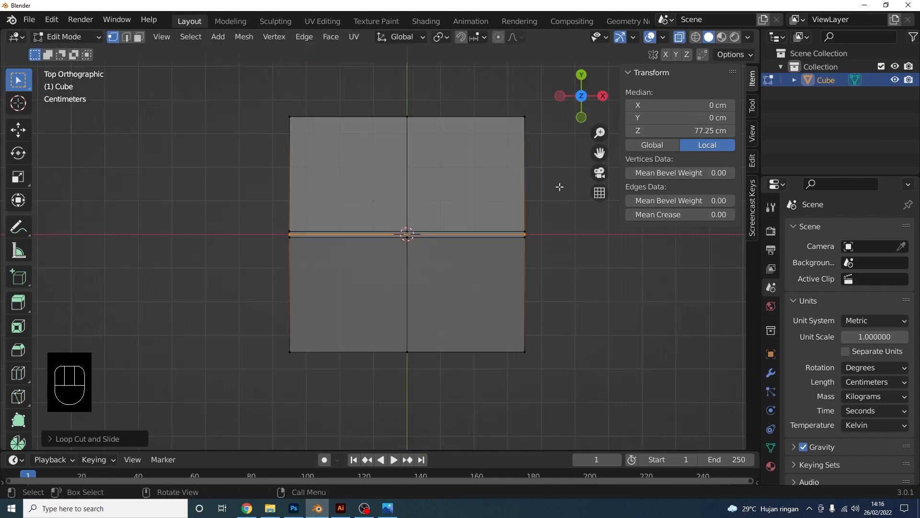
left_click(568, 229)
middle_click_drag(575, 271, 413, 233)
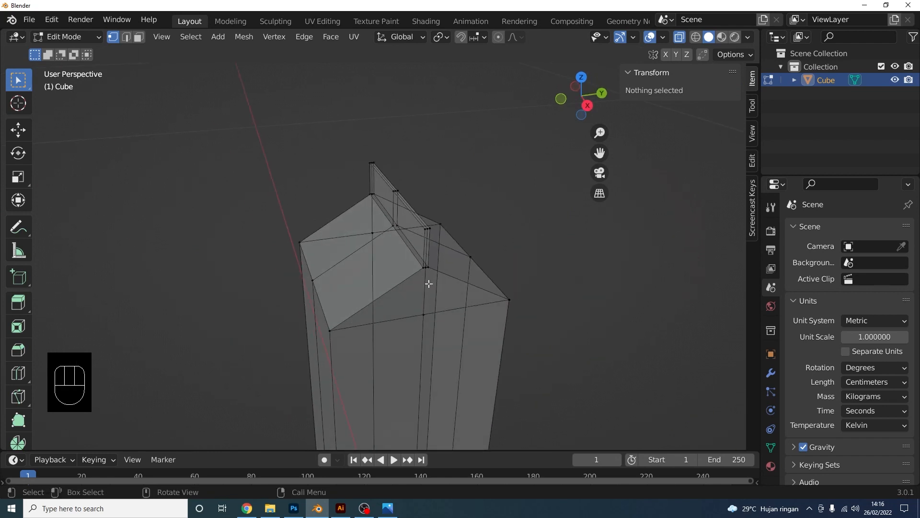
middle_click_drag(434, 275, 461, 286)
left_click(583, 83)
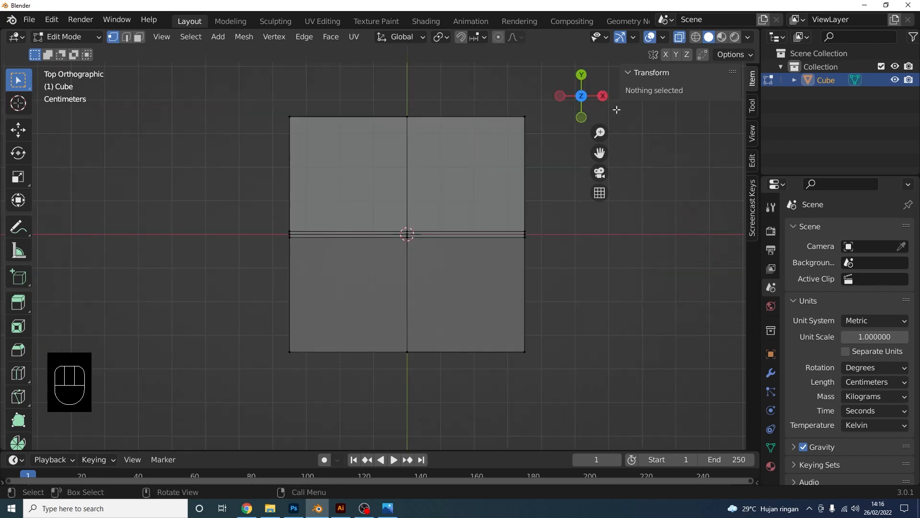
In Top view with face select, delete the upper-half and lower-left faces, keeping one quarter
left_click(139, 37)
scroll(391, 231, "up", 1)
middle_click_drag(390, 231, 372, 283, "shift")
left_click_drag(137, 121, 612, 287)
key("x")
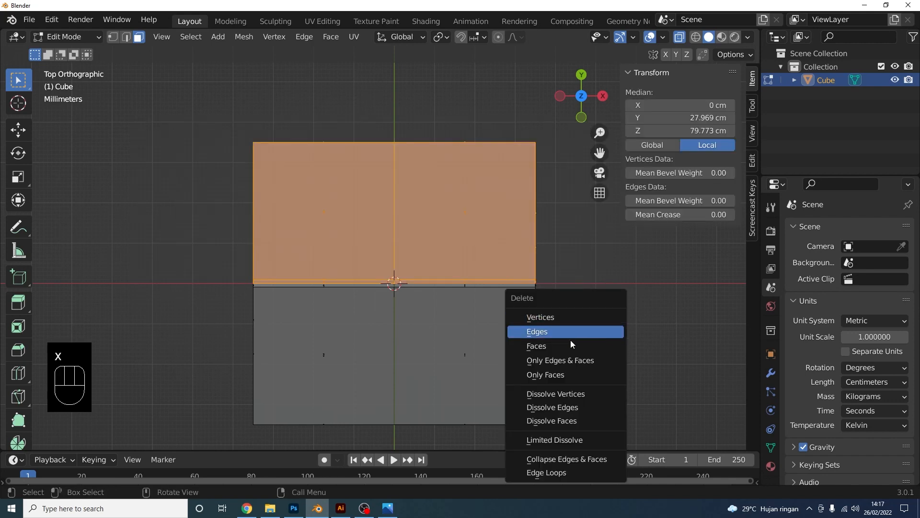
left_click(563, 346)
left_click_drag(205, 222, 453, 413)
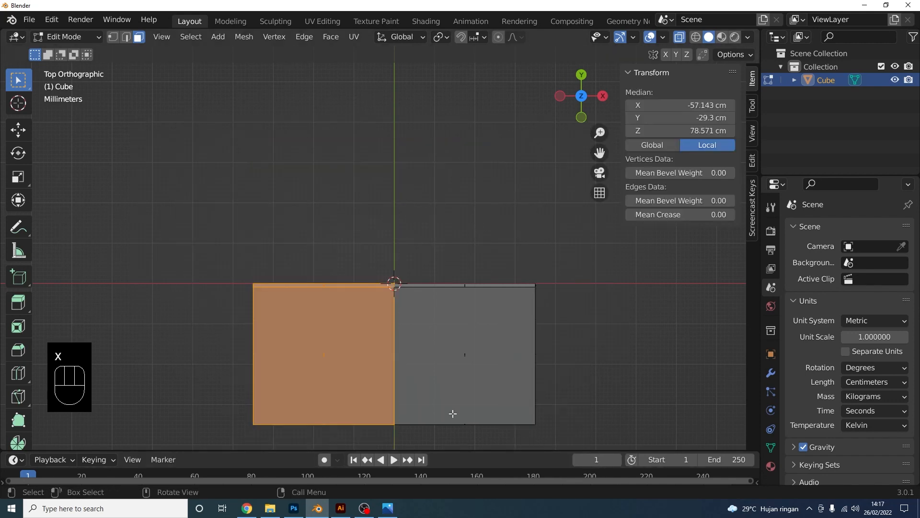
key("x")
left_click(527, 362)
middle_click_drag(527, 361, 501, 304)
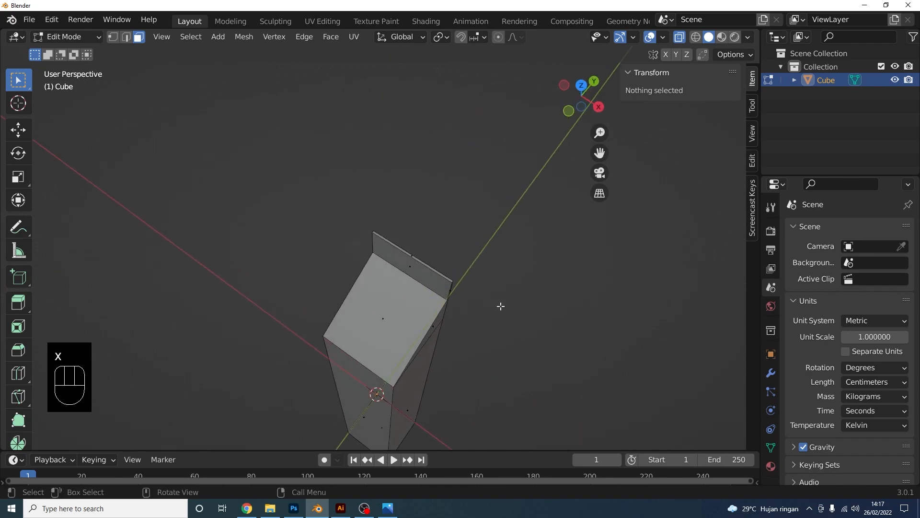
Add a Mirror modifier, enable the Y axis alongside X, and turn on Clipping
left_click(771, 373)
left_click(829, 234)
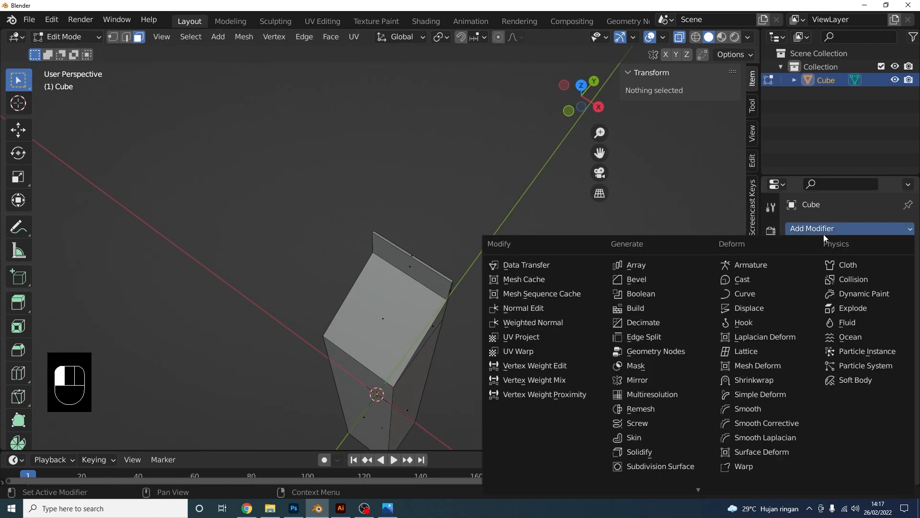
left_click(623, 380)
middle_click_drag(643, 375, 489, 278)
left_click(862, 272)
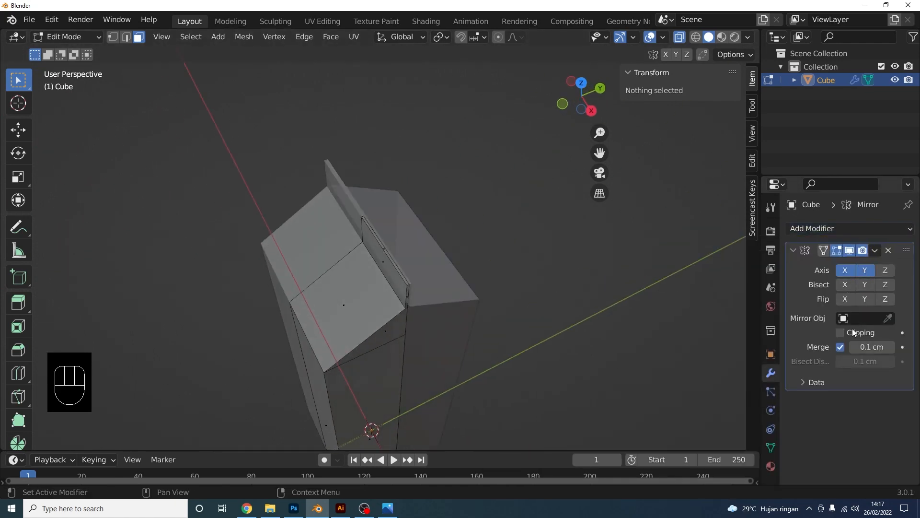
middle_click_drag(422, 242, 403, 214)
middle_click_drag(404, 214, 419, 203, "shift")
scroll(418, 203, "up", 2)
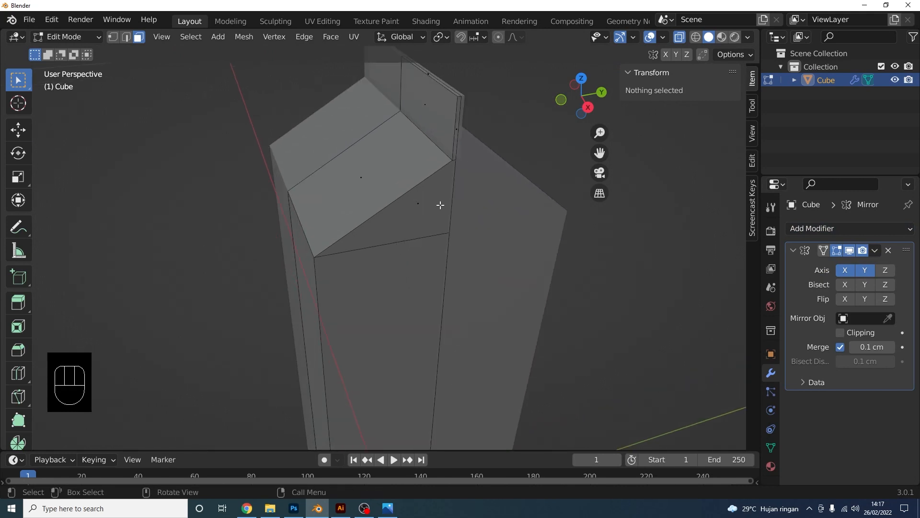
middle_click_drag(463, 183, 471, 188)
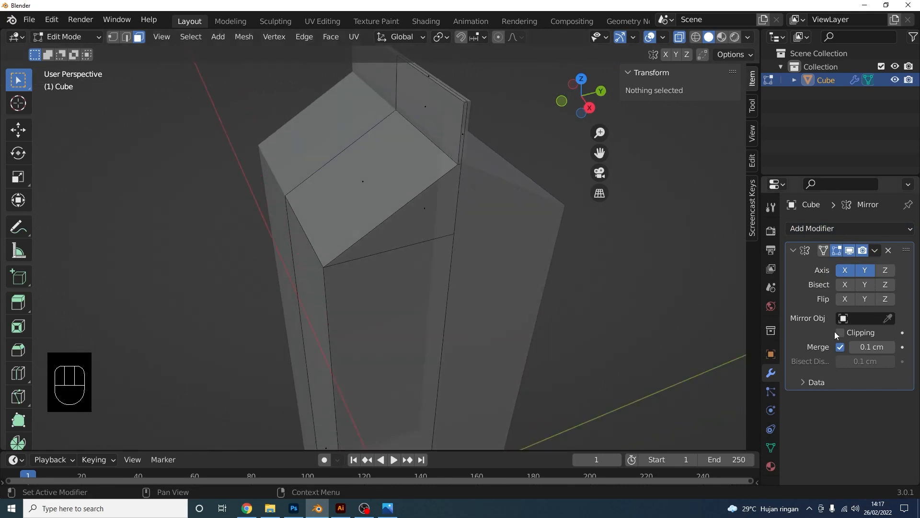
middle_click_drag(518, 242, 468, 204)
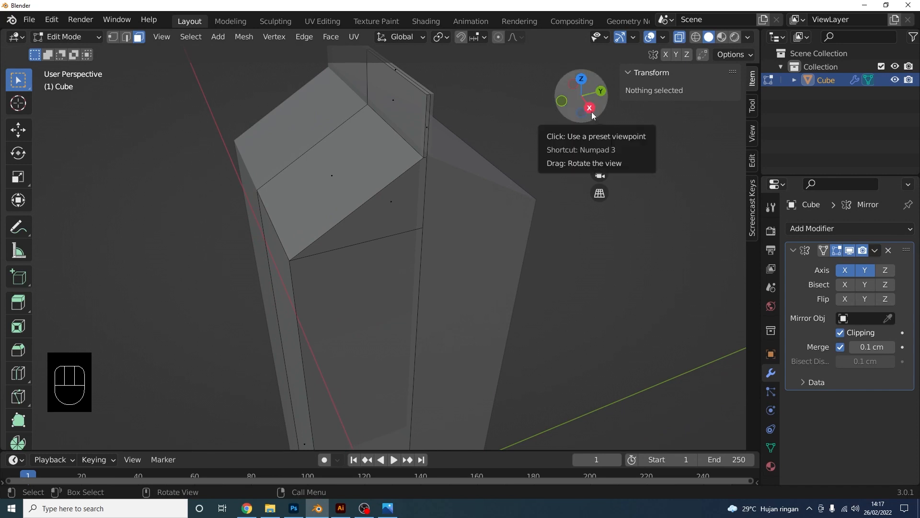
key("KP_Decimal")
Frame the carton in Right view, ready to cut new edges with the Knife
key("KP_3")
scroll(425, 171, "up", 4)
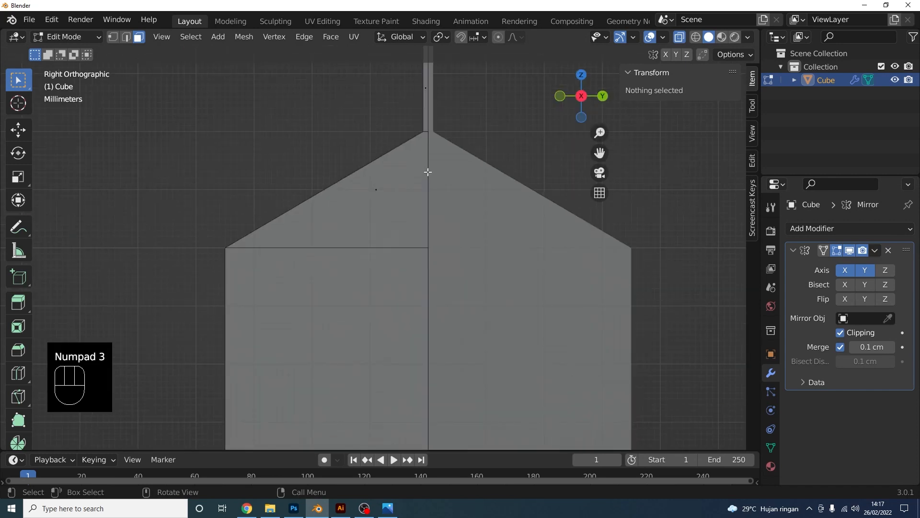
middle_click_drag(428, 187, 457, 202, "shift")
key("k")
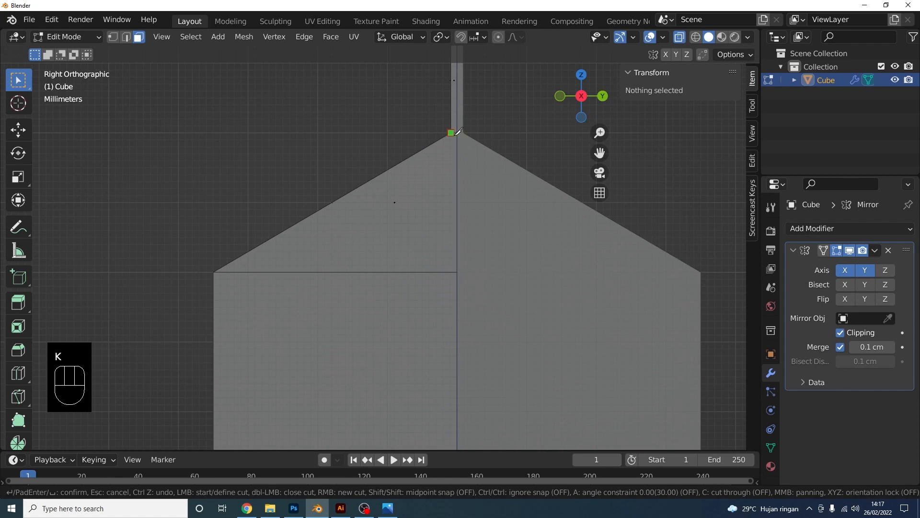
Knife-cut a new edge from the roof's left corner down to the carton's base
left_click(228, 273)
scroll(246, 370, "down", 3)
middle_click_drag(248, 367, 279, 78, "shift")
scroll(365, 305, "down", 2)
scroll(365, 305, "down", 4)
middle_click_drag(370, 318, 363, 214, "shift")
scroll(365, 309, "up", 2)
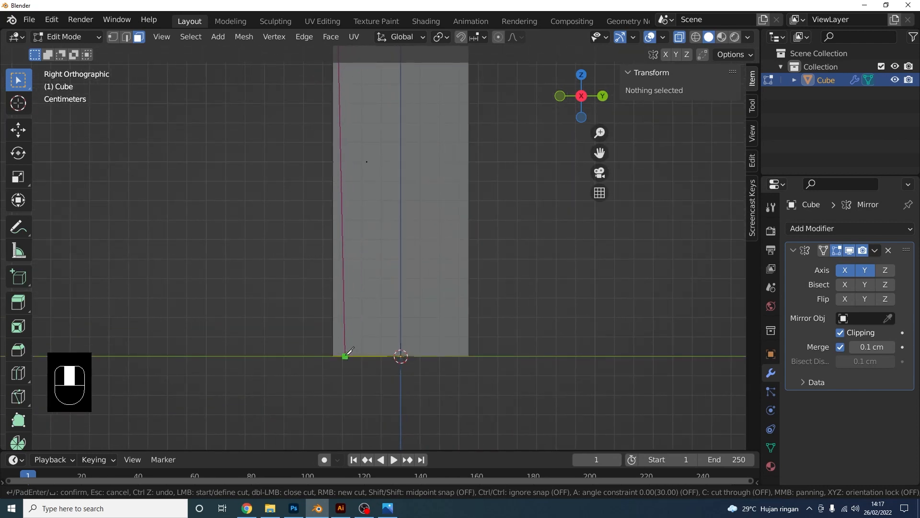
middle_click_drag(346, 353, 342, 271)
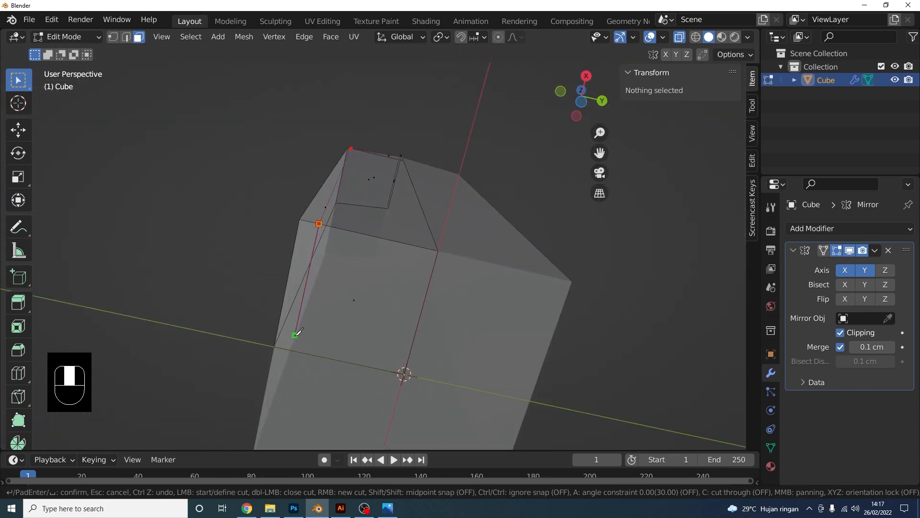
key("Return")
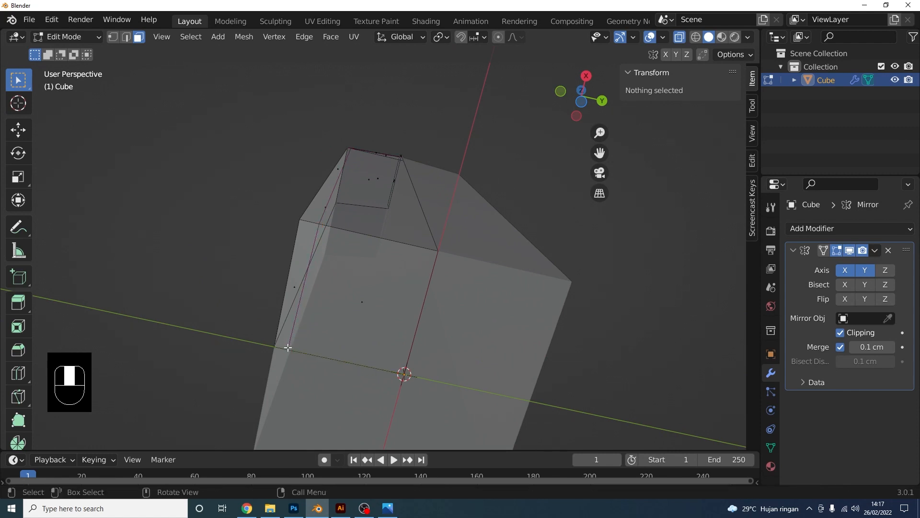
Orbit and pan around the carton to inspect the new cut from roof to base
scroll(388, 229, "down", 4)
middle_click_drag(389, 229, 372, 314)
middle_click_drag(372, 193, 381, 380, "shift")
middle_click_drag(362, 321, 388, 326)
middle_click_drag(398, 144, 391, 211, "shift")
scroll(391, 212, "up", 3)
scroll(444, 185, "up", 2)
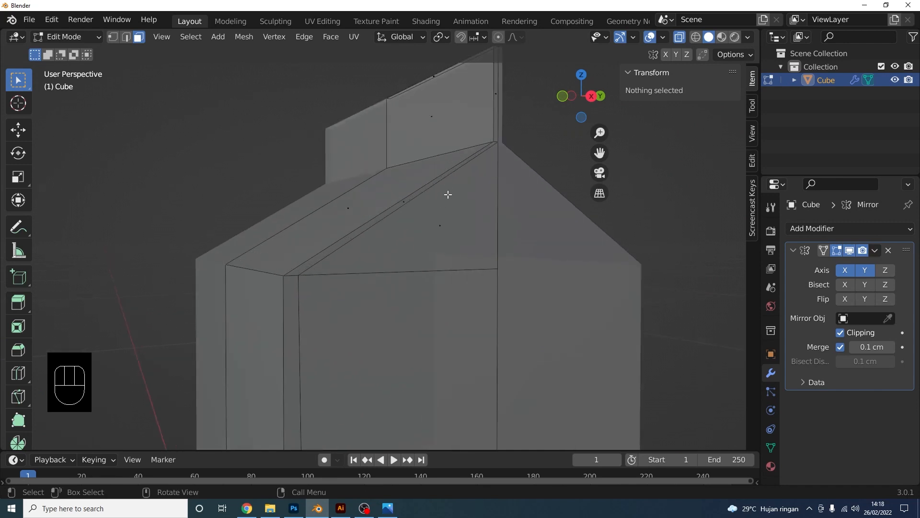
scroll(346, 359, "down", 3)
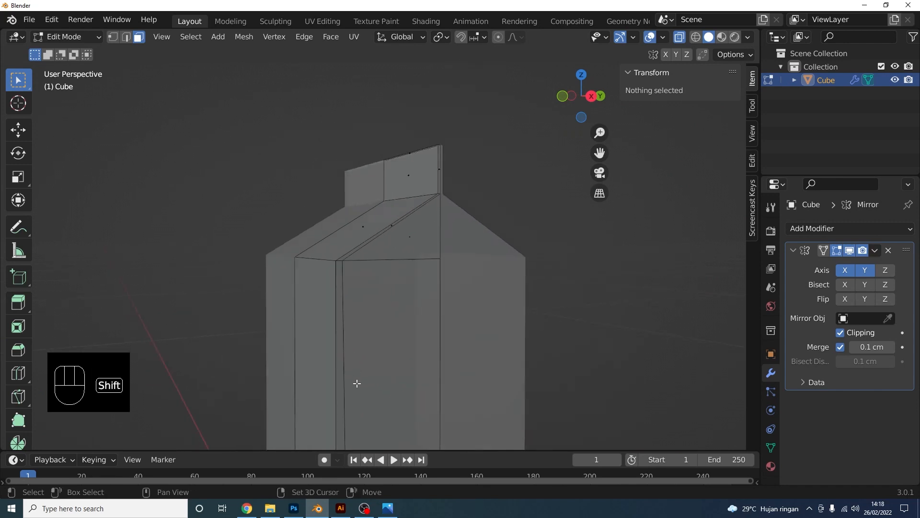
mouse_move(355, 383)
middle_mouse_down("shift")
mouse_move(360, 124)
mouse_move(376, 180)
middle_mouse_up("shift")
middle_click_drag(385, 287, 383, 182, "shift")
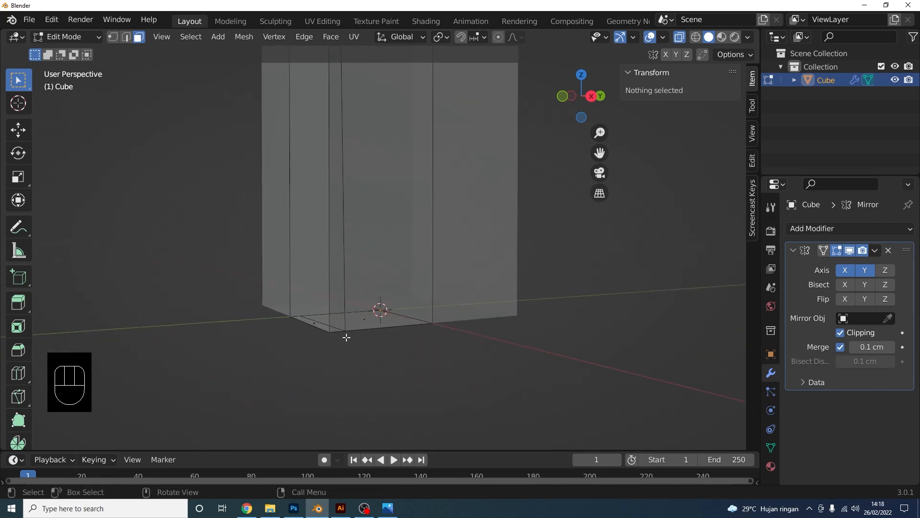
middle_click_drag(345, 335, 320, 220)
middle_click_drag(378, 188, 358, 277, "shift")
Return to the Right view and switch to Vertex select mode
left_click(581, 85)
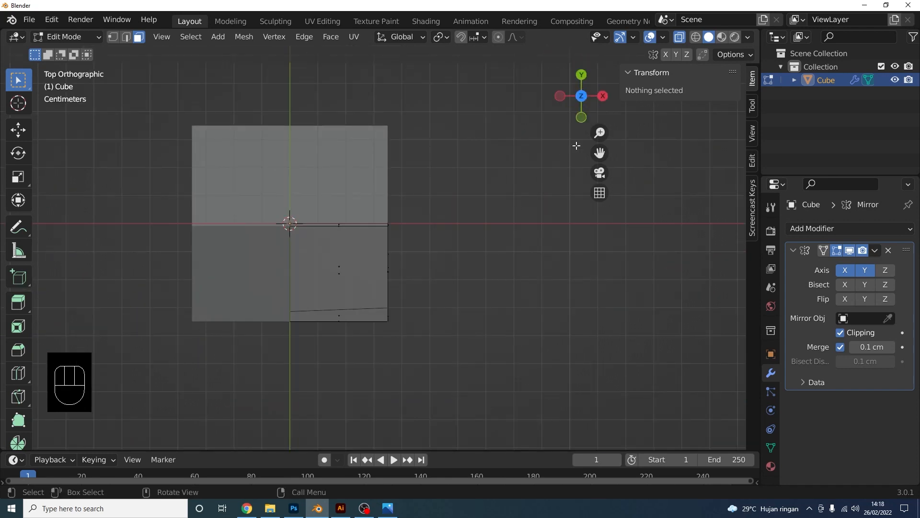
key("KP_3")
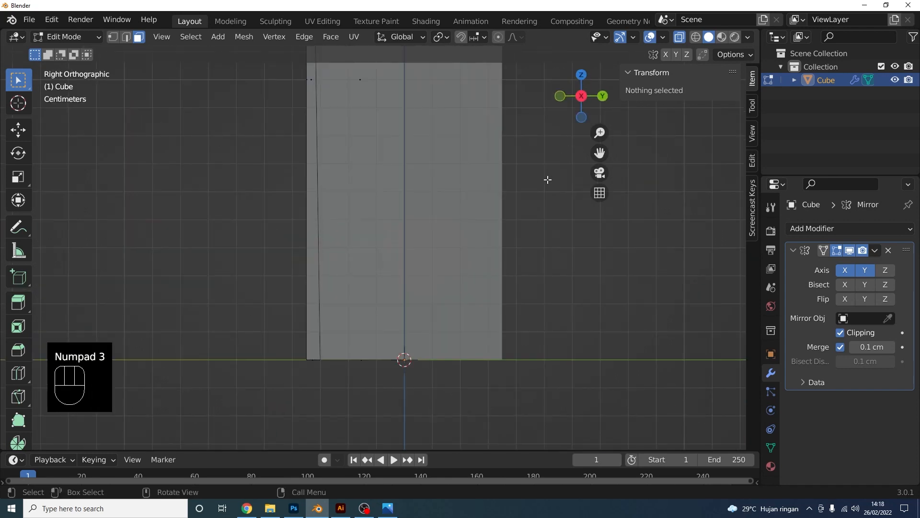
left_click(113, 38)
middle_click_drag(338, 314, 378, 308, "shift")
Select the cut's base and roof-corner vertices and scale them to 0 on Y to flatten them
left_click_drag(411, 310, 351, 367)
scroll(378, 326, "down", 3)
middle_click_drag(378, 288, 375, 434, "shift")
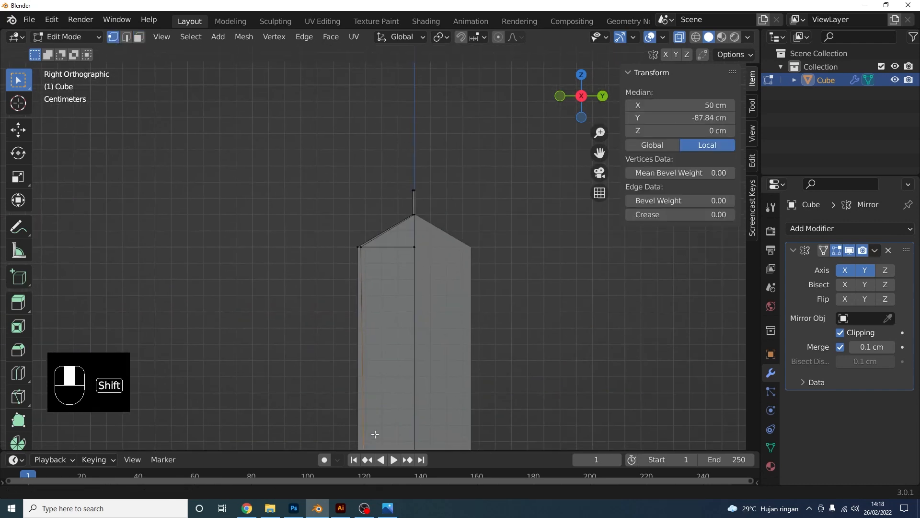
scroll(364, 273, "up", 3)
left_click_drag(311, 307, 277, 287, "shift")
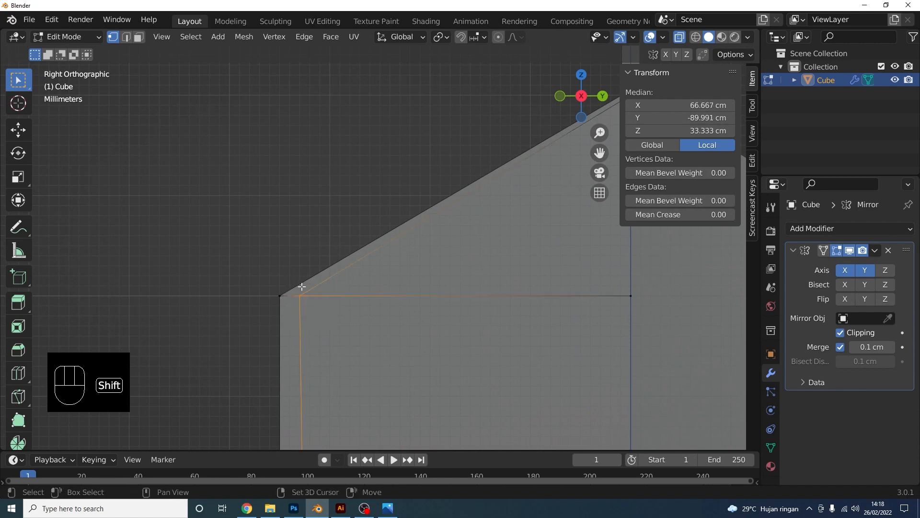
scroll(407, 283, "down", 6)
key("s")
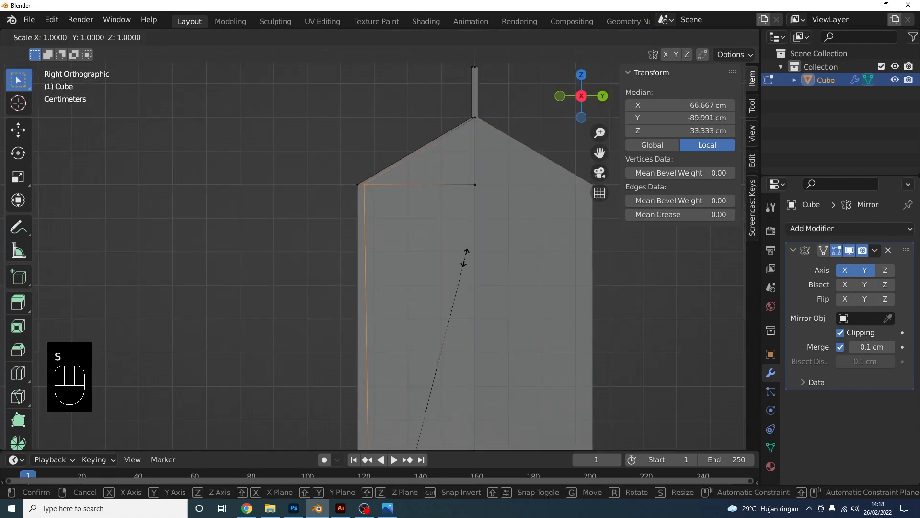
type("y")
type("0")
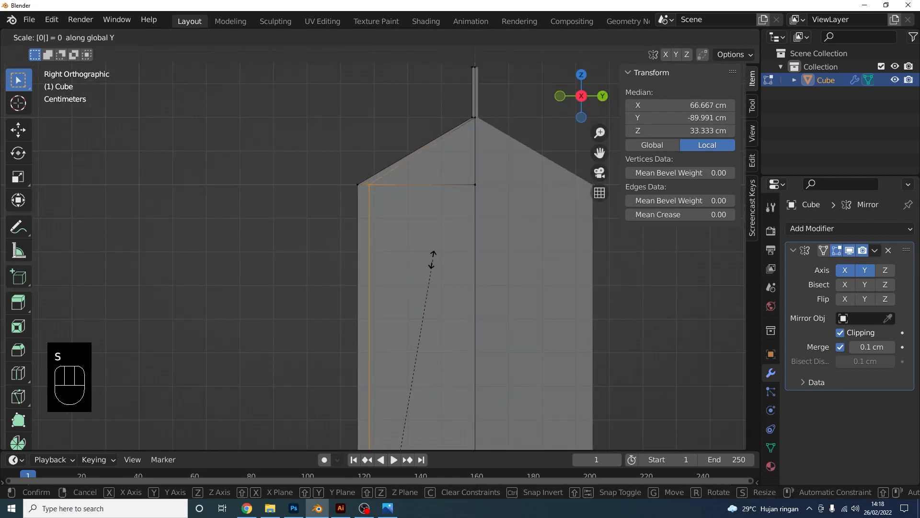
left_click(428, 266)
Move the flattened vertices along Y toward the carton's side edge
middle_click_drag(425, 270, 404, 269, "shift")
scroll(405, 270, "up", 2)
middle_click_drag(363, 146, 382, 244, "shift")
scroll(381, 244, "up", 2)
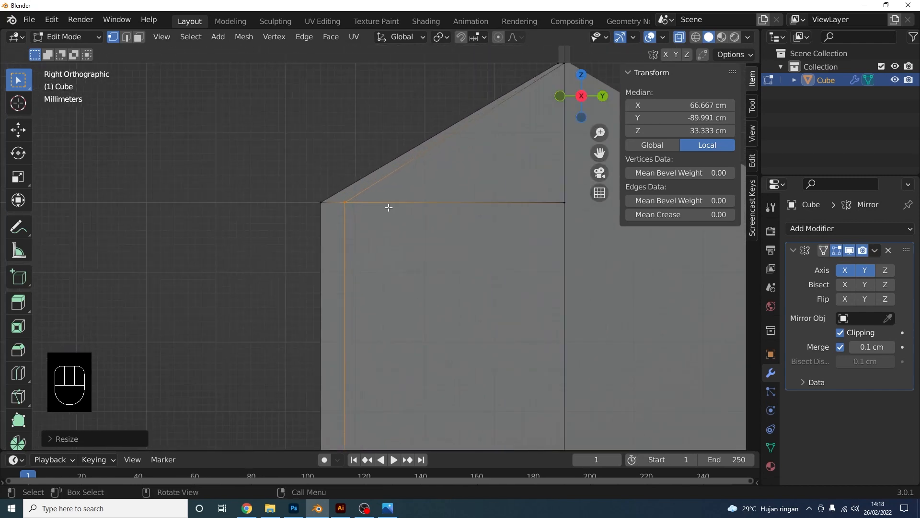
middle_click_drag(413, 195, 410, 250, "shift")
scroll(411, 250, "up", 1)
key("g")
key("y")
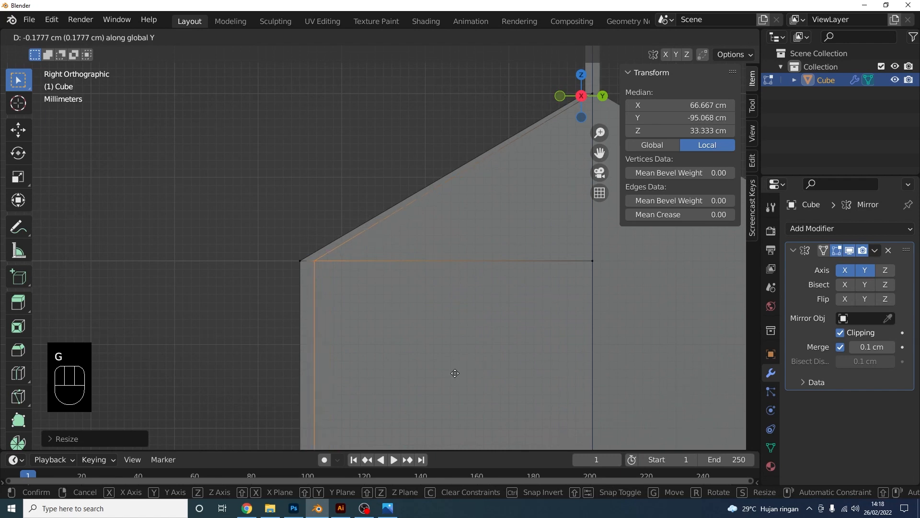
left_click(454, 373)
Select the roof's apex vertex and switch to the Move gizmo
scroll(470, 316, "down", 2)
middle_click_drag(494, 248, 444, 285, "shift")
scroll(482, 203, "up", 1)
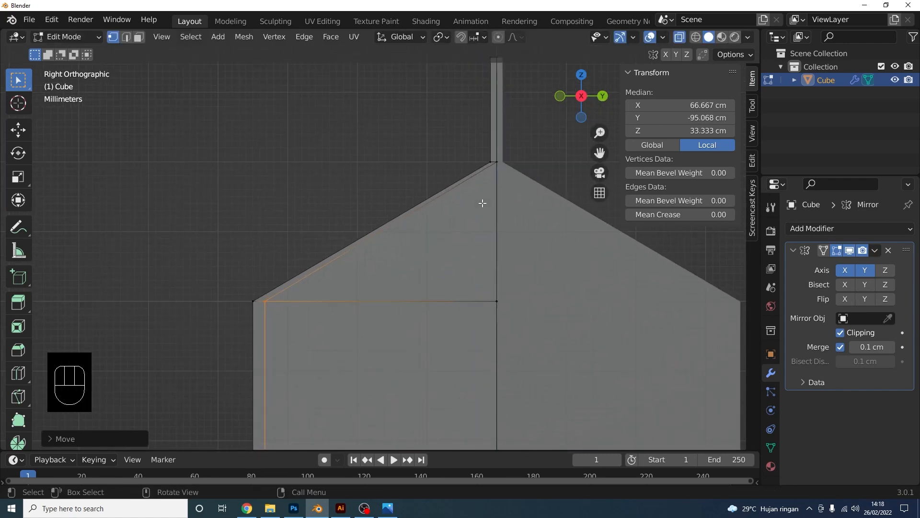
middle_click_drag(510, 158, 421, 193, "shift")
scroll(426, 211, "up", 3)
scroll(440, 196, "up", 1)
left_click_drag(452, 171, 441, 114)
key("shift+space")
key("g")
Select the roof's left corner vertex together with the base vertices
scroll(450, 147, "down", 4)
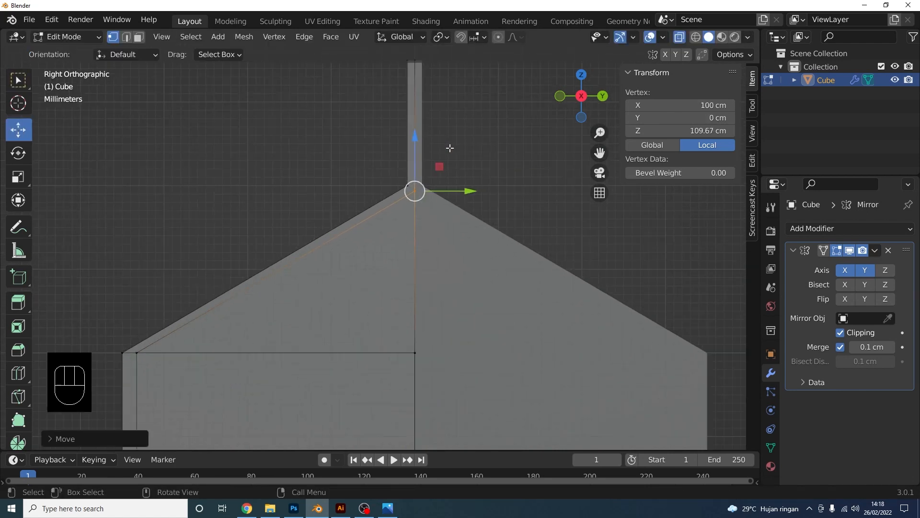
middle_click_drag(328, 224, 411, 158, "shift")
middle_click_drag(316, 241, 359, 180, "shift")
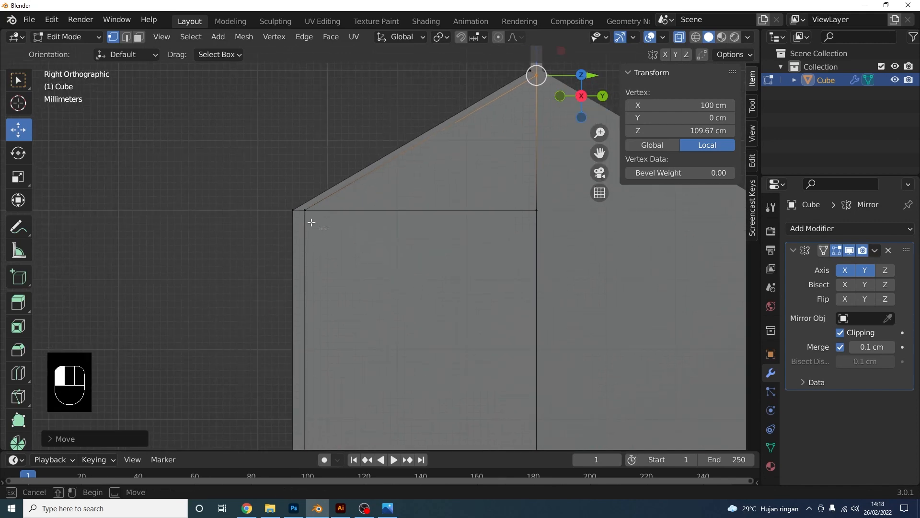
left_click_drag(300, 207, 299, 204)
scroll(316, 226, "down", 5)
middle_click_drag(393, 369, 378, 120, "shift")
scroll(373, 153, "down", 2)
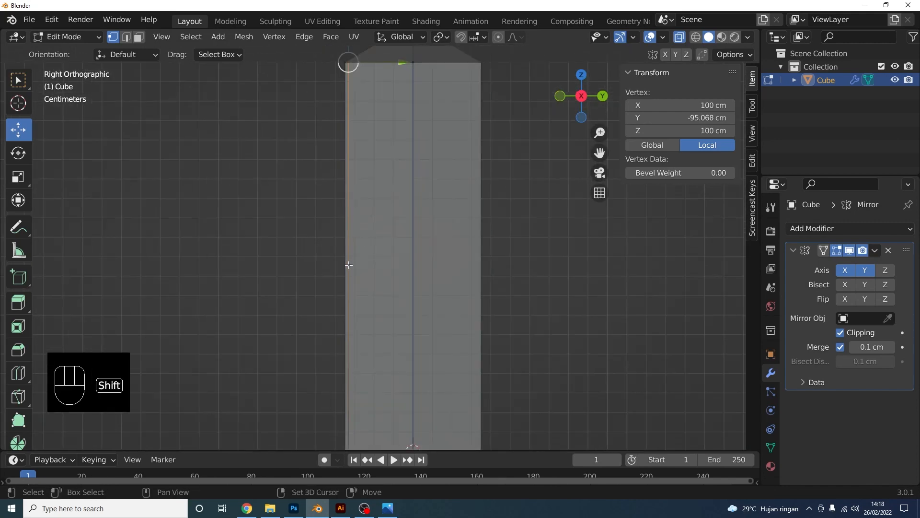
middle_click_drag(358, 443, 368, 283, "shift")
scroll(368, 284, "up", 5)
left_click_drag(361, 337, 323, 318, "shift")
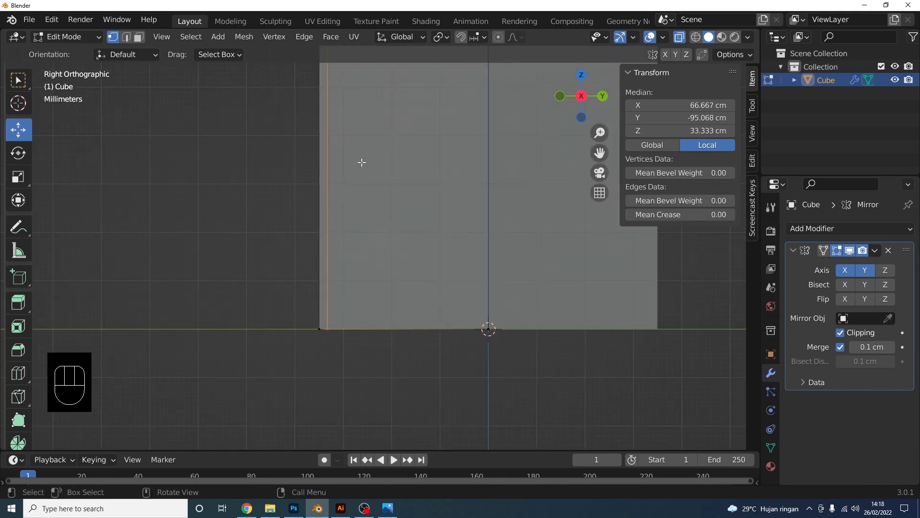
Slide the selected vertices along Y so the cut edge meets the fin's base
middle_click_drag(362, 162, 389, 250, "shift")
scroll(384, 89, "down", 3)
scroll(395, 206, "up", 2)
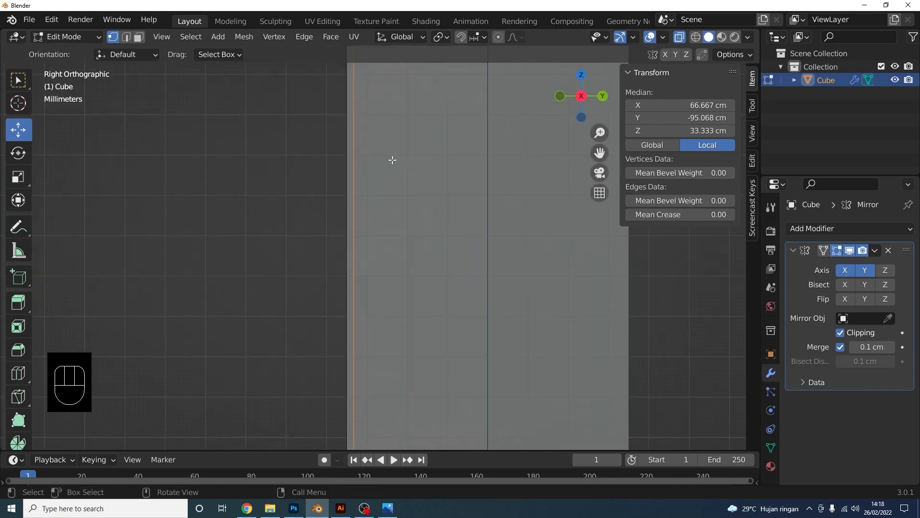
middle_click_drag(402, 132, 405, 366, "shift")
scroll(405, 367, "up", 5)
key("g")
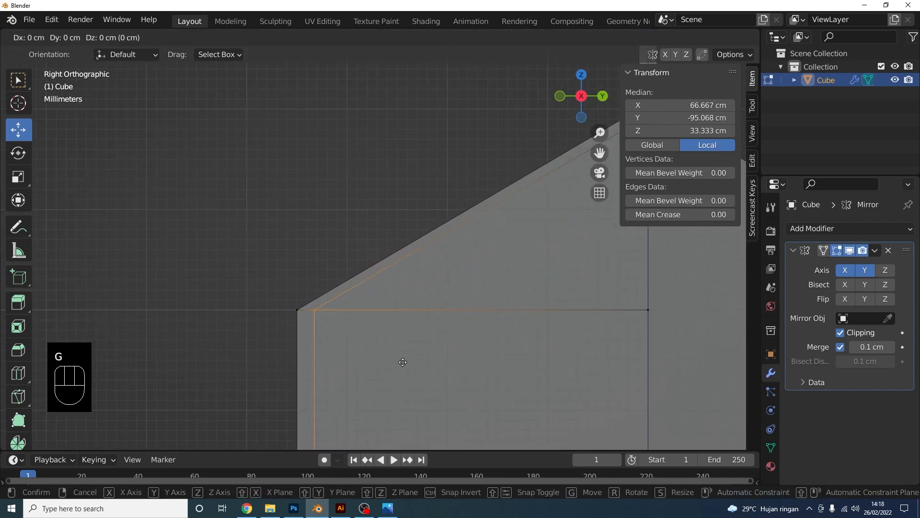
key("y")
left_click(404, 363)
Clear the selection and orbit into a perspective view of the carton
scroll(383, 308, "down", 3)
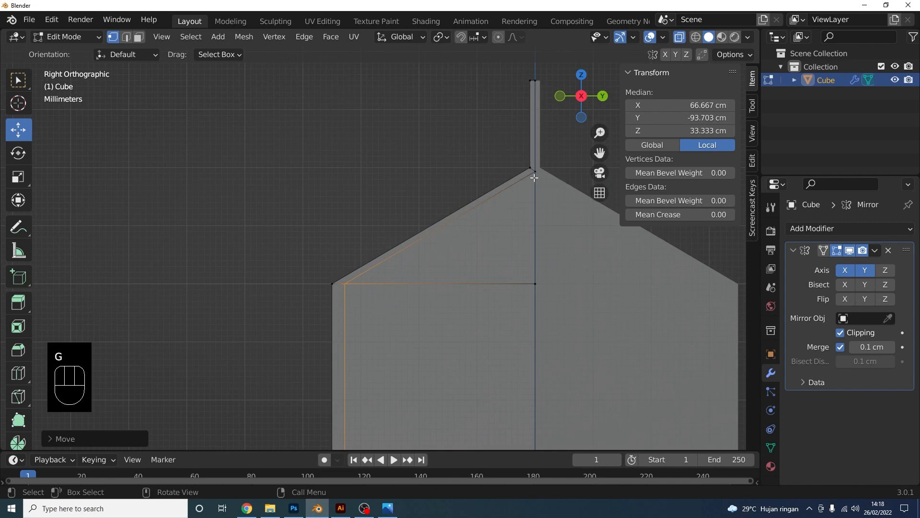
left_click(499, 205)
middle_click_drag(544, 175, 355, 262, "shift")
scroll(372, 266, "up", 7)
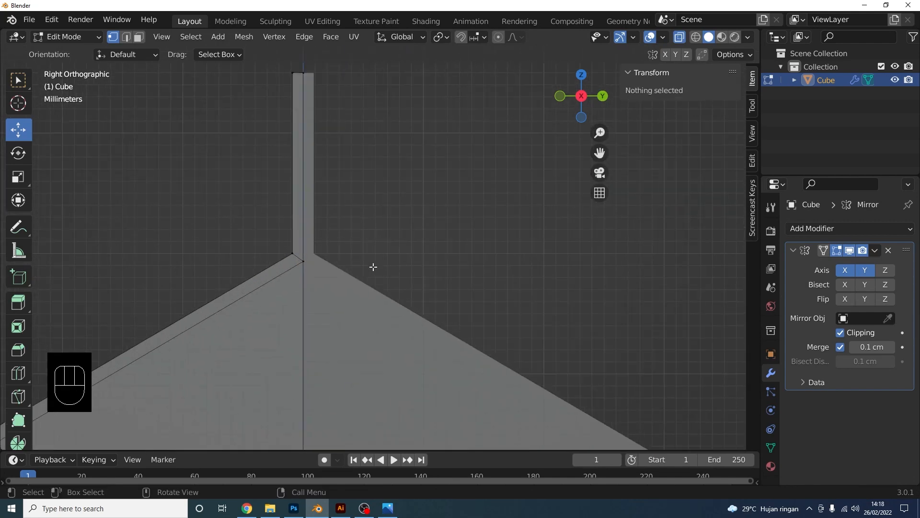
middle_click_drag(283, 234, 415, 242, "shift")
scroll(402, 269, "up", 8)
scroll(392, 285, "down", 3)
scroll(415, 276, "down", 6)
middle_click_drag(419, 273, 335, 226)
Turn X-ray off and extrude the triangular roof face slightly
scroll(365, 244, "down", 6)
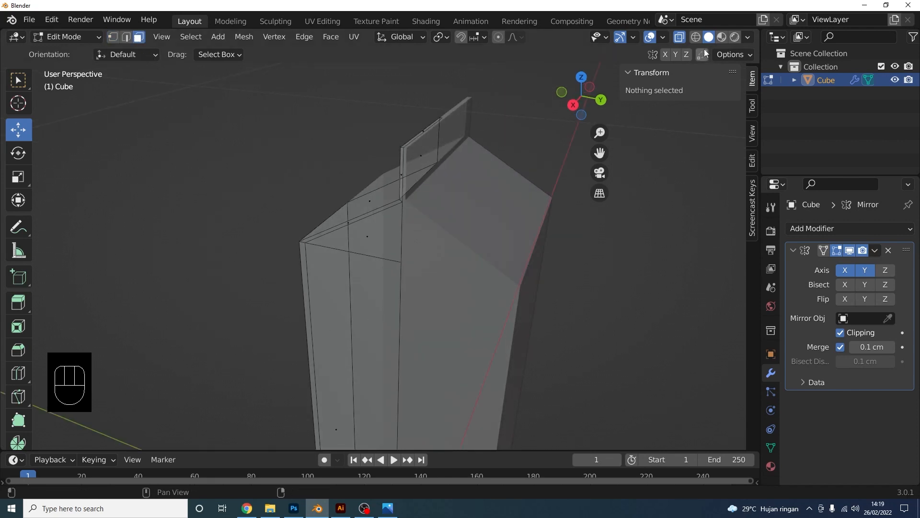
left_click(681, 38)
middle_click_drag(459, 254, 397, 285)
left_click(382, 241)
scroll(397, 284, "up", 2)
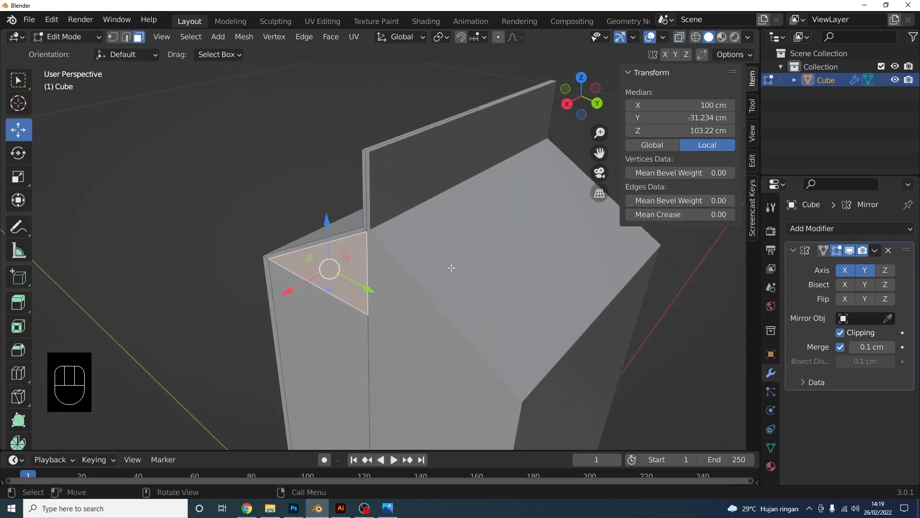
key("e")
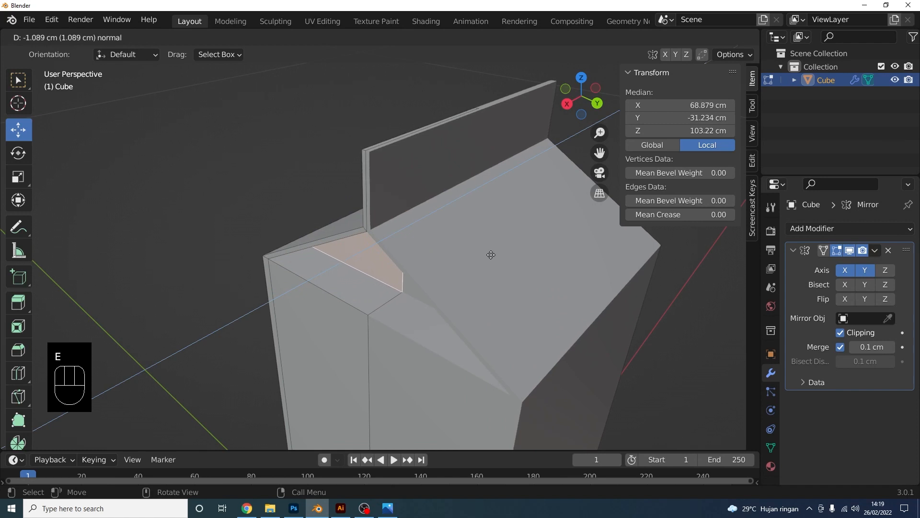
left_click(509, 256)
In vertex select mode, merge the roof-edge vertex into the roof corner vertex
middle_click_drag(509, 256, 497, 207)
scroll(392, 256, "up", 2)
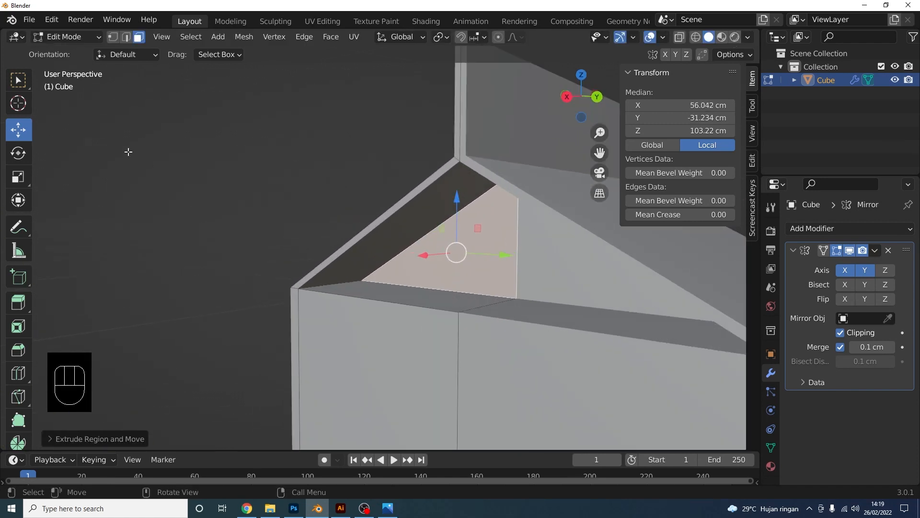
left_click(113, 39)
left_click(184, 210)
scroll(343, 296, "up", 1)
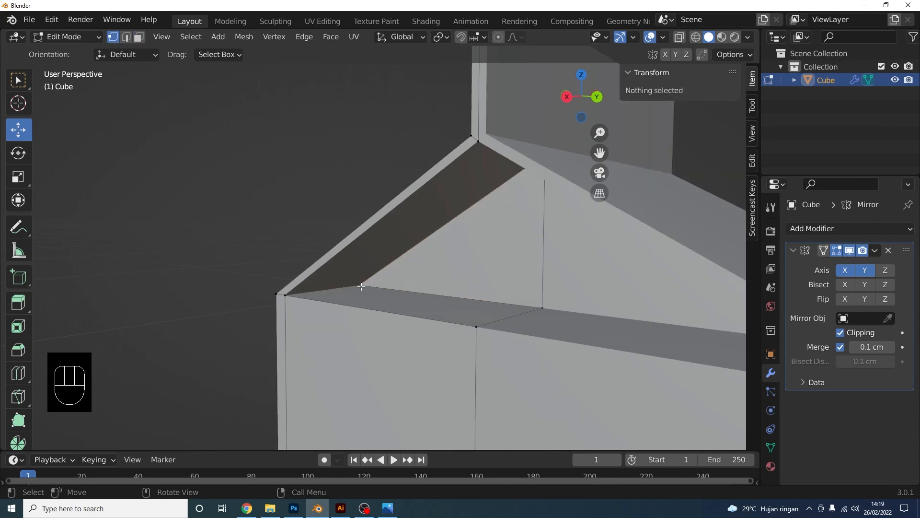
left_click(359, 286)
left_click(287, 296, "shift")
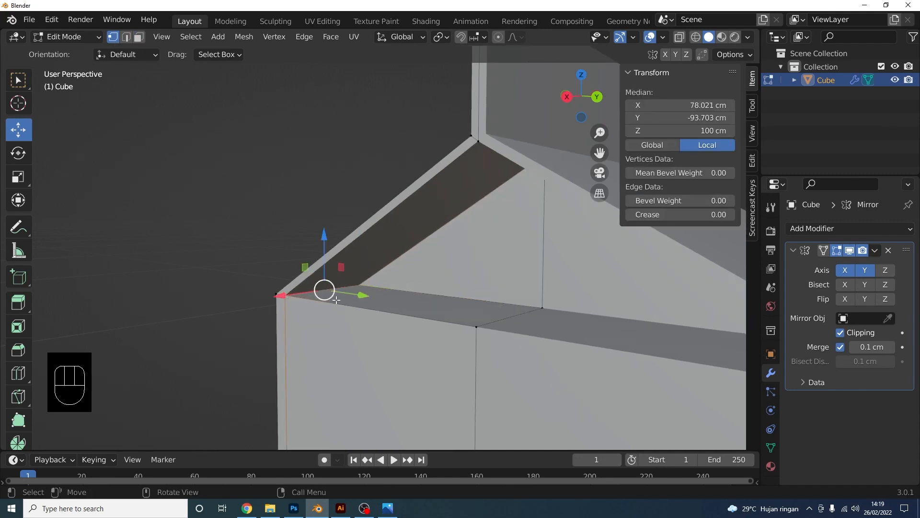
left_click(354, 323)
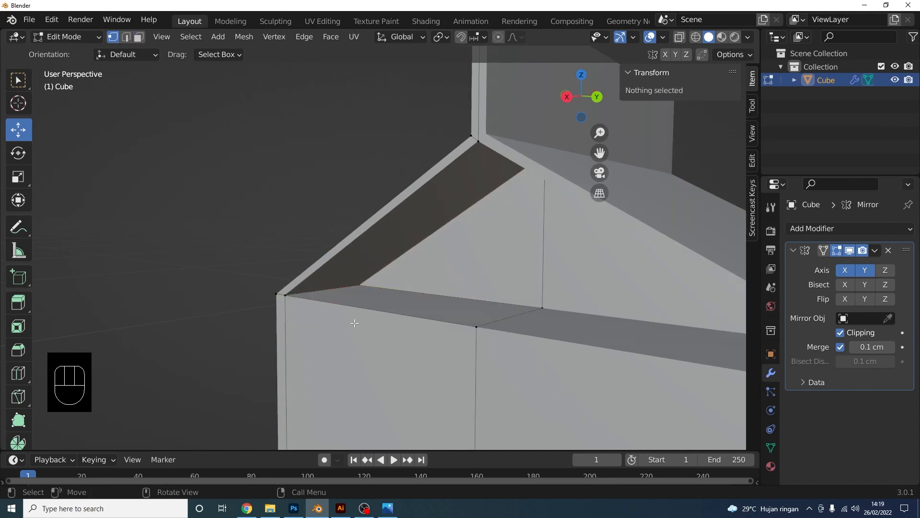
left_click(363, 284)
left_click(286, 295, "shift")
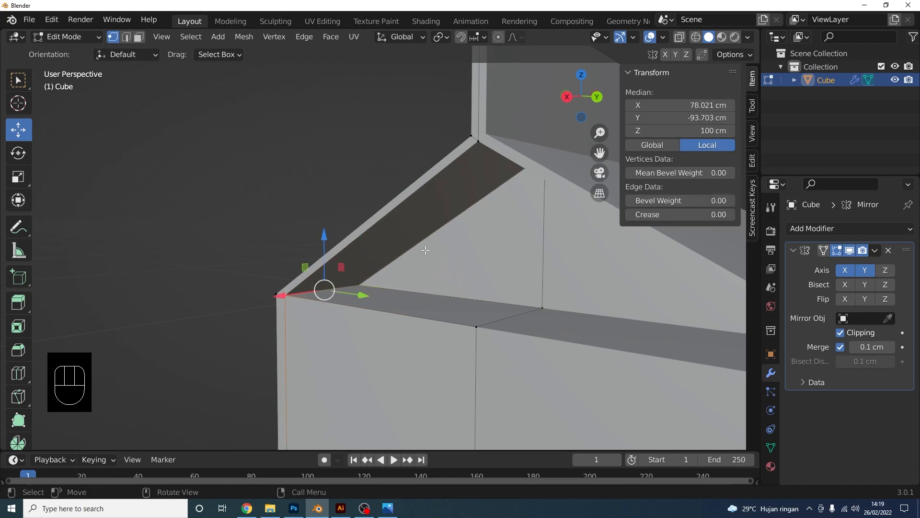
key("m")
left_click(390, 304)
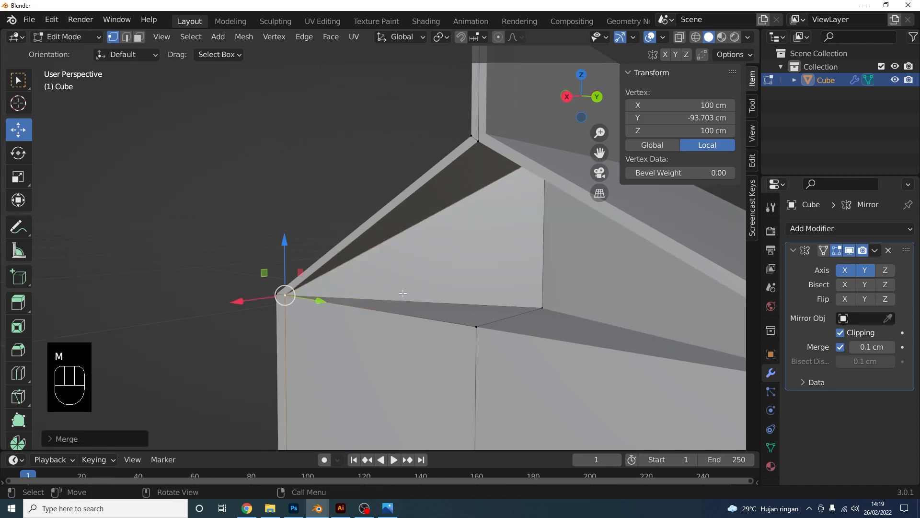
Merge the next vertex pair at the last selected vertex
left_click(542, 307)
left_click(476, 326, "shift")
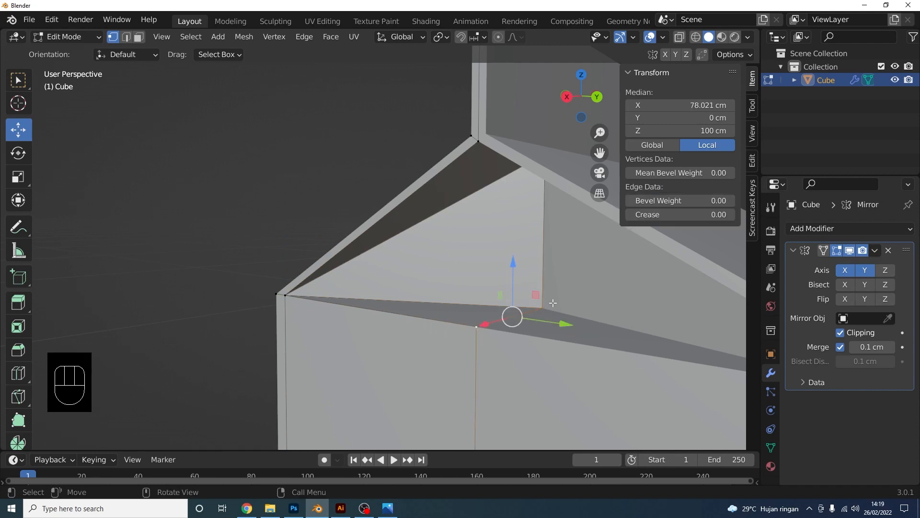
key("m")
left_click(553, 301)
Slide the inner roof vertex along X, then deselect everything
middle_click_drag(553, 301, 474, 247)
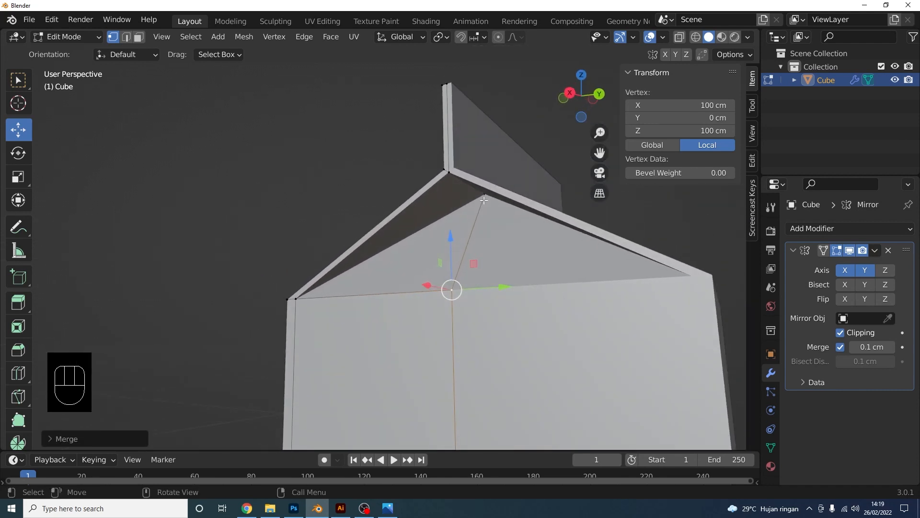
left_click(485, 200)
middle_click_drag(484, 200, 461, 241)
left_click_drag(484, 181, 511, 180)
scroll(429, 244, "down", 3)
middle_click_drag(430, 244, 500, 279)
left_click(493, 277)
scroll(431, 262, "up", 3)
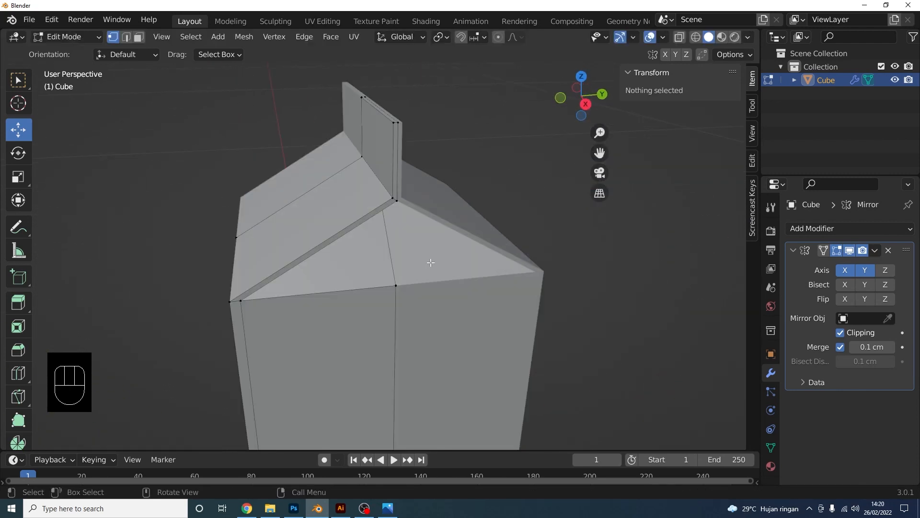
Switch to Object Mode and apply the carton's Mirror modifier
left_click(67, 36)
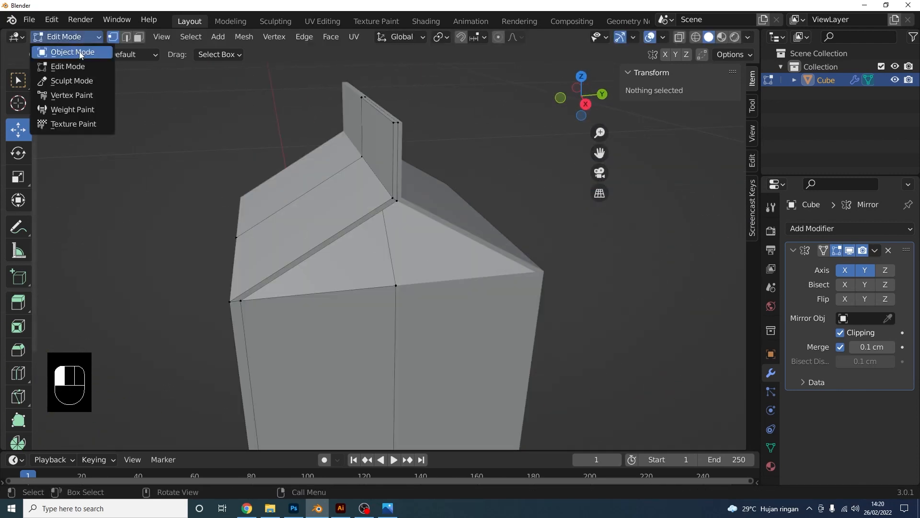
left_click(62, 36)
left_click(875, 251)
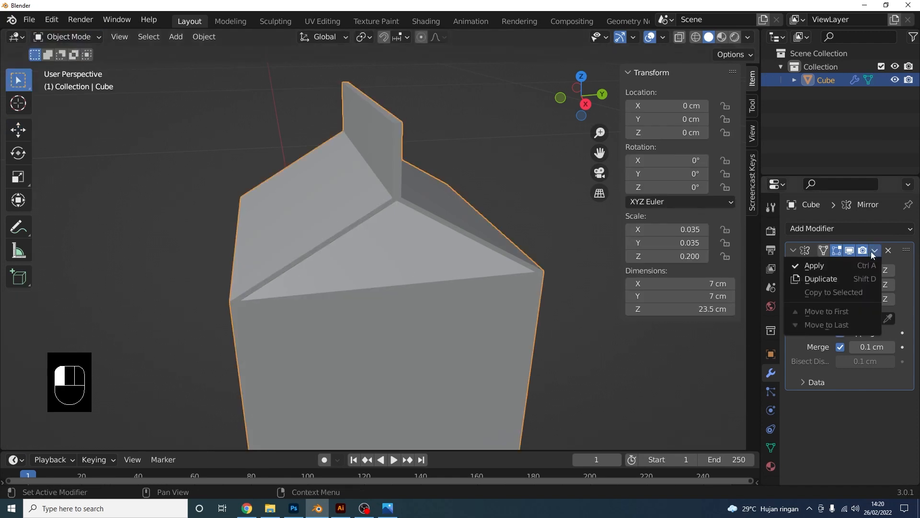
left_click(851, 264)
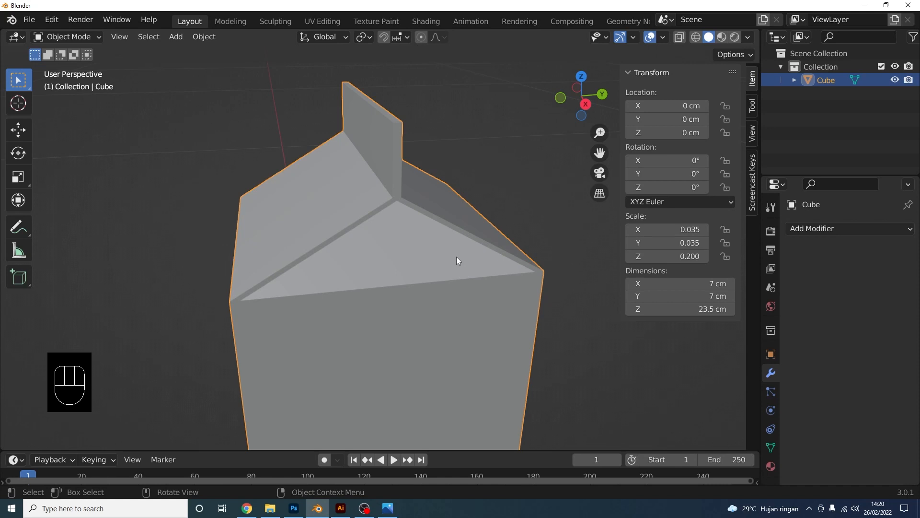
Check the milk-carton reference photo, then reselect the carton and enter Edit Mode
left_click(387, 507)
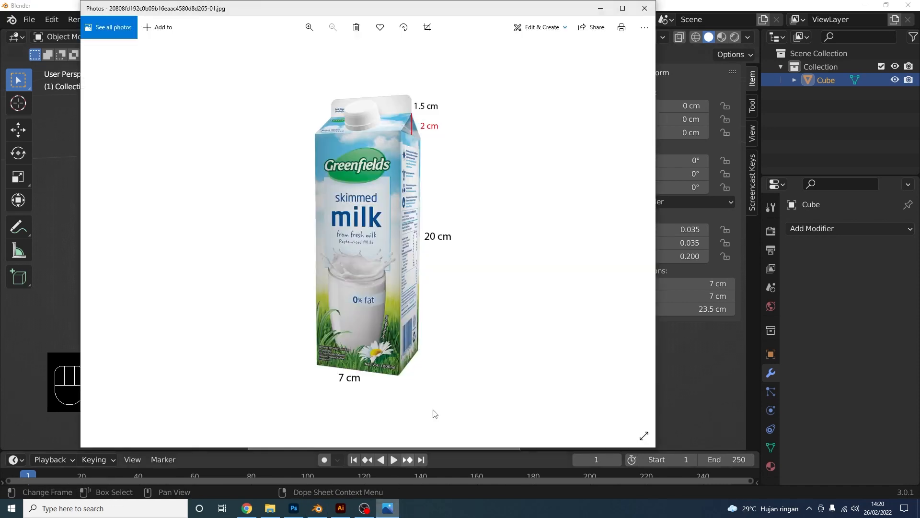
left_click(691, 369)
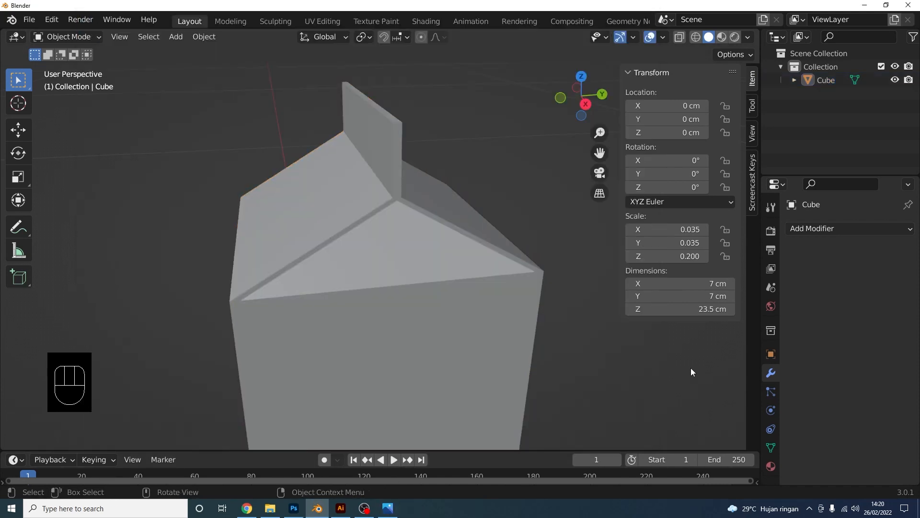
left_click(421, 250)
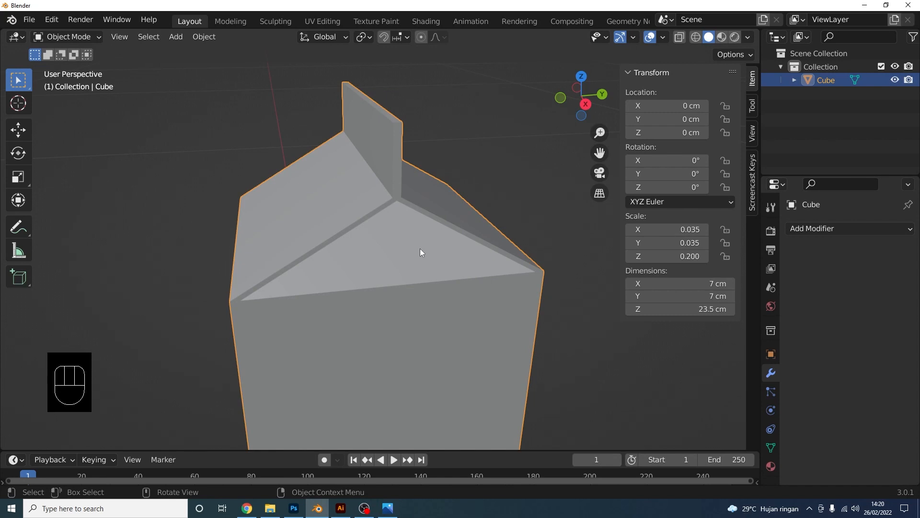
key("Tab")
From Right Orthographic view, knife-cut across the base of the top fin
left_click(585, 104)
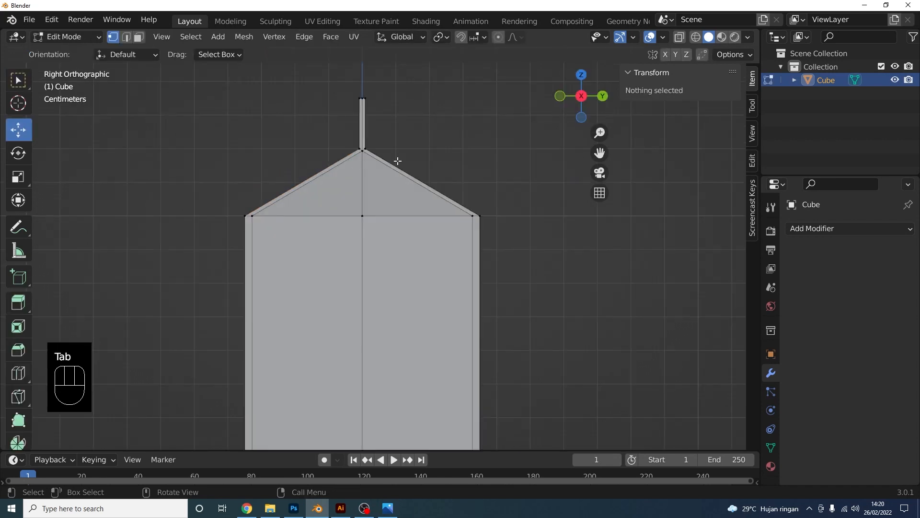
scroll(398, 161, "up", 3)
middle_click_drag(353, 209, 380, 288, "shift")
scroll(382, 250, "up", 6)
middle_click_drag(345, 195, 398, 297, "shift")
scroll(381, 267, "up", 3)
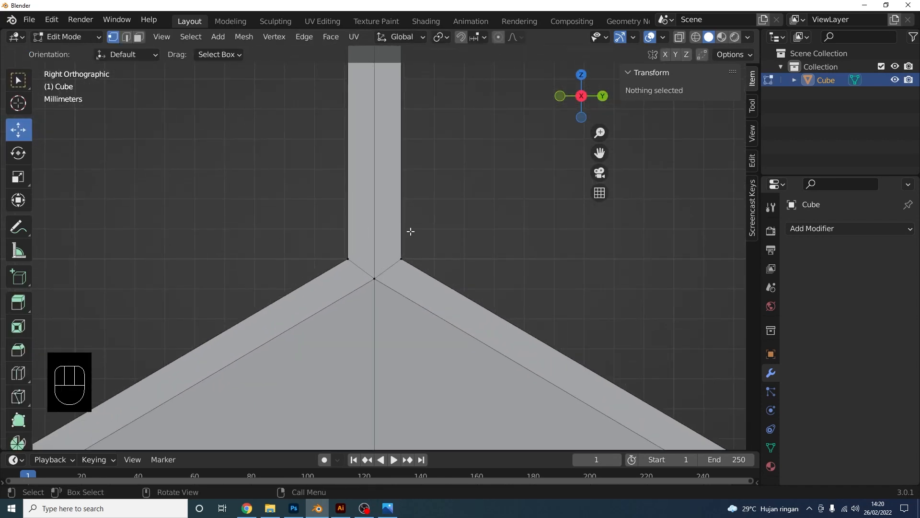
key("k")
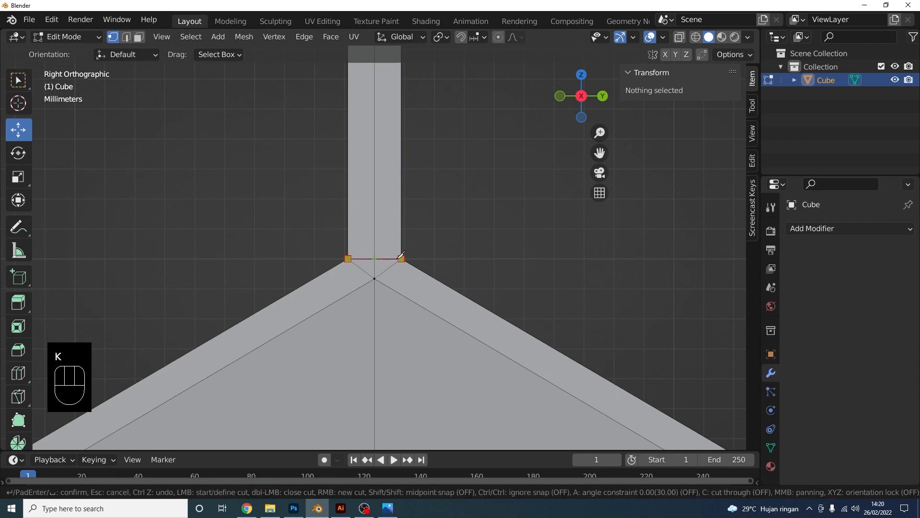
left_click(401, 258)
key("Return")
Repeat the knife cut across the fin base from Left Orthographic view
middle_click_drag(401, 259, 427, 267)
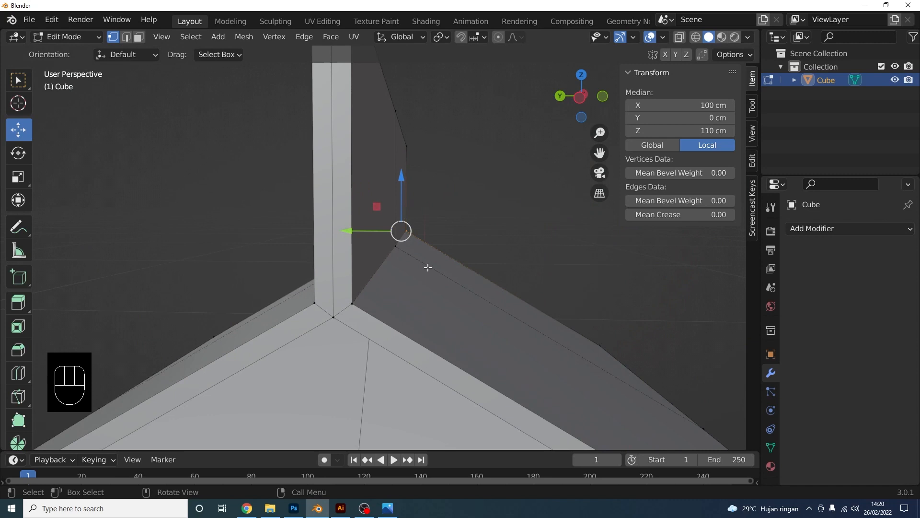
left_click(580, 106)
scroll(445, 288, "up", 2)
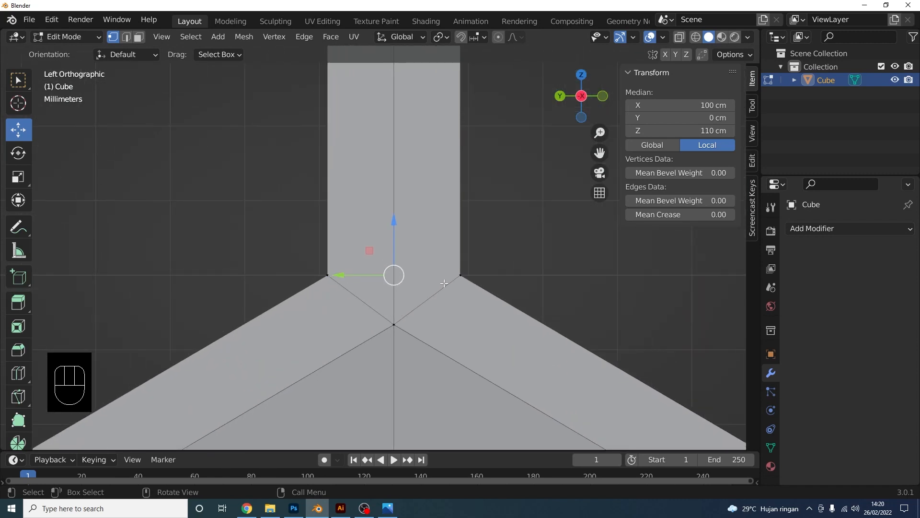
key("k")
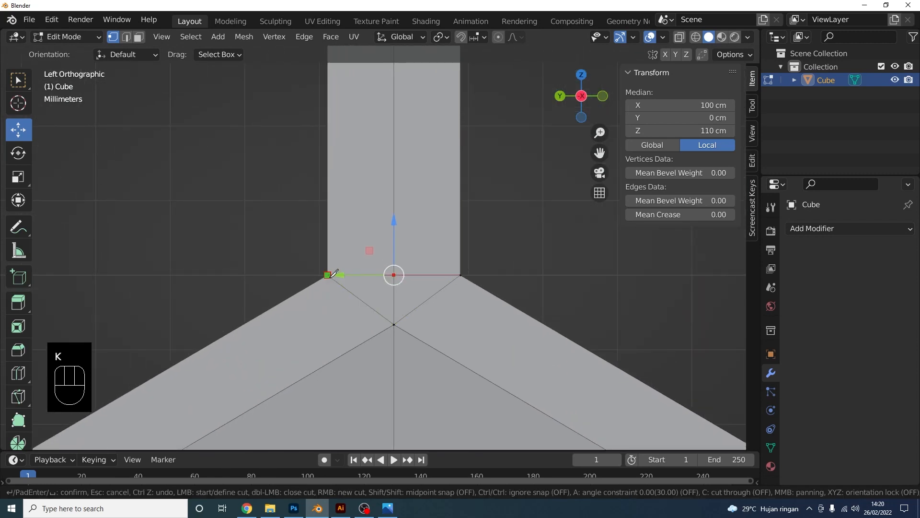
left_click(327, 275)
key("Return")
middle_click_drag(530, 246, 431, 261)
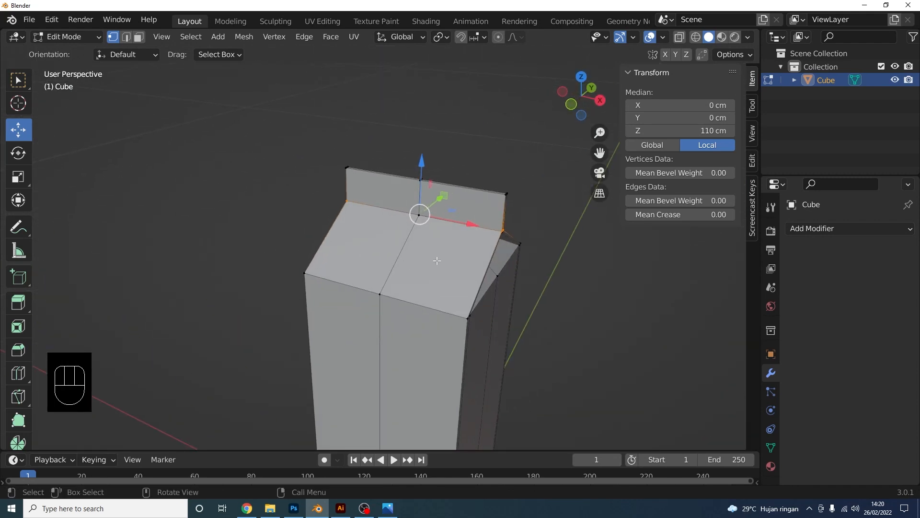
Add centred loop cuts through the right and left side faces
middle_click_drag(437, 260, 440, 254)
key("ctrl+r")
left_click(449, 211)
right_click(449, 212)
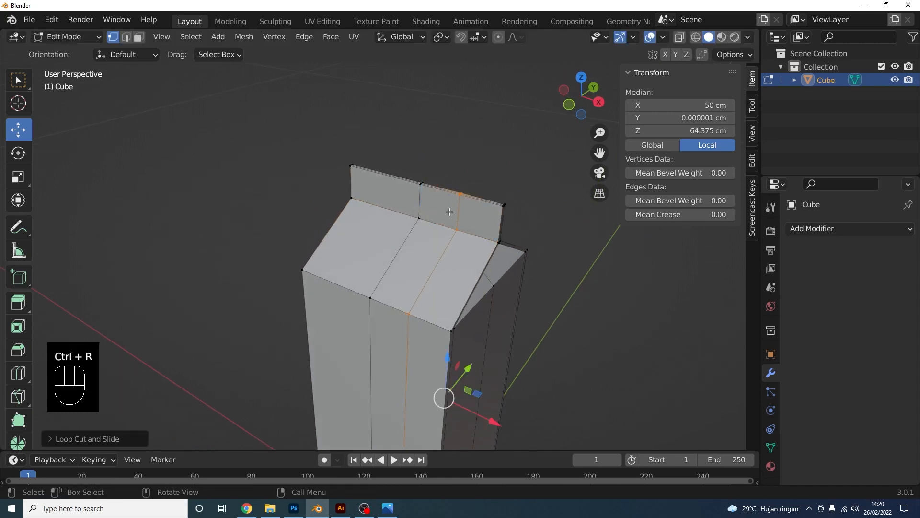
key("ctrl+r")
left_click(363, 196)
right_click(363, 196)
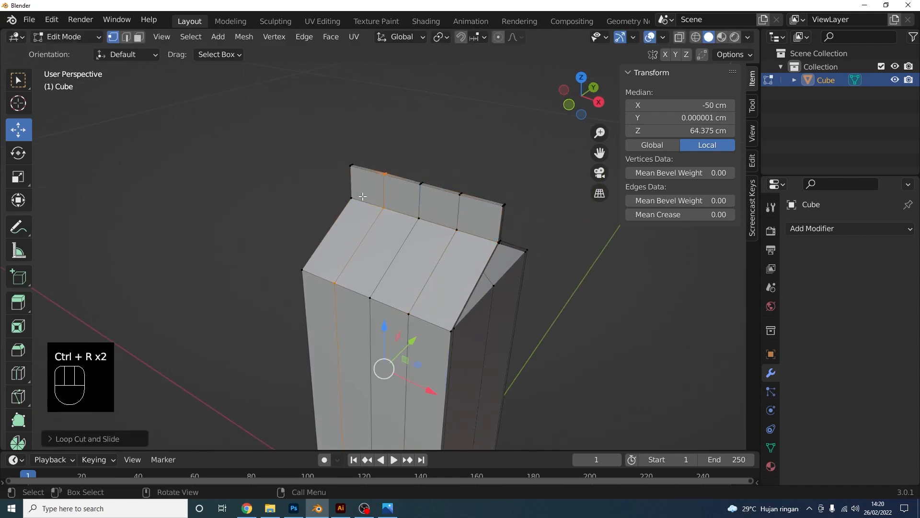
Add three evenly spaced loop cuts across the sloped roof face
middle_click_drag(363, 196, 397, 286)
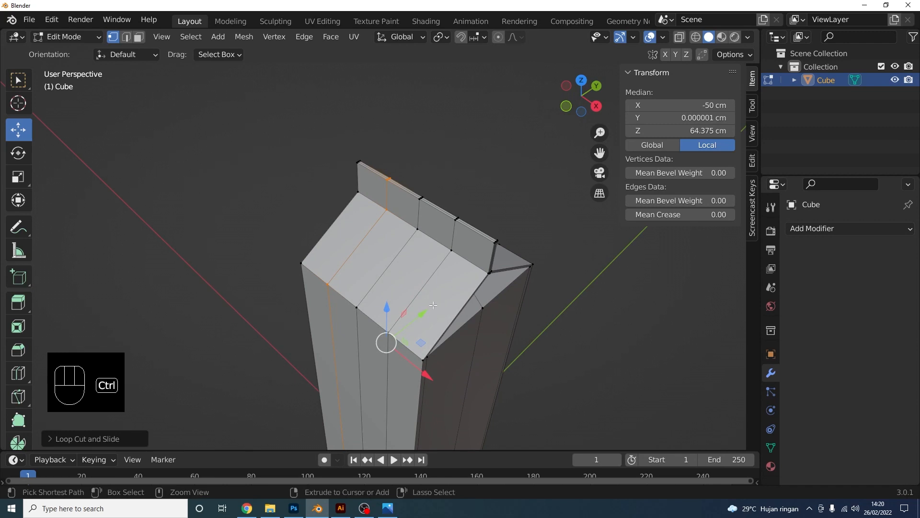
key("ctrl+r")
scroll(434, 291, "up", 2)
left_click(435, 289)
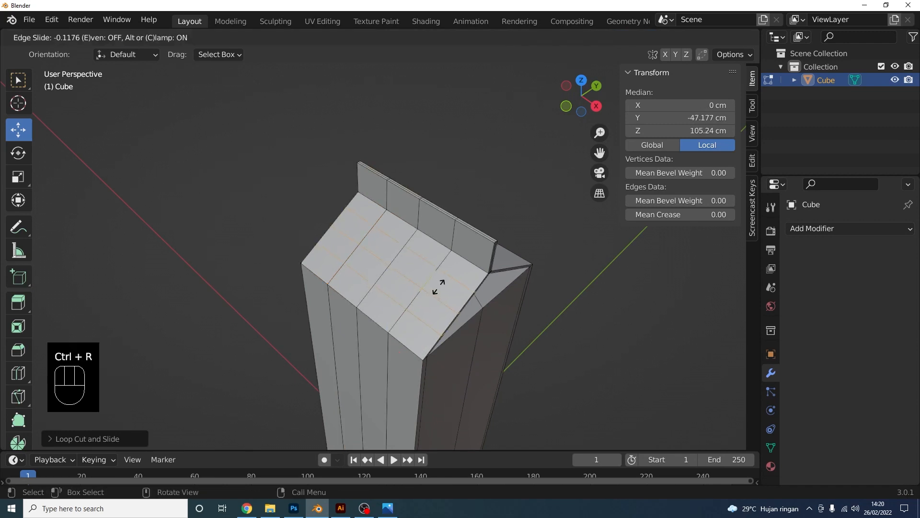
right_click(435, 290)
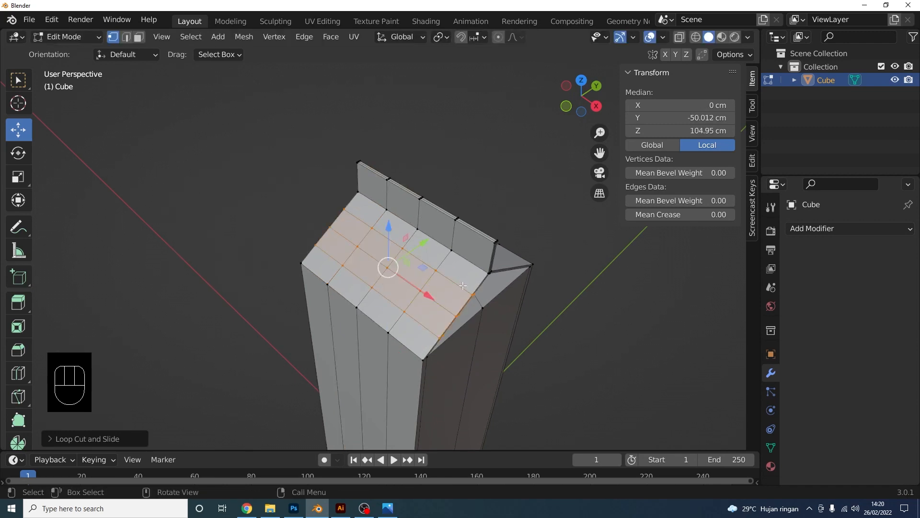
In Object Mode, apply the carton's scale so it reads 1.000
scroll(405, 294, "up", 2)
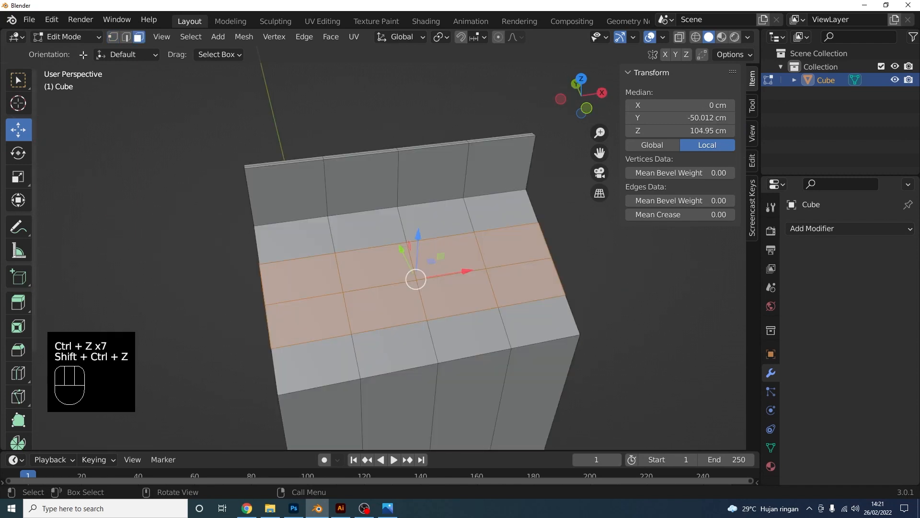
left_click(67, 36)
left_click(72, 35)
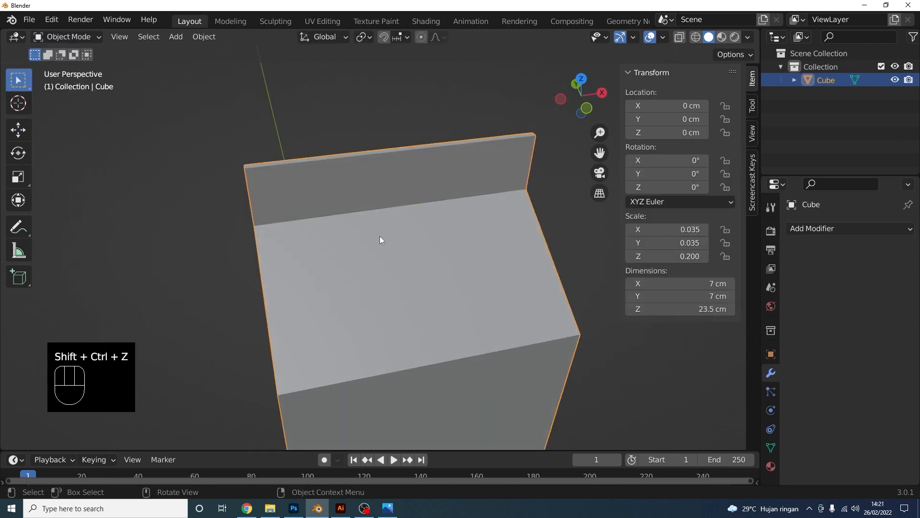
key("ctrl+a")
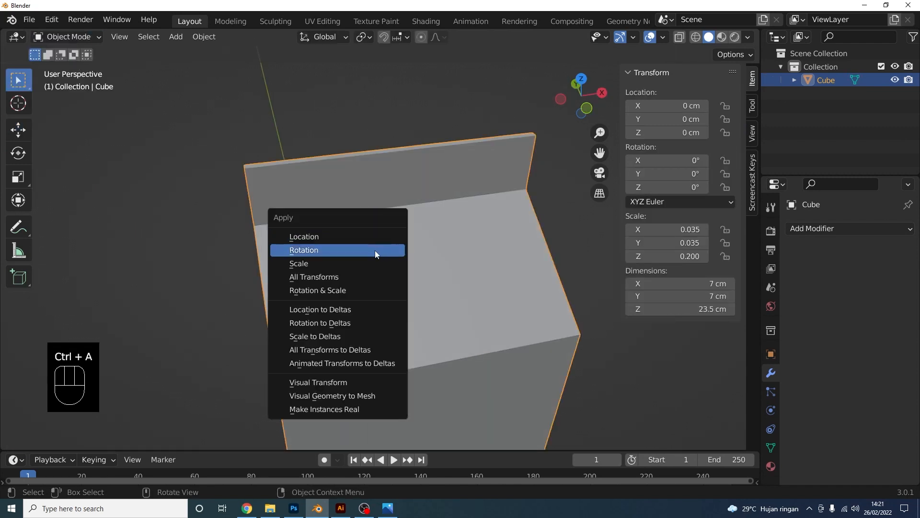
left_click(363, 264)
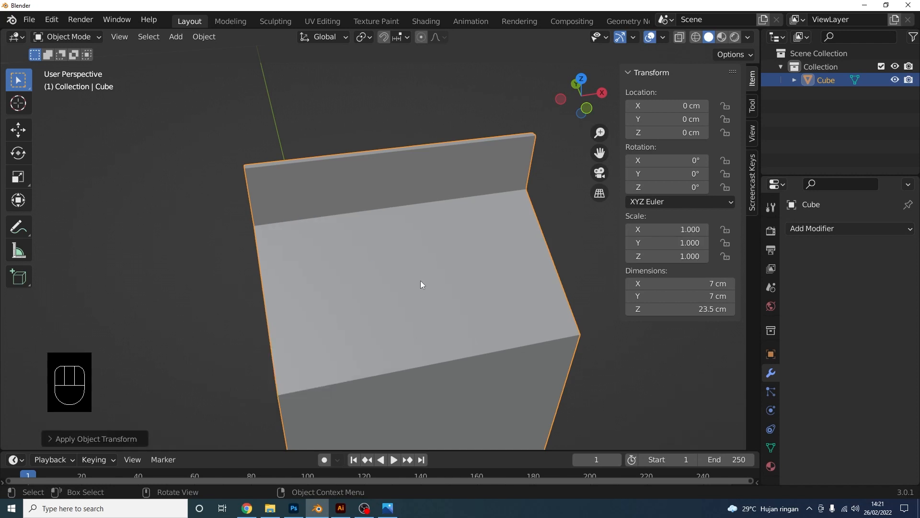
Select a 2×2 block of top faces and round them with LoopTools Circle
key("Tab")
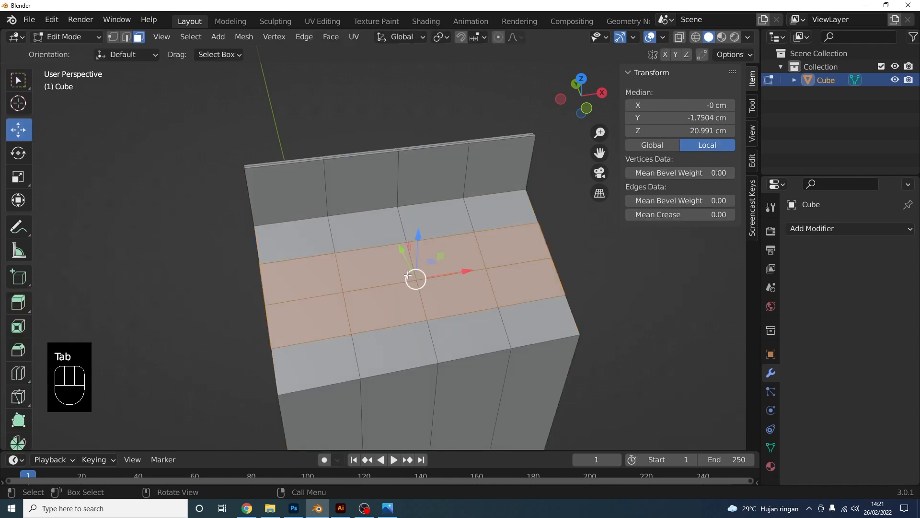
left_click(441, 254)
left_click(458, 293, "shift")
left_click(385, 302, "shift")
left_click(388, 271, "shift")
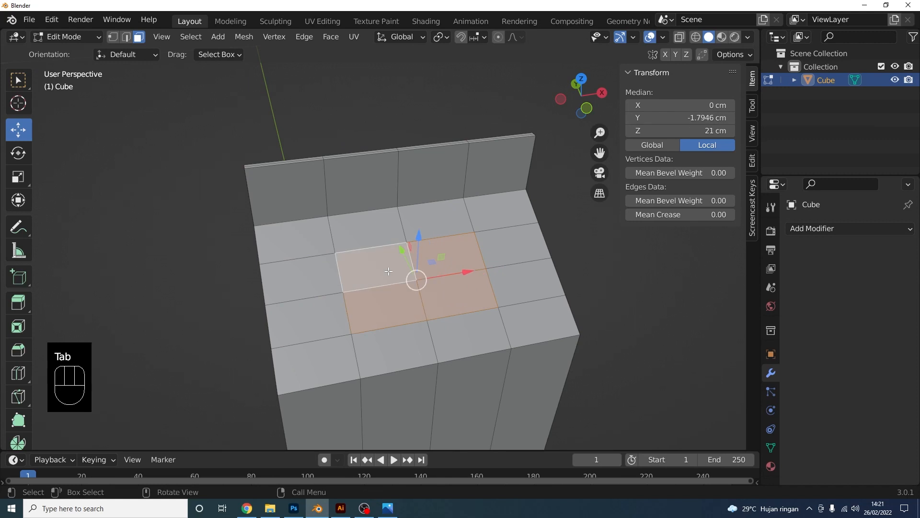
right_click(459, 259)
mouse_move(453, 200)
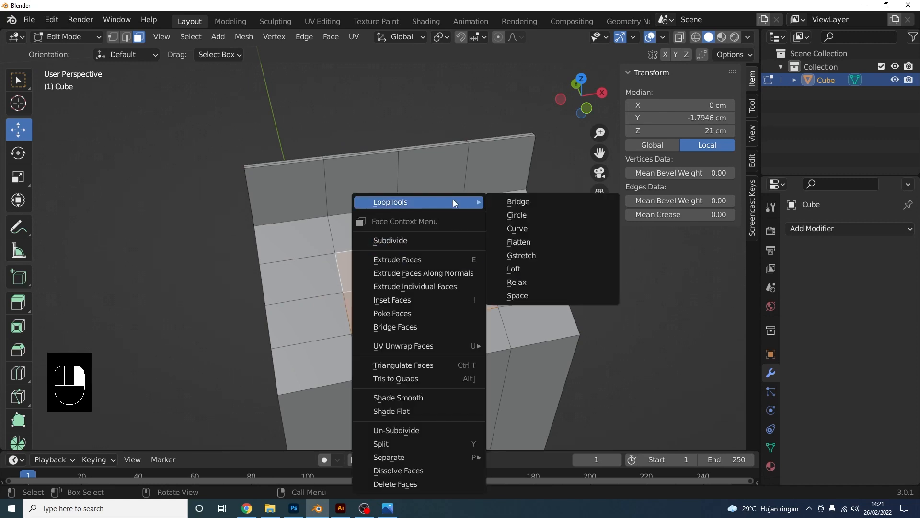
left_click(526, 215)
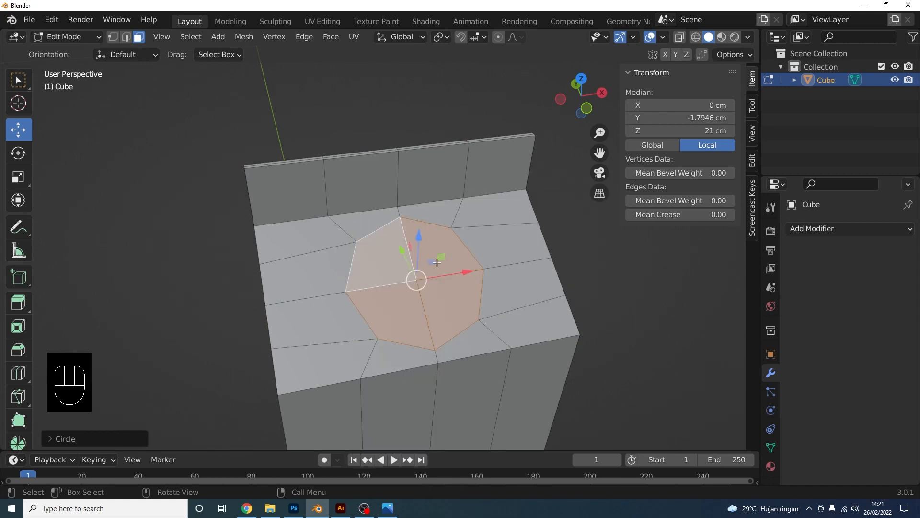
middle_click_drag(437, 262, 354, 253)
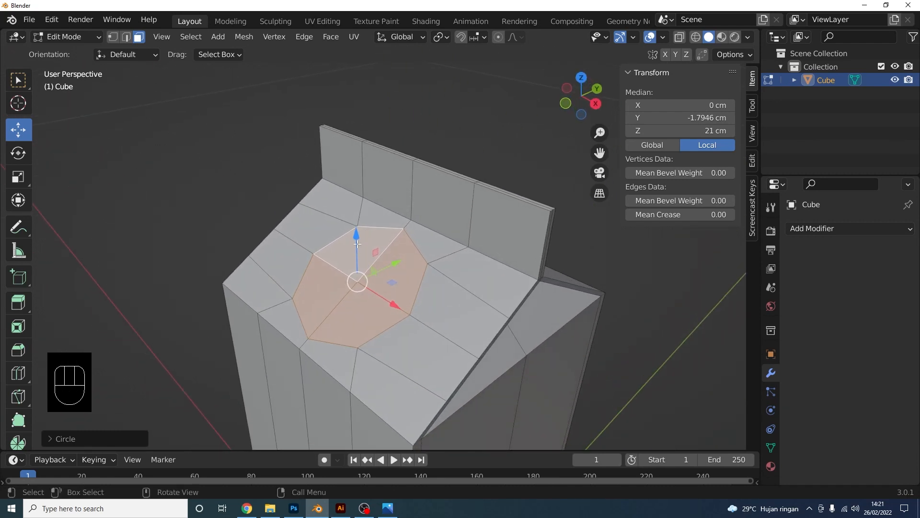
In Preferences > Add-ons, search for 'loo' to find the LoopTools add-on
left_click(51, 19)
left_click(92, 209)
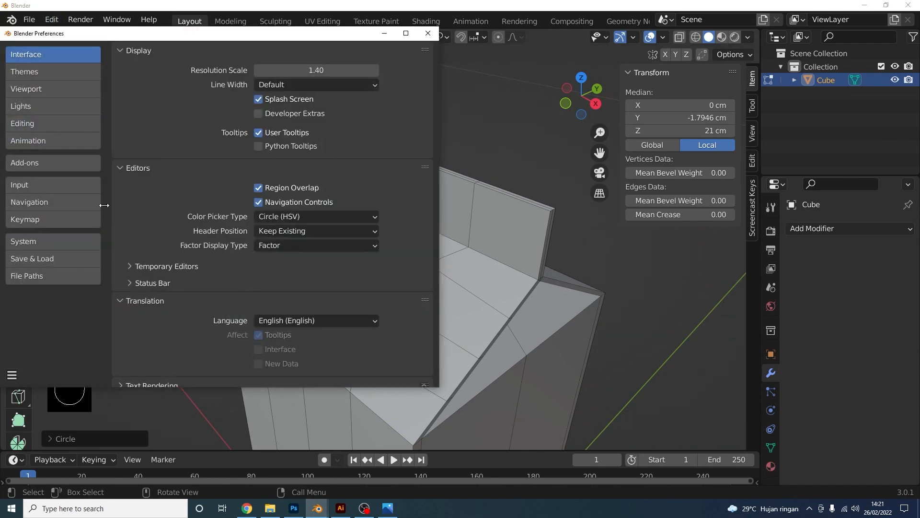
left_click(56, 163)
type("lopp")
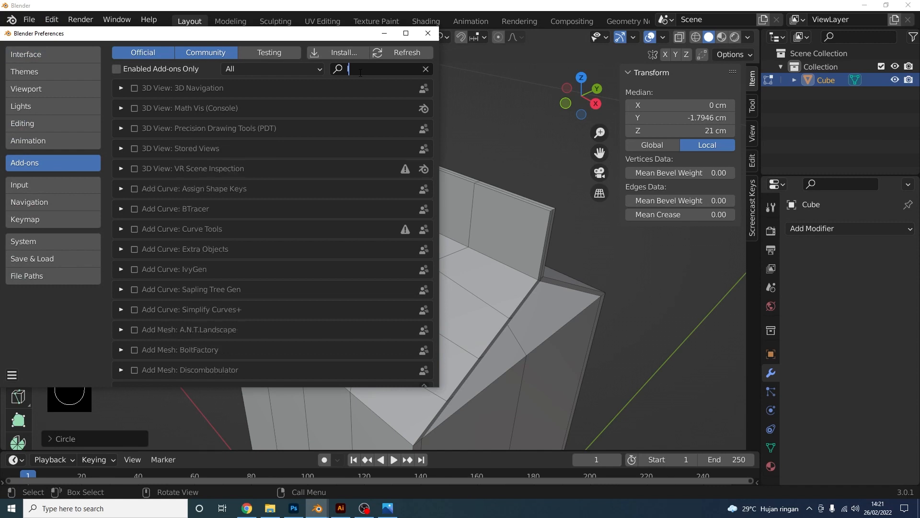
key("BackSpace")
key("BackSpace")
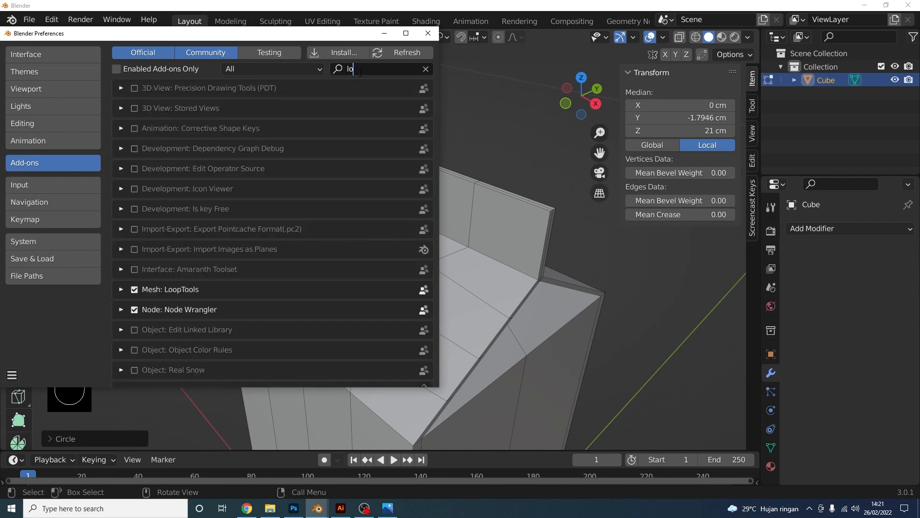
type("o")
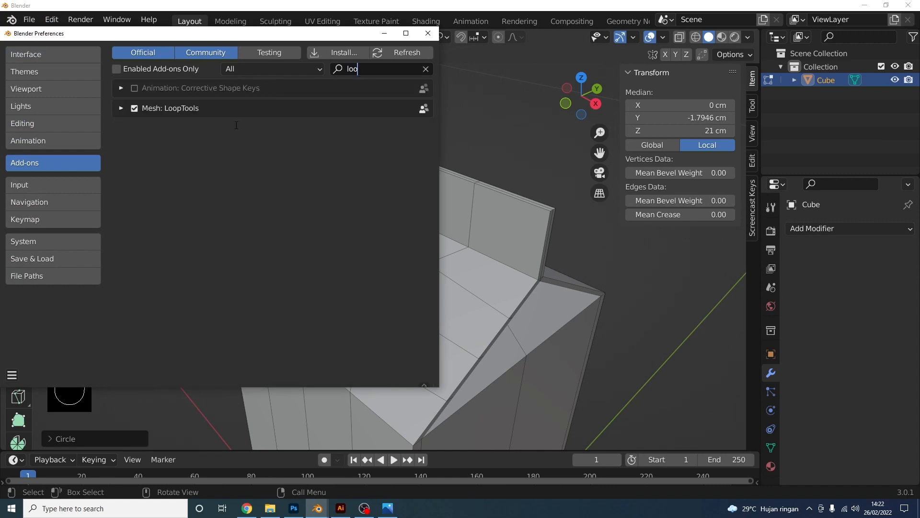
Save the preferences with LoopTools enabled and close the Preferences window
left_click(12, 373)
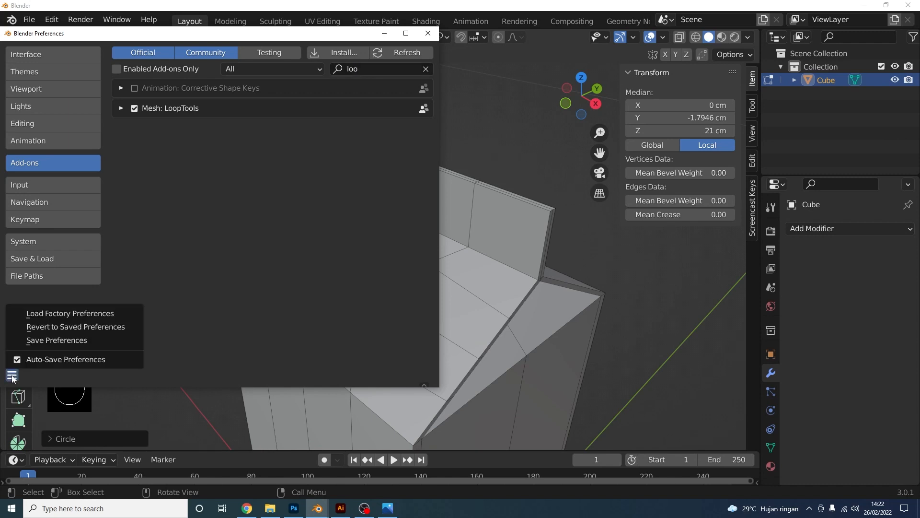
left_click(72, 339)
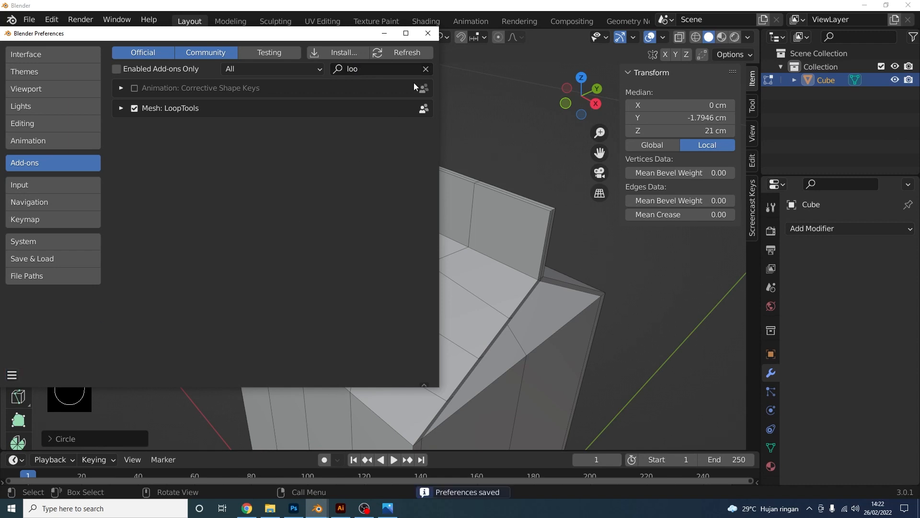
left_click(429, 36)
middle_click_drag(412, 211, 431, 242, "shift")
middle_click_drag(432, 242, 471, 285)
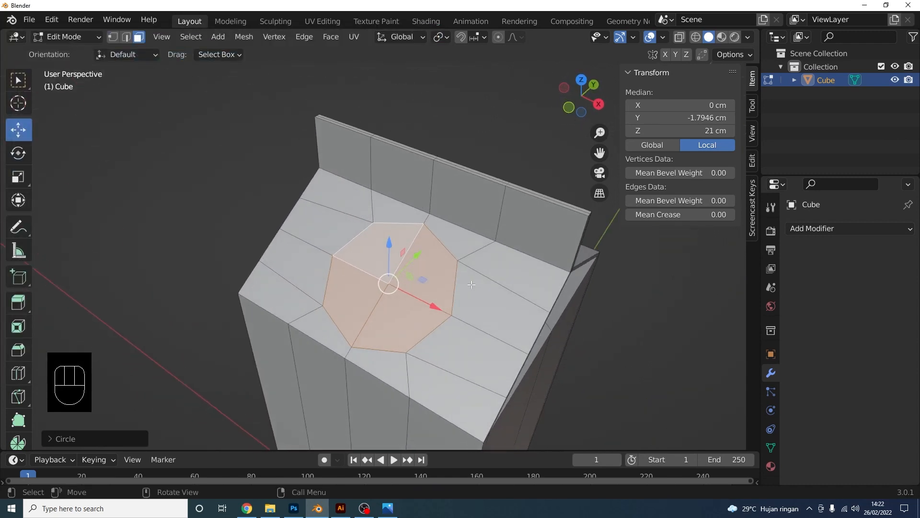
Inset the circular top faces twice and extrude them up into an octagonal spout
scroll(471, 284, "up", 1)
key("i")
left_click(526, 302)
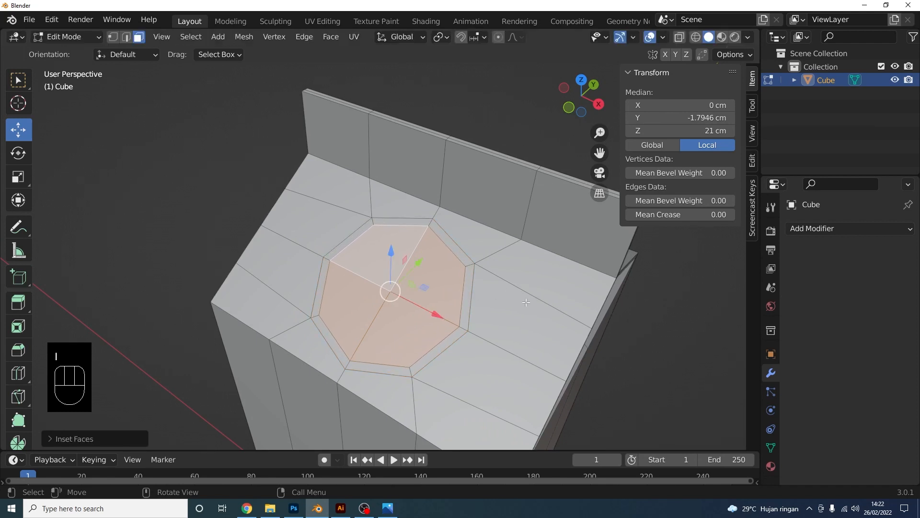
middle_click_drag(526, 302, 513, 300)
key("i")
left_click(498, 299)
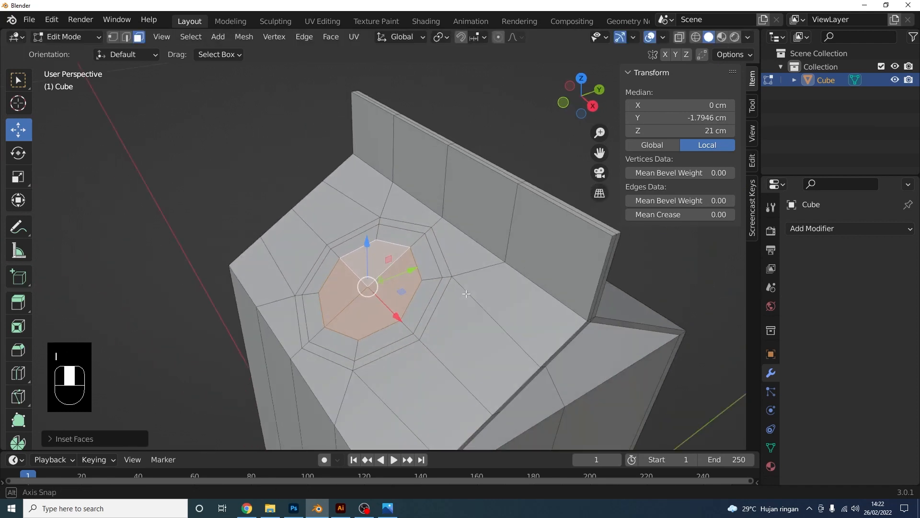
key("e")
left_click(441, 264)
Inset the spout's top faces again and extrude them down into a hollow recess
middle_click_drag(440, 264, 487, 263)
key("i")
left_click(528, 266)
key("e")
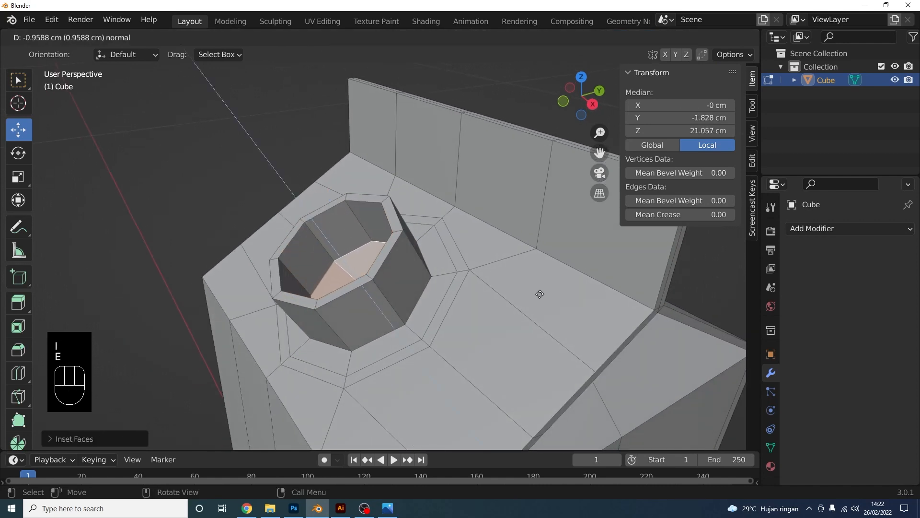
left_click(540, 294)
scroll(452, 277, "down", 2)
middle_click_drag(452, 277, 420, 237)
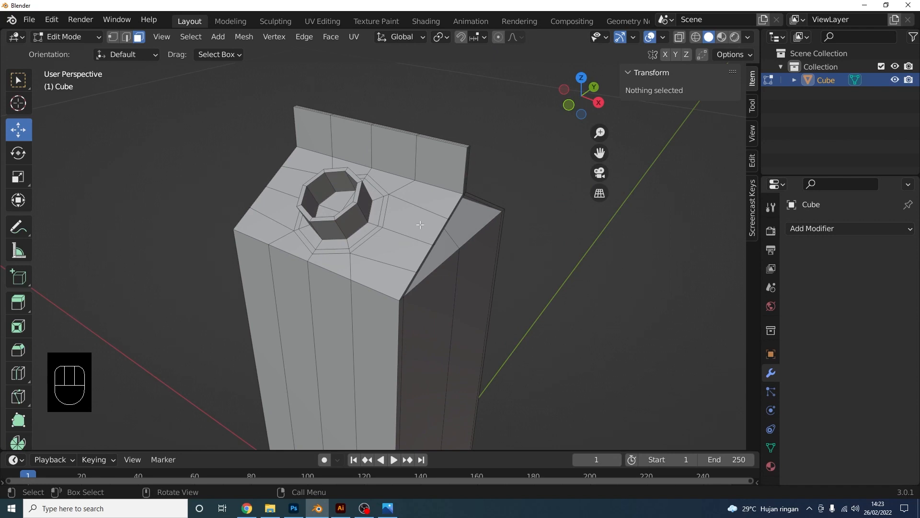
Orbit, pan and zoom to frame the carton's top and roof ridge
middle_click_drag(420, 225, 466, 273)
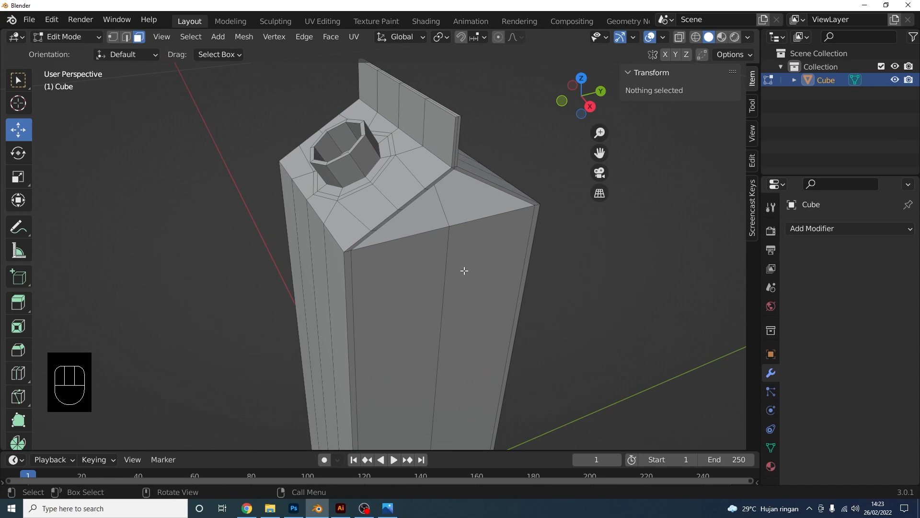
middle_click_drag(477, 244, 441, 220, "shift")
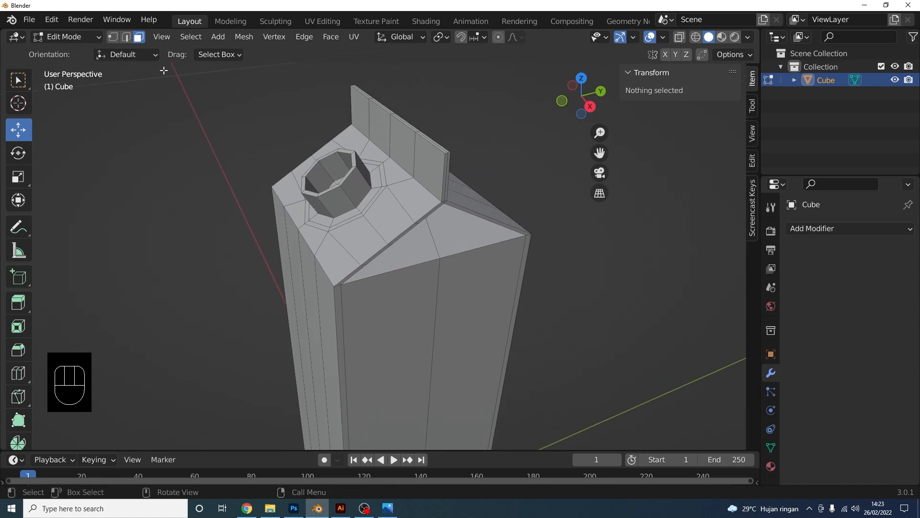
middle_click_drag(575, 245, 449, 224)
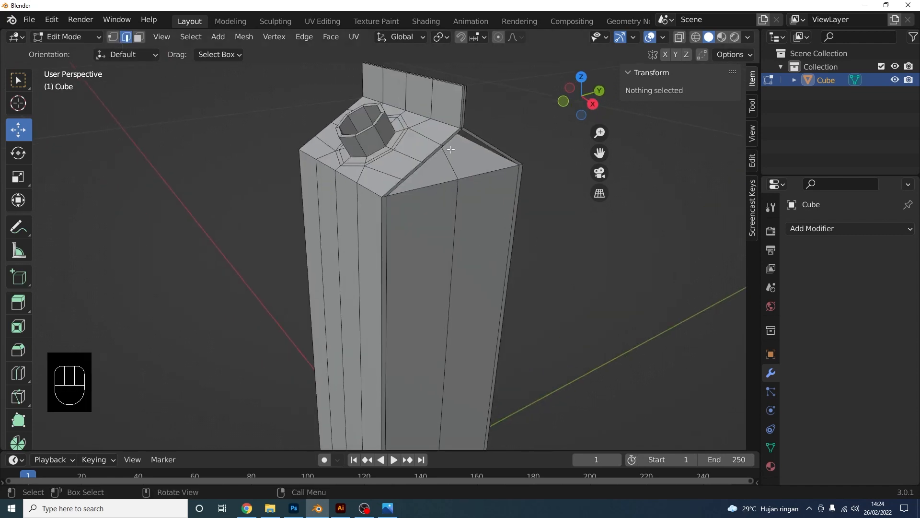
middle_click_drag(443, 158, 434, 190, "shift")
scroll(435, 190, "up", 1)
scroll(454, 157, "up", 1)
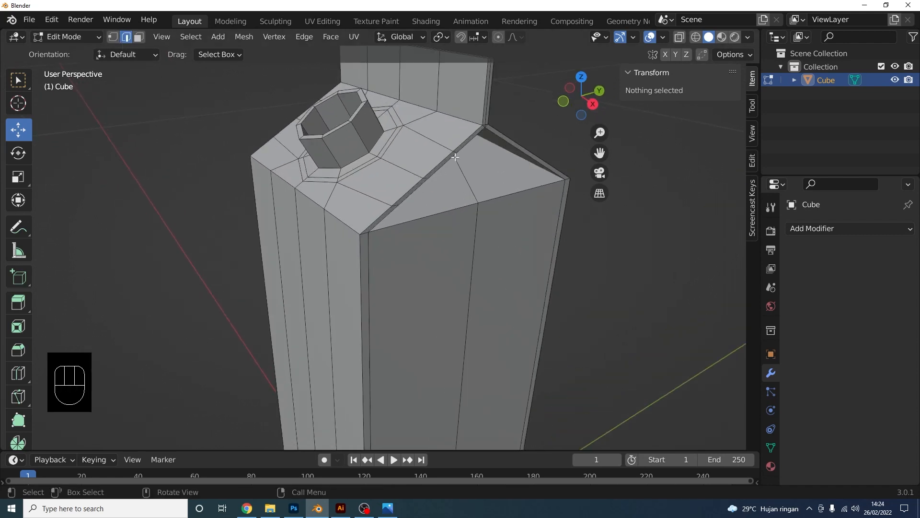
Select the two edge loops running along the carton's roof ridge
left_click(468, 143, "shift")
left_click(476, 141, "shift")
scroll(451, 228, "up", 1)
middle_click_drag(475, 144, 347, 221, "shift")
left_click(451, 228, "alt+shift")
scroll(347, 221, "up", 3)
left_click(286, 208, "alt+shift")
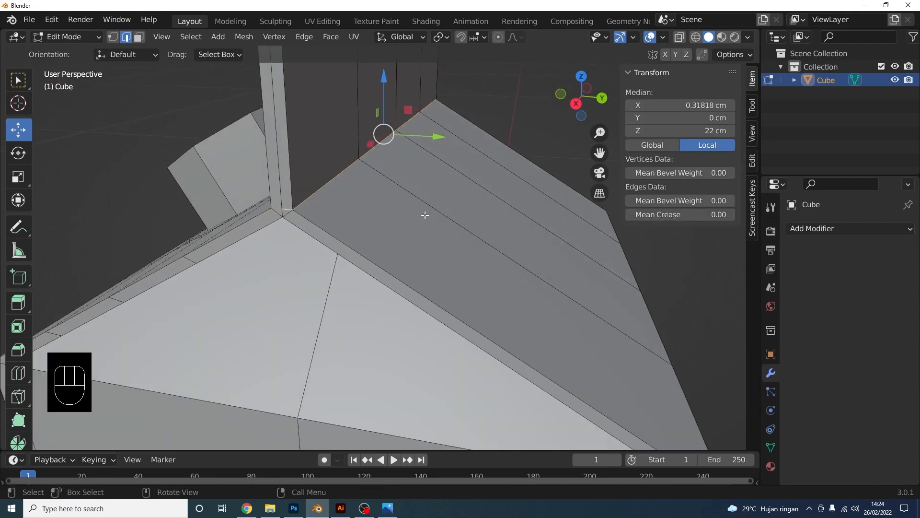
Mark the selected roof-ridge edge loop as a UV seam, then deselect it
middle_click_drag(423, 211, 446, 237)
scroll(480, 225, "down", 4)
right_click(452, 222)
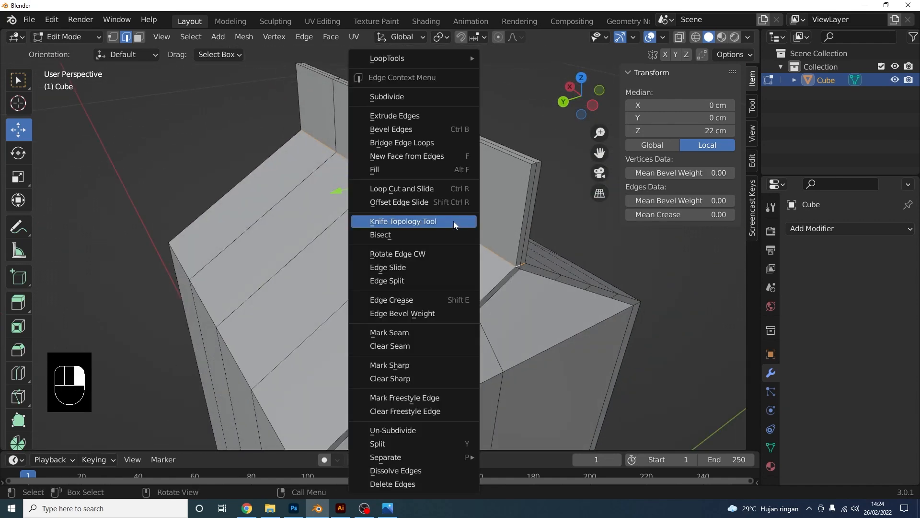
left_click(430, 334)
scroll(450, 307, "down", 3)
middle_click_drag(508, 274, 472, 279)
left_click(560, 271)
Select the top fin's vertical edges and both top edge loops
middle_click_drag(559, 269, 541, 268)
scroll(373, 235, "up", 3)
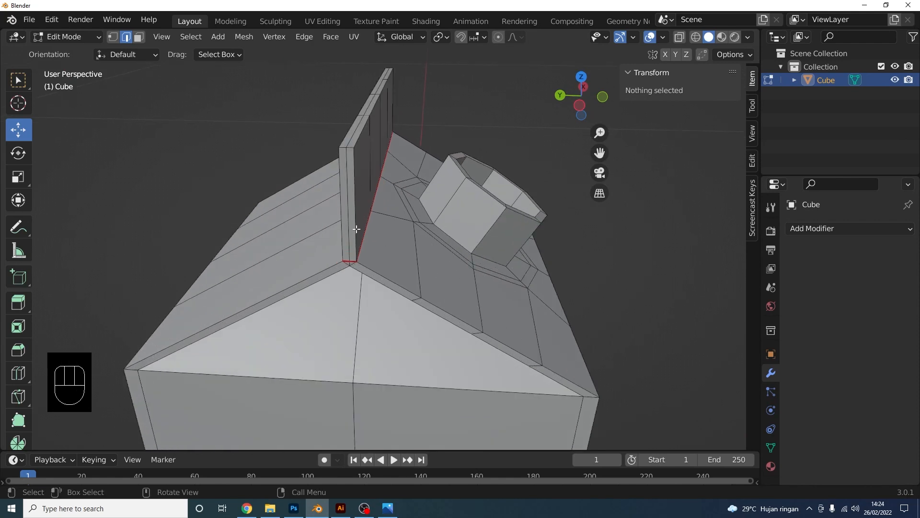
left_click(356, 209, "alt+shift")
middle_click_drag(356, 209, 308, 244)
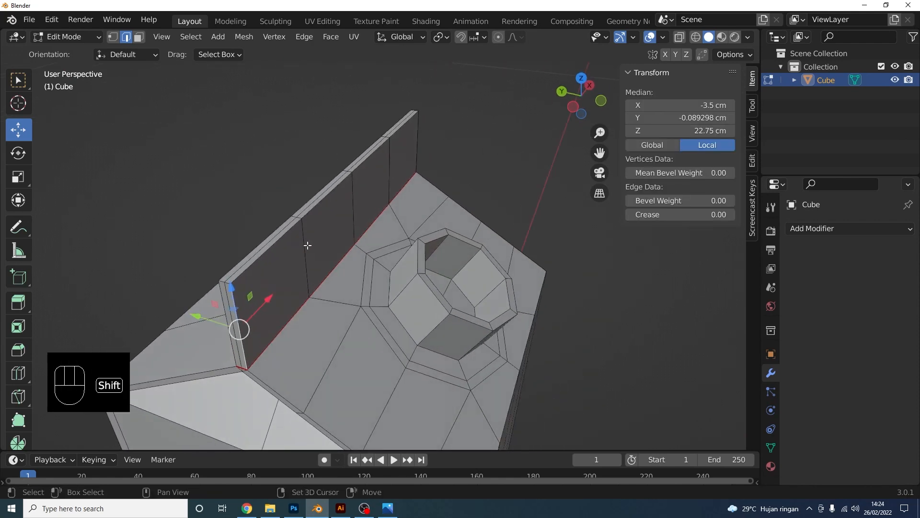
left_click(288, 239, "alt+shift")
middle_click_drag(382, 185, 407, 238)
scroll(472, 208, "up", 1)
left_click(485, 203, "alt+shift")
left_click(496, 202, "alt+shift")
left_click(385, 192, "alt+shift")
Extend the selection along the fin's far side, mark the fin edges as seams, and deselect
middle_click_drag(391, 194, 297, 212)
scroll(364, 215, "down", 2)
middle_click_drag(421, 218, 594, 257)
left_click(485, 265, "alt+shift")
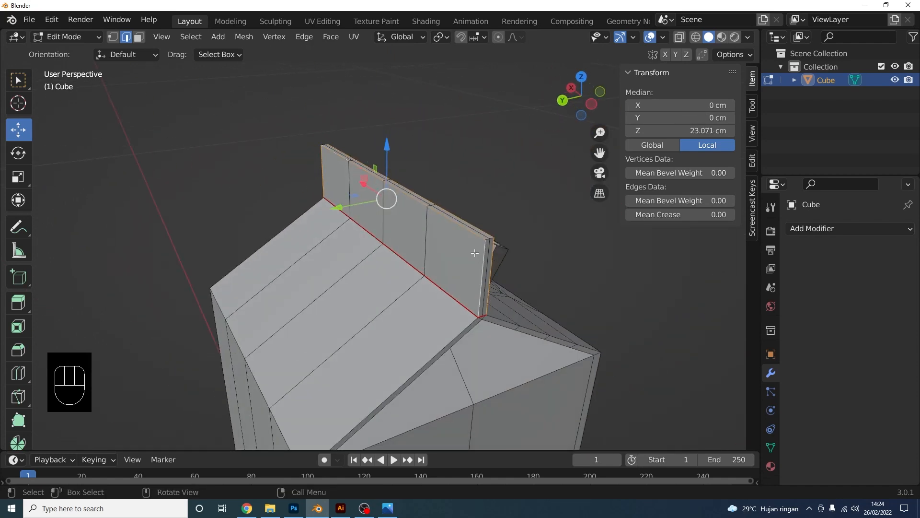
right_click(474, 251)
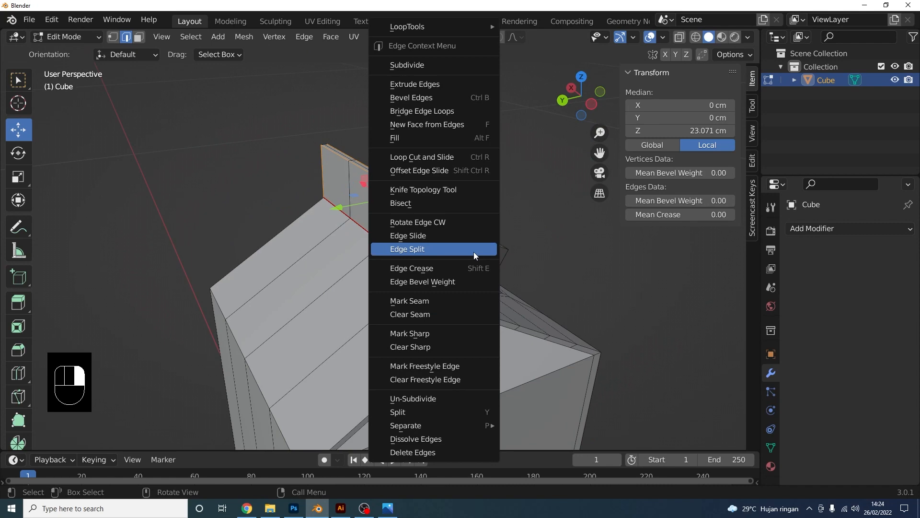
left_click(433, 305)
left_click(562, 282)
Mark the edge loop along the vertical front corner and gable as a seam
scroll(560, 282, "down", 2)
middle_click_drag(544, 277, 438, 264)
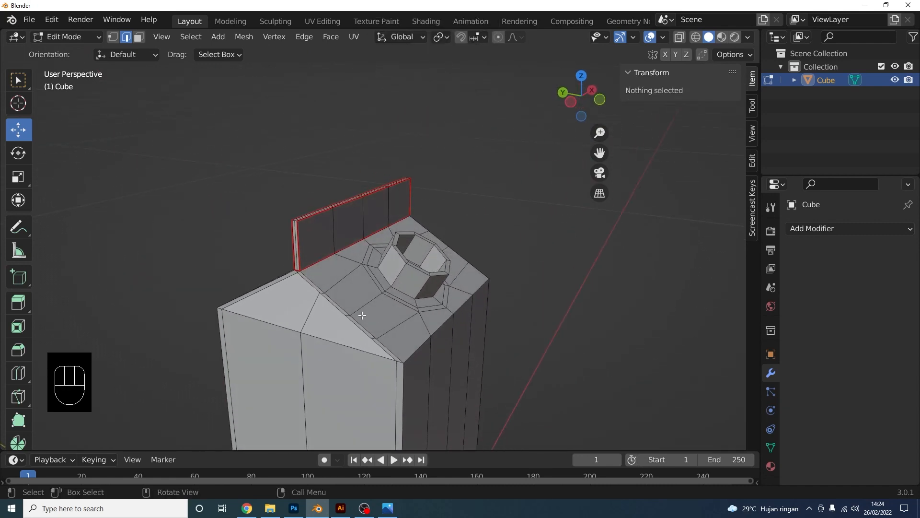
middle_click_drag(362, 315, 345, 261)
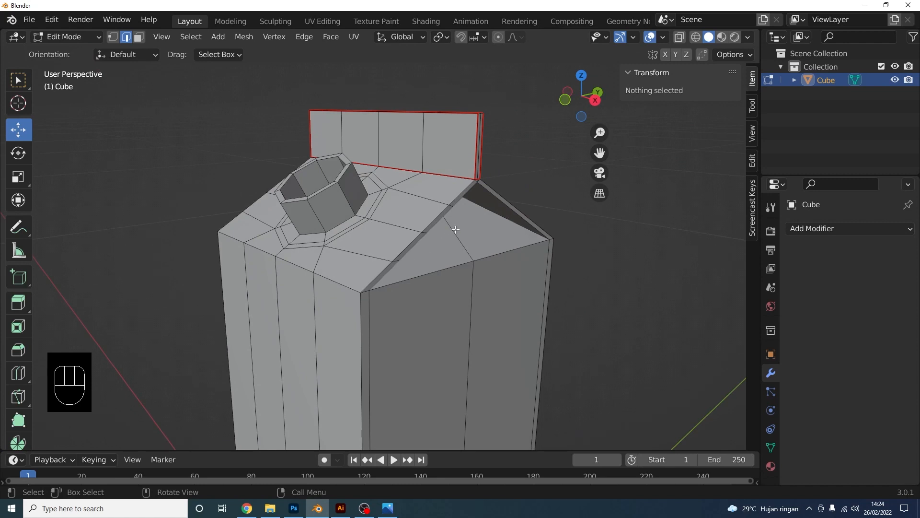
left_click(460, 191, "alt+shift")
scroll(460, 210, "down", 7)
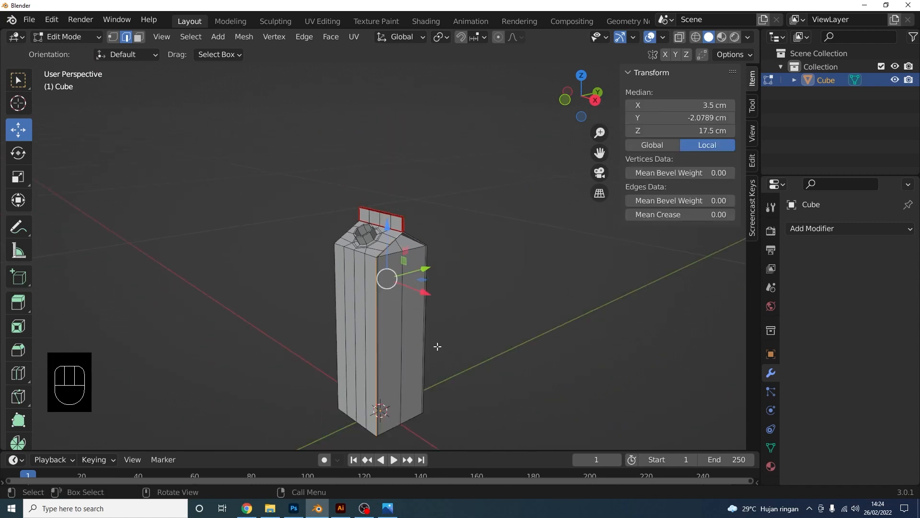
middle_click_drag(405, 362, 393, 270, "shift")
scroll(390, 271, "up", 2)
right_click(368, 205)
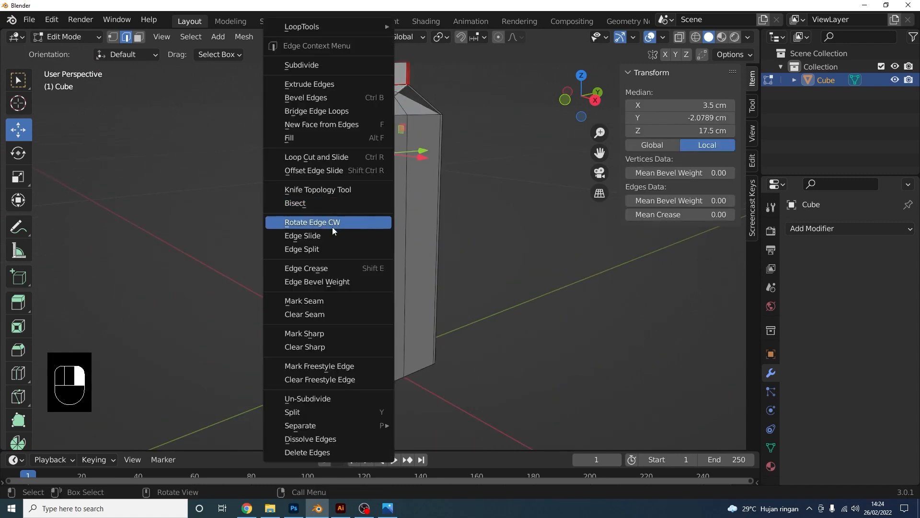
left_click(315, 301)
middle_click_drag(418, 194, 425, 309, "shift")
scroll(422, 294, "up", 2)
left_click(510, 263)
Orbit the view to look at the carton from below
scroll(427, 206, "up", 2)
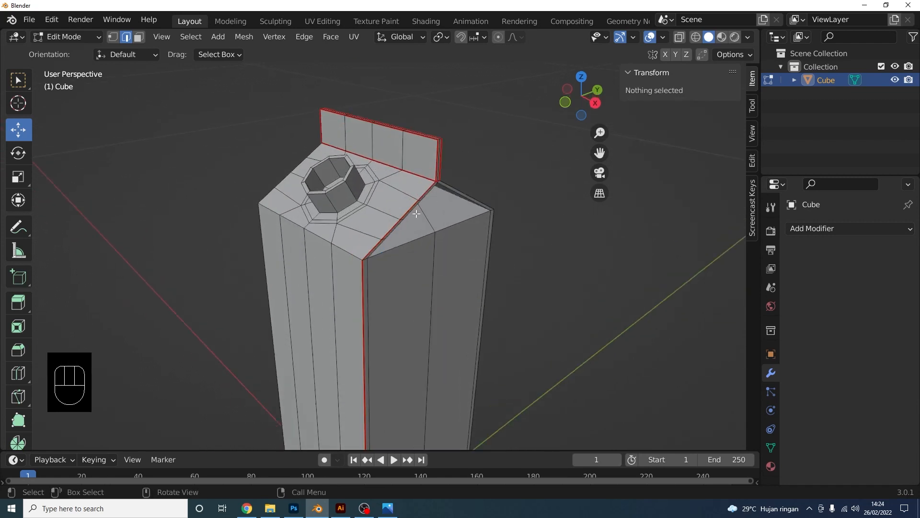
scroll(370, 368, "down", 4)
middle_click_drag(410, 342, 427, 177)
middle_click_drag(429, 283, 450, 112, "shift")
scroll(452, 191, "up", 3)
Mark the carton's bottom edge loops as seams and clear the selection
left_click(425, 171, "alt+shift")
left_click(499, 206, "alt+shift")
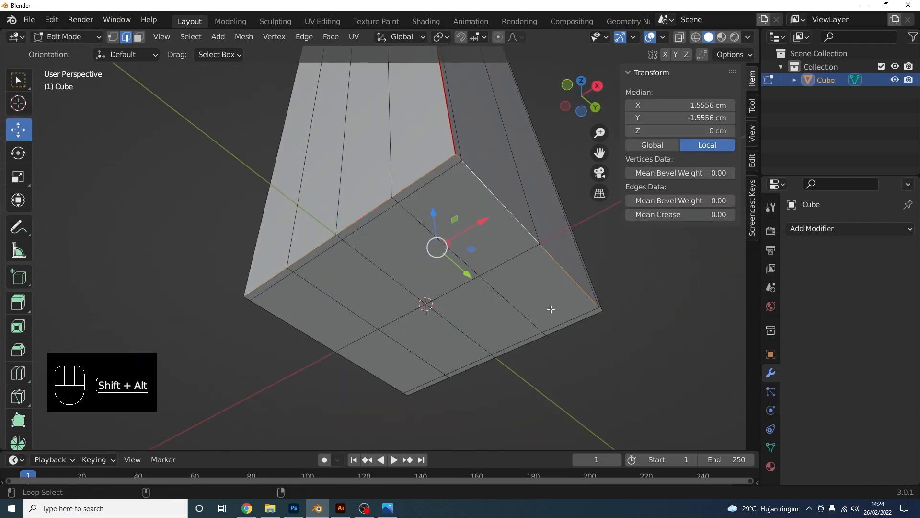
middle_click_drag(550, 310, 532, 251)
left_click(378, 228, "alt+shift")
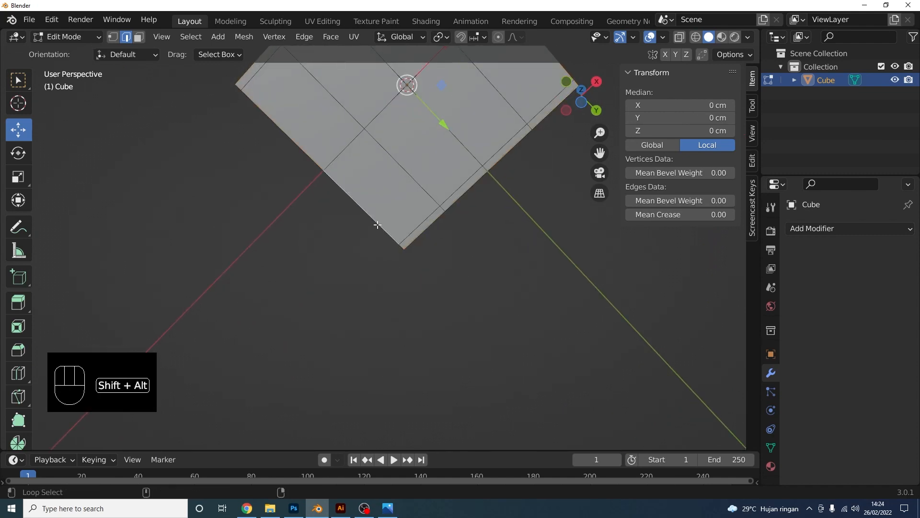
middle_click_drag(362, 269, 454, 312)
right_click(366, 322)
left_click(366, 322)
left_click(421, 365)
Mark the short corner edges along the top of the front face as seams
middle_click_drag(440, 176, 405, 224, "shift")
scroll(423, 267, "up", 4)
scroll(409, 218, "up", 1)
left_click(263, 230, "alt+shift")
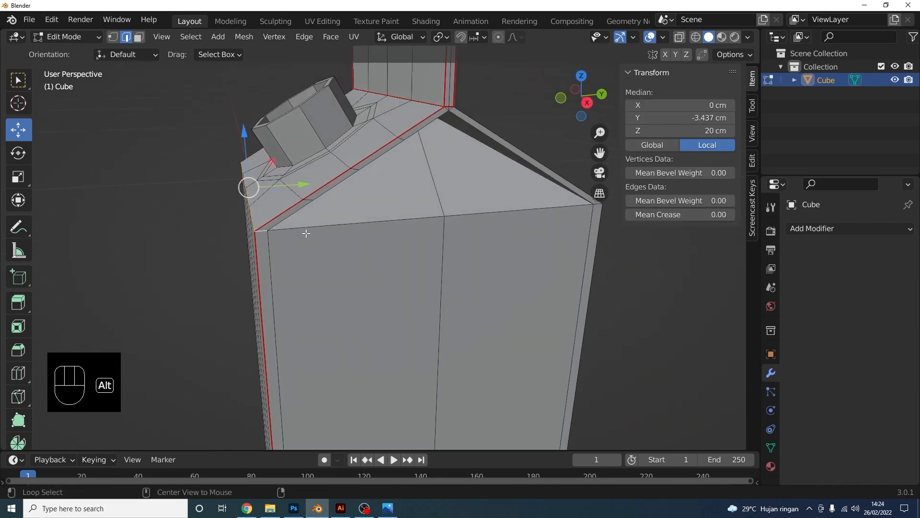
key("ctrl+z")
left_click(262, 231, "shift")
left_click(354, 224, "shift")
left_click(594, 213, "shift")
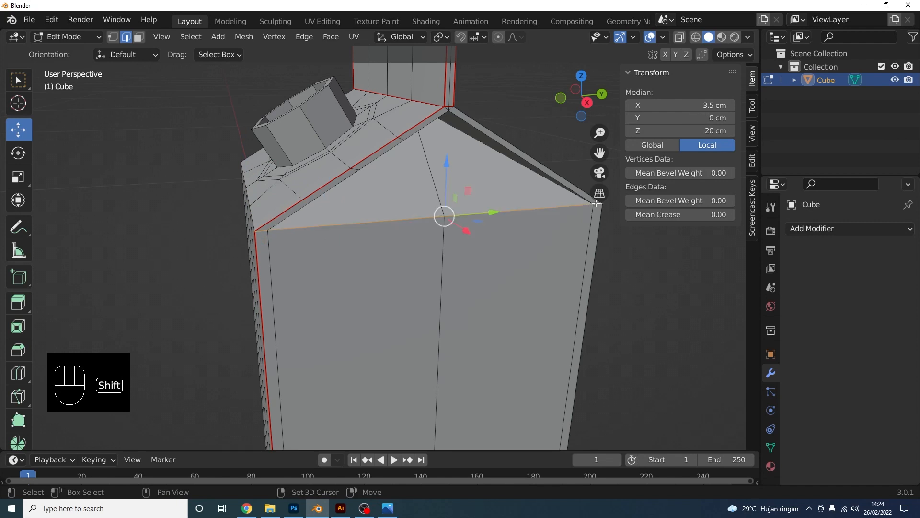
middle_click_drag(595, 203, 313, 228, "shift")
left_click(313, 227, "shift")
right_click(312, 229)
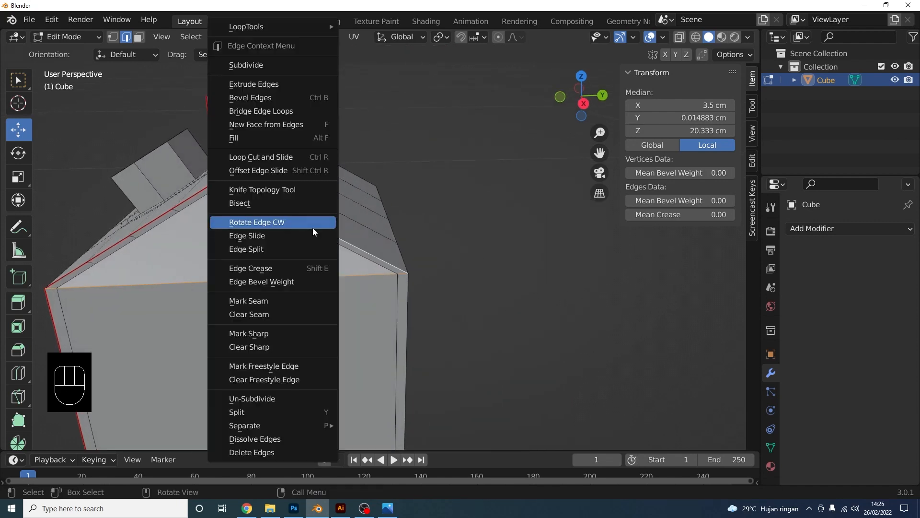
left_click(285, 300)
left_click(522, 293)
On the carton's opposite side, select the two top edges of the front face
scroll(496, 292, "down", 3)
middle_click_drag(496, 291, 278, 259)
middle_click_drag(494, 252, 419, 253)
scroll(446, 244, "up", 4)
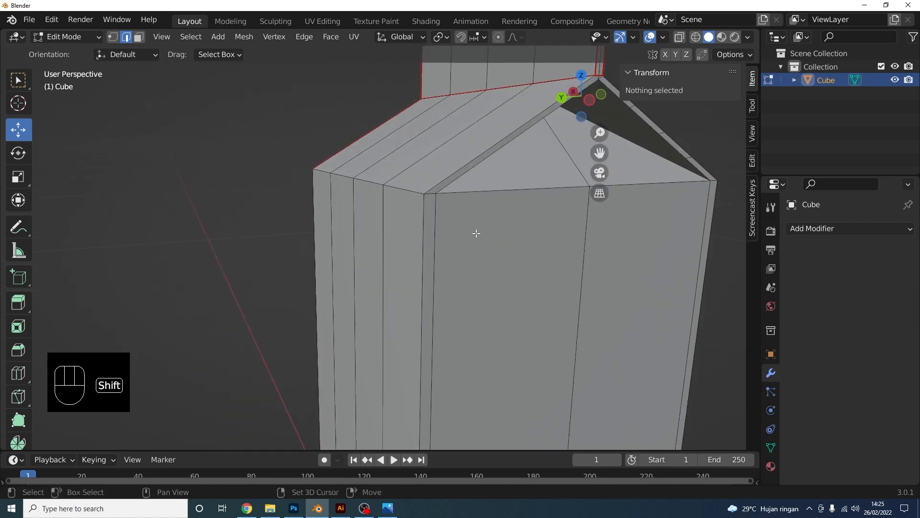
scroll(476, 234, "down", 2)
left_click(419, 250, "shift")
left_click(515, 242, "shift")
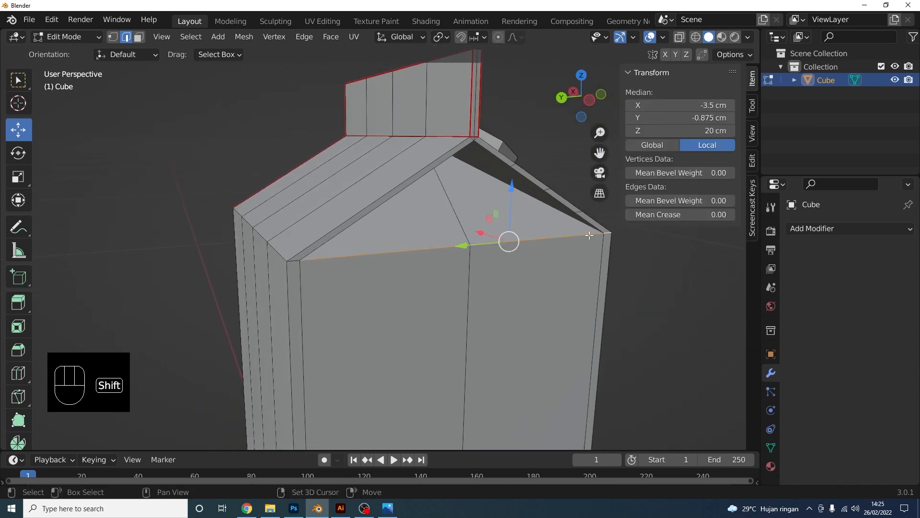
Add the five ridge edges, mark them all as seams, and deselect everything
middle_click_drag(589, 234, 570, 303)
left_click(586, 294, "shift")
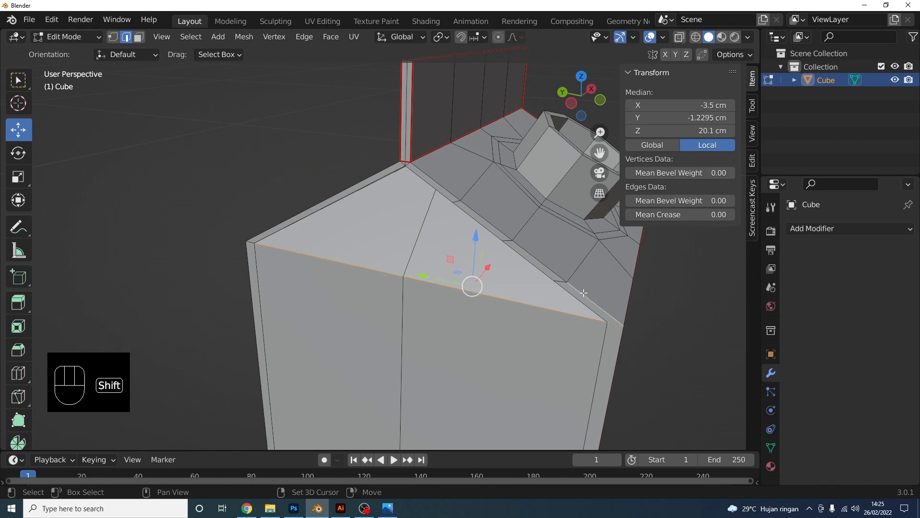
left_click(536, 253, "shift")
left_click(486, 217, "shift")
left_click(442, 183, "shift")
middle_click_drag(389, 172, 427, 167)
left_click(410, 181, "shift")
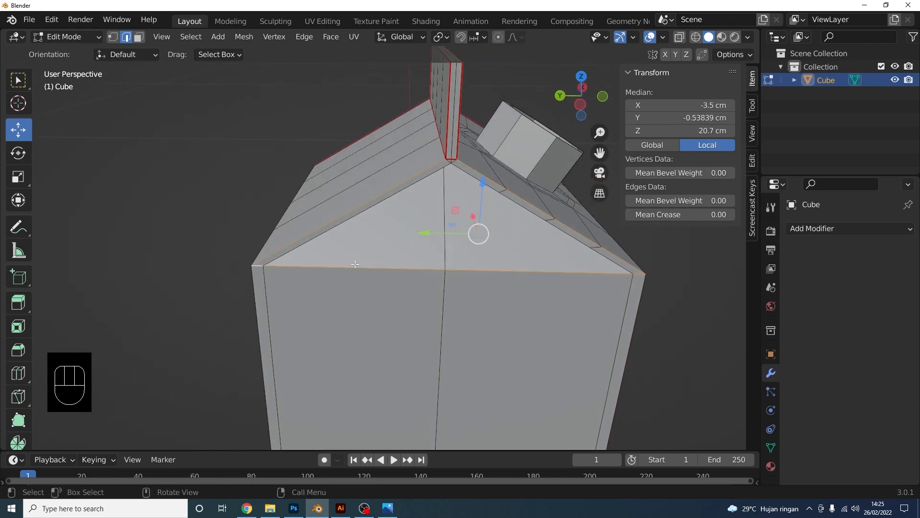
right_click(356, 263)
left_click(344, 301)
key("alt+a")
Inspect the seams on the gable, bottom and spout, then switch to the UV Editing workspace
middle_click_drag(344, 301, 428, 281)
scroll(428, 281, "up", 1)
scroll(402, 294, "up", 4)
middle_click_drag(466, 184, 405, 225, "shift")
scroll(365, 198, "down", 2)
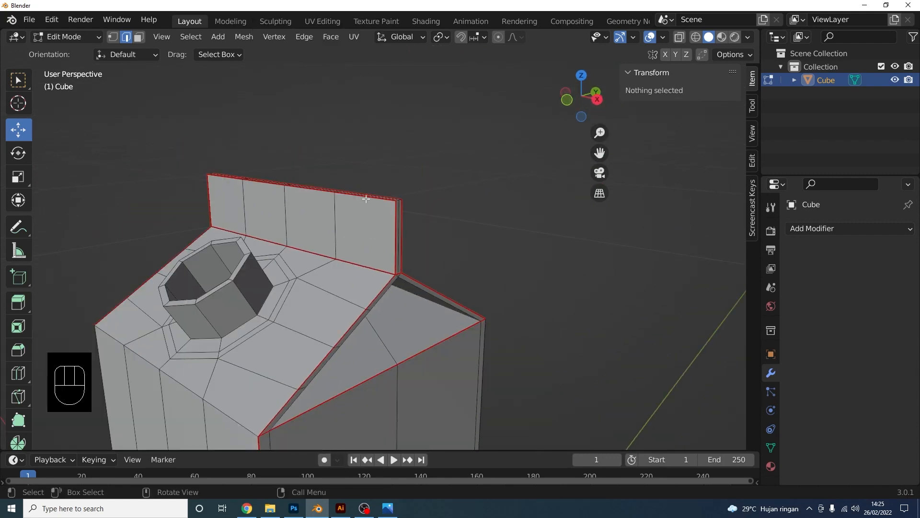
scroll(372, 232, "down", 2)
middle_click_drag(412, 259, 415, 200, "shift")
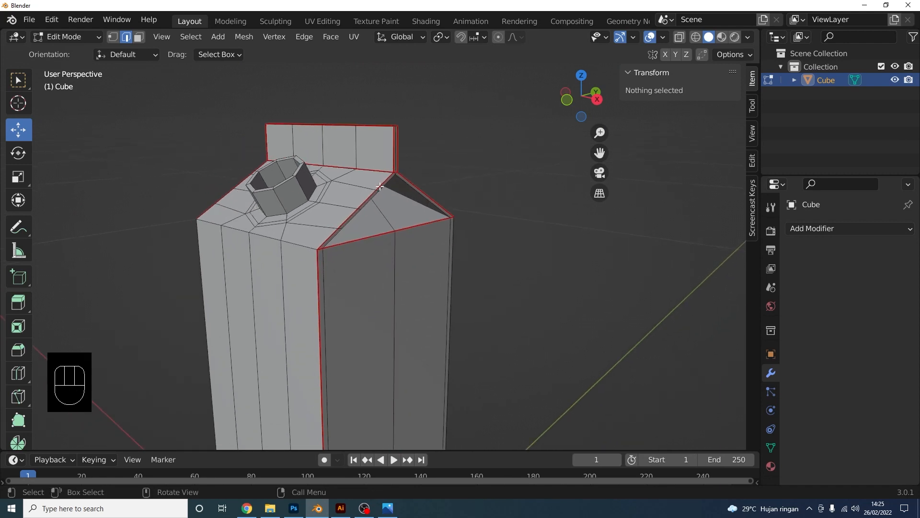
middle_click_drag(454, 244, 522, 271)
middle_click_drag(447, 270, 356, 270)
middle_click_drag(447, 344, 406, 226, "shift")
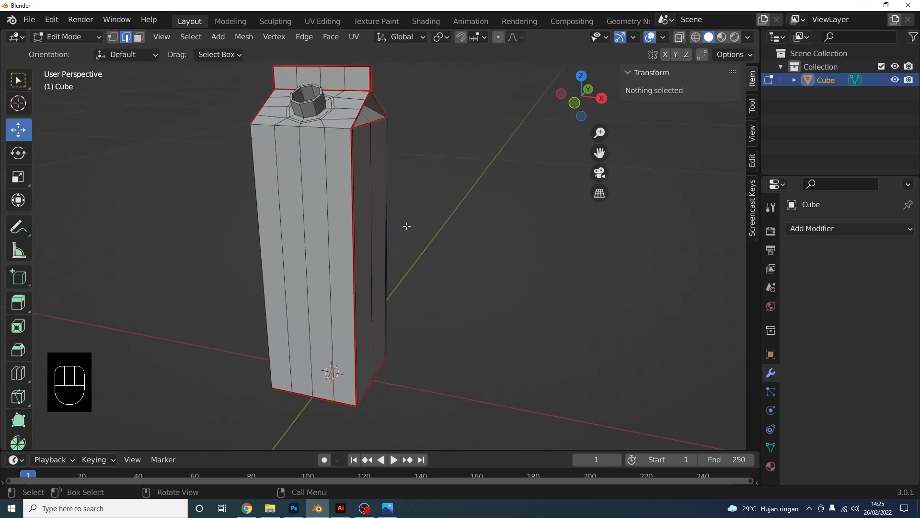
middle_click_drag(351, 305, 313, 264)
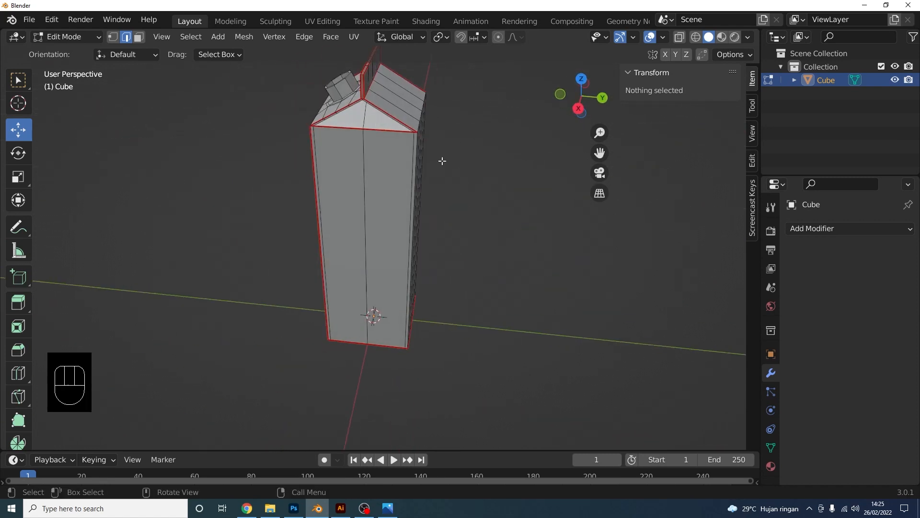
middle_click_drag(385, 250, 342, 158)
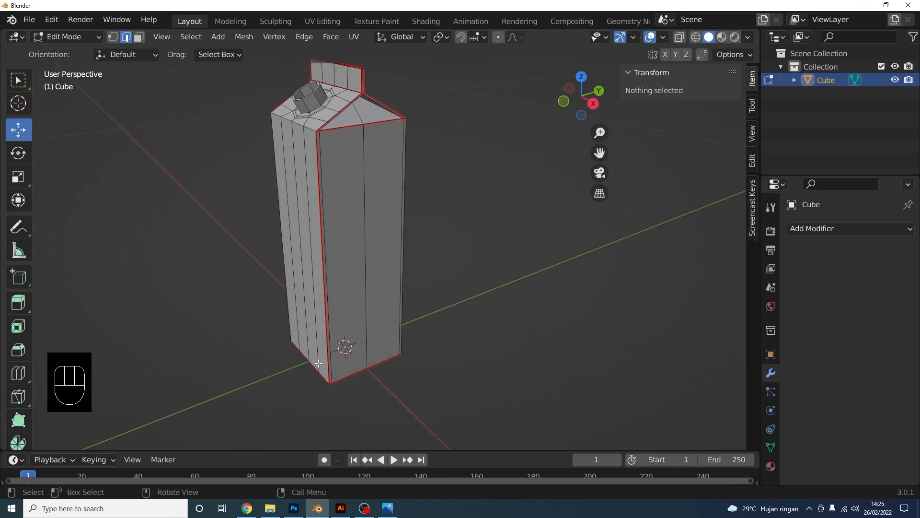
middle_click_drag(329, 377, 393, 254)
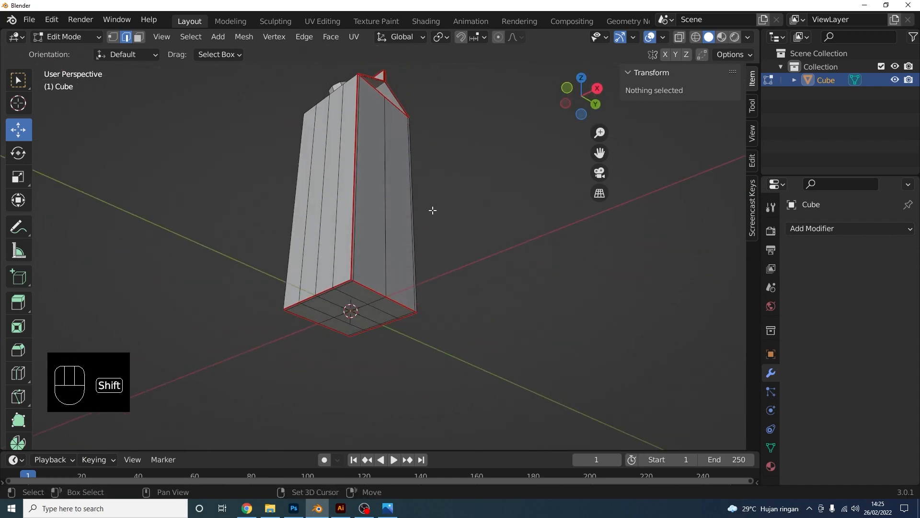
middle_click_drag(431, 210, 427, 229, "shift")
middle_click_drag(398, 267, 380, 325)
middle_click_drag(382, 241, 380, 332, "shift")
scroll(359, 230, "up", 2)
middle_click_drag(358, 226, 386, 265)
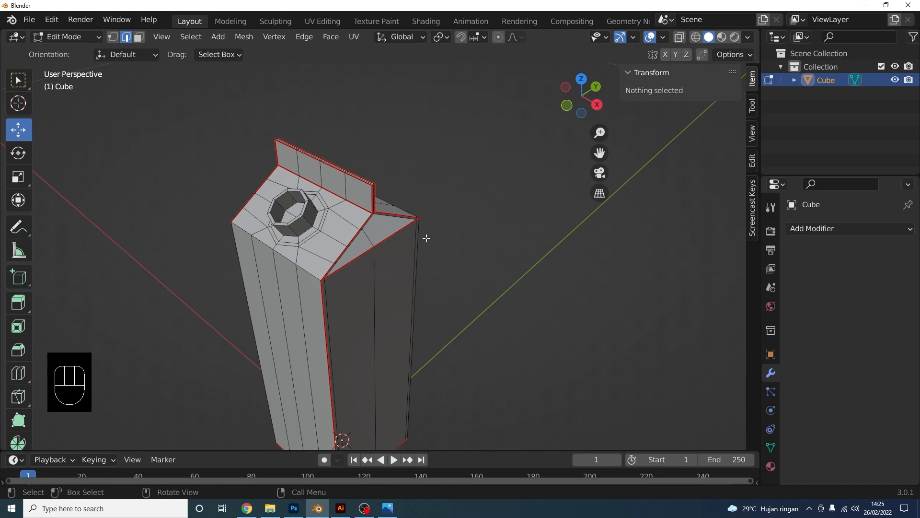
left_click(335, 21)
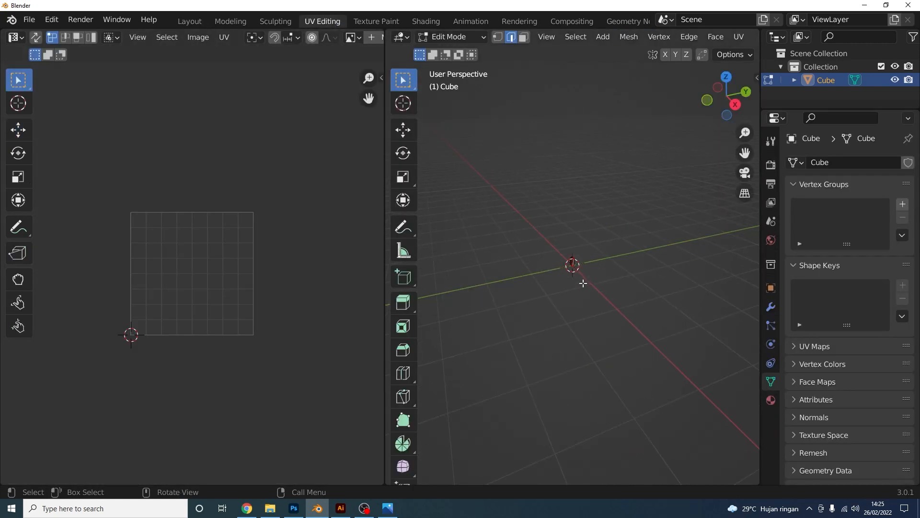
Resize the UV editor beside the carton and set the viewport to Material Preview shading
scroll(586, 282, "up", 2)
left_click_drag(386, 181, 84, 161)
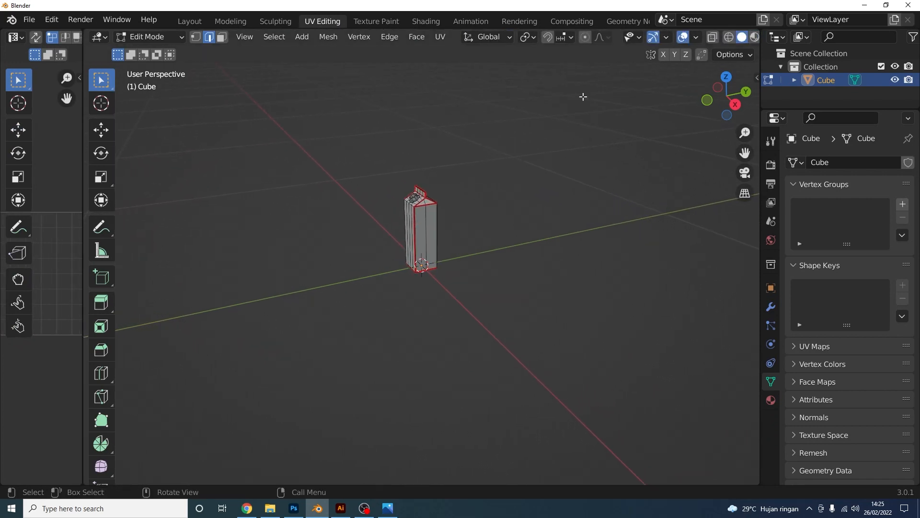
left_click(756, 41)
scroll(464, 193, "up", 4)
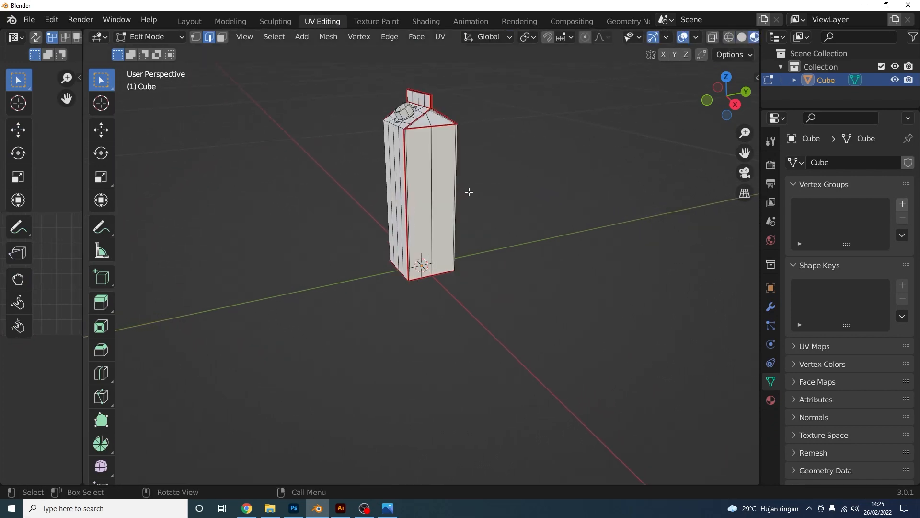
middle_click_drag(467, 193, 453, 221, "shift")
scroll(452, 222, "up", 2)
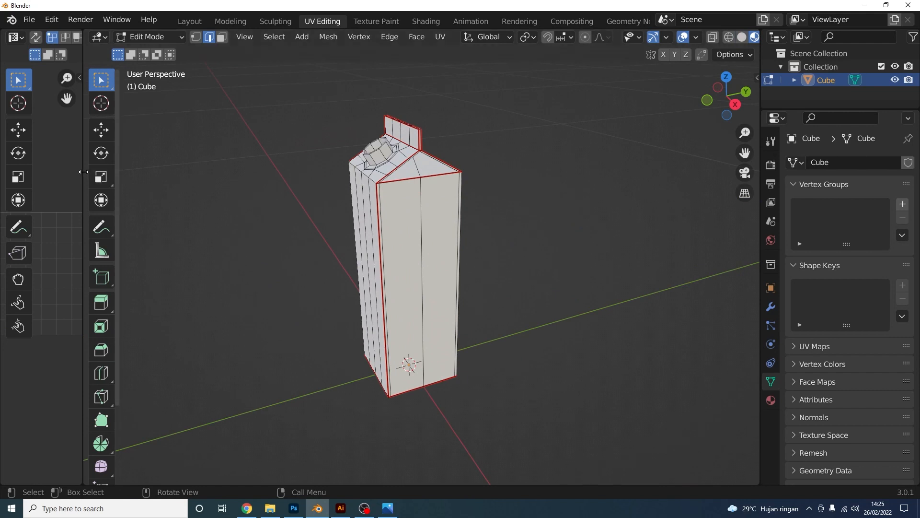
left_click_drag(84, 172, 371, 202)
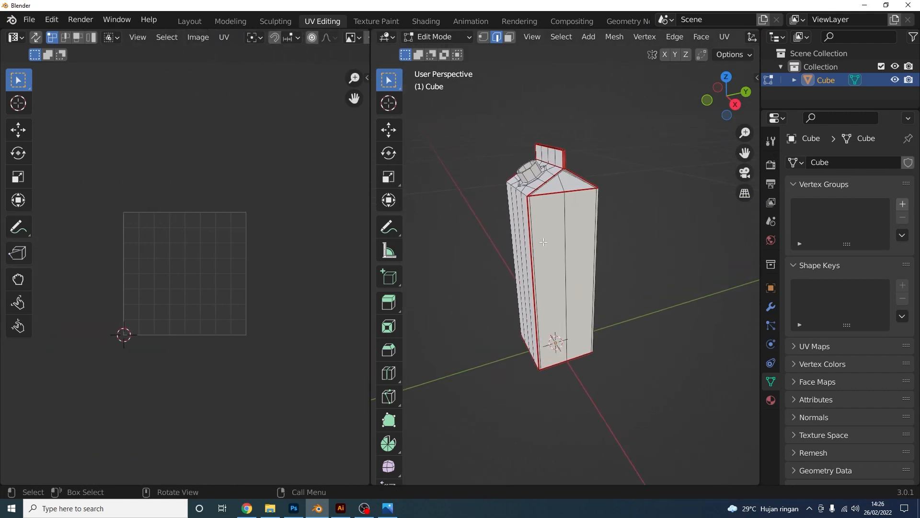
Do an initial unwrap of the whole carton mesh into UV islands
key("a")
key("u")
left_click(545, 241)
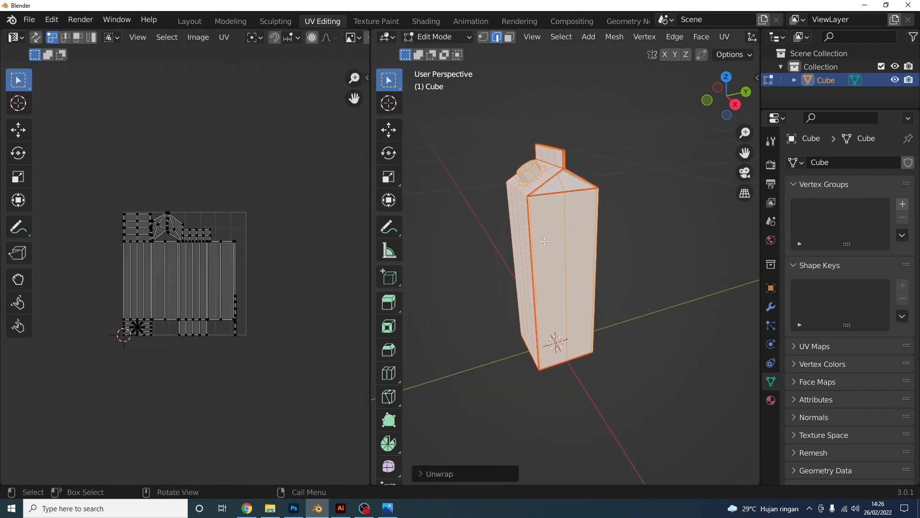
scroll(184, 287, "up", 4)
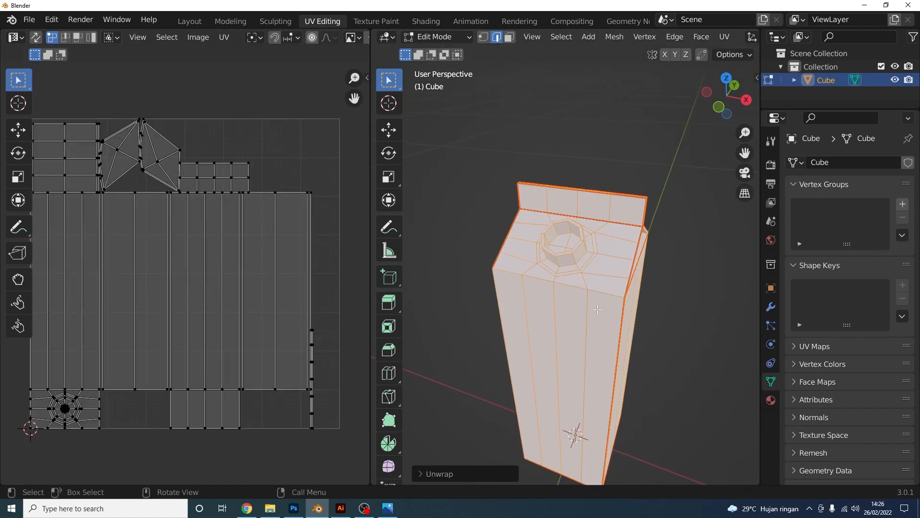
scroll(582, 268, "up", 3)
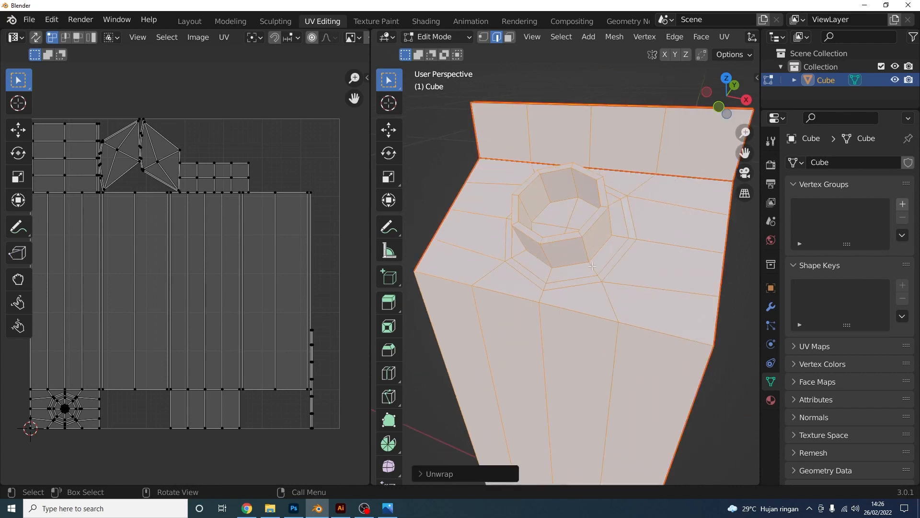
middle_click_drag(606, 268, 547, 327, "shift")
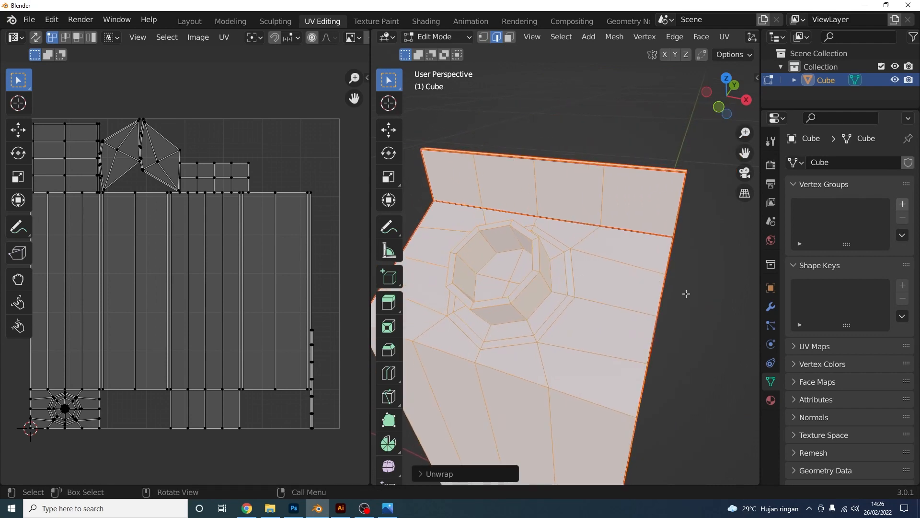
Mark seams along the edges of the carton's octagonal spout hole
left_click(707, 305)
scroll(707, 306, "up", 3)
middle_click_drag(708, 305, 584, 270)
scroll(568, 307, "down", 3)
scroll(571, 304, "up", 3)
right_click(584, 269)
left_click(552, 301)
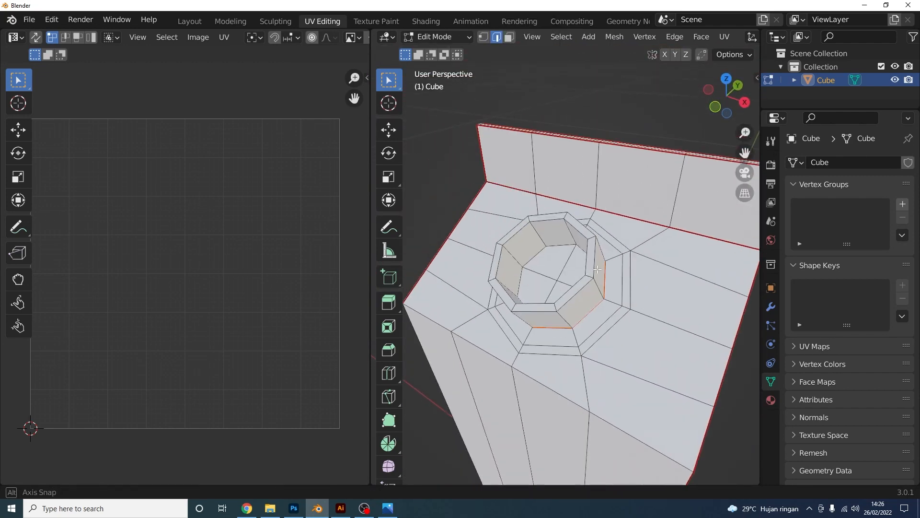
scroll(597, 302, "up", 5)
scroll(643, 297, "down", 5)
scroll(580, 379, "down", 5)
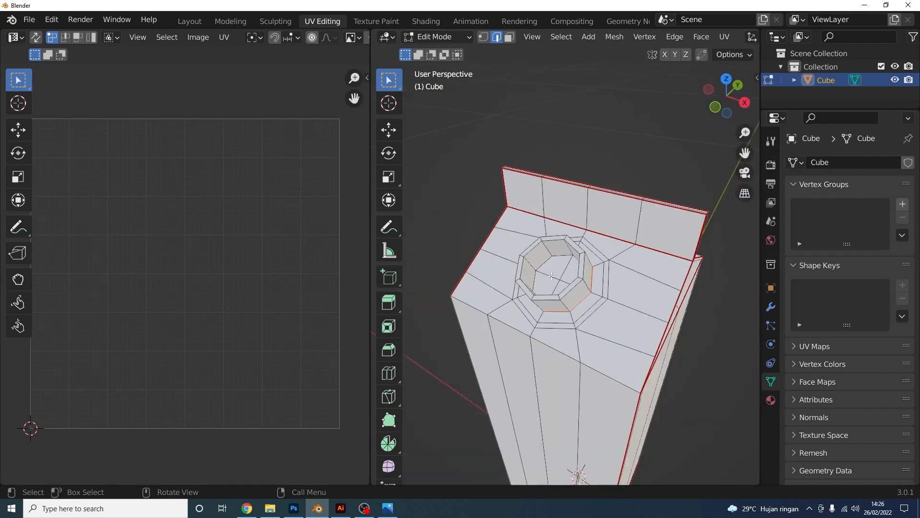
middle_click_drag(580, 379, 729, 337)
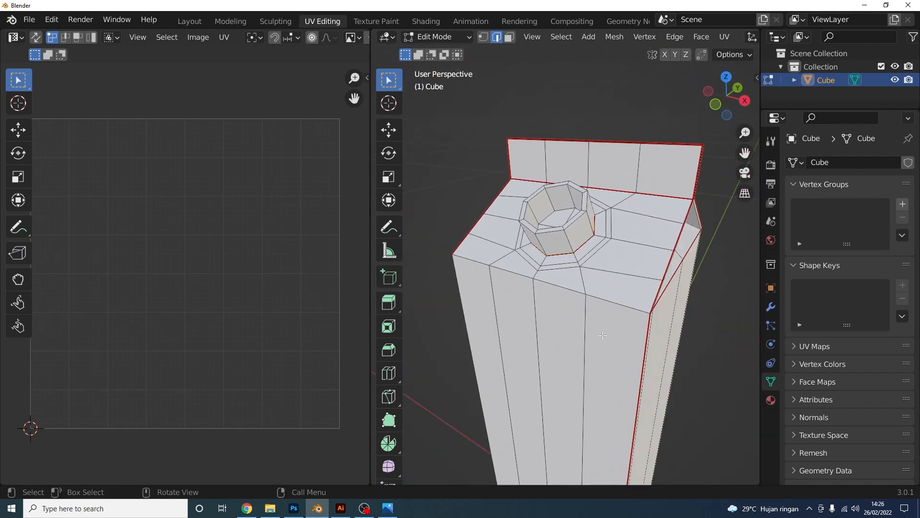
Select the whole carton and unwrap it again along the new seams
key("a")
middle_click_drag(592, 324, 593, 311, "shift")
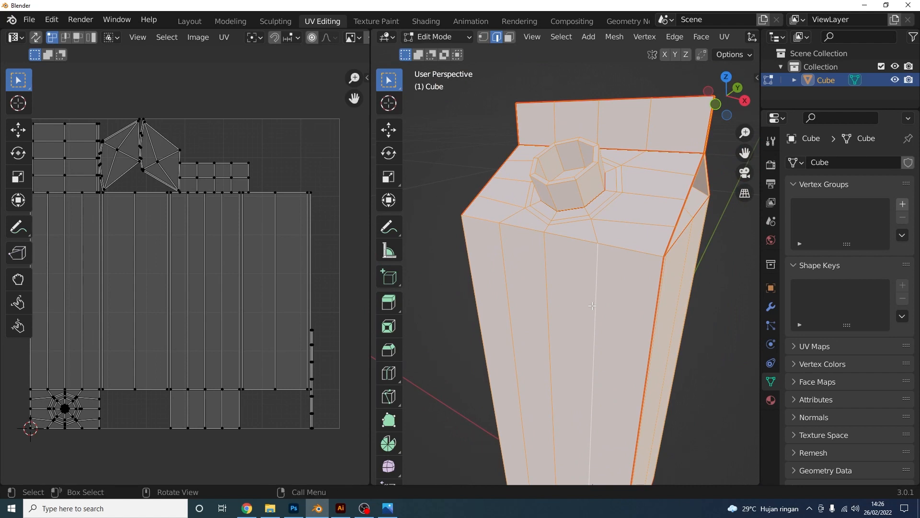
key("u")
left_click(591, 306)
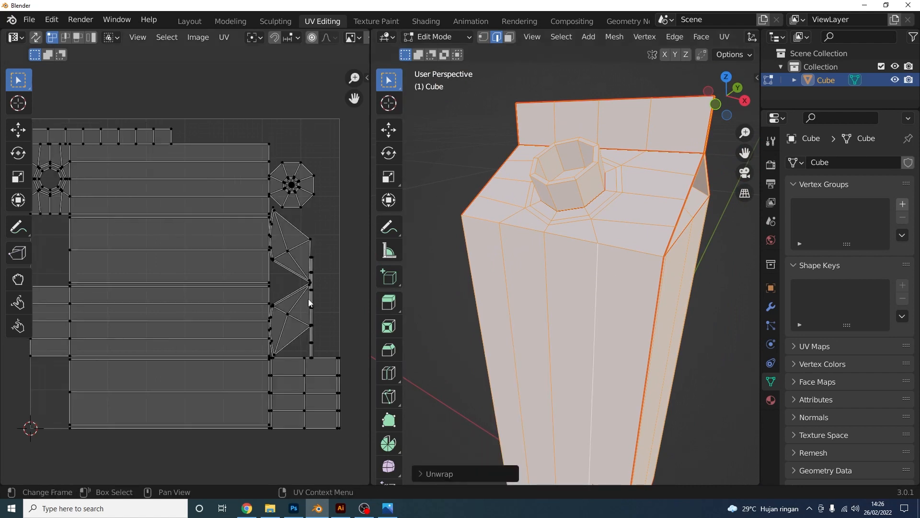
Select all UV islands and rotate the layout 90 degrees
scroll(308, 299, "down", 1)
key("a")
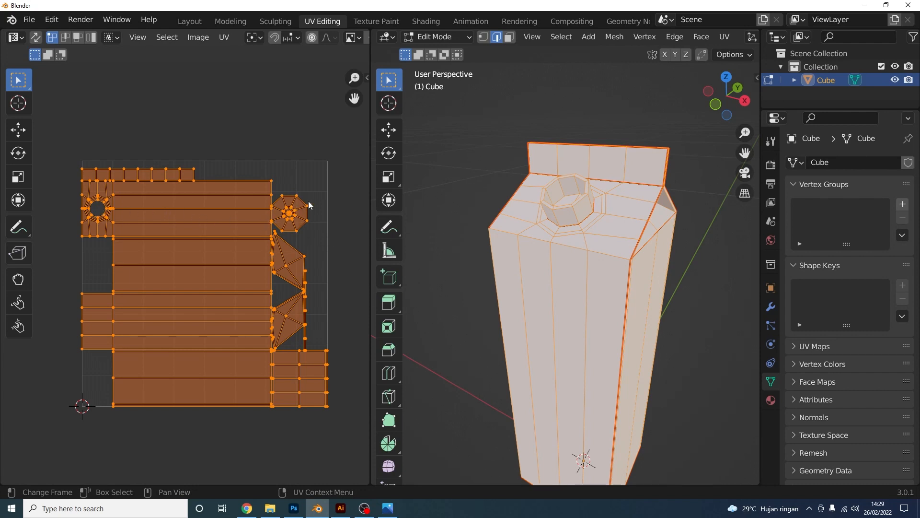
key("r")
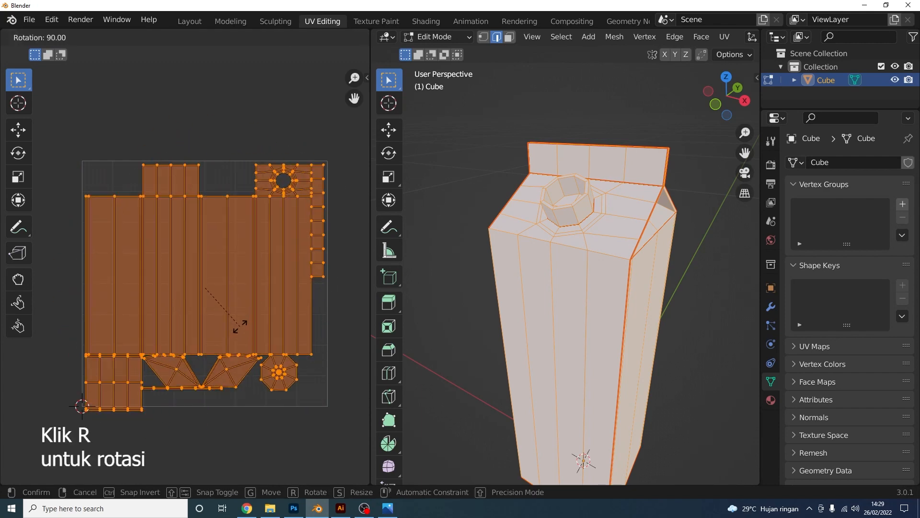
left_click(237, 325)
Enable UV snapping and snap the layout's lower-left corner onto the UV origin
scroll(229, 191, "up", 5)
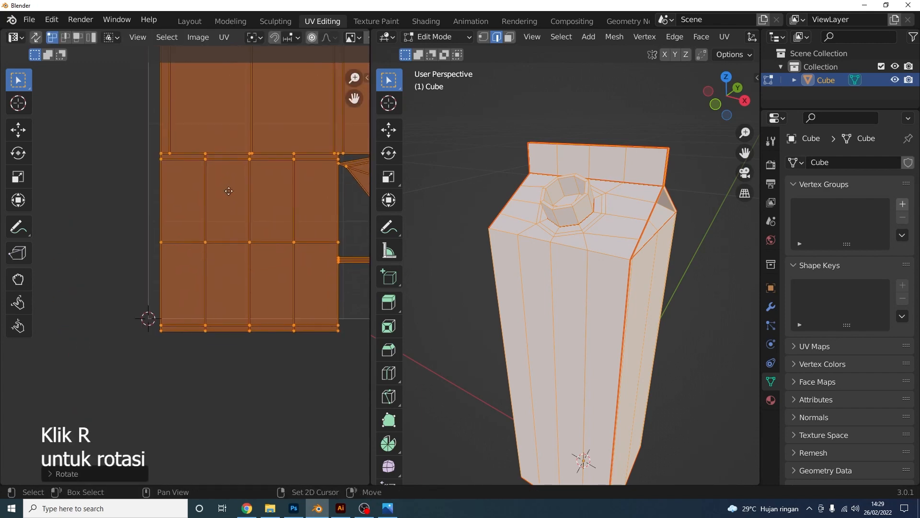
left_click(274, 38)
left_click(293, 37)
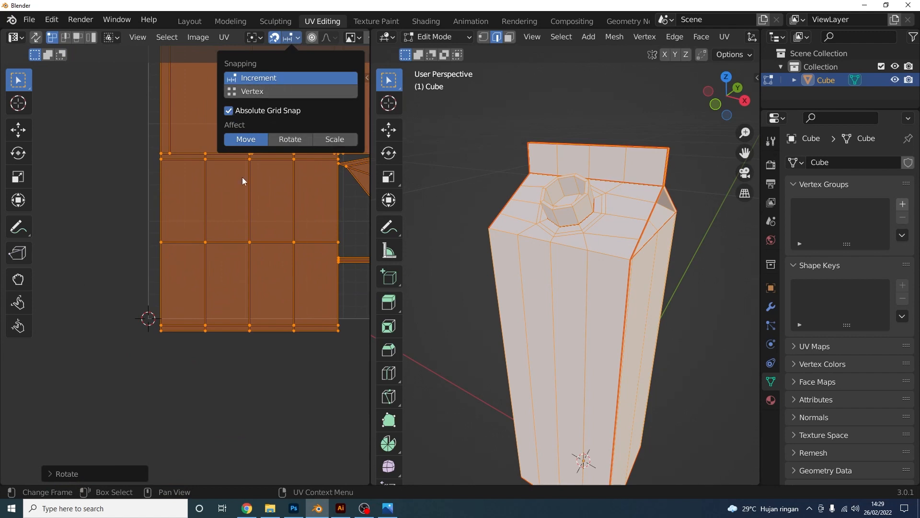
scroll(149, 369, "up", 3)
middle_click_drag(142, 378, 152, 362)
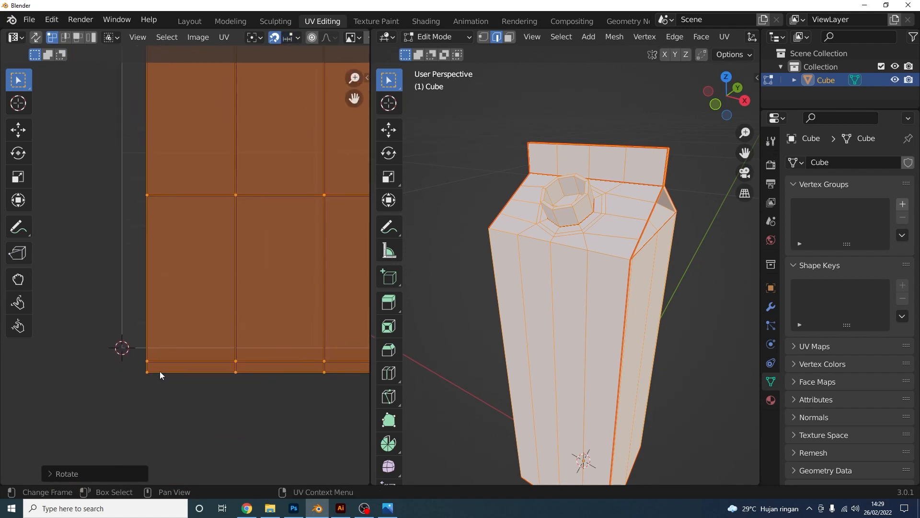
left_click_drag(160, 375, 122, 346)
scroll(84, 390, "up", 2)
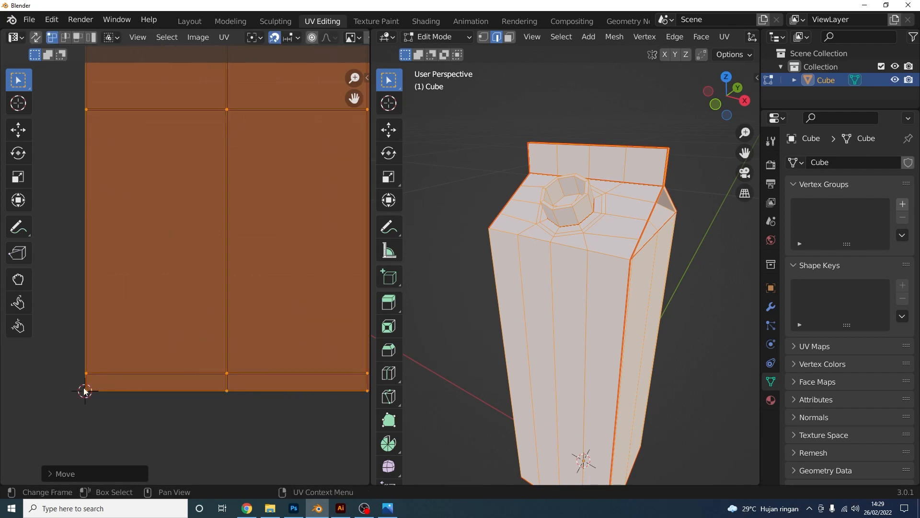
scroll(84, 391, "down", 5)
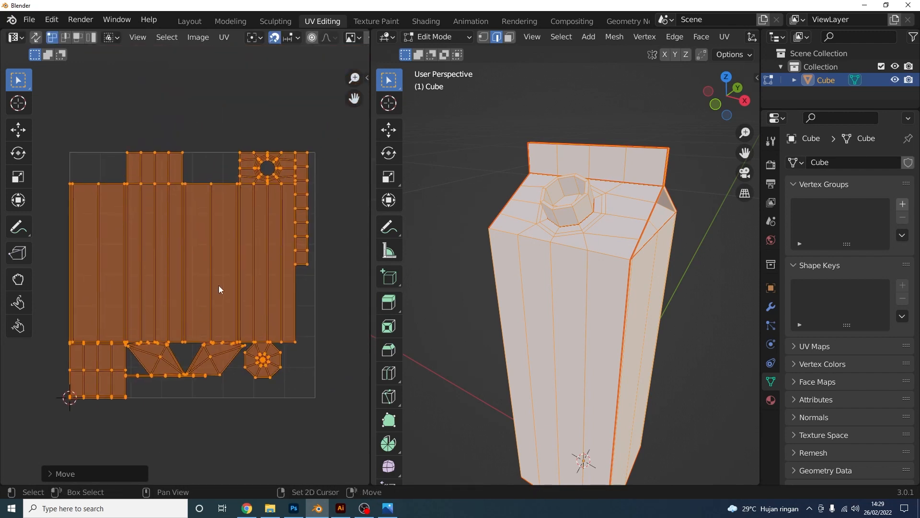
scroll(240, 303, "up", 5)
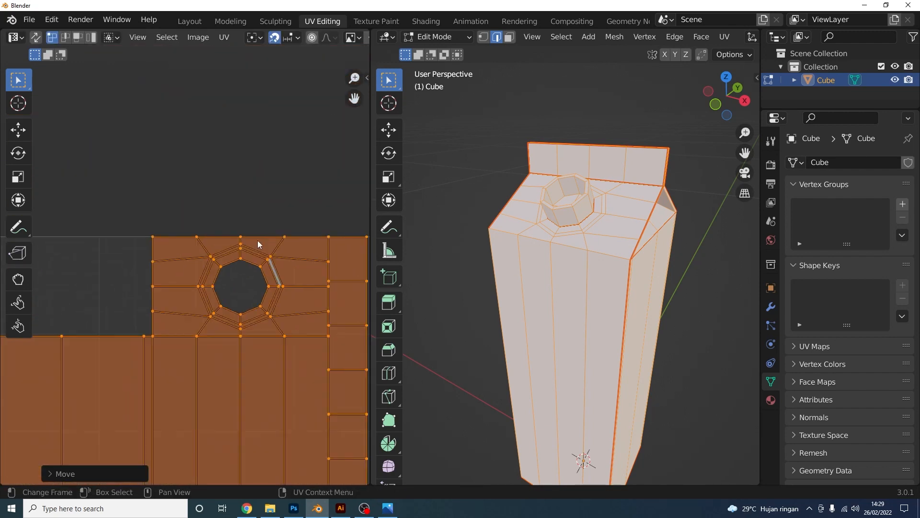
scroll(257, 240, "down", 5)
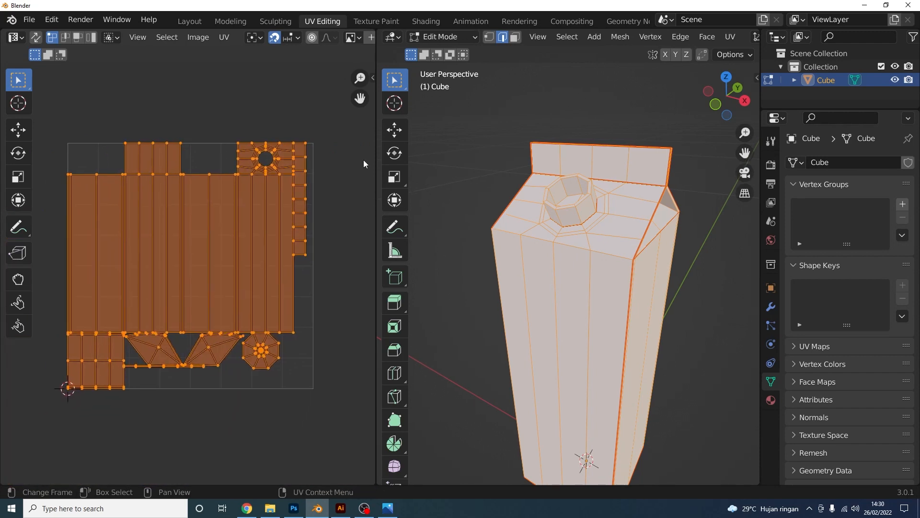
Widen the UV editor and add a new Untitled image with the Color Grid generated type
left_click_drag(375, 159, 465, 159)
left_click(380, 41)
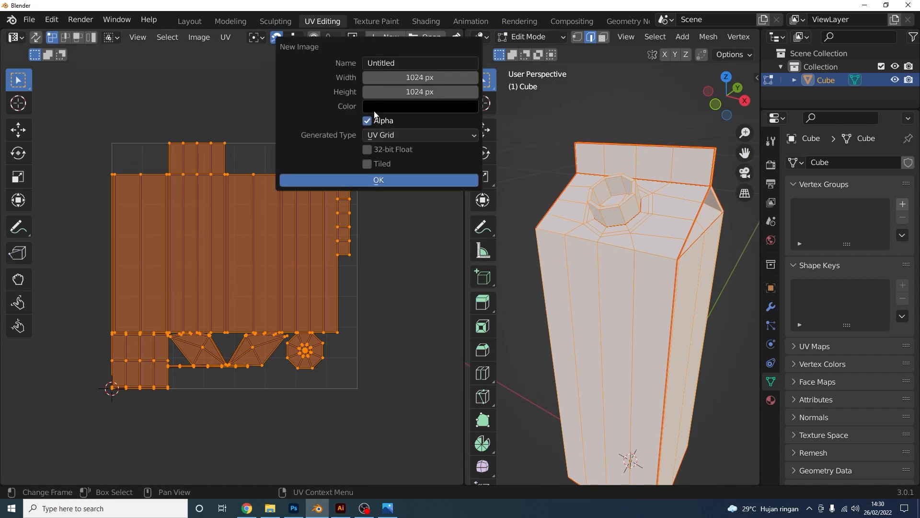
left_click(375, 135)
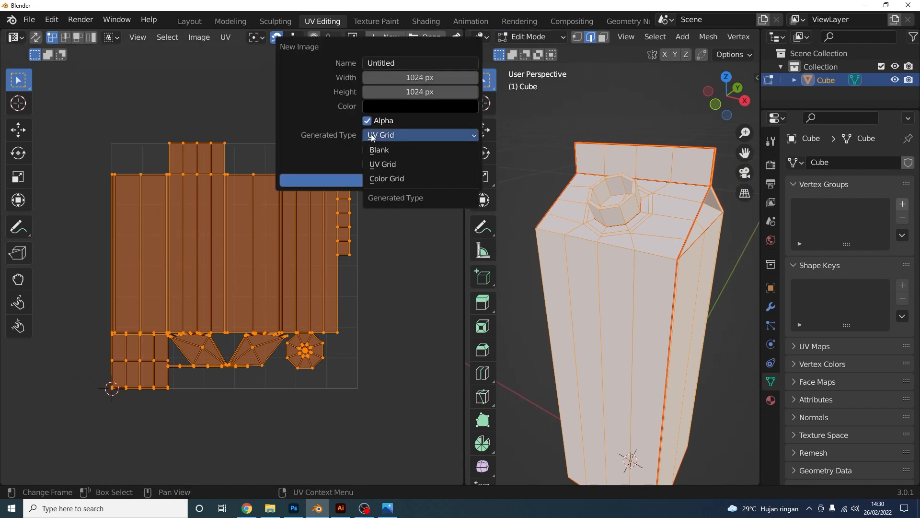
left_click(401, 180)
left_click(415, 178)
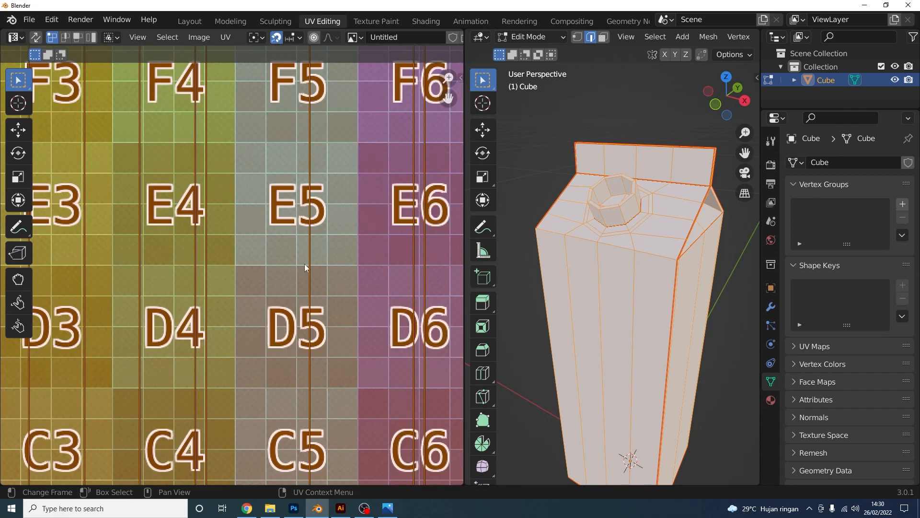
scroll(304, 264, "down", 6)
scroll(294, 265, "up", 1)
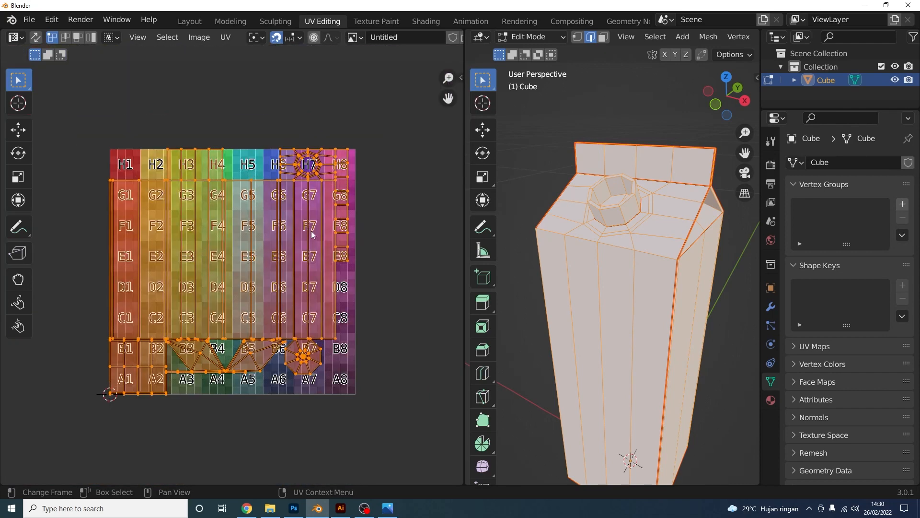
scroll(341, 254, "up", 1)
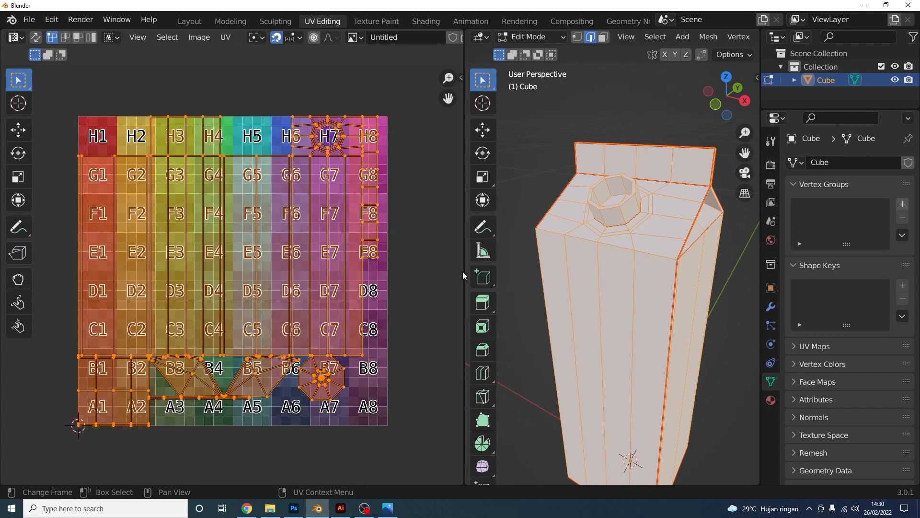
Drive the carton material's Base Color with an Image Texture using the Untitled color grid
left_click(770, 400)
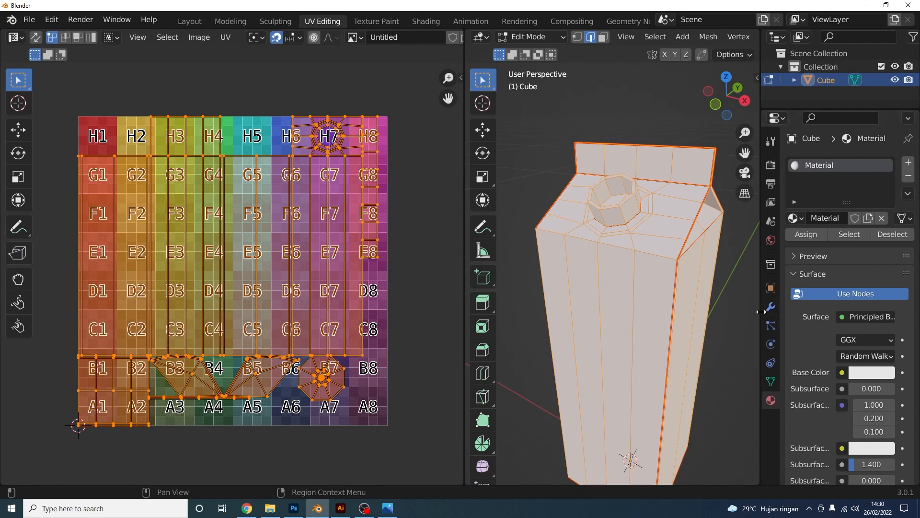
left_click_drag(762, 312, 693, 326)
scroll(780, 358, "down", 6)
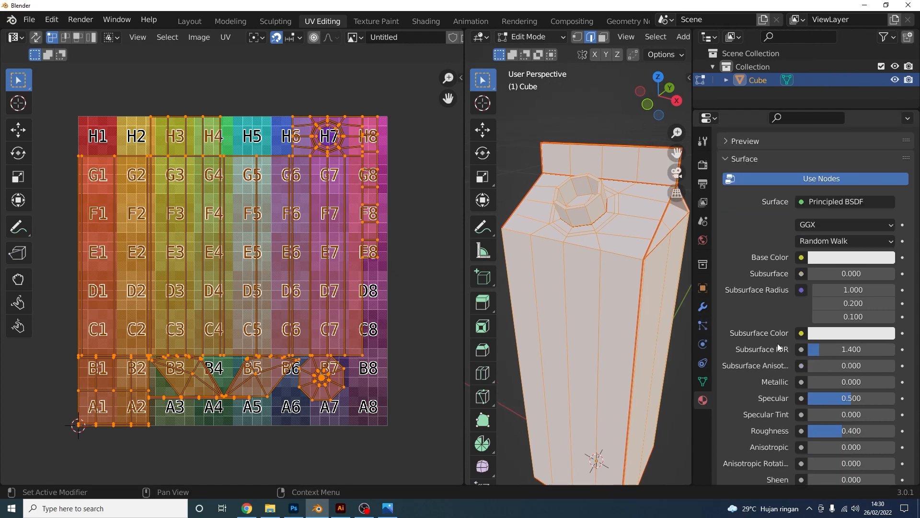
left_click(825, 260)
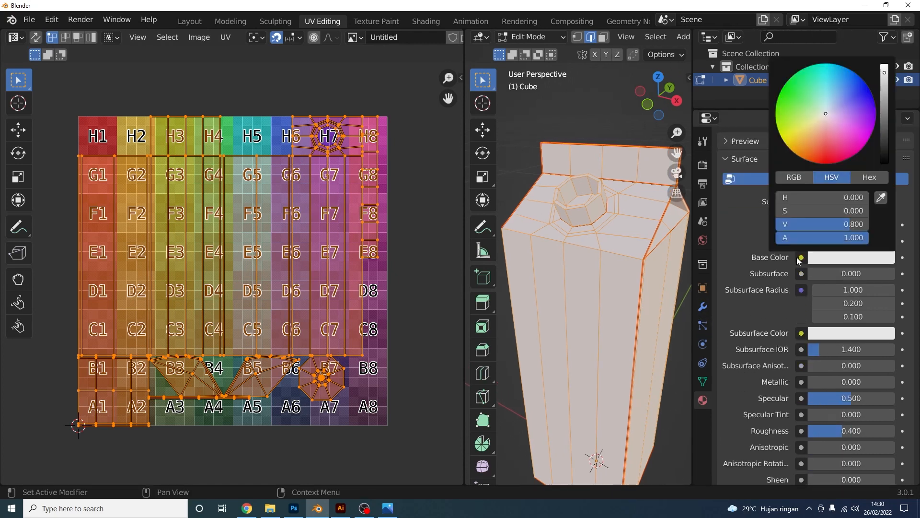
left_click(800, 258)
left_click(587, 339)
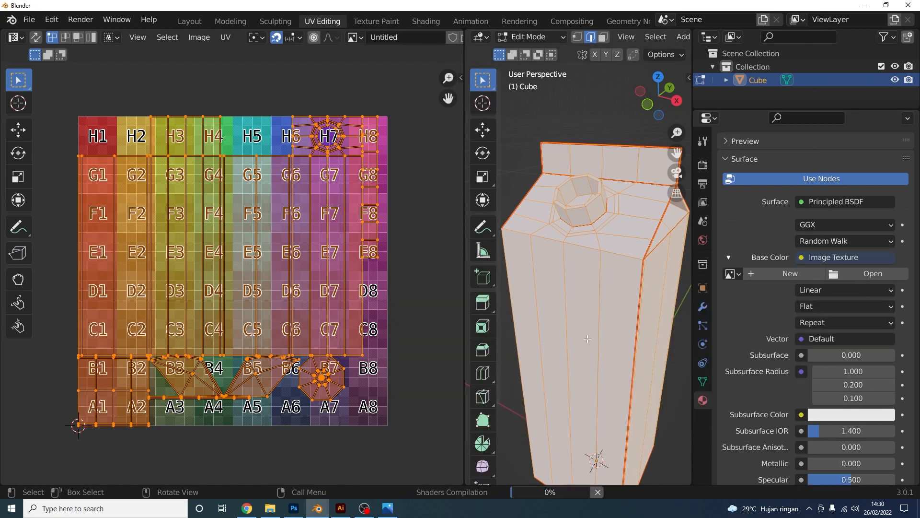
left_click(733, 274)
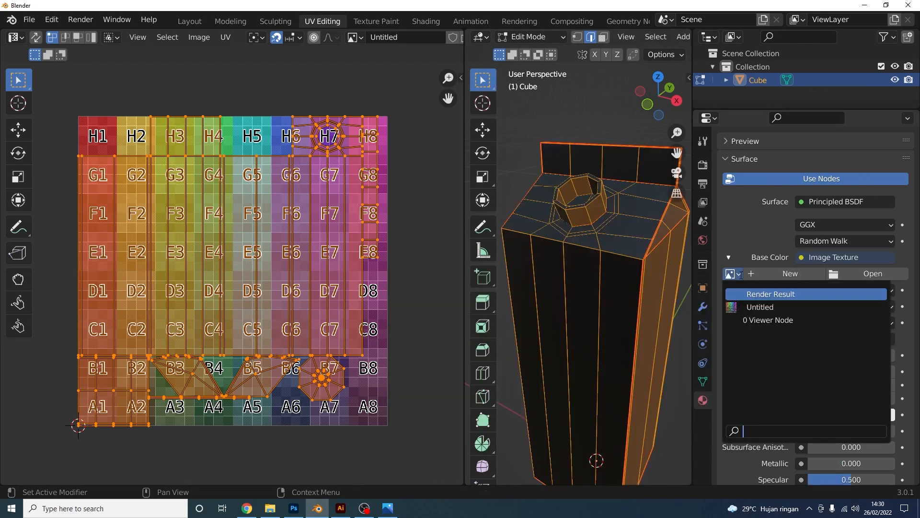
left_click(747, 306)
middle_click_drag(598, 311, 641, 282)
scroll(605, 295, "up", 3)
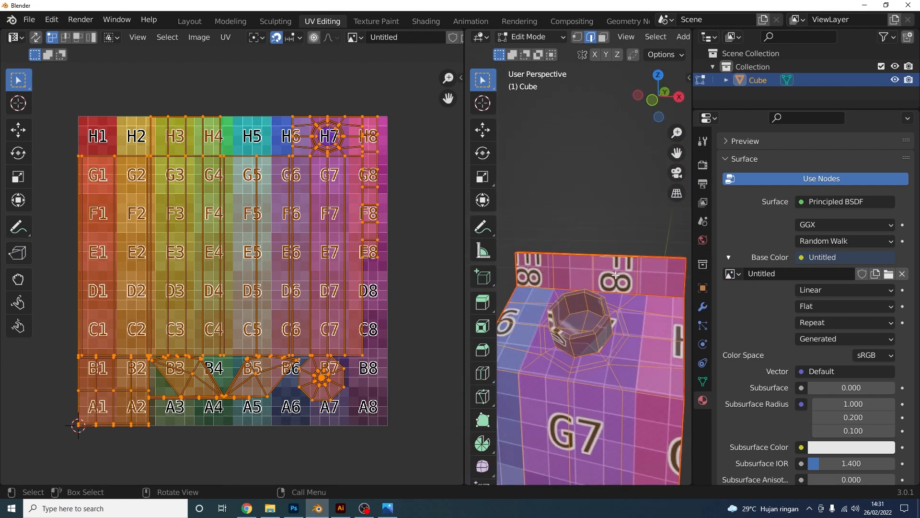
Select the F8–E8 UV island and move it over D8–C8
scroll(613, 276, "up", 2)
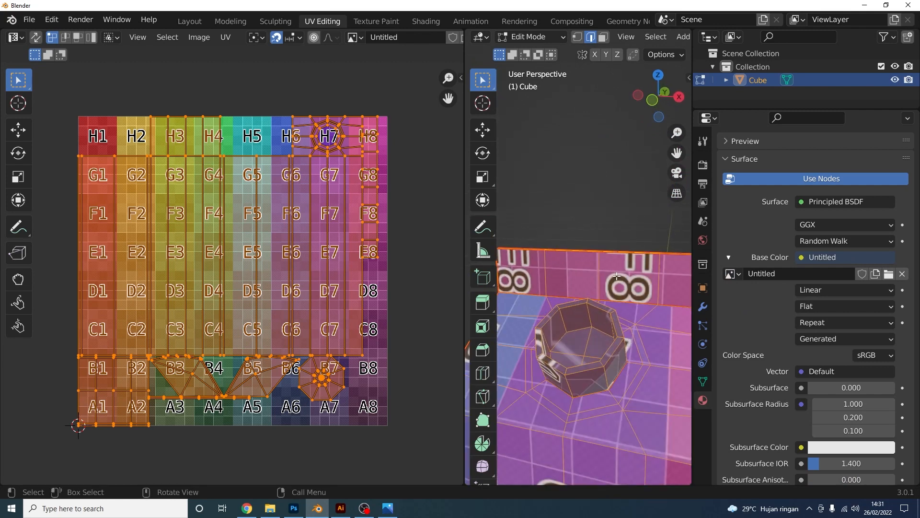
scroll(628, 284, "down", 2)
left_click_drag(465, 269, 391, 268)
scroll(485, 269, "up", 2)
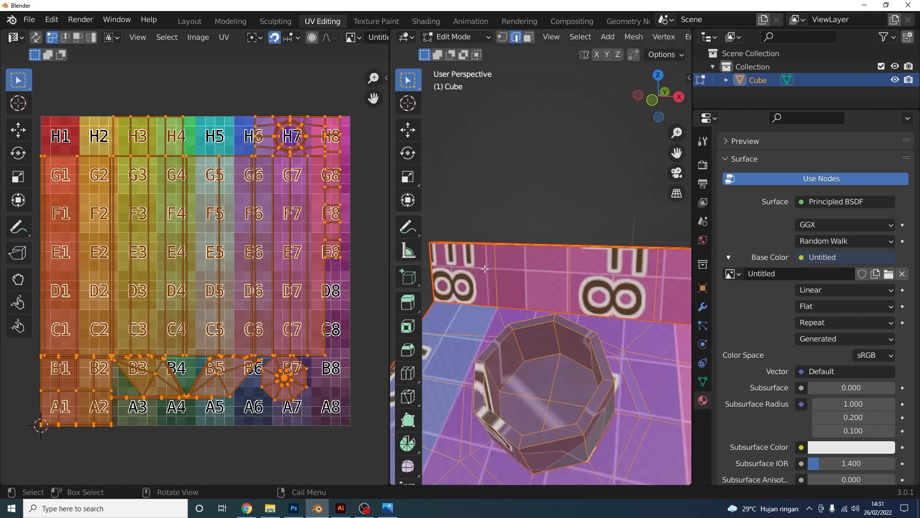
scroll(546, 281, "down", 2)
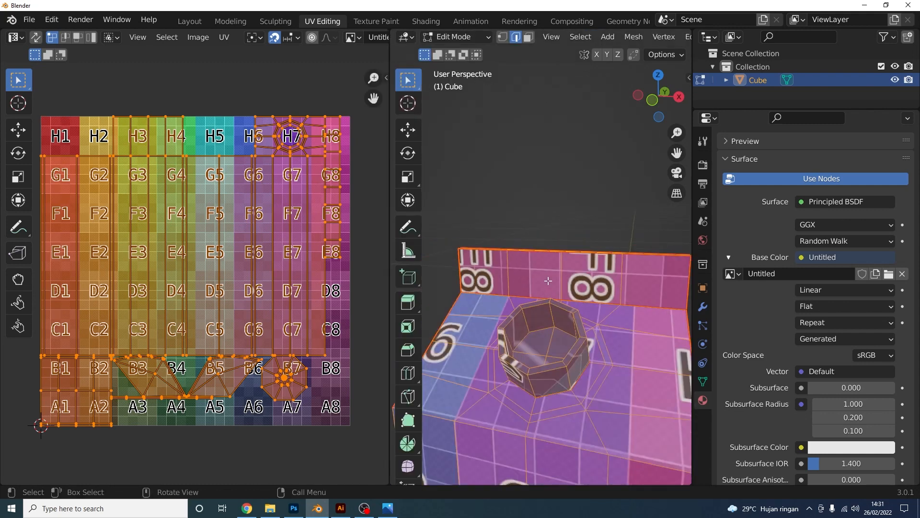
scroll(211, 263, "up", 1)
middle_click_drag(269, 230, 190, 251)
left_click(333, 209)
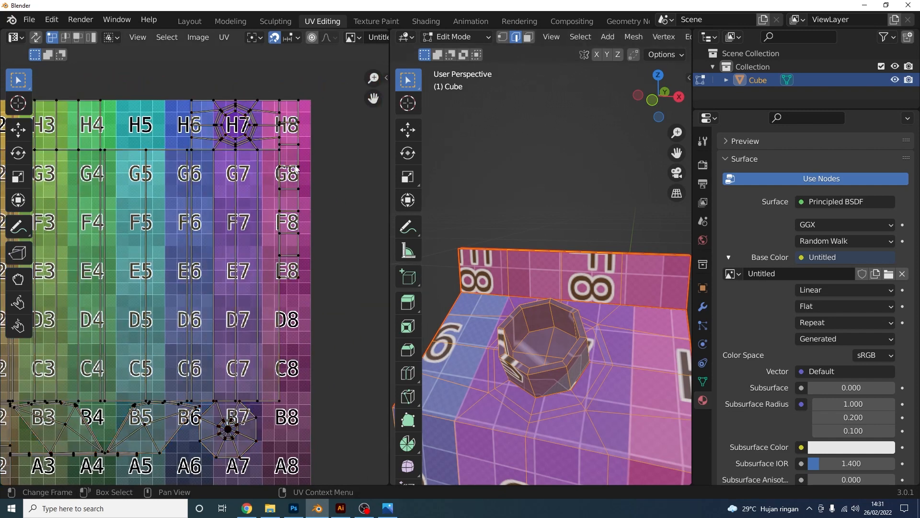
key("l")
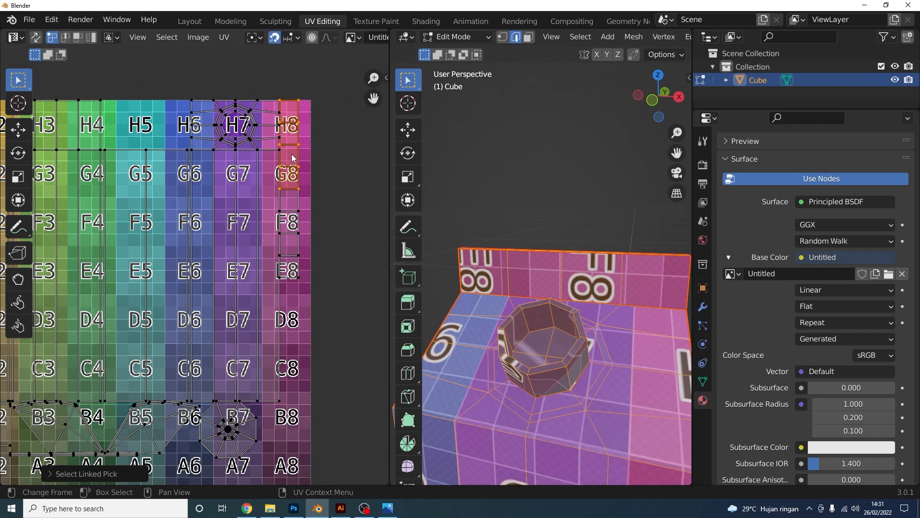
left_click(288, 209)
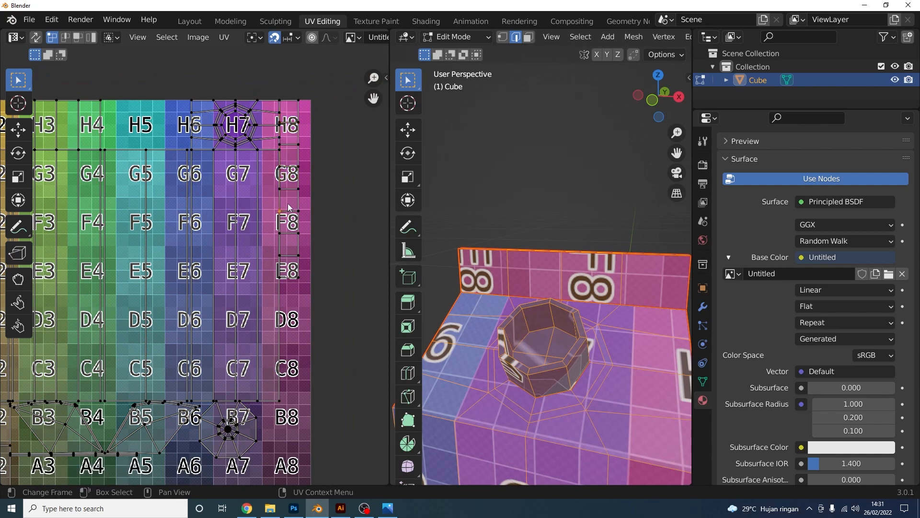
key("l")
key("g")
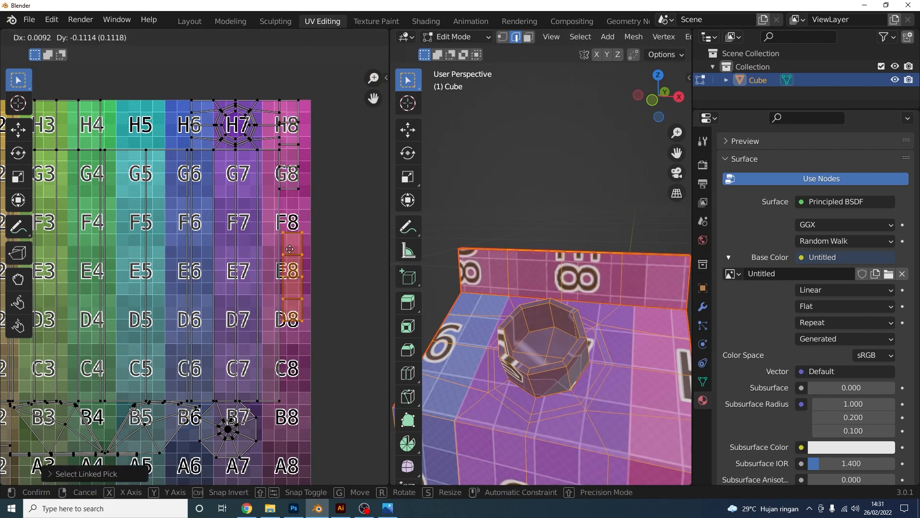
left_click(293, 282)
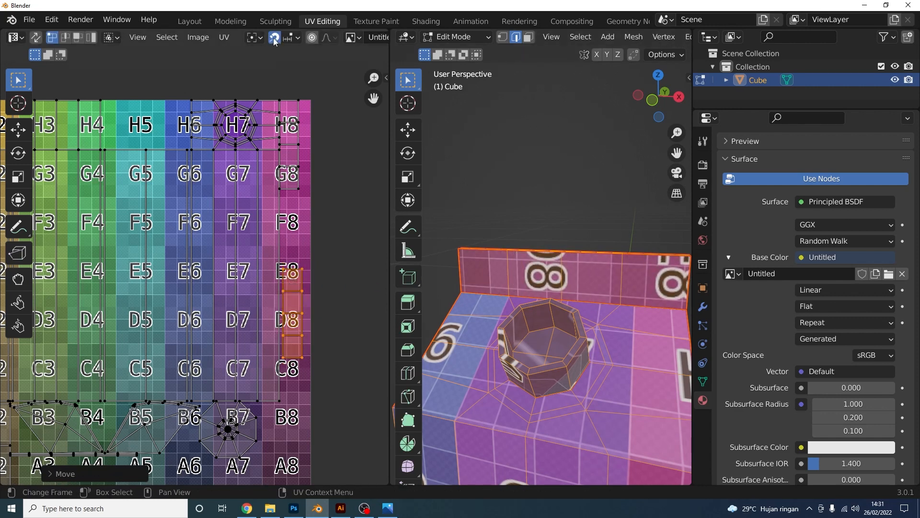
Turn the strip horizontal, flip it 180° and place it over A4–A5
middle_click_drag(310, 345, 323, 262)
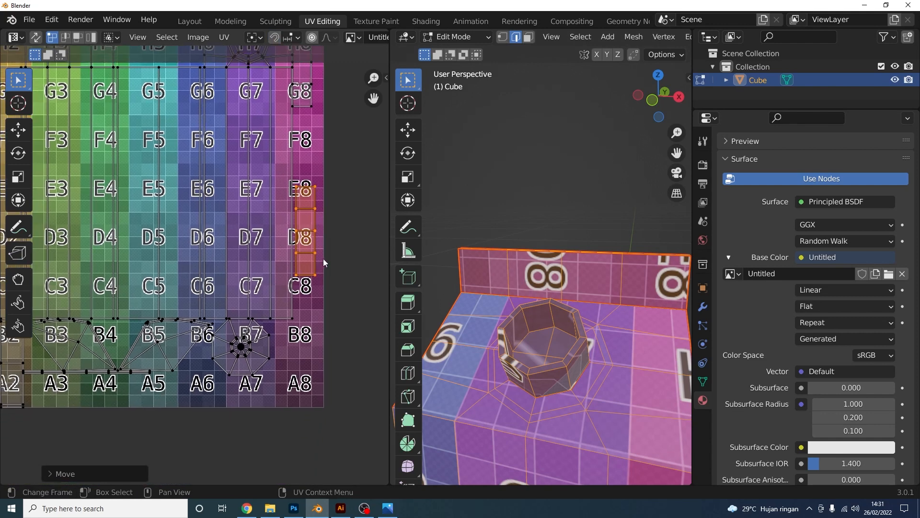
key("r")
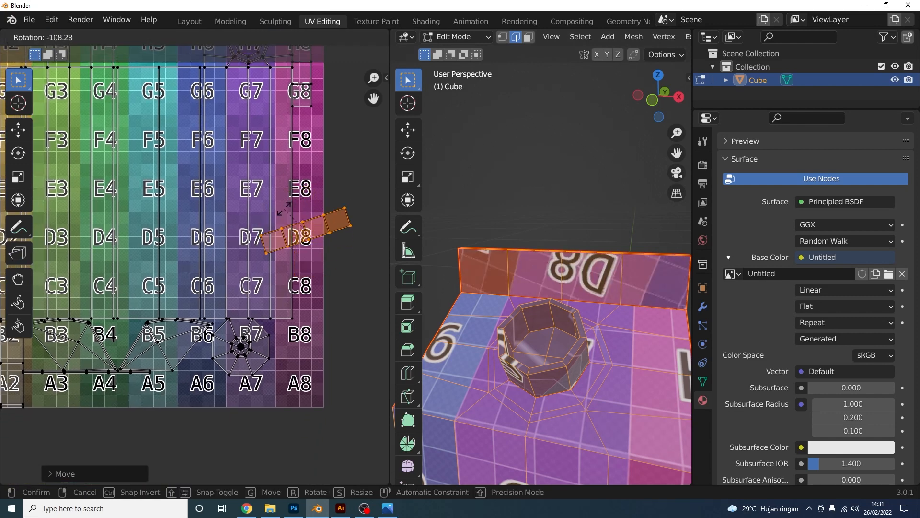
left_click(296, 211)
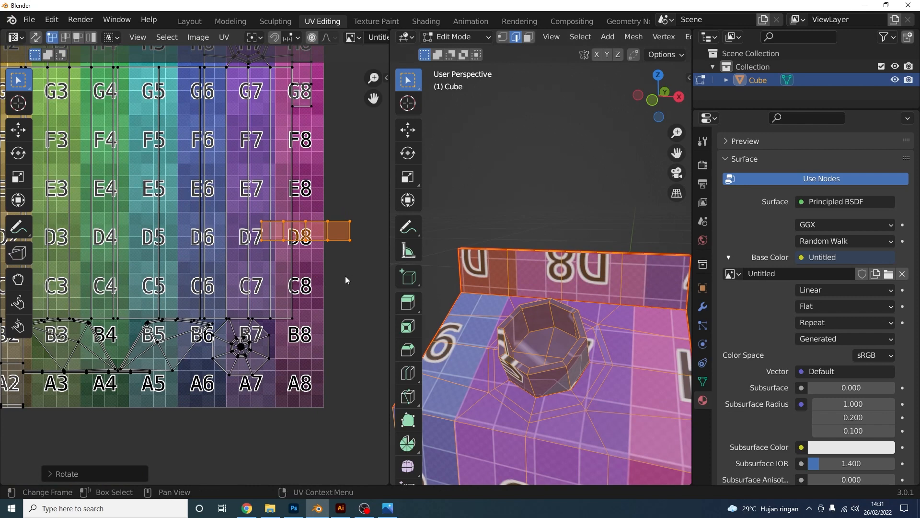
key("g")
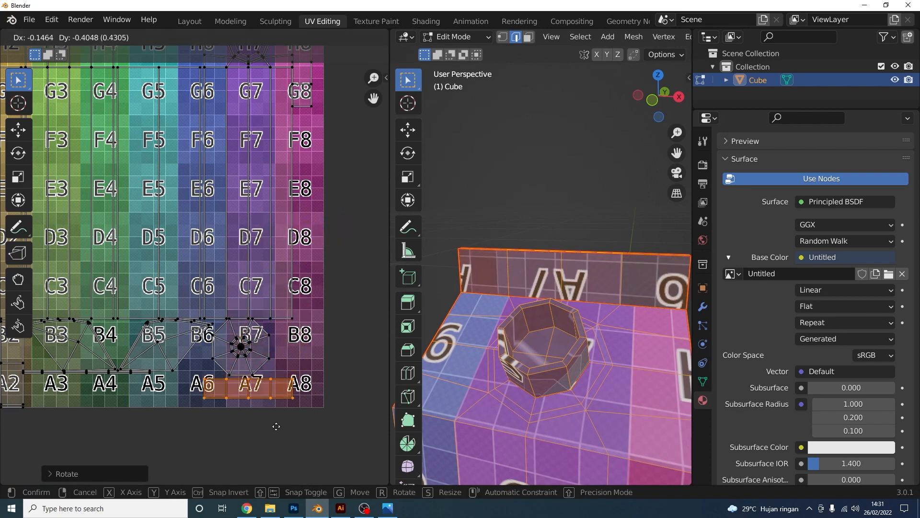
left_click(280, 427)
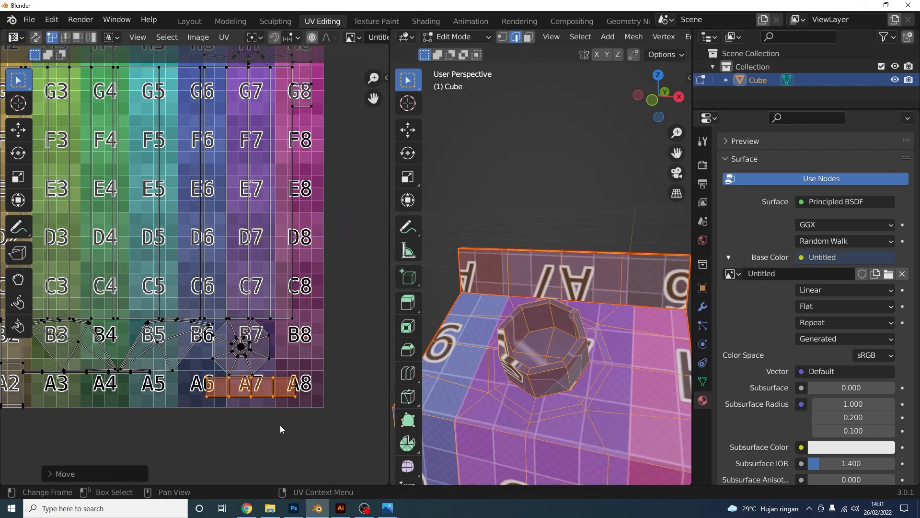
key("r")
left_click(293, 397)
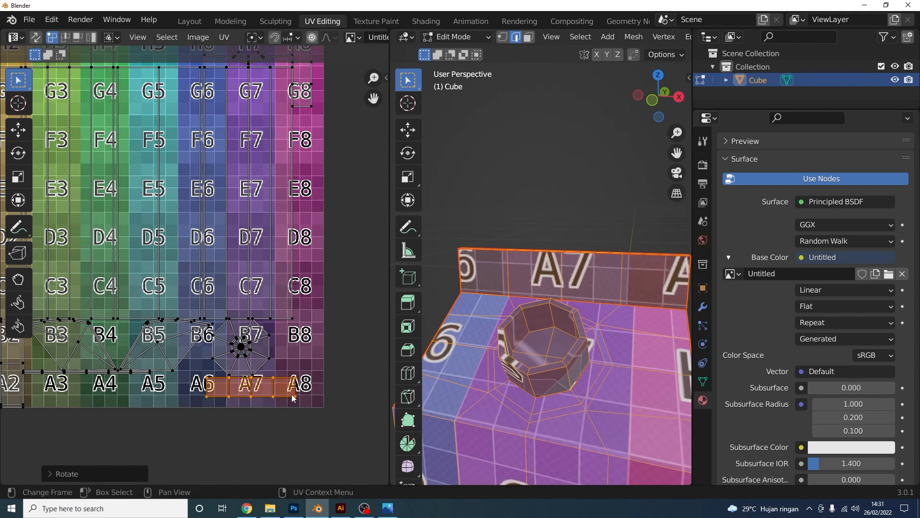
key("g")
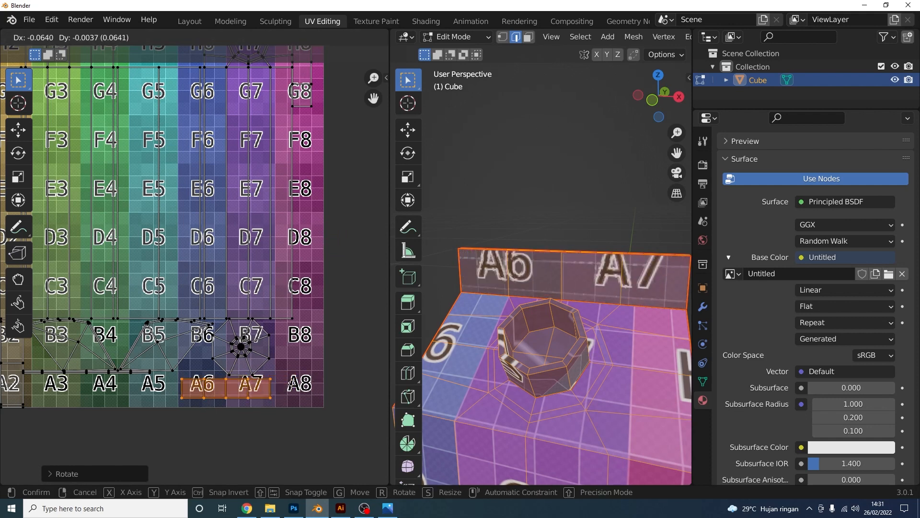
left_click(206, 383)
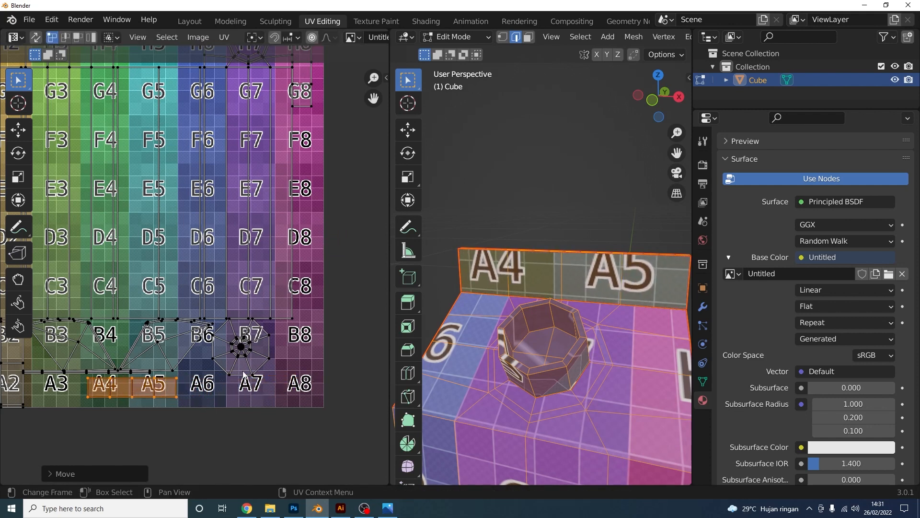
Select the G8–H8 island and move it down over B8–A8
middle_click_drag(334, 256, 344, 292)
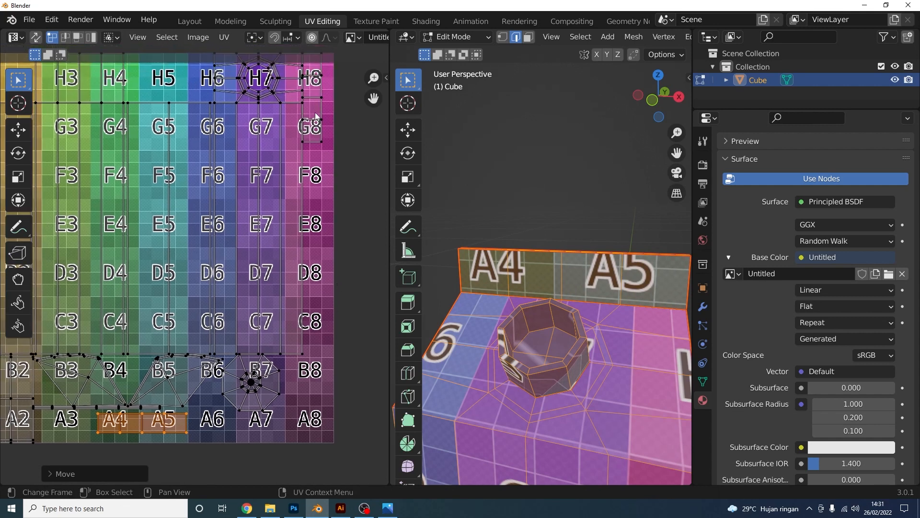
key("l")
key("g")
left_click(307, 322)
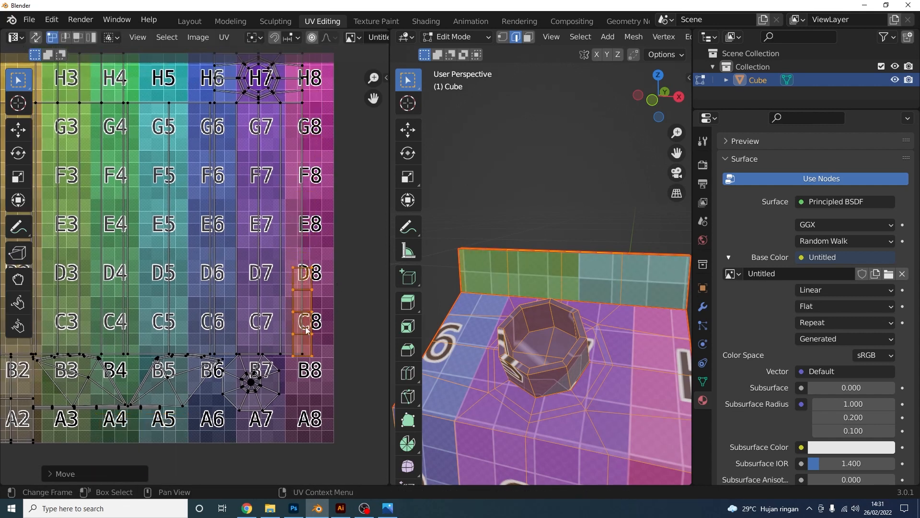
key("ctrl+z")
left_click(343, 286)
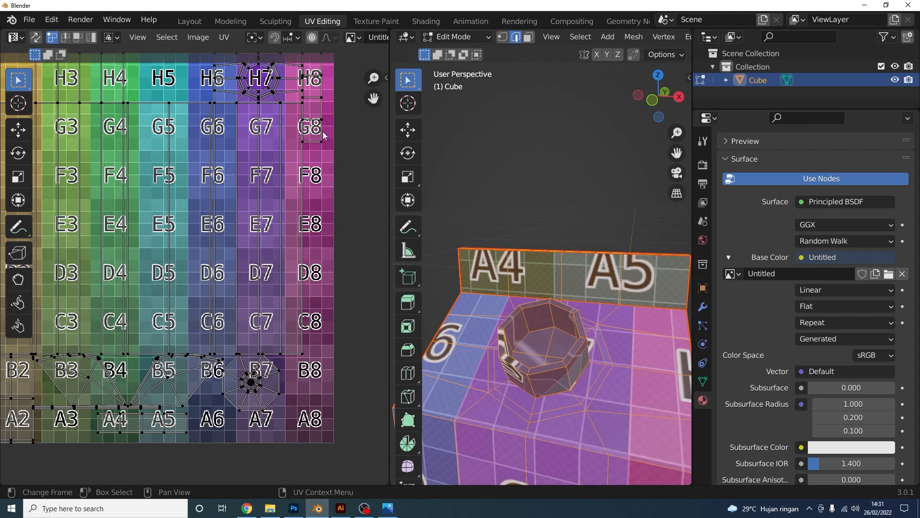
key("l")
key("g")
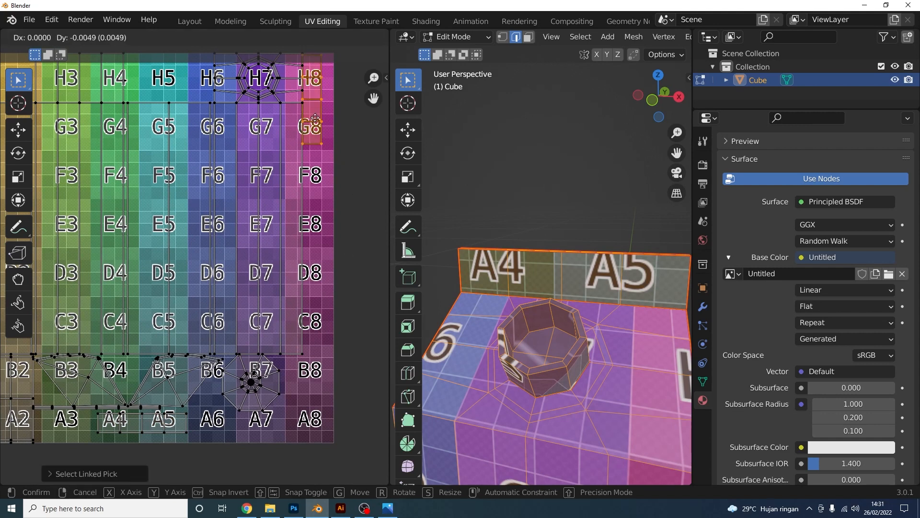
left_click(334, 392)
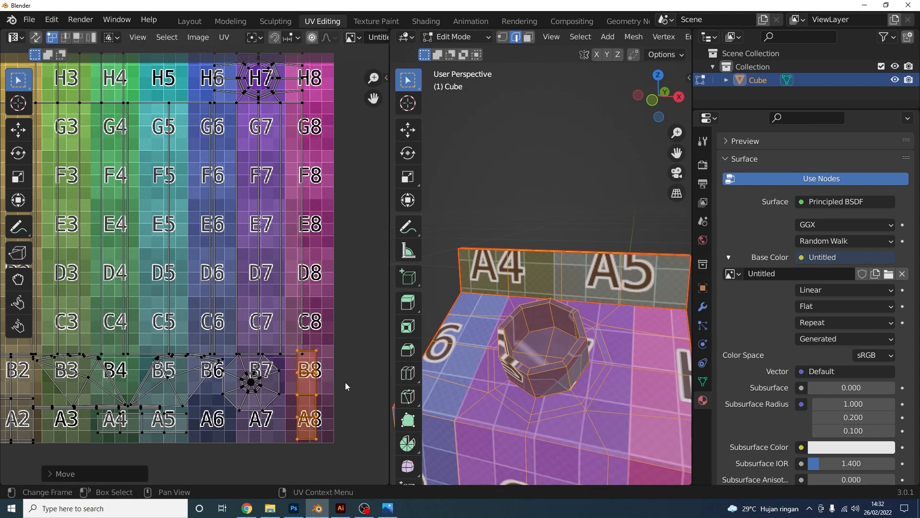
Rotate the G8–H8 island 90° into a horizontal strip with r90
type("r90")
key("Return")
scroll(521, 340, "down", 6)
middle_click_drag(520, 339, 575, 338)
scroll(575, 338, "up", 2)
scroll(322, 409, "up", 1)
middle_click_drag(322, 409, 311, 367)
Flip the strip 180° and place it over A6–A7 so its labels read upright
key("g")
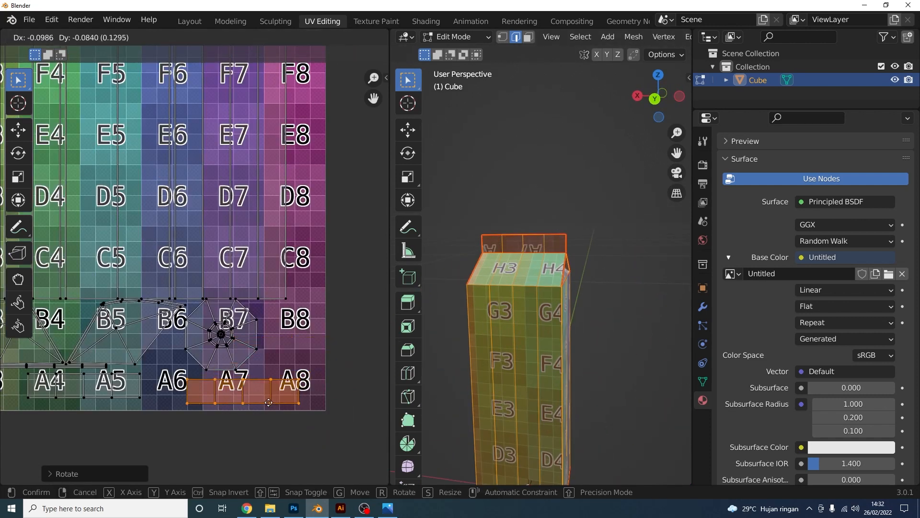
left_click(314, 391)
key("r")
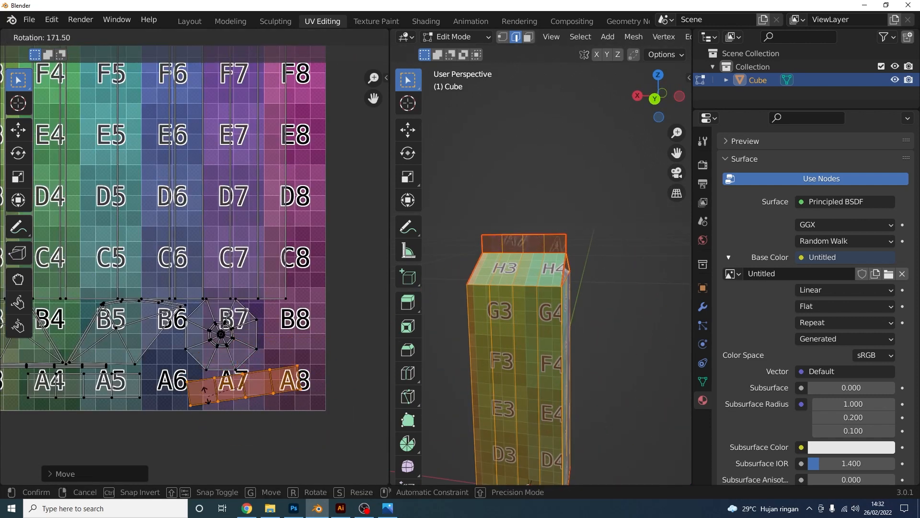
left_click(206, 391, "ctrl")
middle_click_drag(265, 373, 314, 350)
scroll(322, 371, "up", 1)
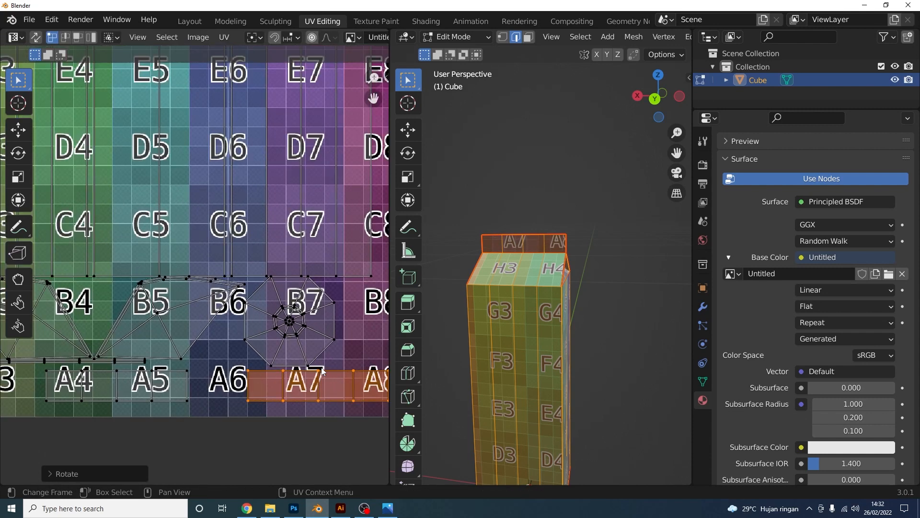
key("g")
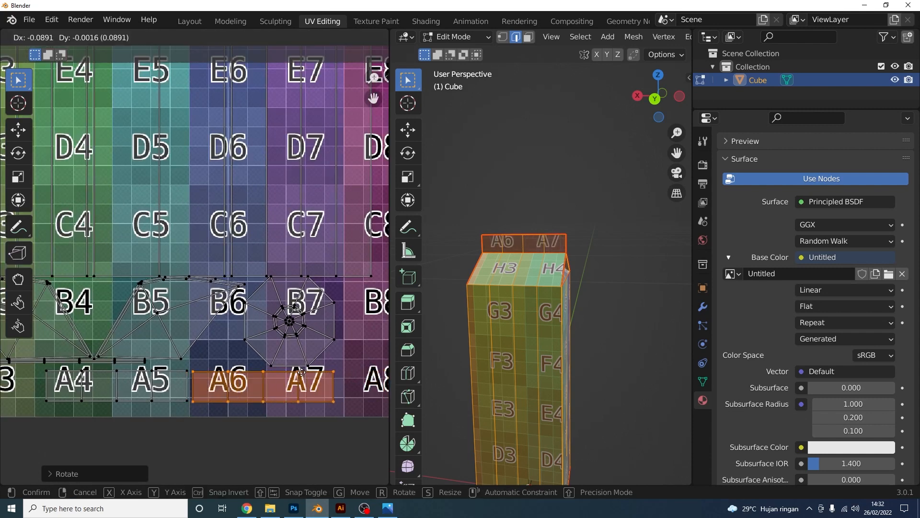
left_click(300, 372)
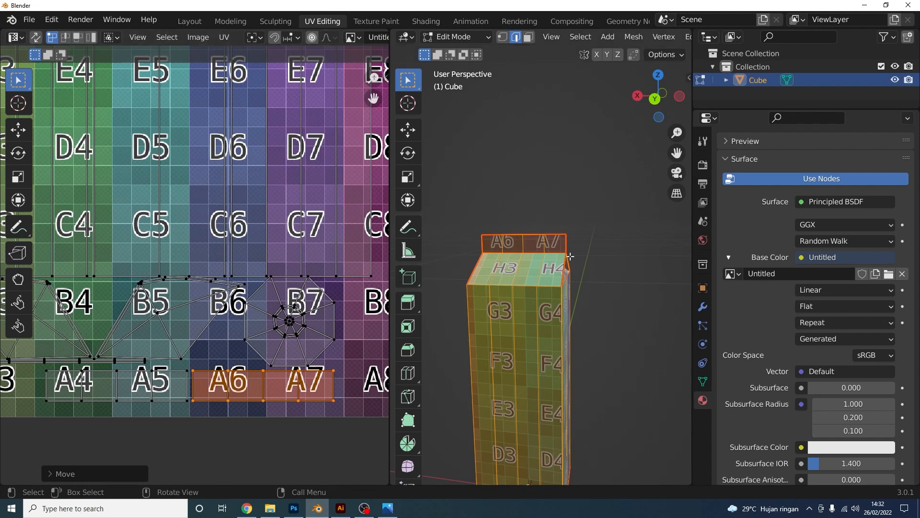
Select the thin horizontal strip along the A row and move it below the grid
middle_click_drag(571, 256, 657, 286)
scroll(301, 351, "up", 3)
middle_click_drag(68, 359, 249, 307, "shift")
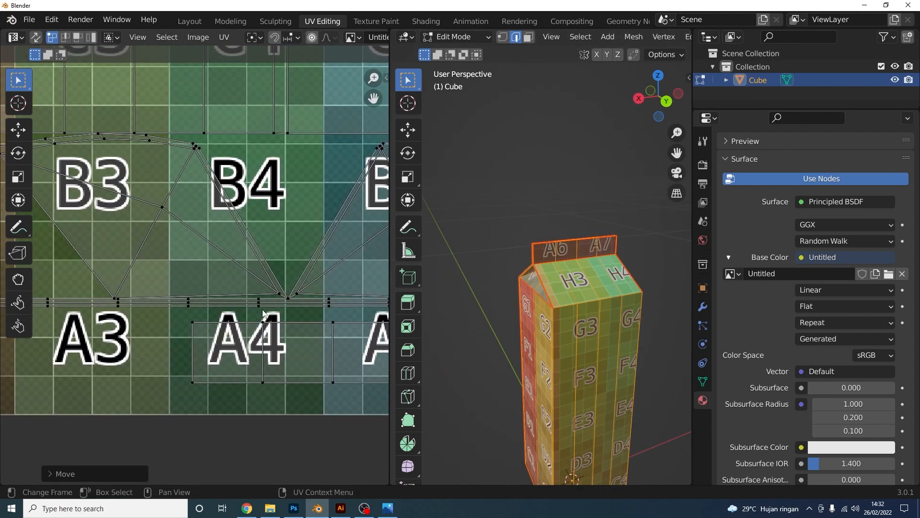
scroll(176, 329, "down", 2)
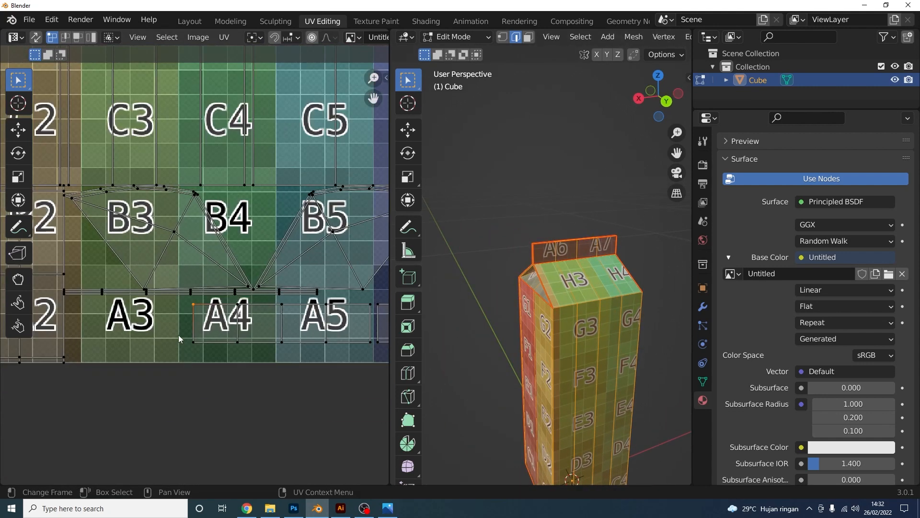
key("l")
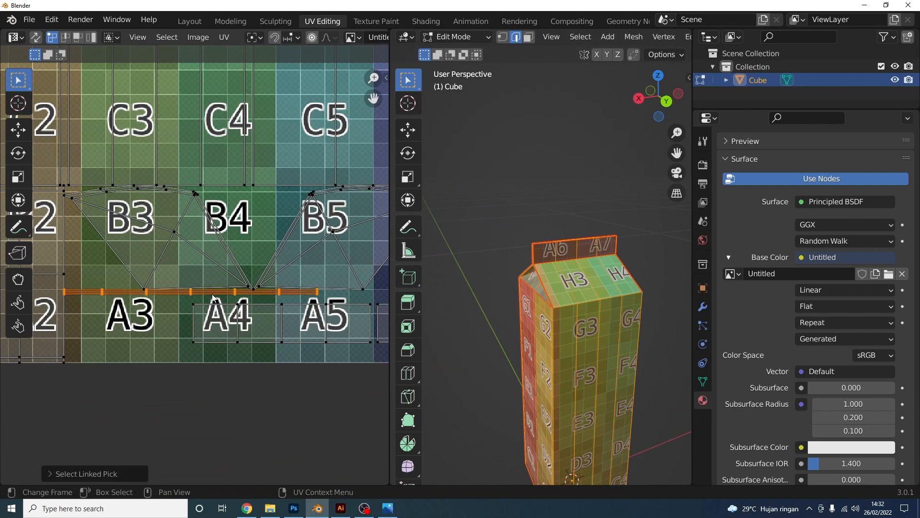
key("g")
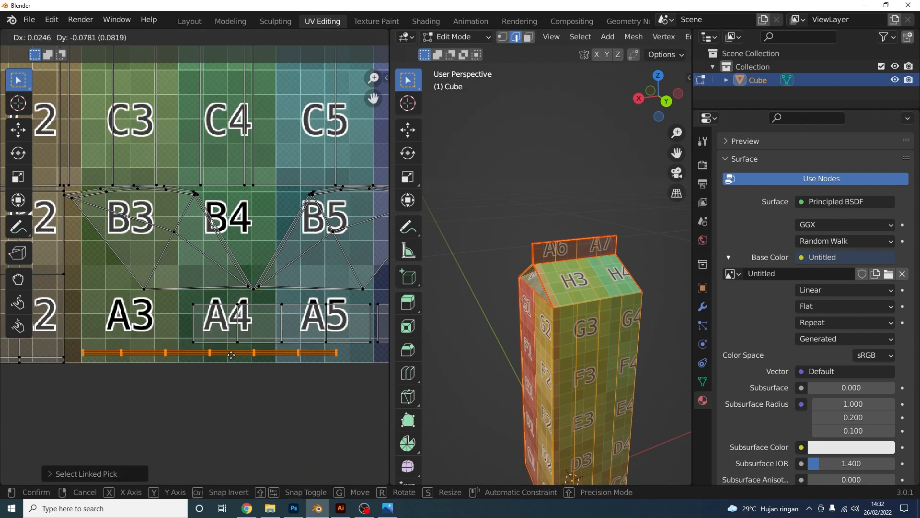
left_click(230, 355)
Orbit the carton top and reframe the UV grid on columns 3–8 to check the labels
middle_click_drag(521, 243, 545, 347)
scroll(546, 348, "up", 3)
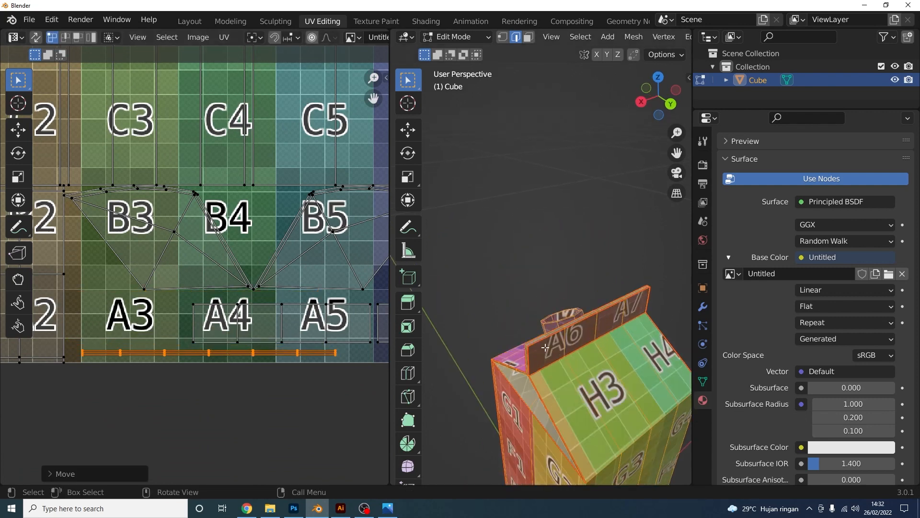
scroll(546, 348, "up", 4)
scroll(148, 240, "down", 1)
middle_click_drag(147, 240, 198, 348)
scroll(206, 343, "down", 2)
middle_click_drag(354, 277, 192, 385)
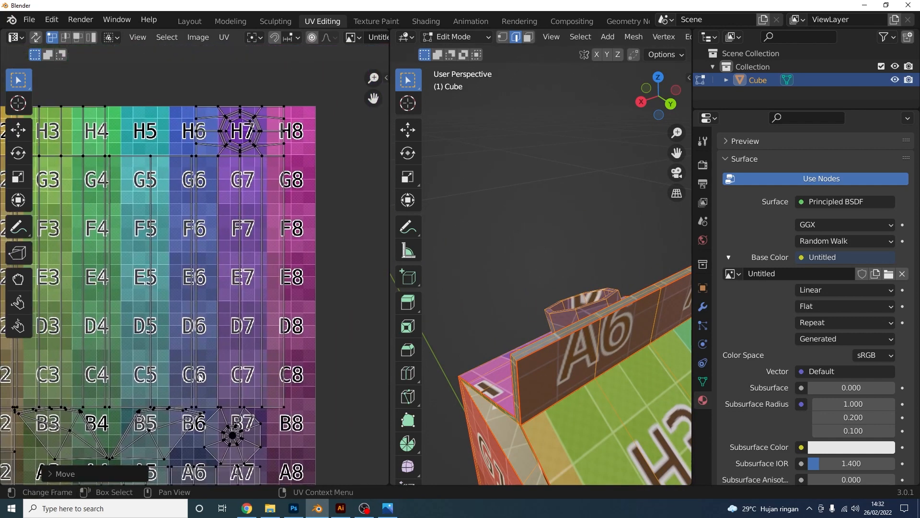
middle_click_drag(279, 202, 275, 308)
scroll(275, 309, "up", 4)
scroll(277, 309, "down", 4)
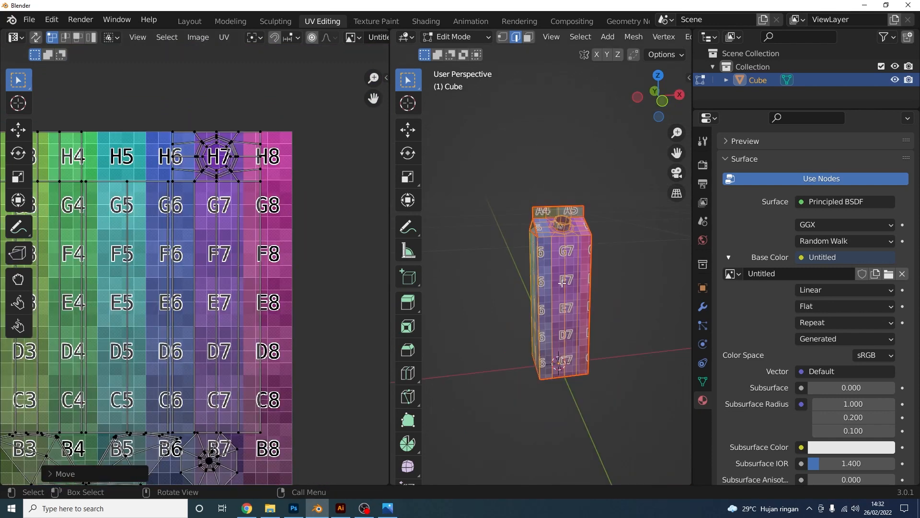
In the Layout workspace, duplicate the carton as Cube.001 about 10 cm along X
left_click(189, 21)
scroll(456, 261, "down", 4)
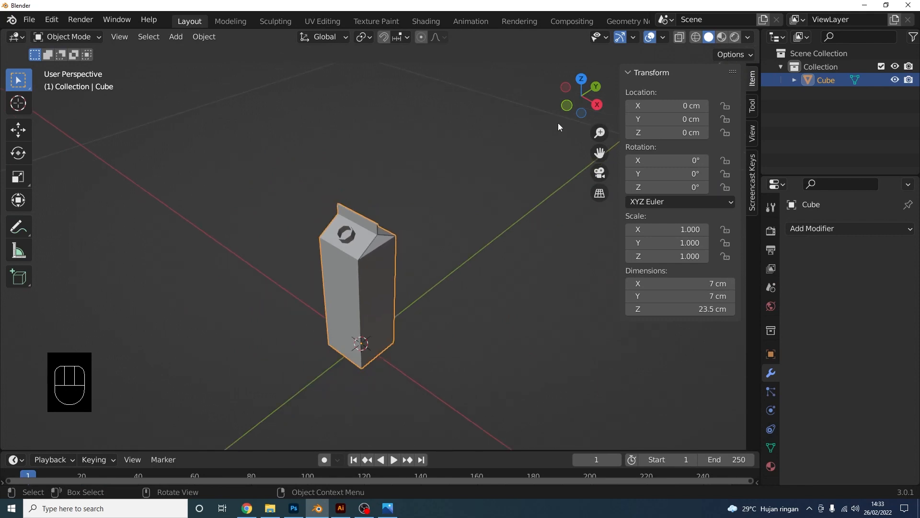
key("KP_1")
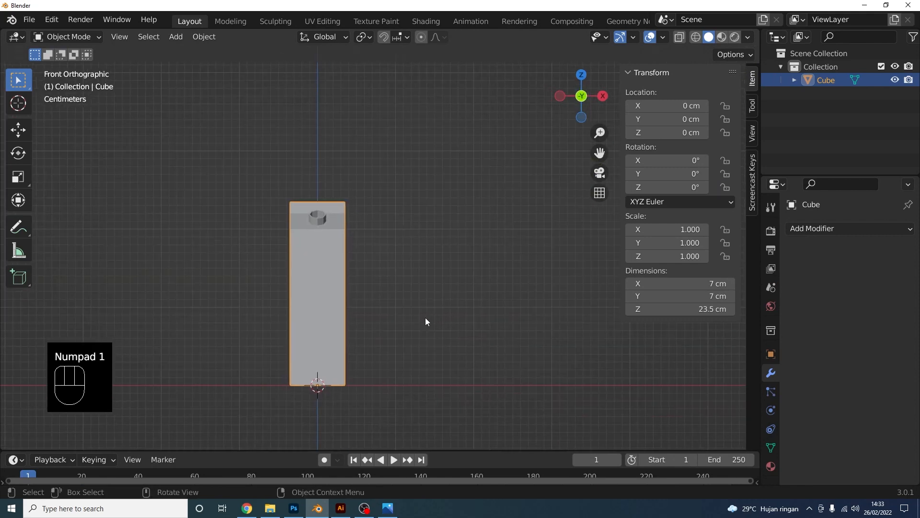
key("shift+d")
key("x")
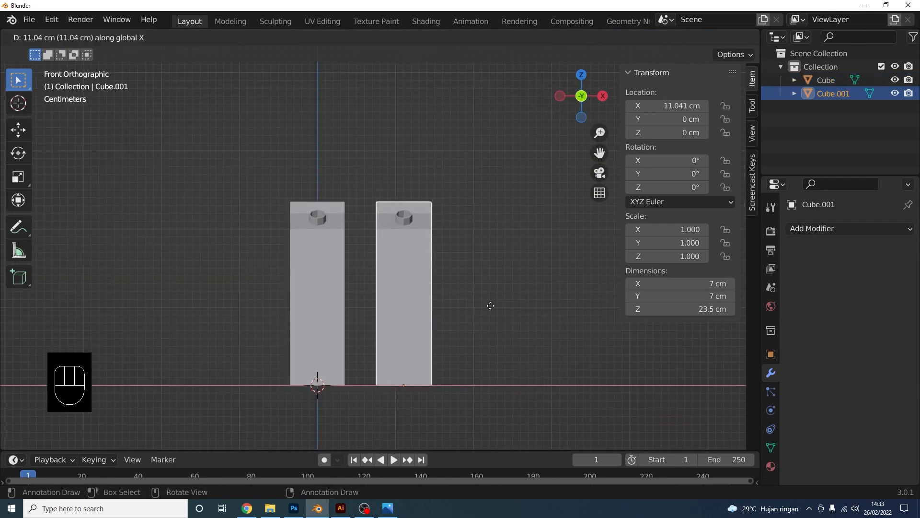
left_click(481, 307)
middle_click_drag(481, 307, 424, 287, "shift")
scroll(424, 286, "up", 5)
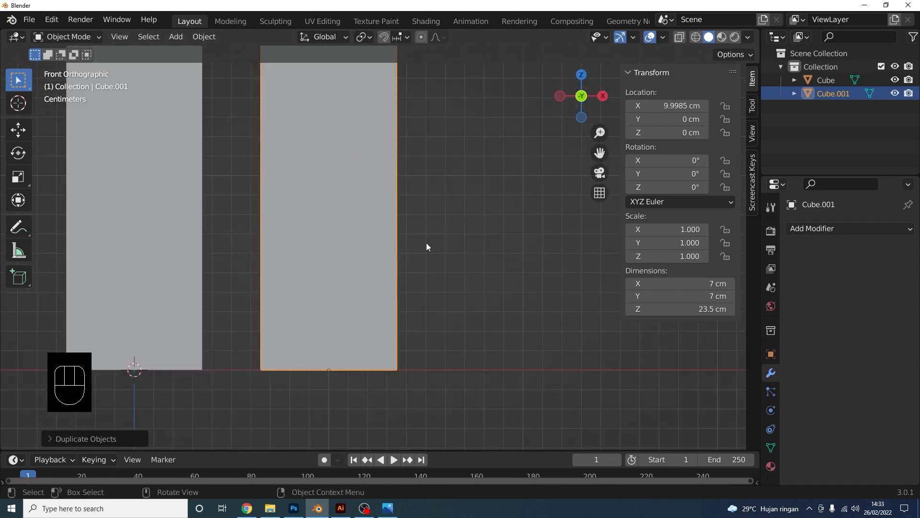
middle_click_drag(430, 245, 447, 353, "shift")
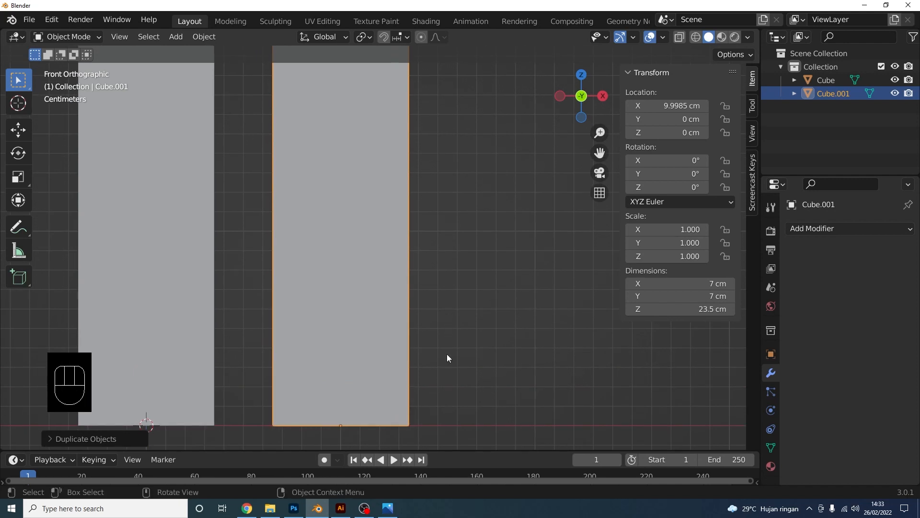
left_click(430, 414)
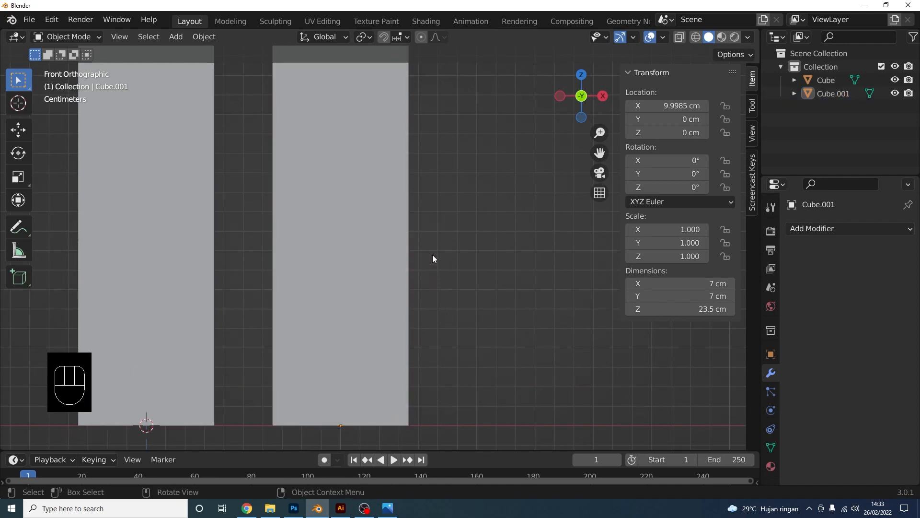
scroll(405, 259, "down", 2)
middle_click_drag(367, 230, 361, 254, "shift")
scroll(361, 250, "up", 1)
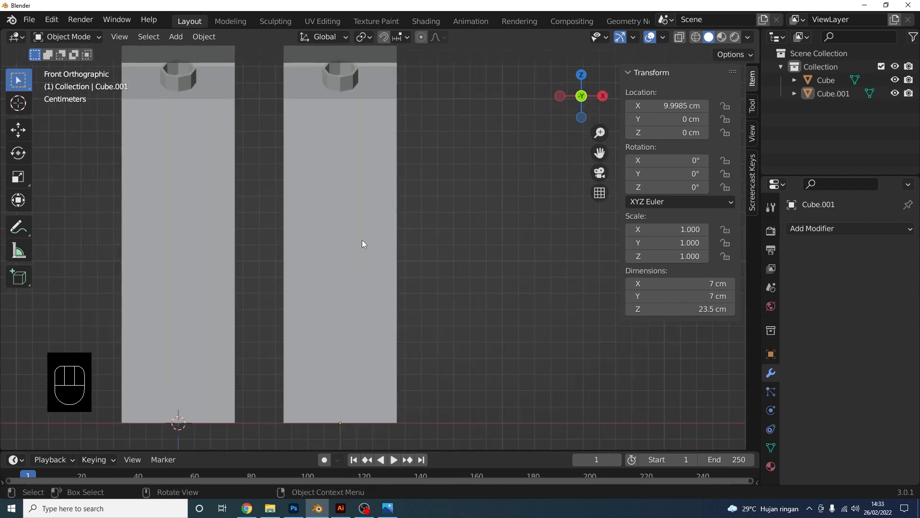
In X-ray Edit Mode, lower the copied carton's cap so the carton stands 13.5 cm tall
left_click(362, 241)
key("Tab")
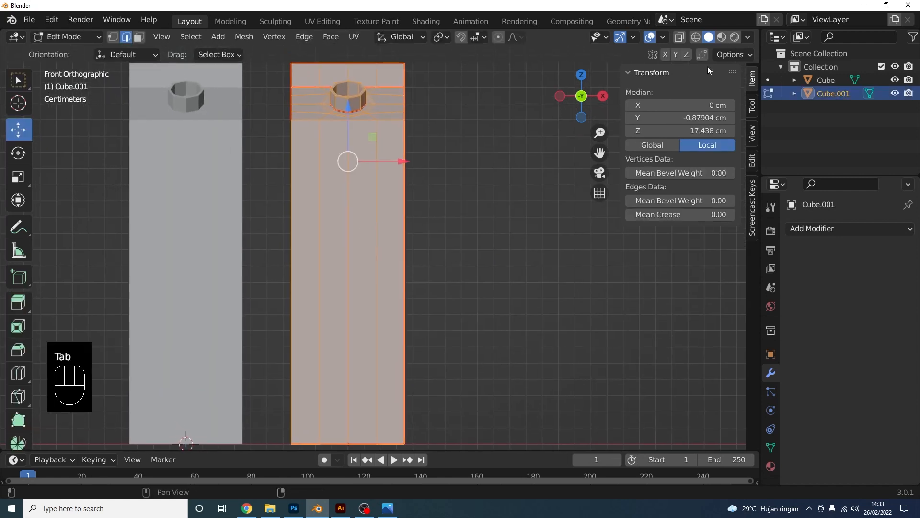
left_click(679, 37)
scroll(582, 103, "down", 2)
left_click_drag(308, 104, 445, 162)
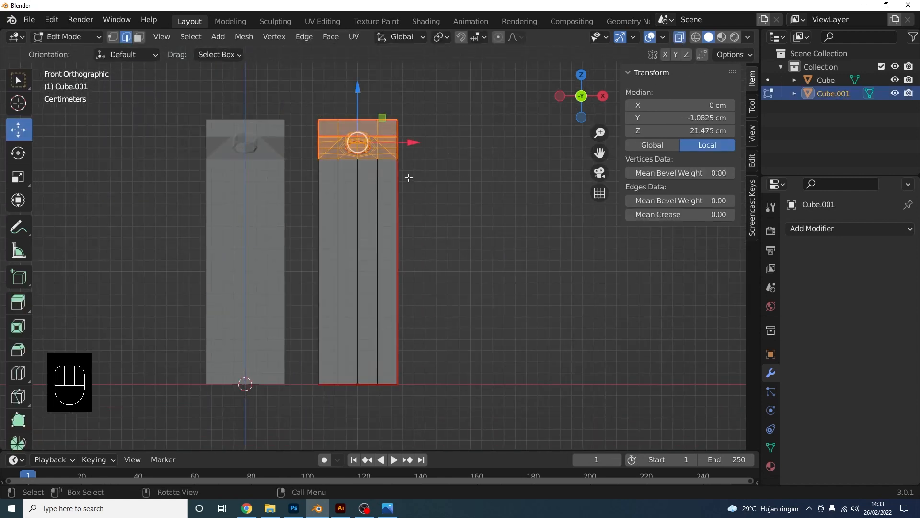
scroll(376, 139, "up", 1)
left_click_drag(353, 89, 350, 221)
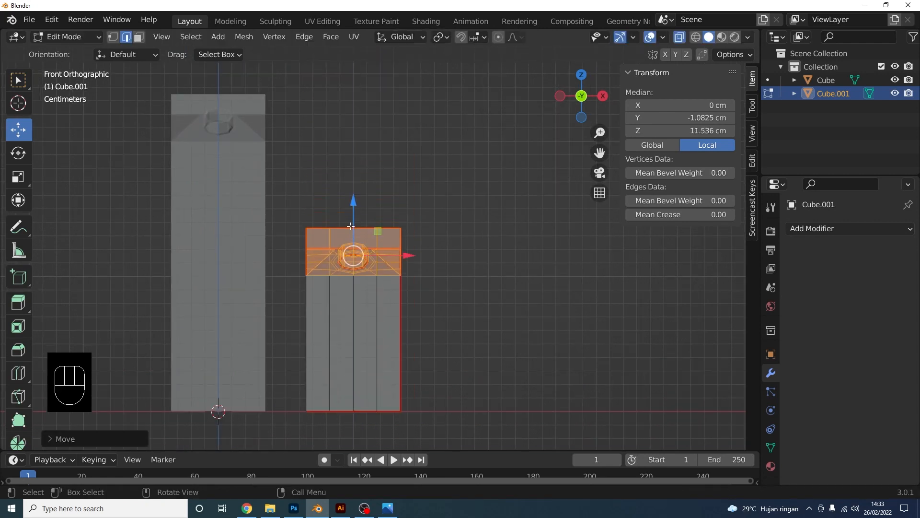
Back in Object Mode, apply the shortened carton's scale with Ctrl+A > Scale
scroll(272, 187, "up", 7)
scroll(445, 273, "down", 8)
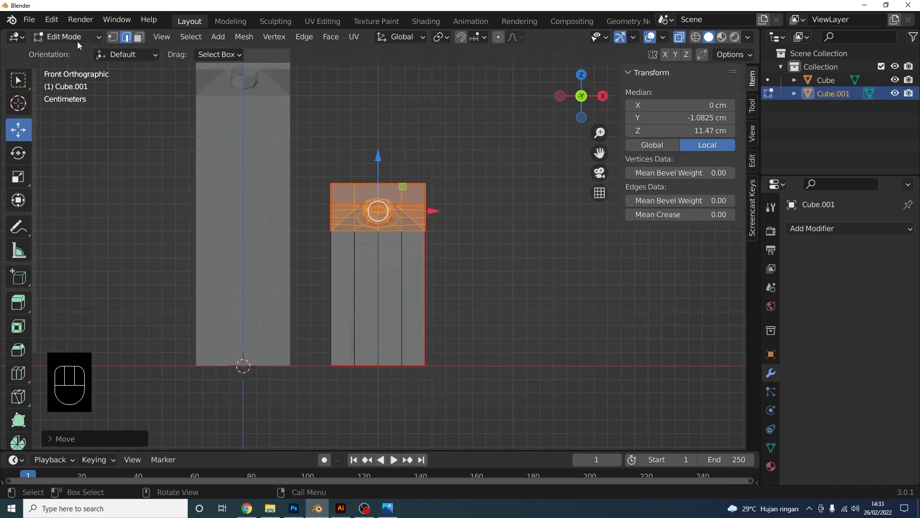
key("Tab")
key("ctrl+a")
left_click(384, 272)
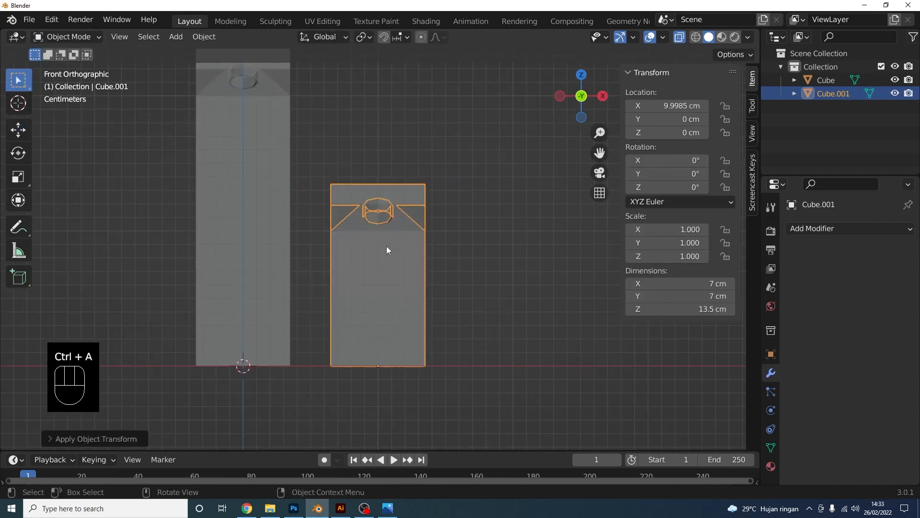
left_click(327, 22)
Clear the selection, then select the whole mesh of Cube.001
middle_click_drag(531, 254, 483, 229)
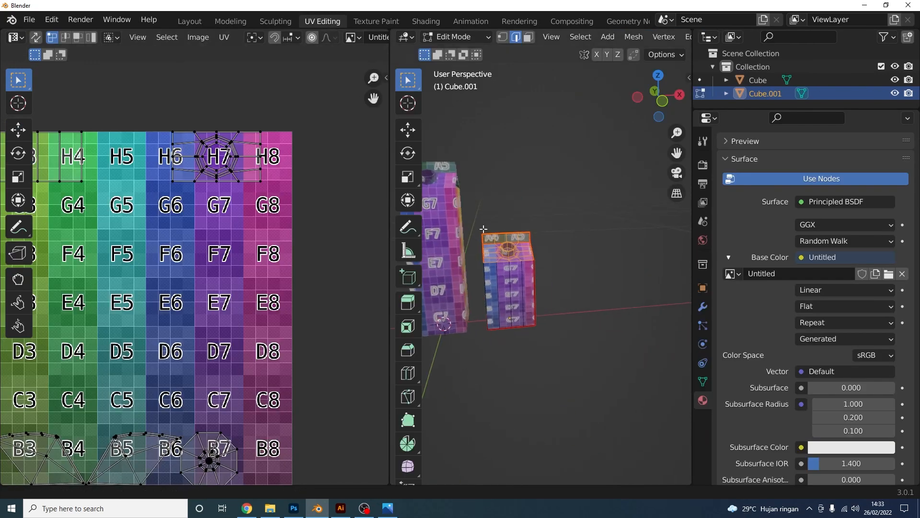
scroll(539, 279, "up", 3)
middle_click_drag(539, 279, 522, 271, "shift")
scroll(535, 270, "up", 1)
middle_click_drag(584, 289, 551, 269, "shift")
key("alt+a")
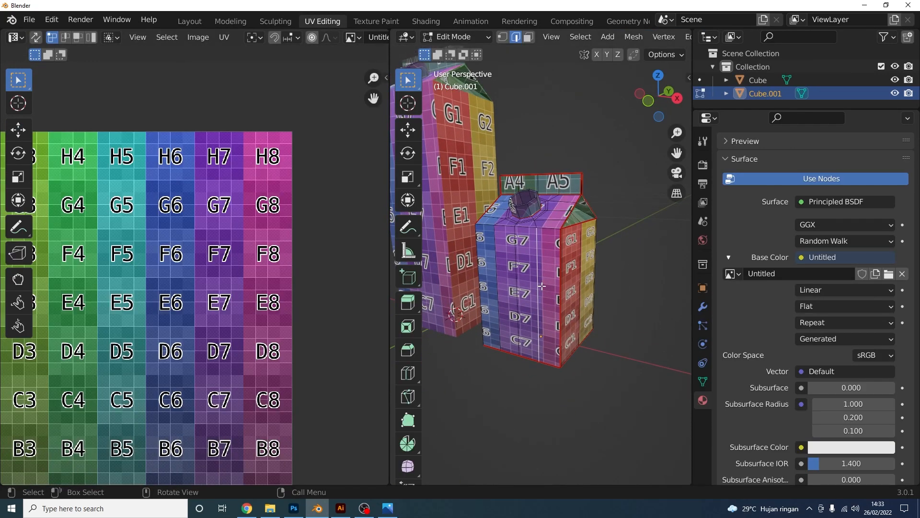
key("a")
Unwrap the carton's UVs and box-select all the new islands in the UV editor
key("u")
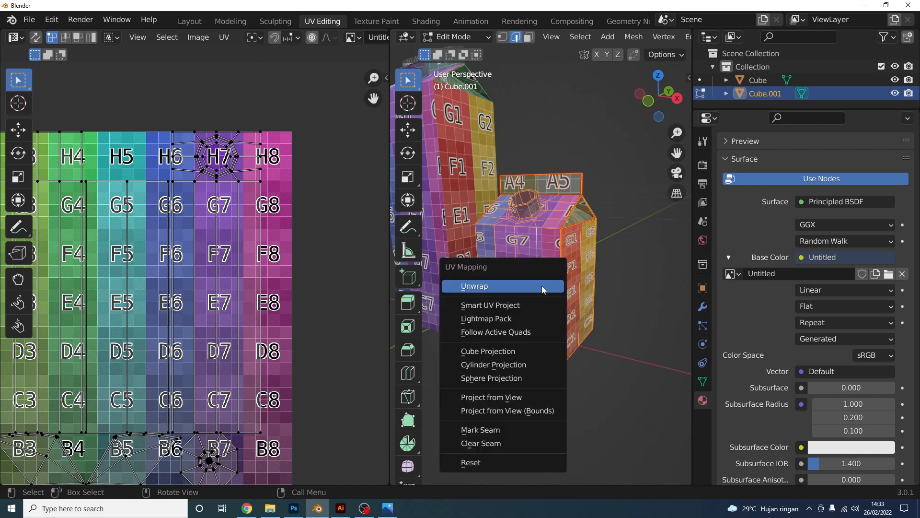
left_click(542, 285)
middle_click_drag(542, 293, 571, 275)
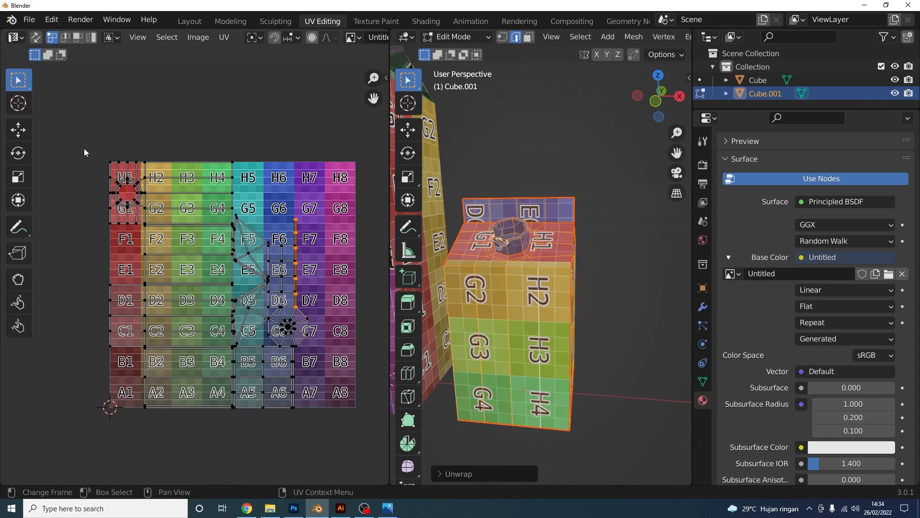
left_click_drag(85, 150, 331, 399)
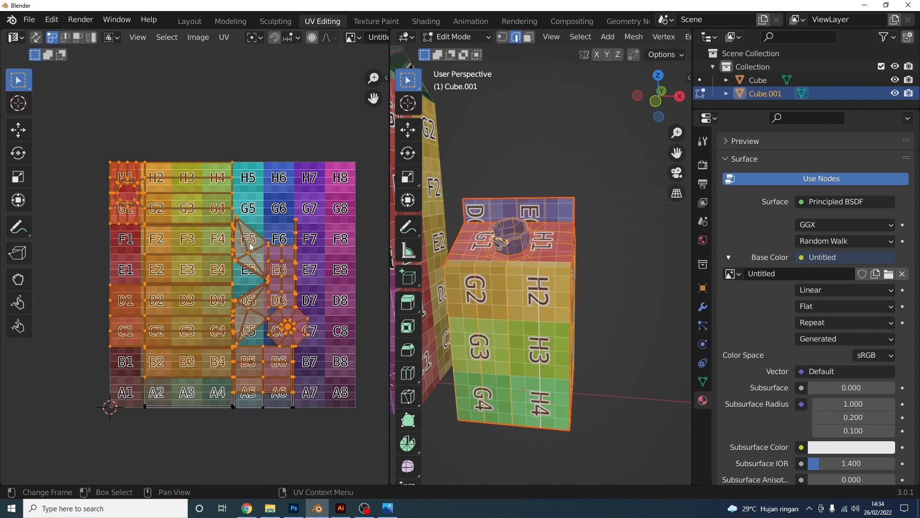
Rotate the UV islands 90° and turn on grid snapping for UV edits
key("r")
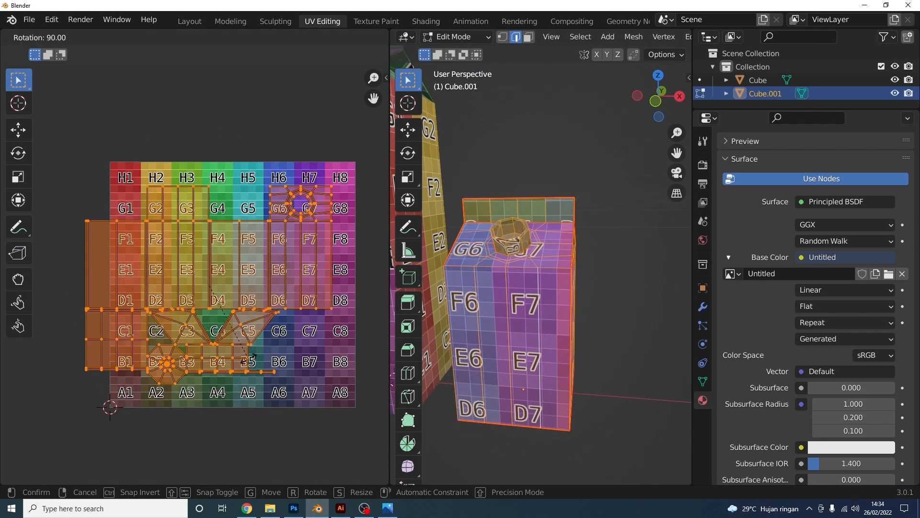
left_click(253, 355)
left_click(275, 38)
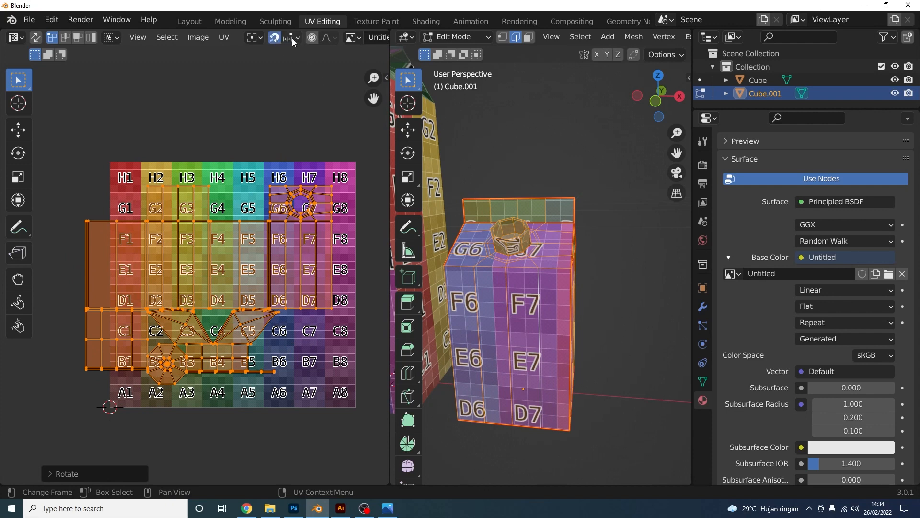
left_click(292, 38)
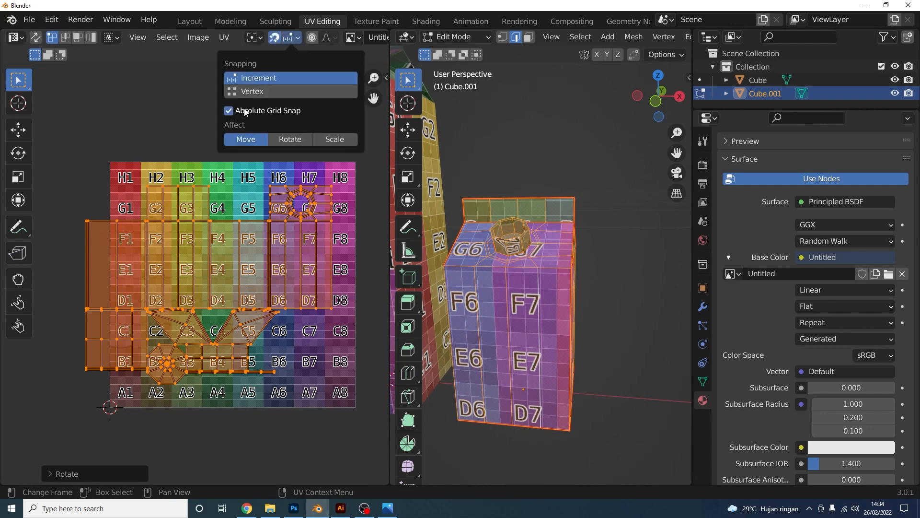
Move the rotated UV layout onto the colour grid
middle_click_drag(101, 375, 213, 287)
scroll(213, 287, "up", 3)
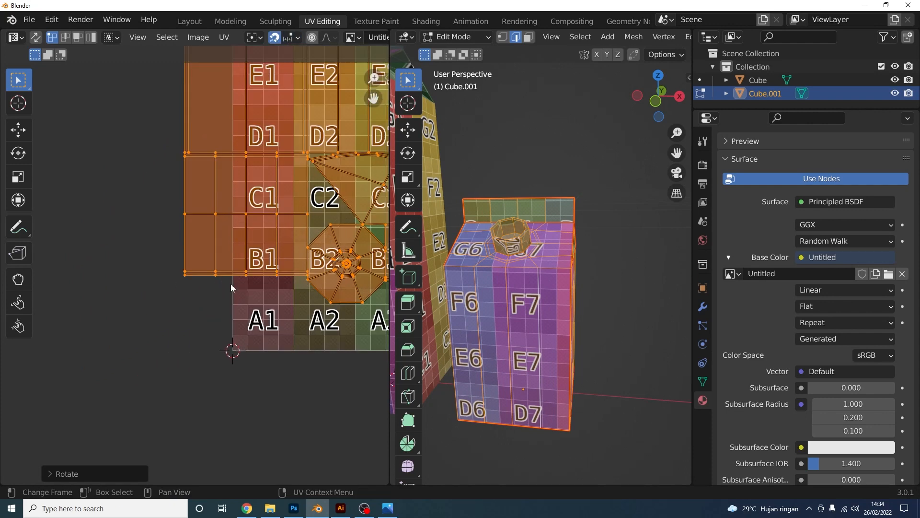
key("g")
left_click(278, 352)
scroll(277, 353, "down", 3)
middle_click_drag(351, 217, 271, 283)
scroll(264, 259, "up", 2)
scroll(300, 263, "up", 3)
scroll(278, 366, "up", 2)
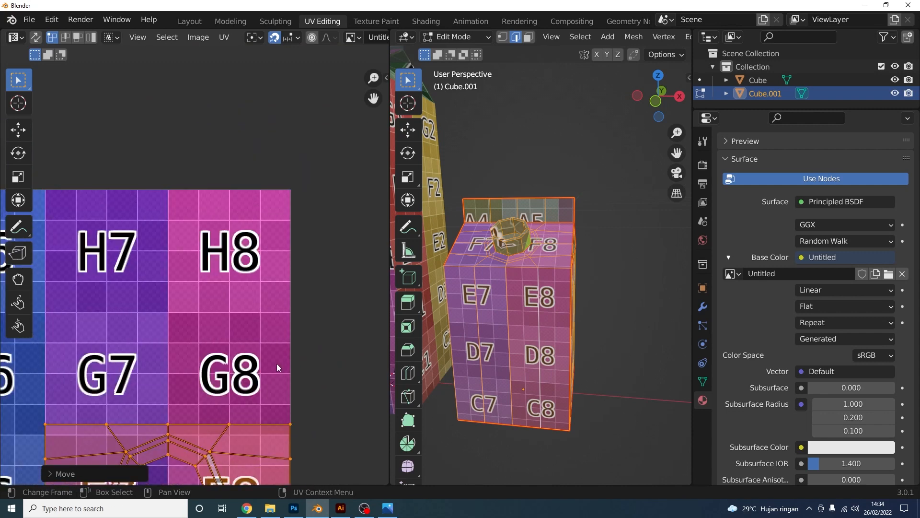
Shift the islands higher so the front reads G7–E8 and the spout sits over H7–H8
key("g")
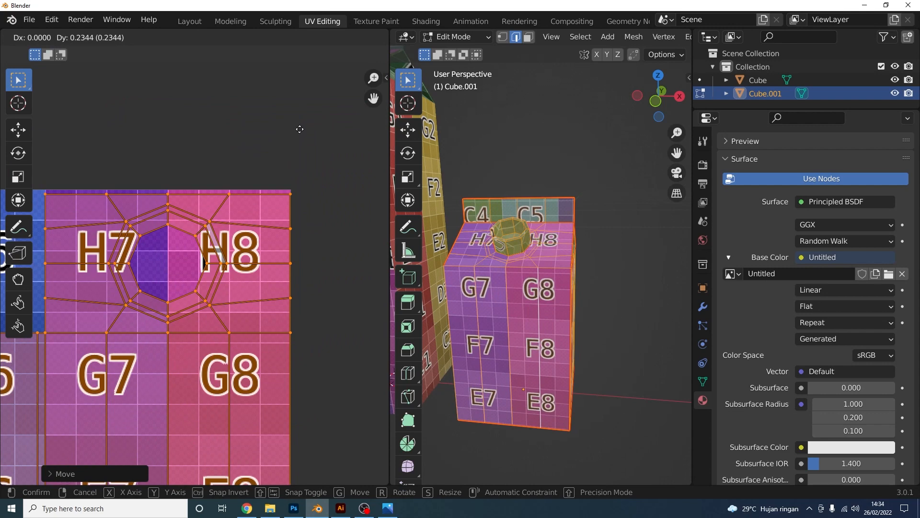
left_click(299, 127)
scroll(317, 213, "down", 5)
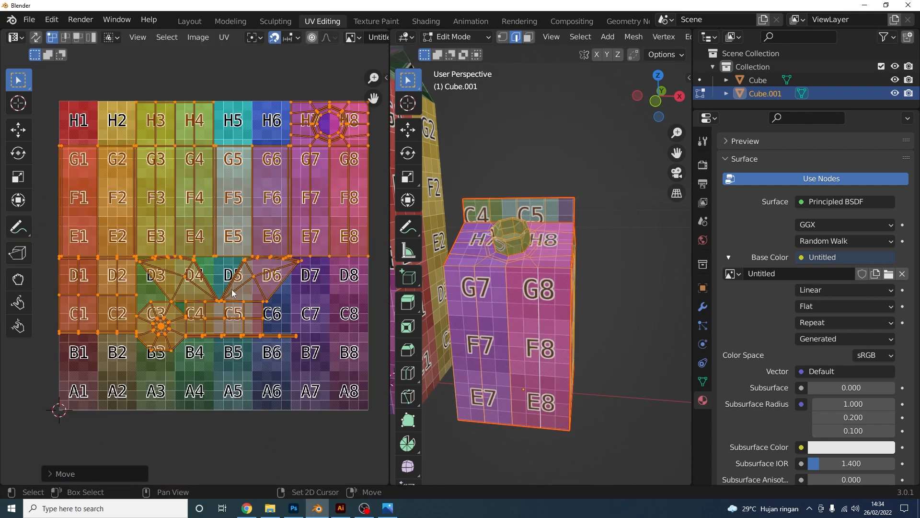
middle_click_drag(231, 289, 277, 288)
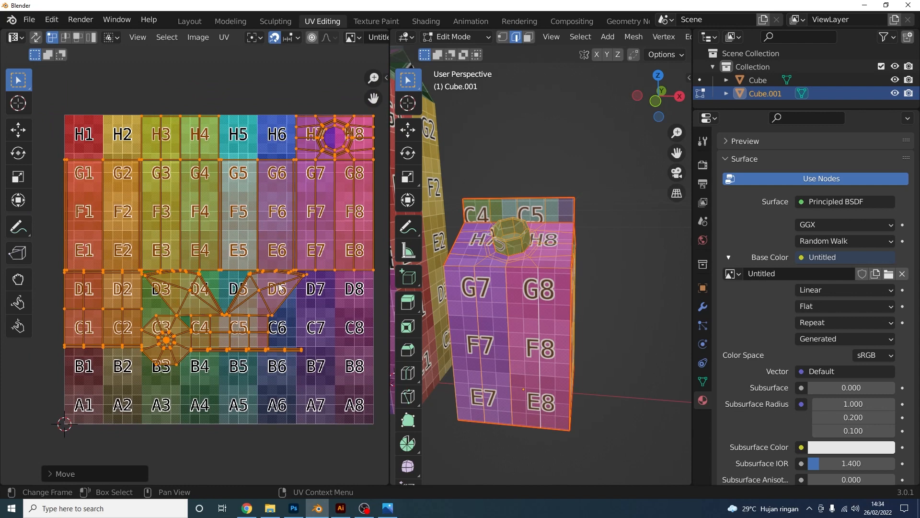
middle_click_drag(518, 225, 541, 258)
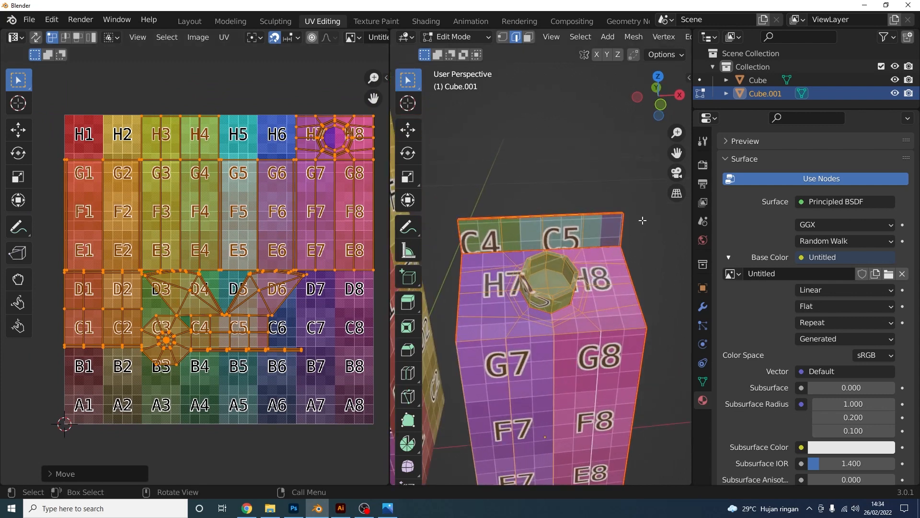
scroll(244, 355, "up", 1)
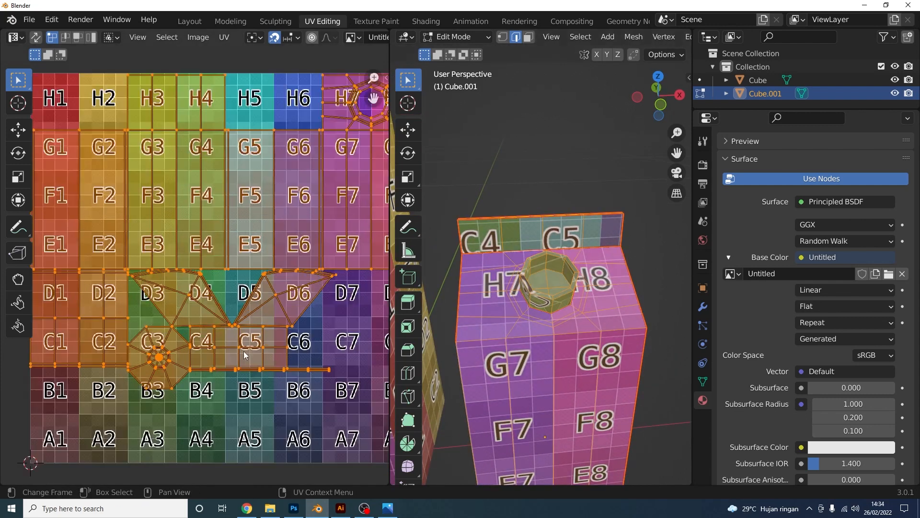
Try moving the small C4–C5 island to B5–B6, then undo that move
scroll(245, 355, "up", 1)
left_click(208, 356)
scroll(192, 331, "down", 2)
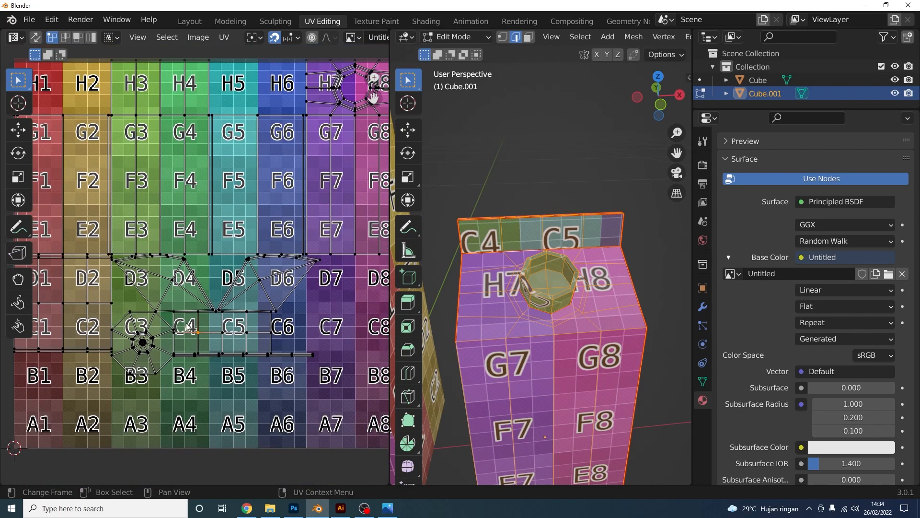
key("l")
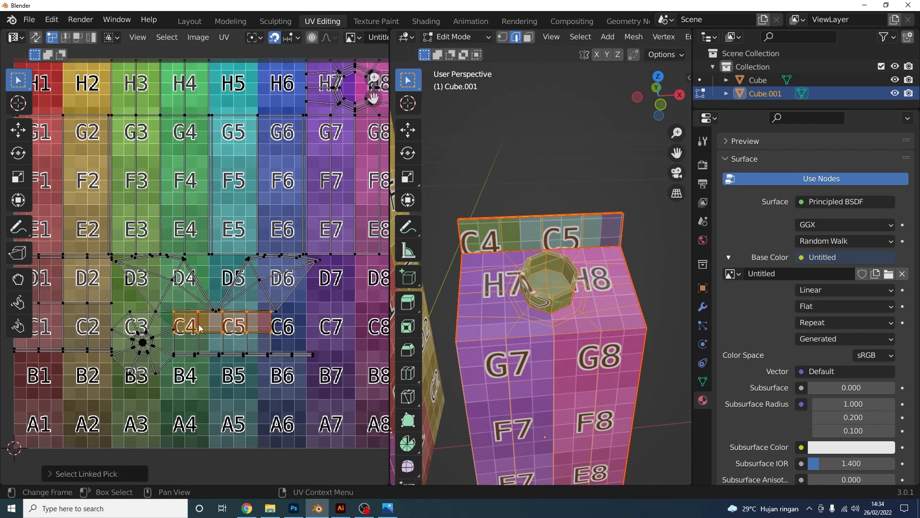
key("g")
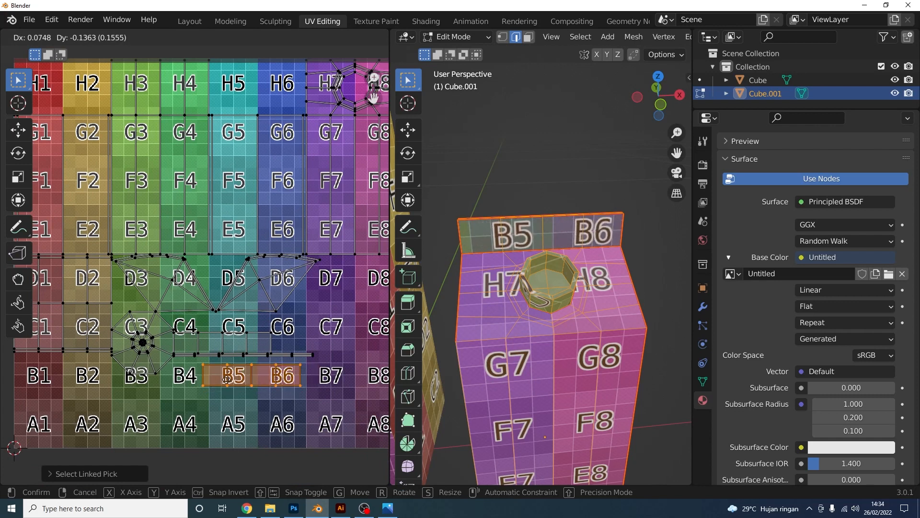
left_click(227, 379)
key("ctrl+z")
key("ctrl+z")
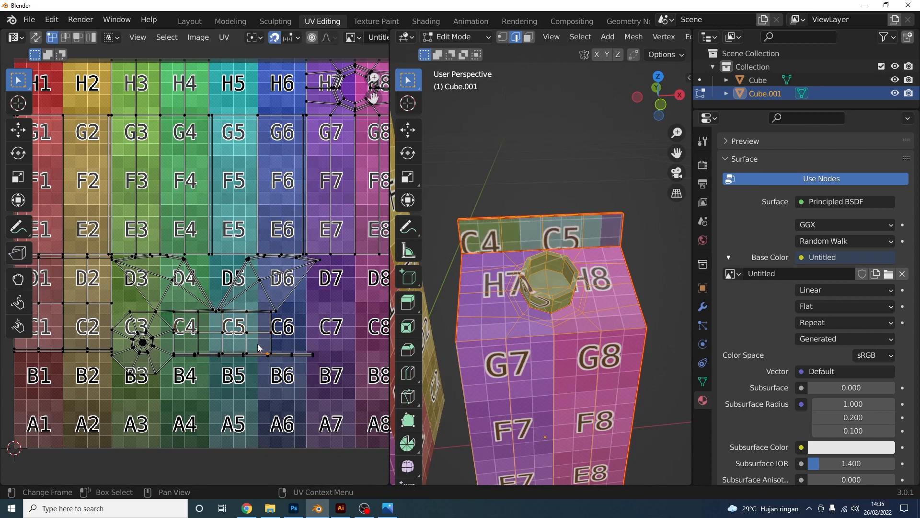
Reselect the small island and place it on the B4–B6 row
key("l")
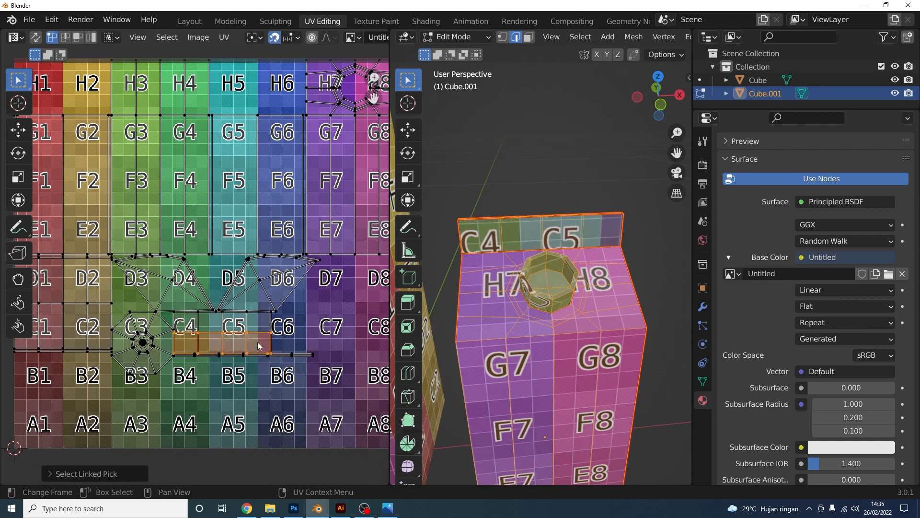
key("g")
left_click(268, 379)
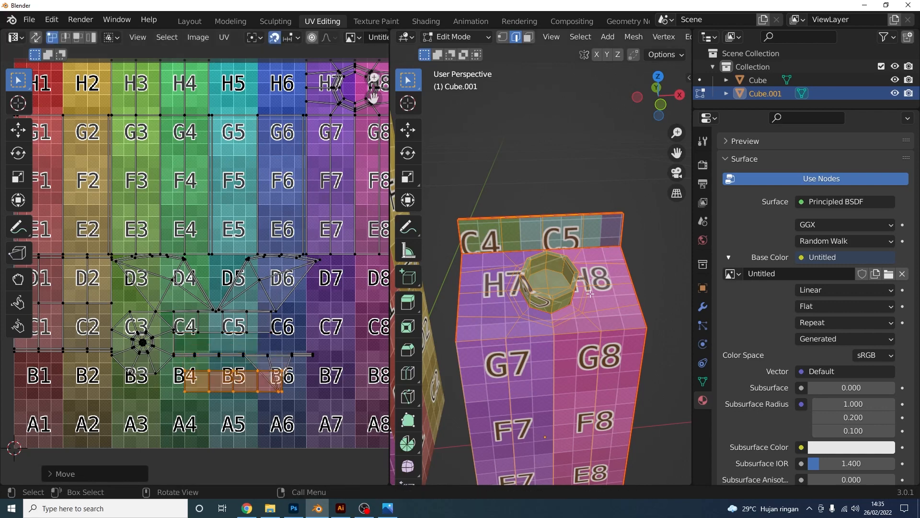
middle_click_drag(518, 287, 611, 272)
scroll(611, 272, "up", 1)
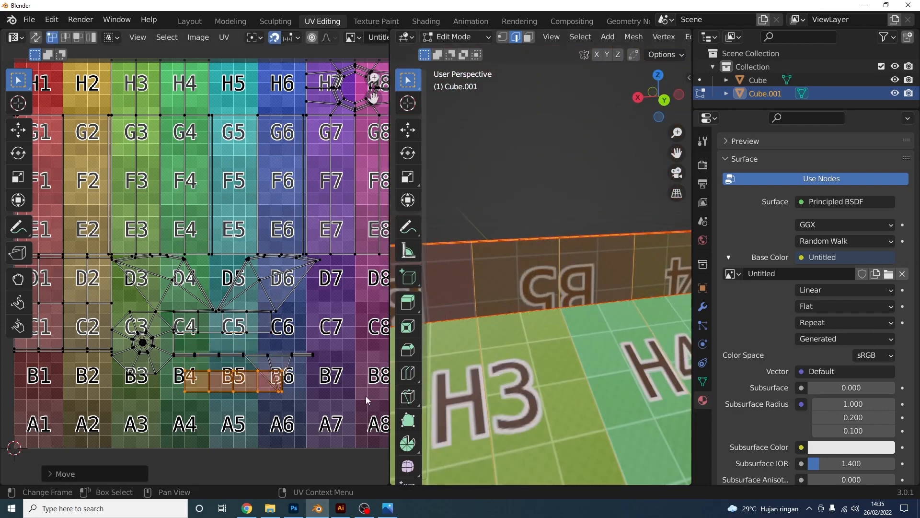
Undo the small island's earlier move down to row B
scroll(264, 354, "up", 1)
middle_click_drag(264, 354, 263, 319)
key("r")
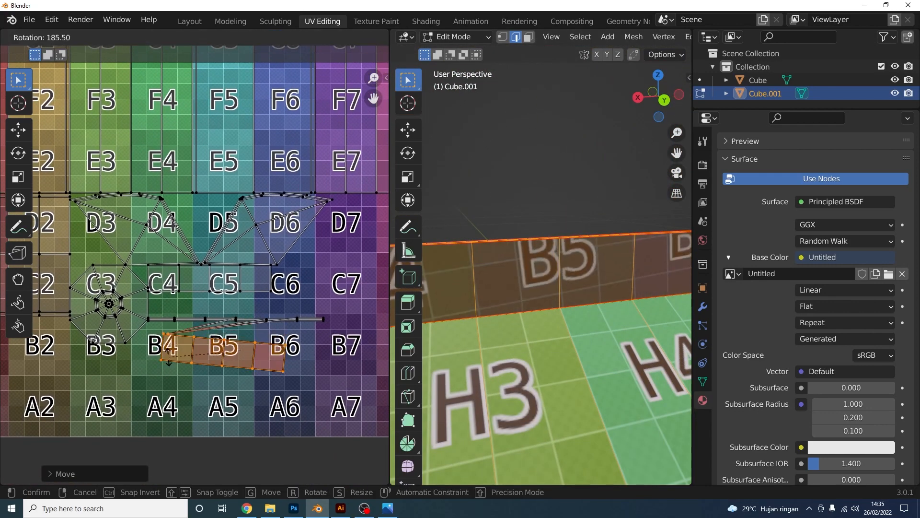
key("Escape")
key("ctrl+z")
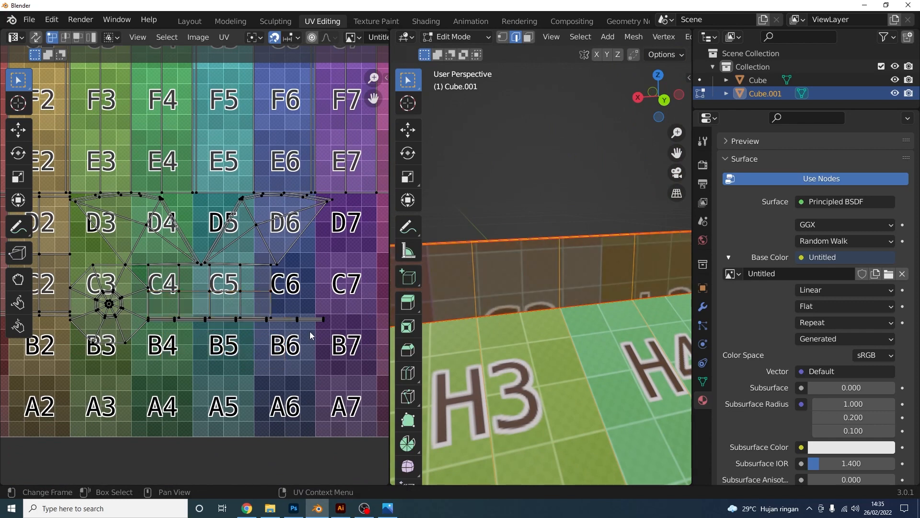
Select the carton-top island and rotate it 180°
scroll(310, 331, "up", 1)
middle_click_drag(296, 315, 274, 309)
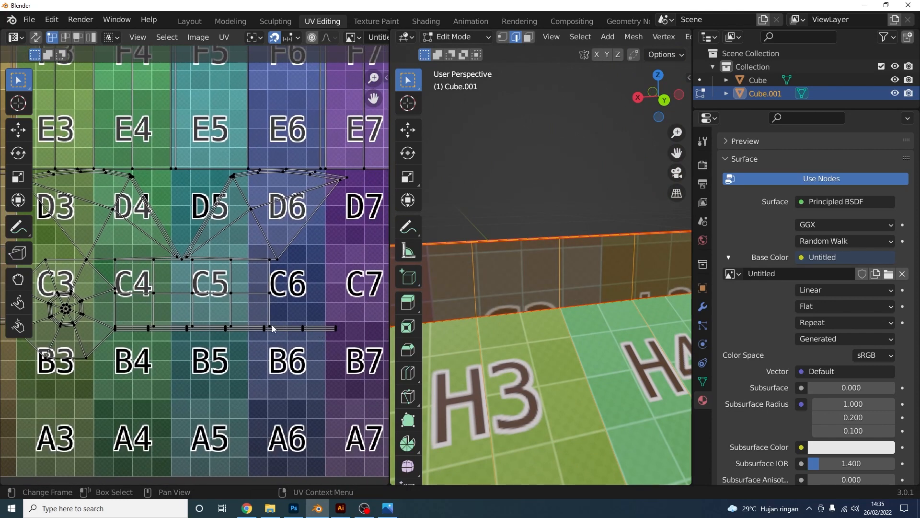
key("l")
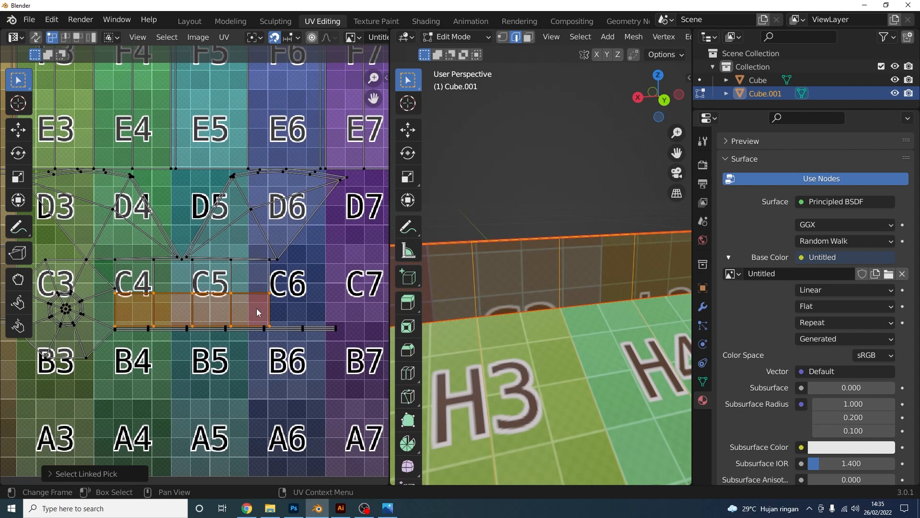
key("r")
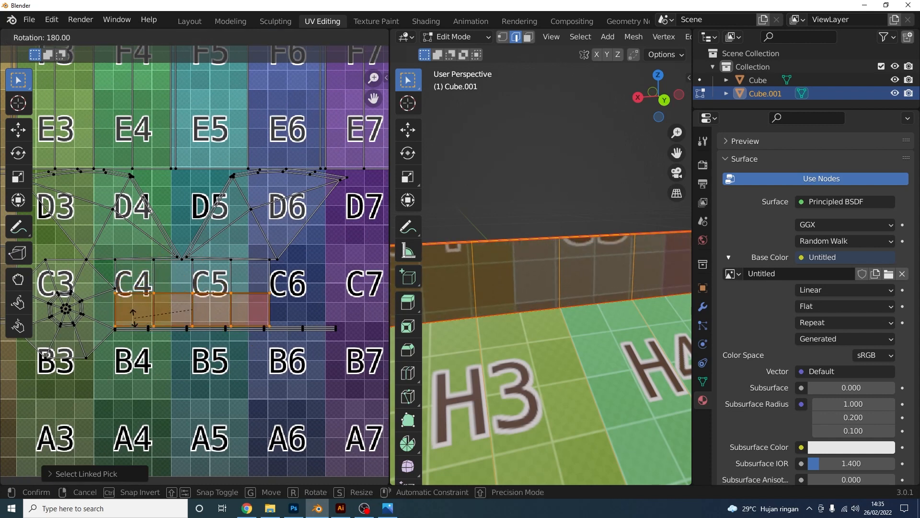
left_click(133, 317)
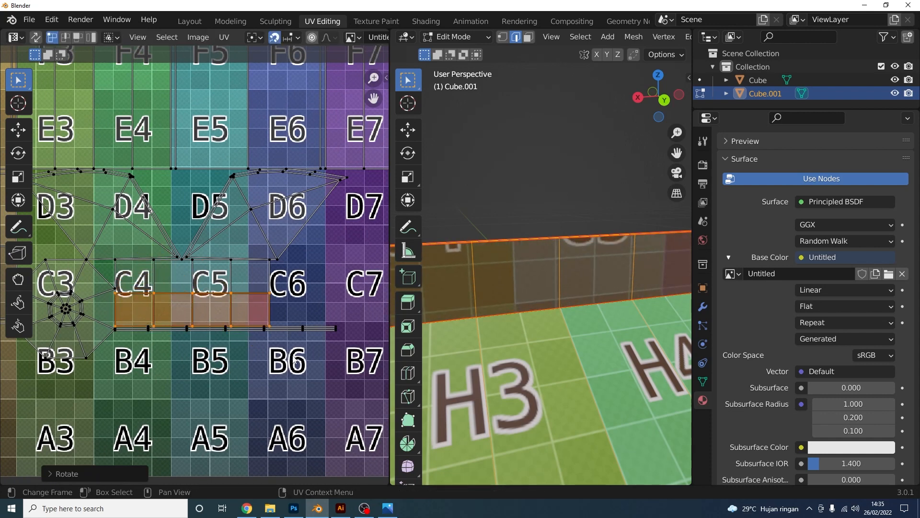
Turn off UV snapping and shift the rotated island slightly
key("g")
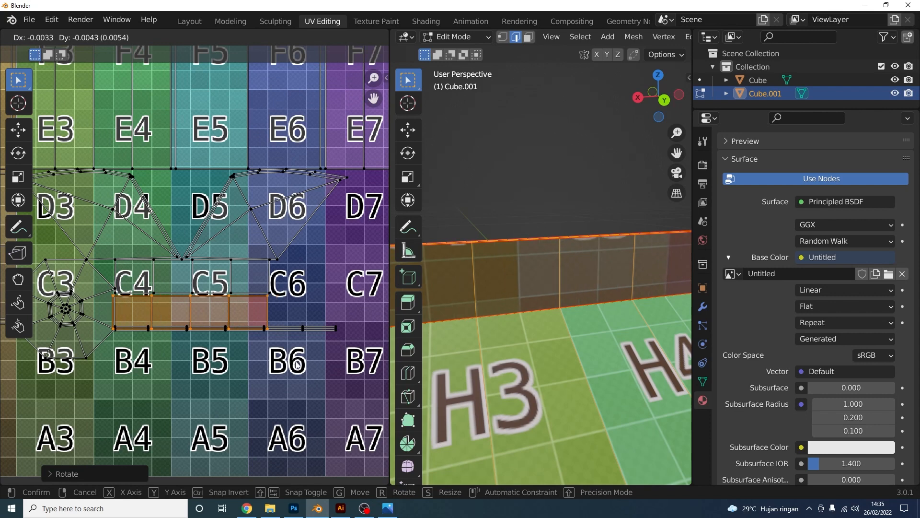
left_click(298, 365)
key("ctrl+z")
left_click(276, 39)
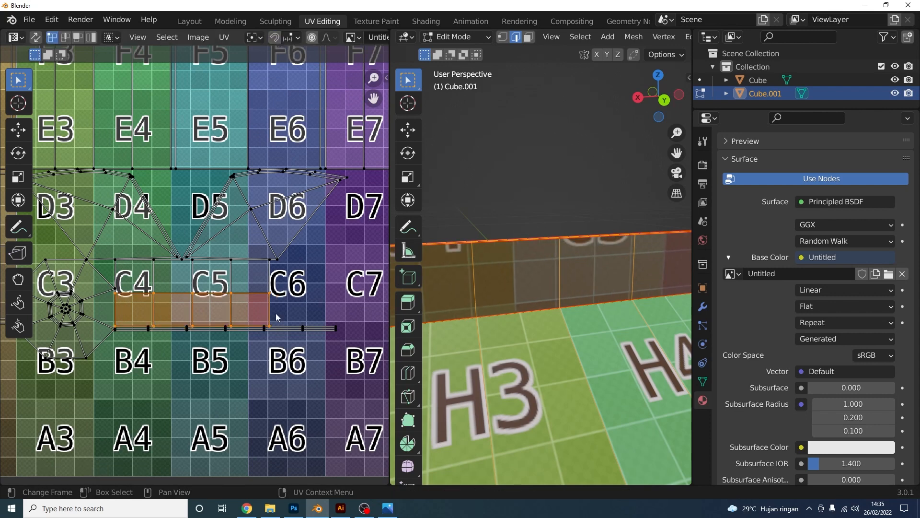
key("g")
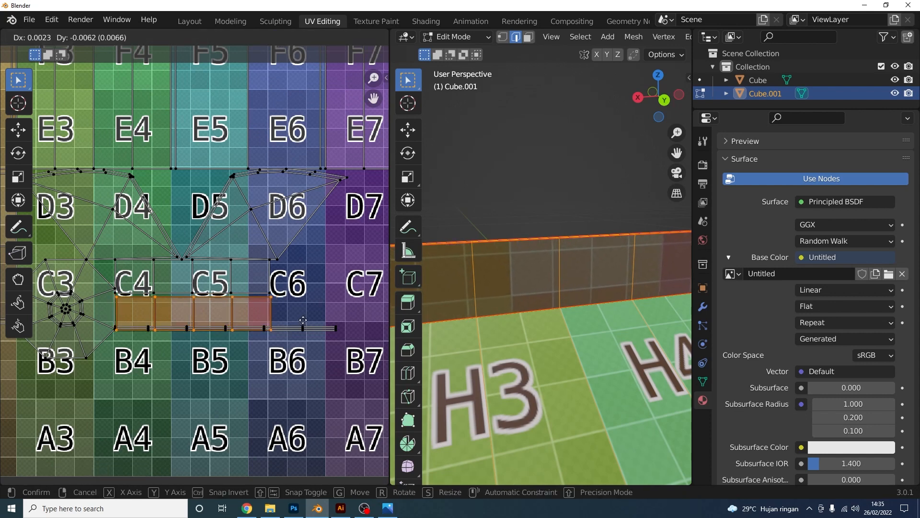
left_click(303, 328)
Move the thin linked strip down between rows B and A
key("l")
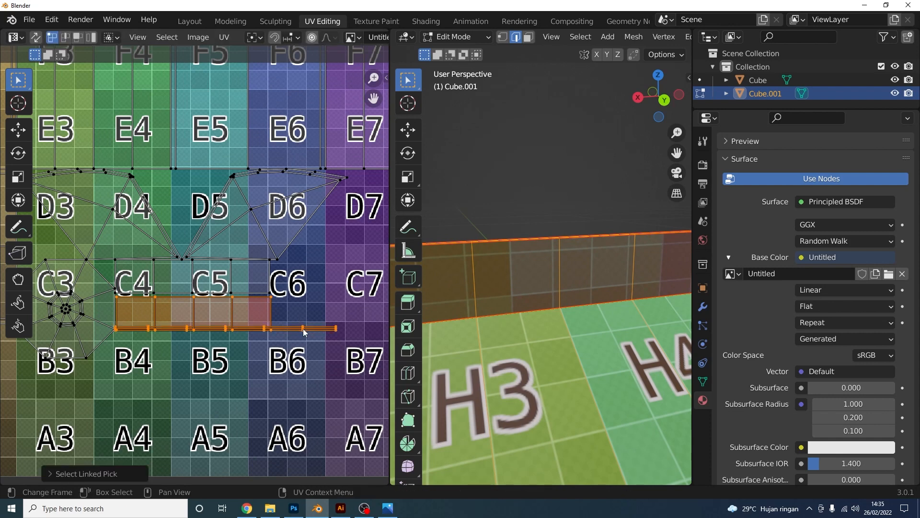
key("g")
left_click(304, 366)
key("ctrl+z")
left_click(311, 335)
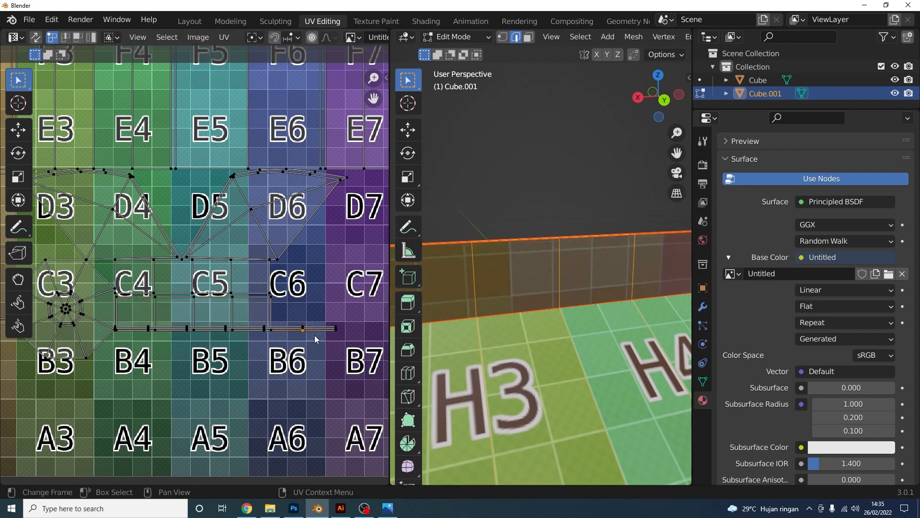
key("l")
key("g")
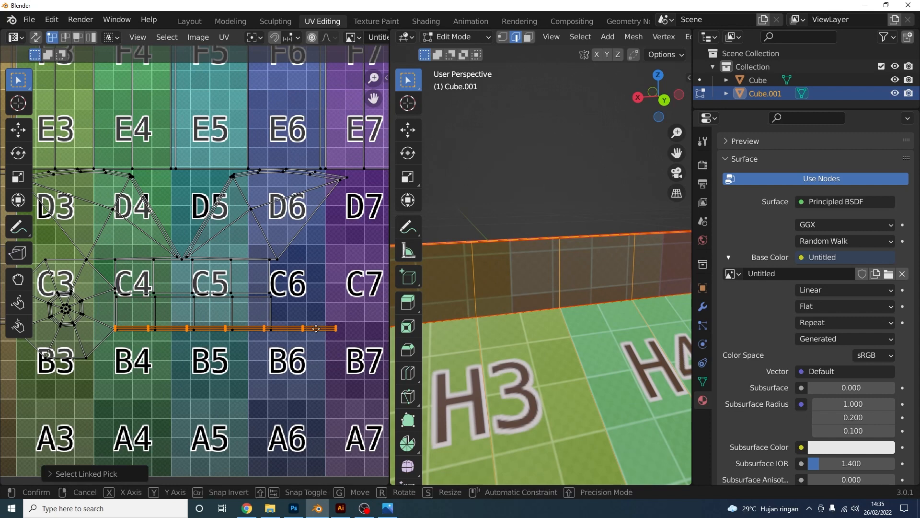
left_click(317, 381)
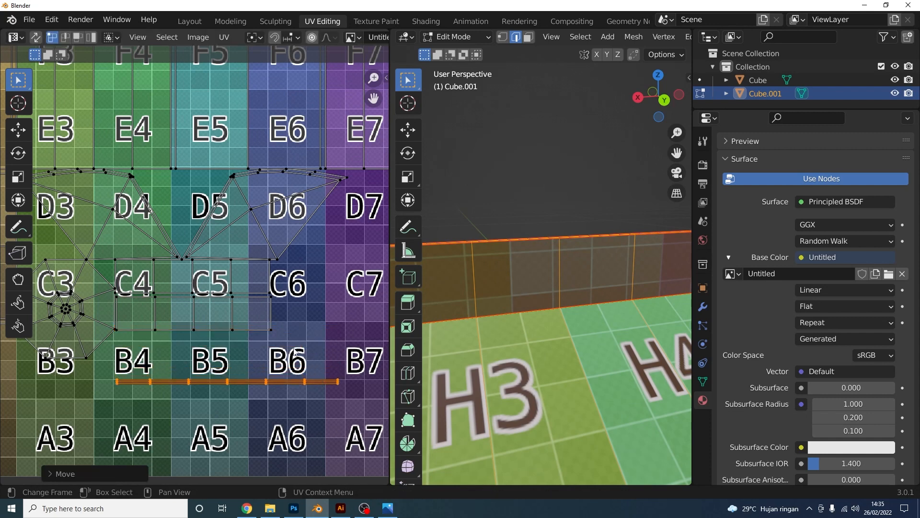
Move the carton-top island with its neighbour so it sits over cells C4–C6
key("alt+a")
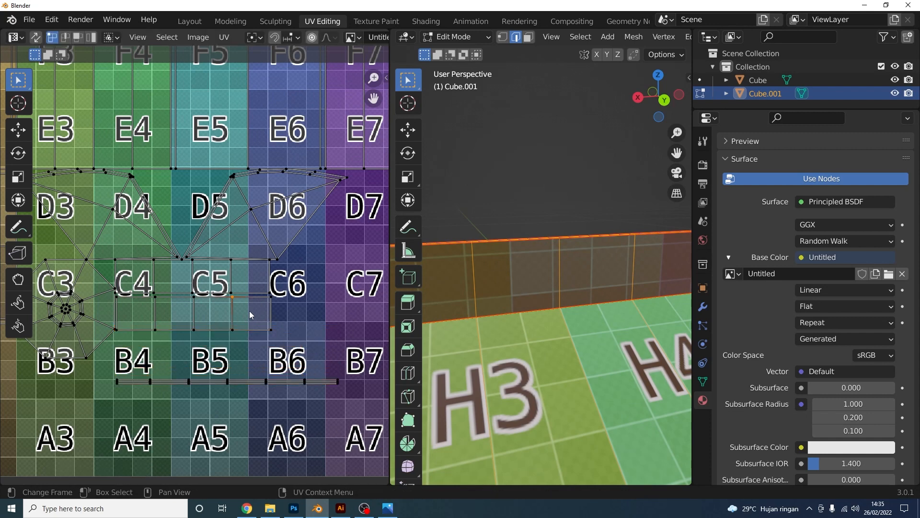
key("l")
key("l")
key("g")
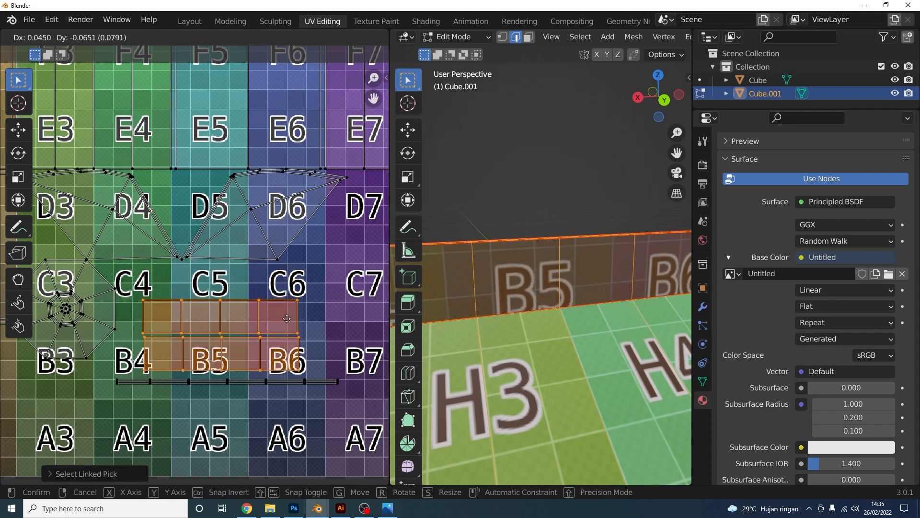
left_click(290, 296)
middle_click_drag(594, 297, 688, 299)
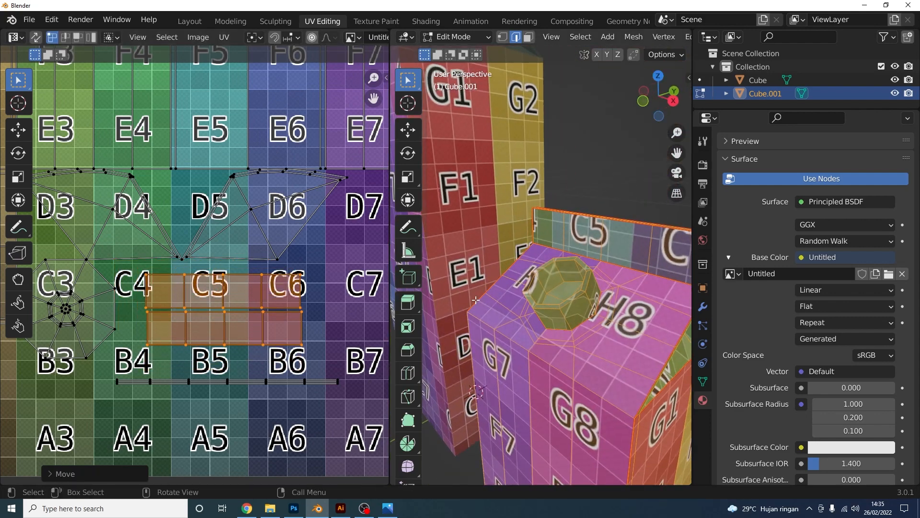
scroll(266, 310, "down", 2)
scroll(267, 309, "up", 2)
scroll(254, 297, "down", 4)
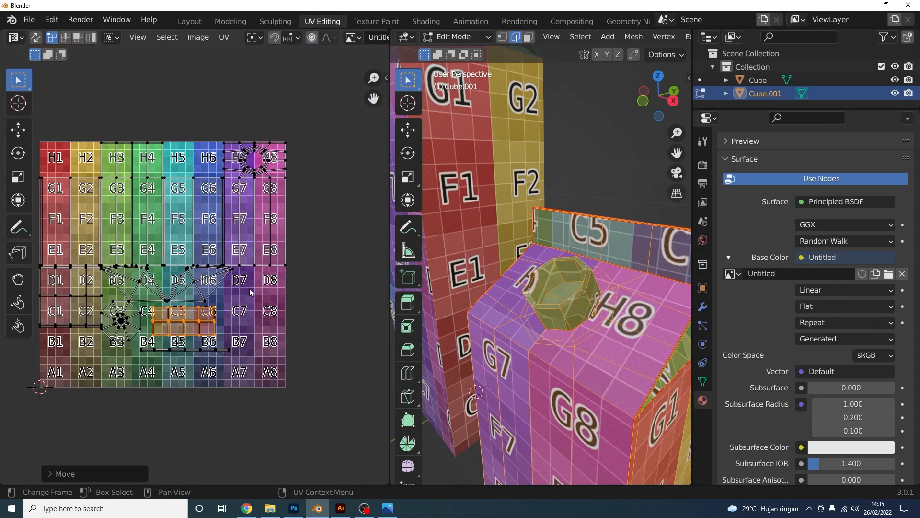
scroll(551, 319, "down", 2)
middle_click_drag(551, 319, 585, 312)
scroll(573, 321, "down", 2)
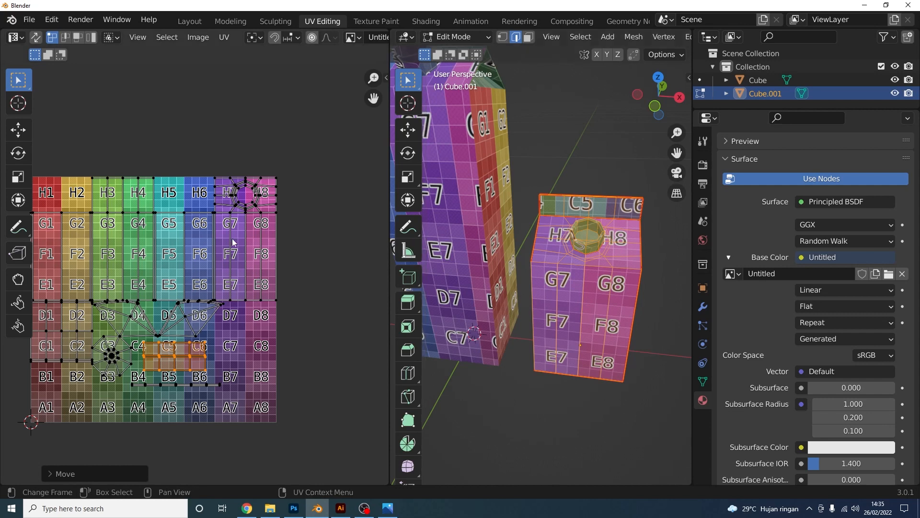
scroll(256, 207, "up", 1)
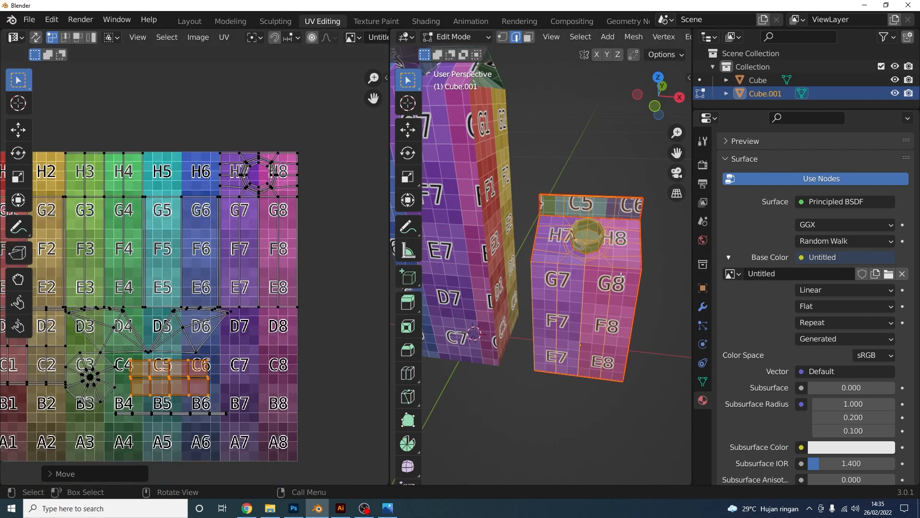
scroll(245, 187, "up", 3)
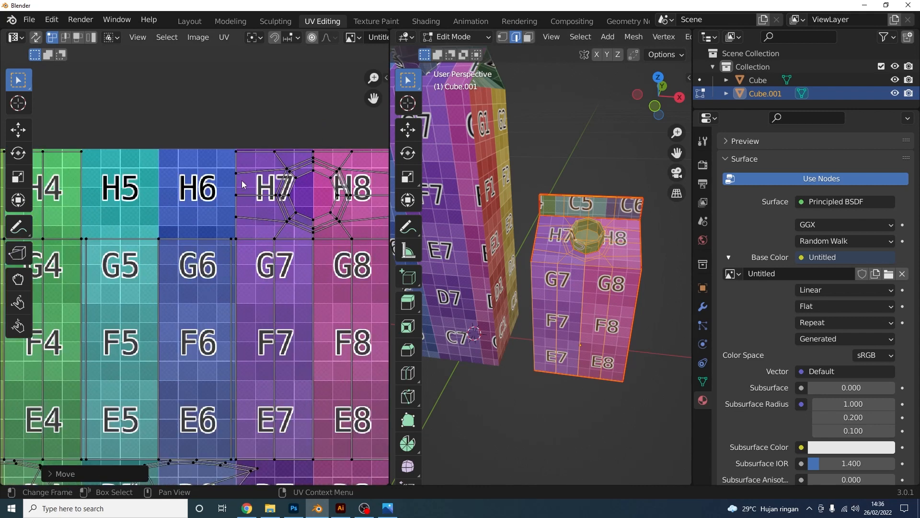
scroll(307, 262, "down", 2)
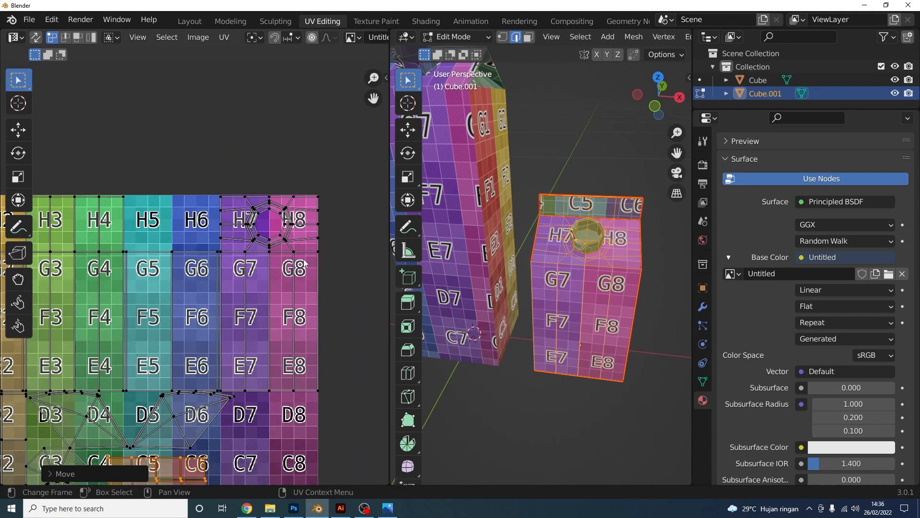
scroll(626, 234, "up", 1)
middle_click_drag(626, 234, 575, 240, "shift")
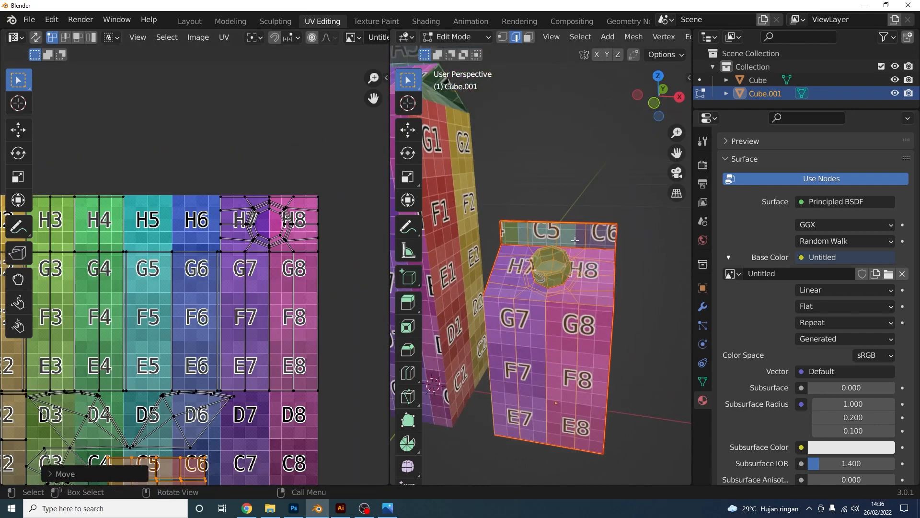
middle_click_drag(205, 442, 222, 279)
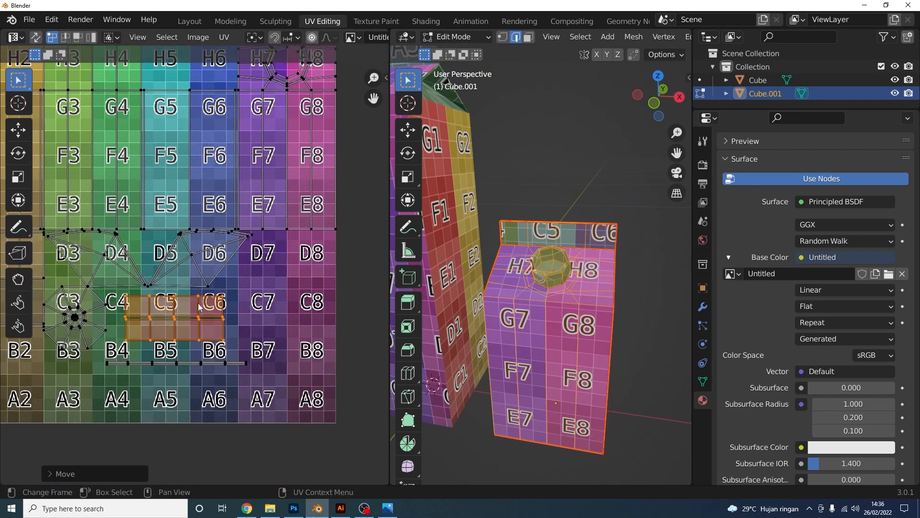
middle_click_drag(527, 268, 582, 302)
scroll(511, 294, "down", 2)
scroll(275, 284, "down", 2)
middle_click_drag(623, 331, 713, 338)
scroll(194, 273, "up", 3)
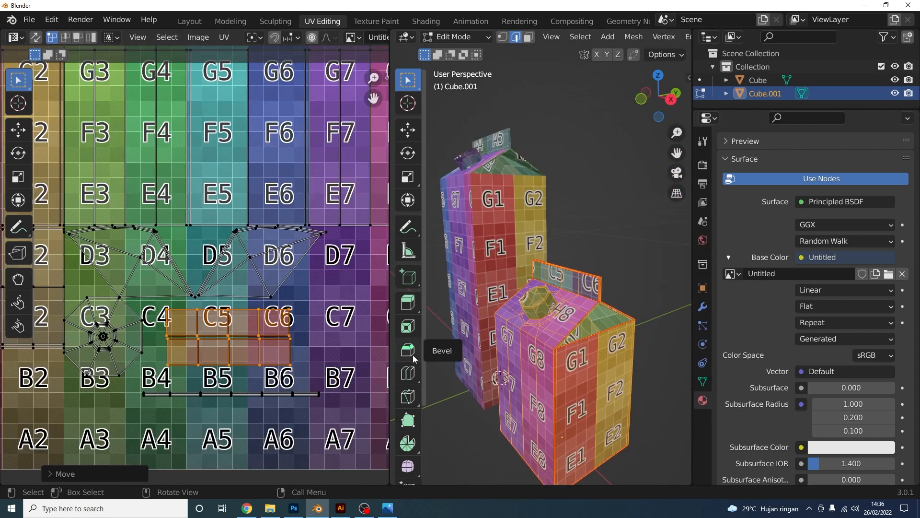
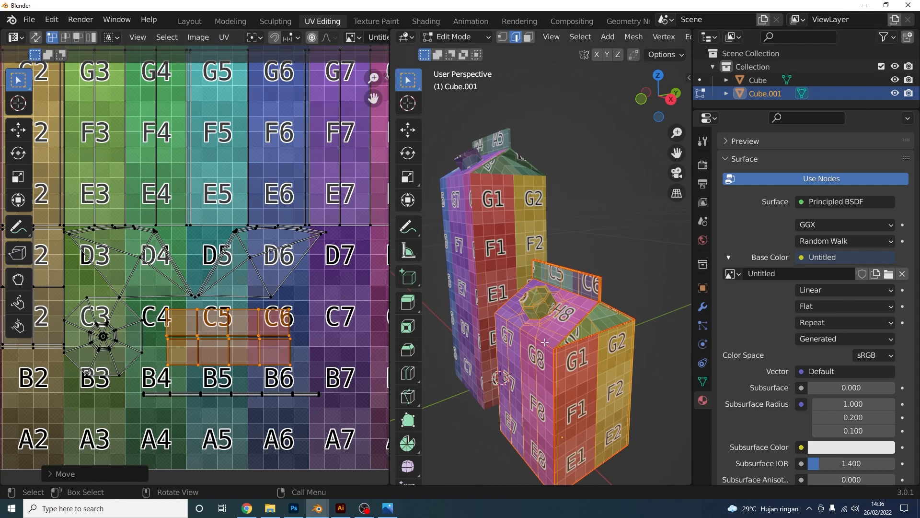
Zoom out until both cartons and the full lettered UV grid are visible
scroll(533, 333, "down", 2)
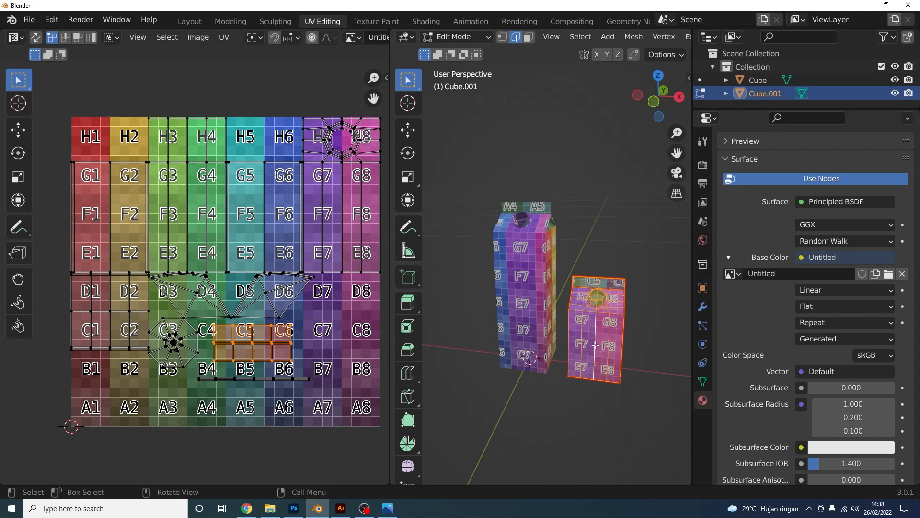
Start a UV layout export for Cube.001 at 2000 × 2000 pixels
left_click(223, 37)
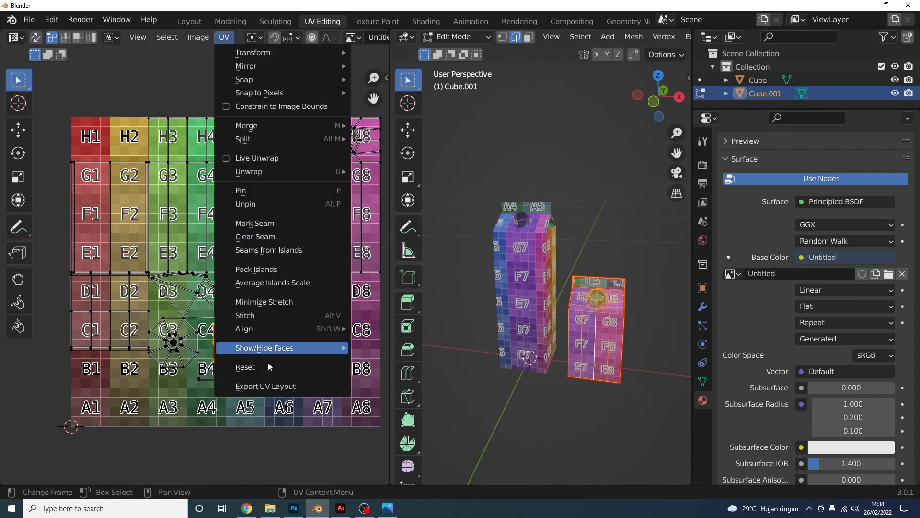
left_click(271, 386)
left_click(761, 146)
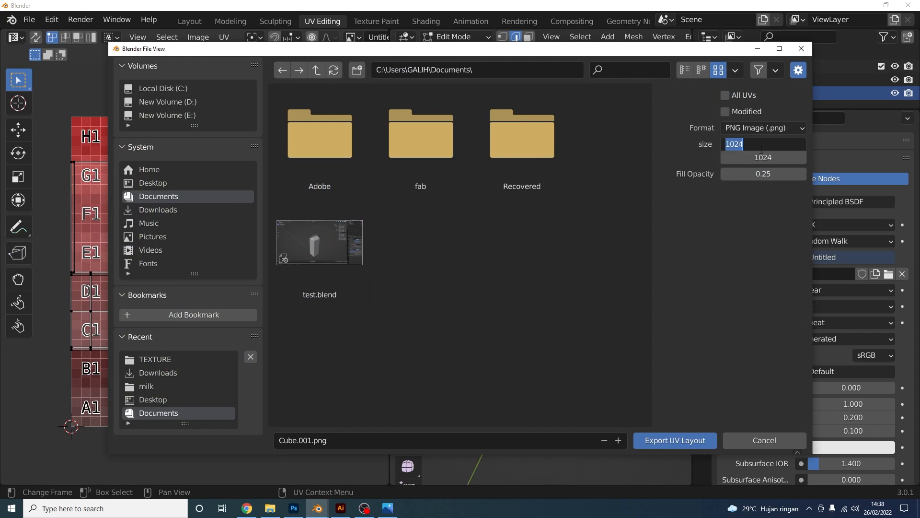
type("2")
type("000")
key("Return")
left_click(761, 154)
type("2000")
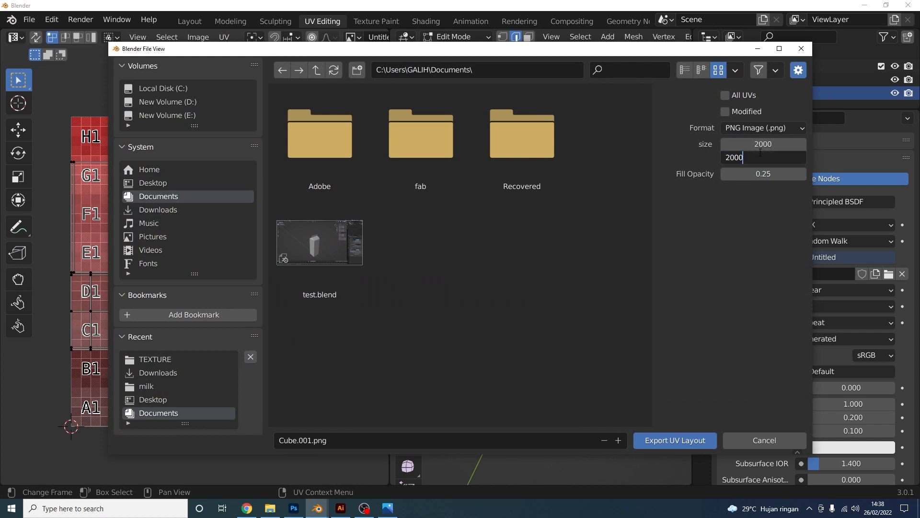
key("Return")
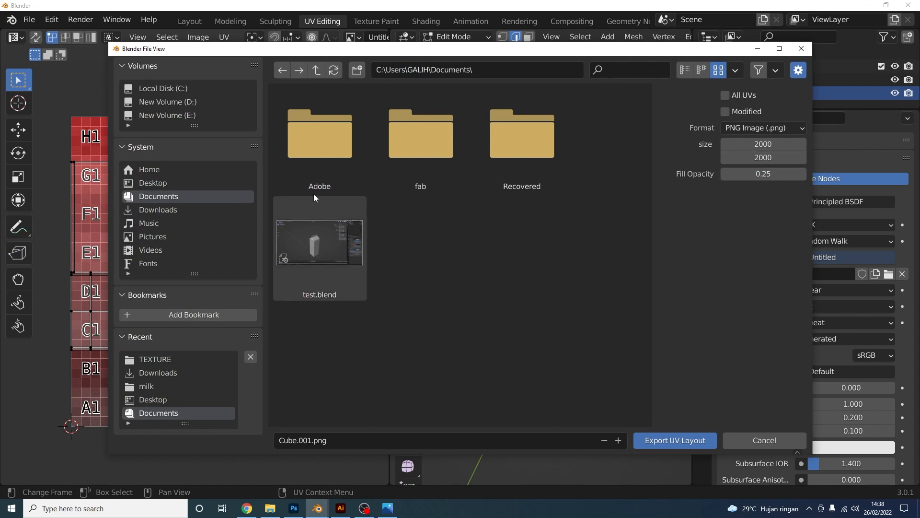
Save the layout as pendek.png in Desktop\milk\TEXTURE
left_click(207, 183)
double_click(318, 138)
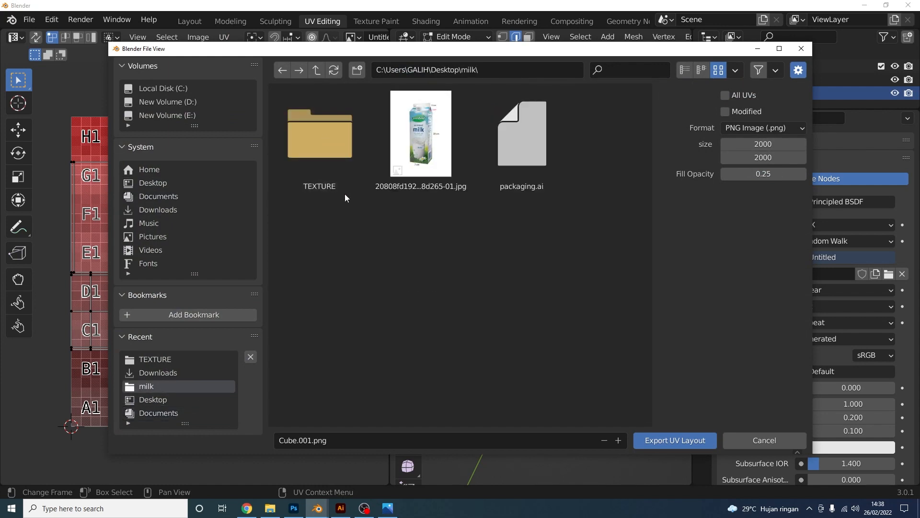
double_click(333, 144)
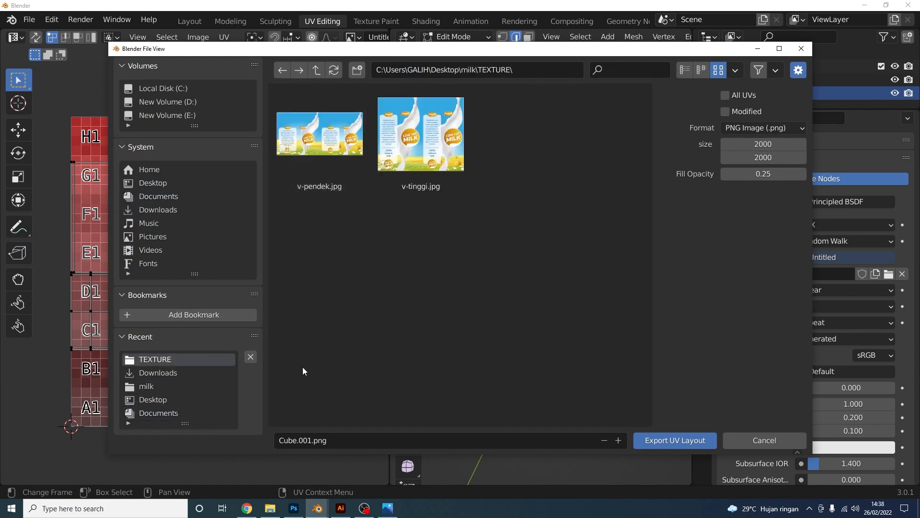
left_click(318, 439)
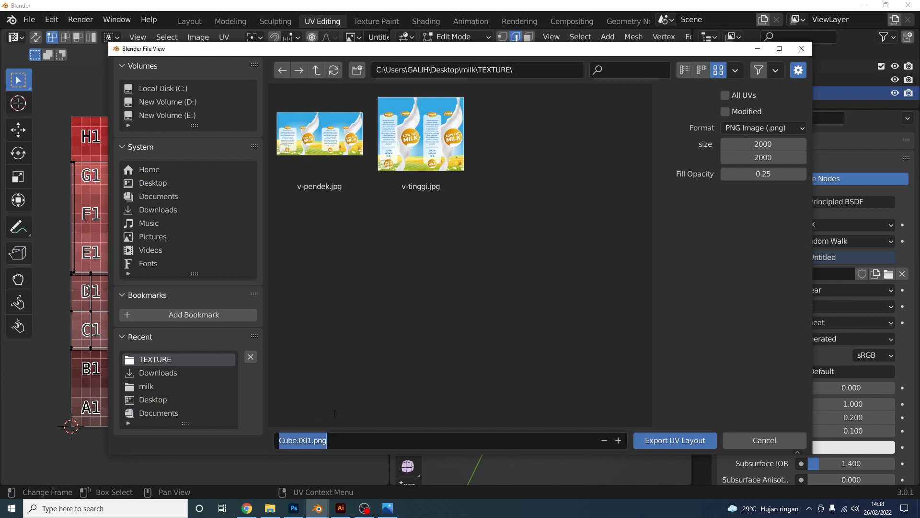
type("penderjk")
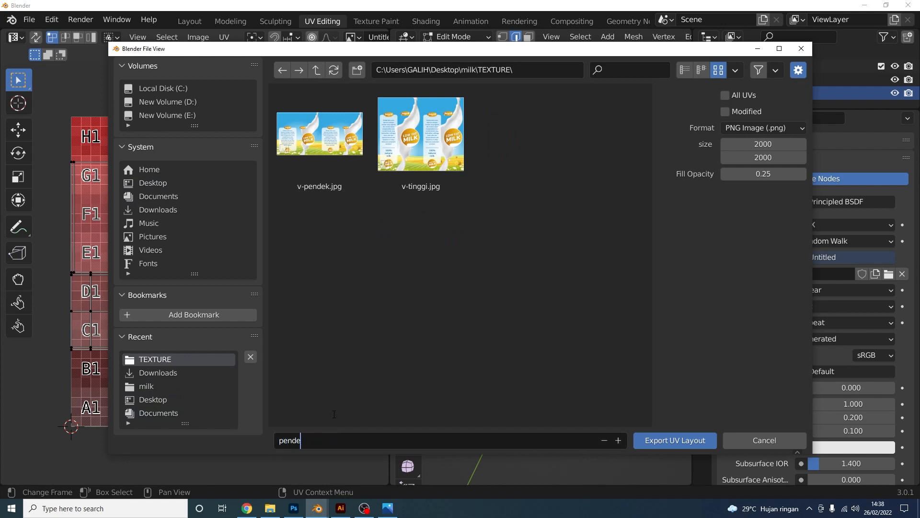
left_click(681, 439)
left_click(458, 36)
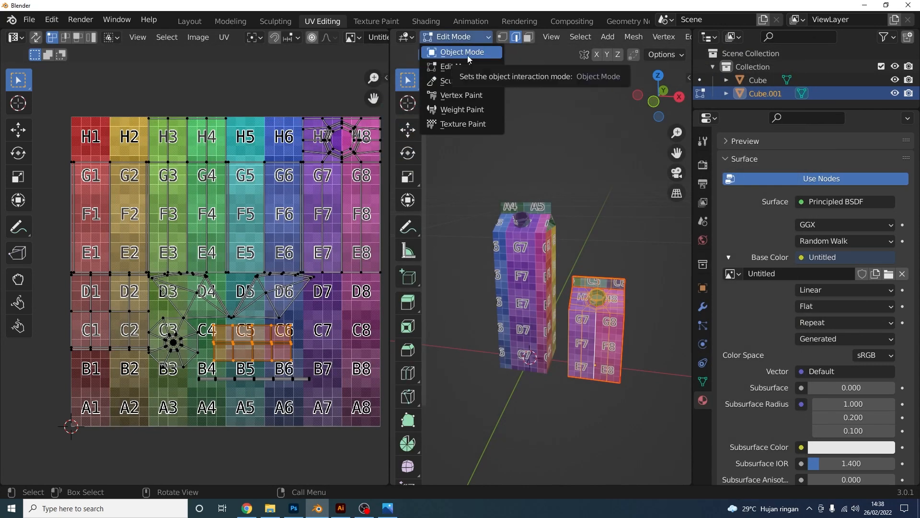
Switch to Object Mode, select the tall carton Cube, and enter Edit Mode
left_click(467, 55)
left_click(515, 265)
key("Tab")
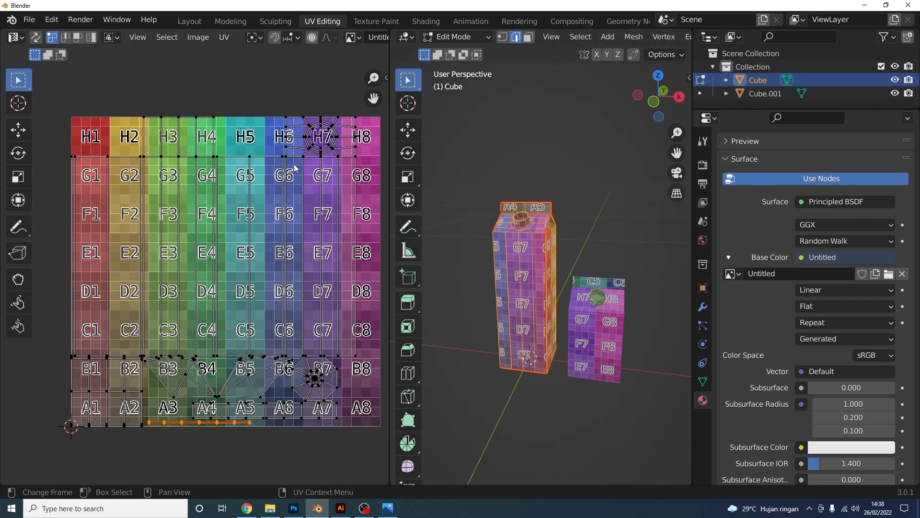
Start a UV layout export into Desktop\milk\TEXTURE named tinggi
left_click(223, 37)
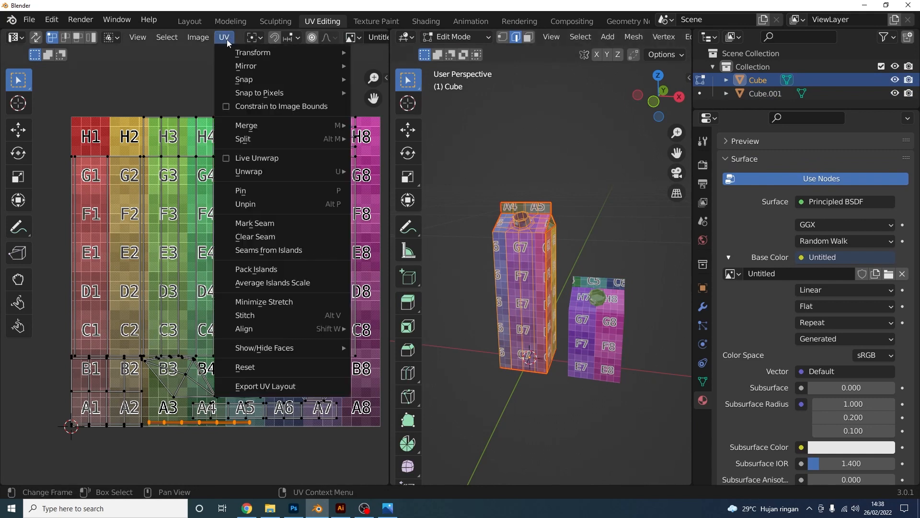
left_click(270, 385)
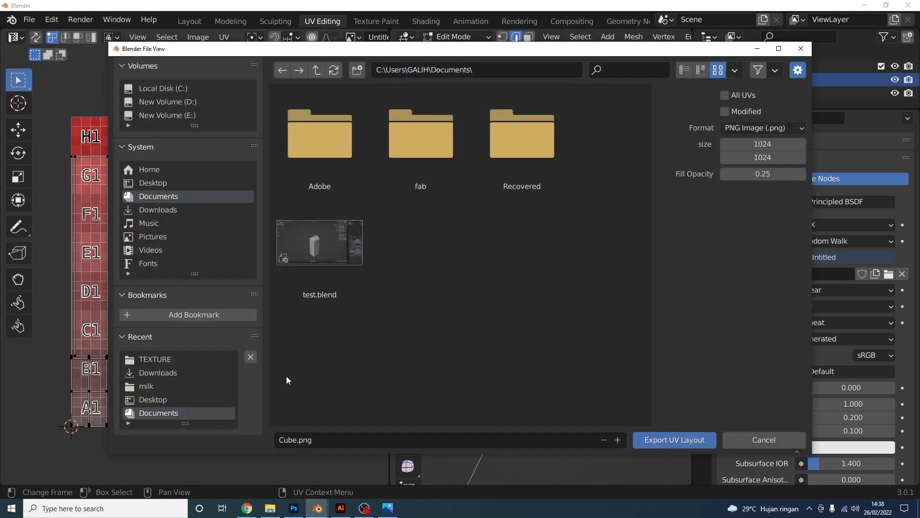
left_click(184, 186)
double_click(316, 143)
double_click(327, 140)
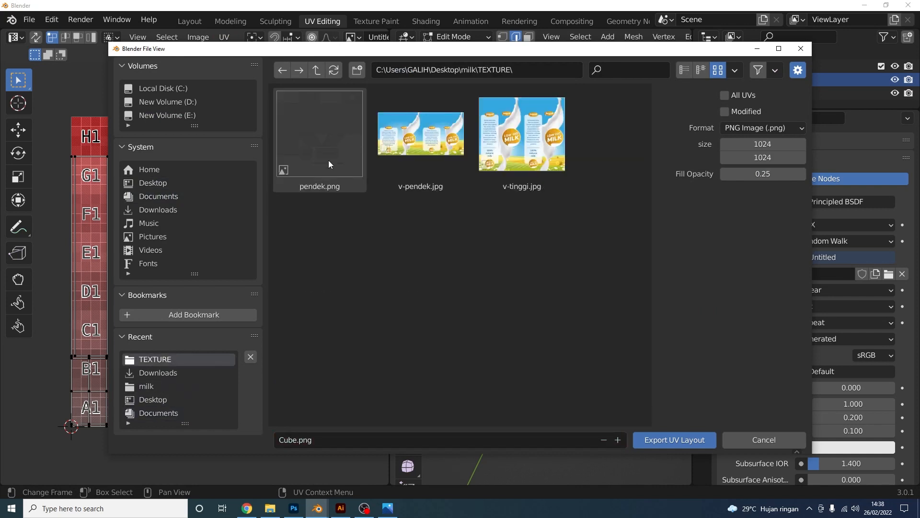
left_click(338, 432)
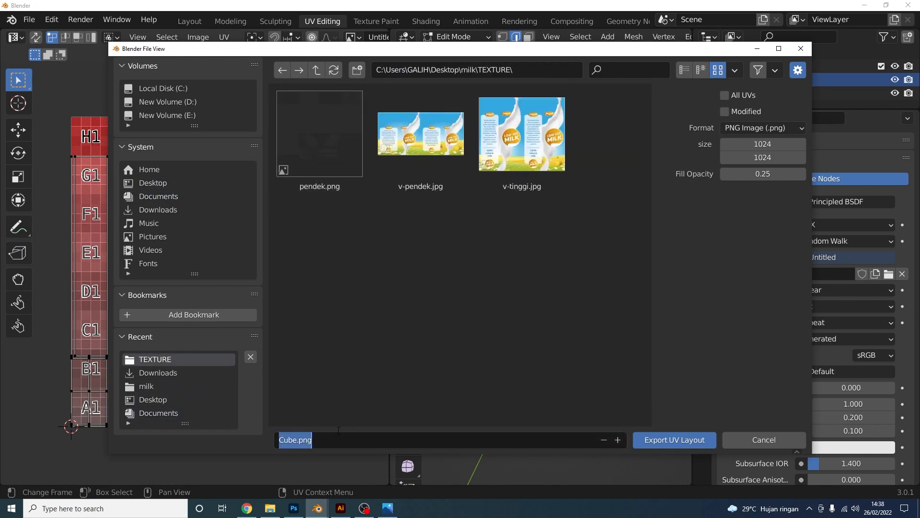
type("tinggi")
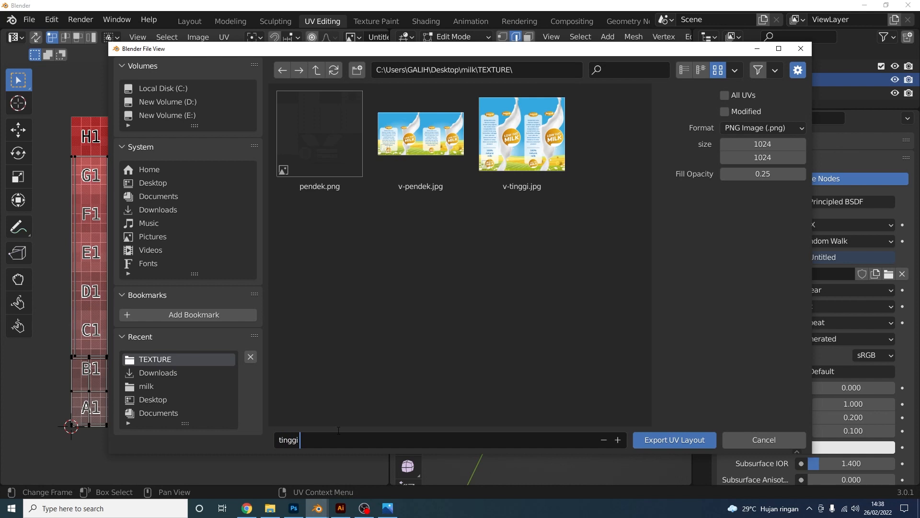
Set the export size to 2000 × 2000 and save tinggi .png
left_click(767, 146)
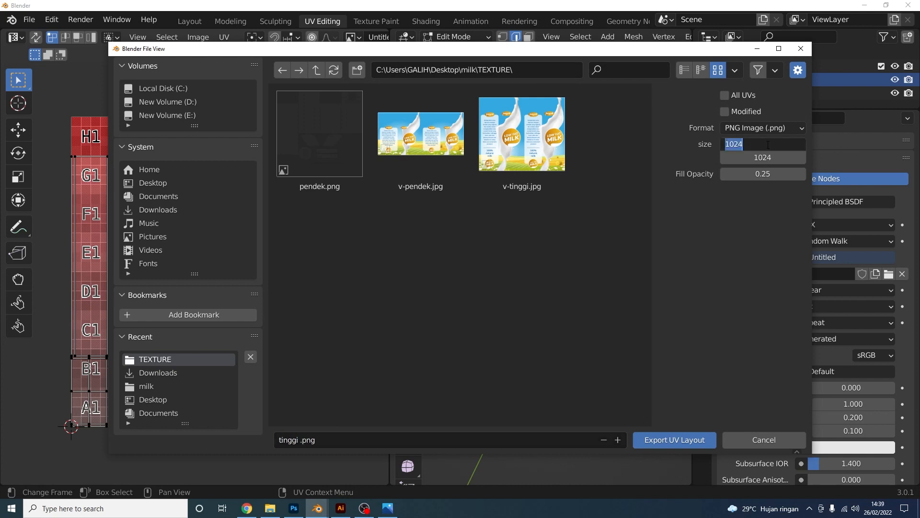
type("2000")
left_click(769, 158)
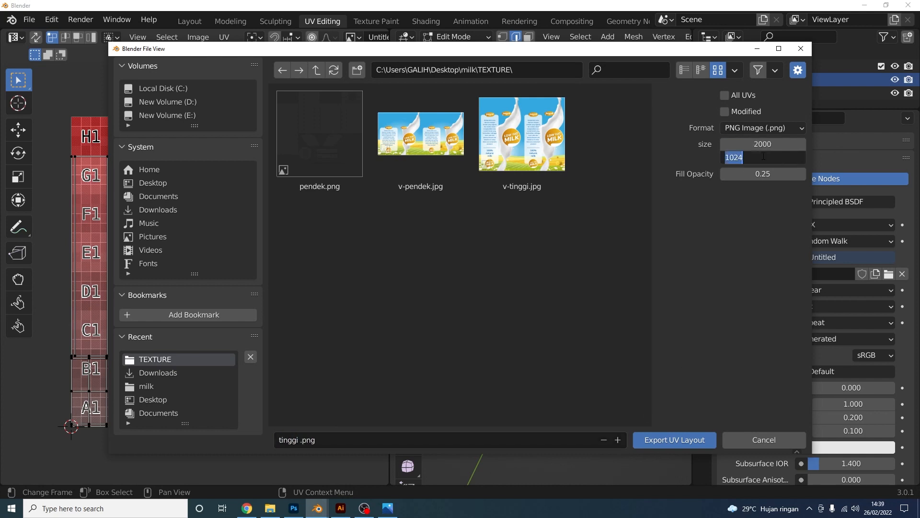
type("2000")
key("Return")
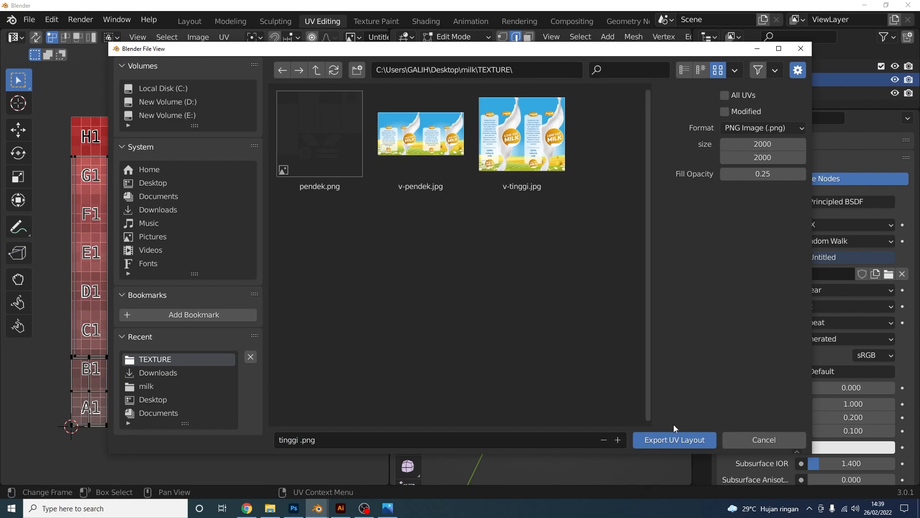
left_click(674, 439)
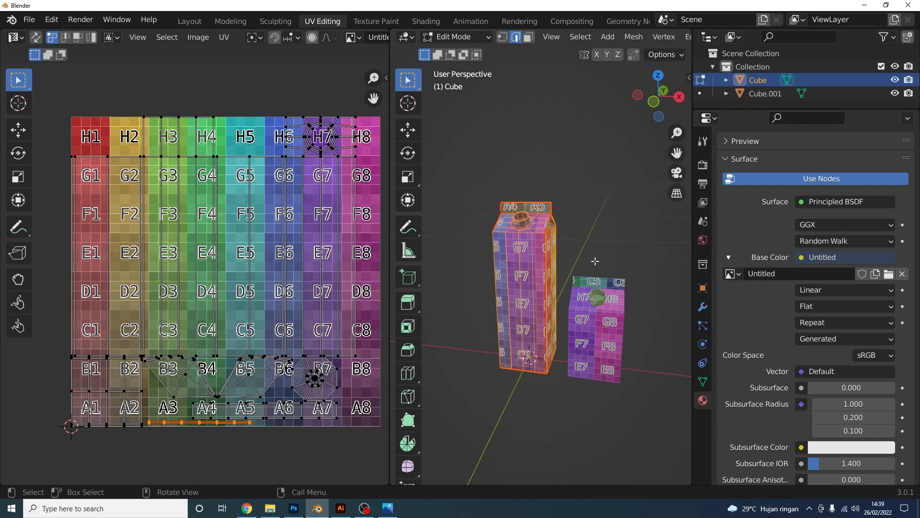
Open pendek.png and tinggi .png in Photoshop, then bring up packaging.ai in Illustrator
left_click(294, 508)
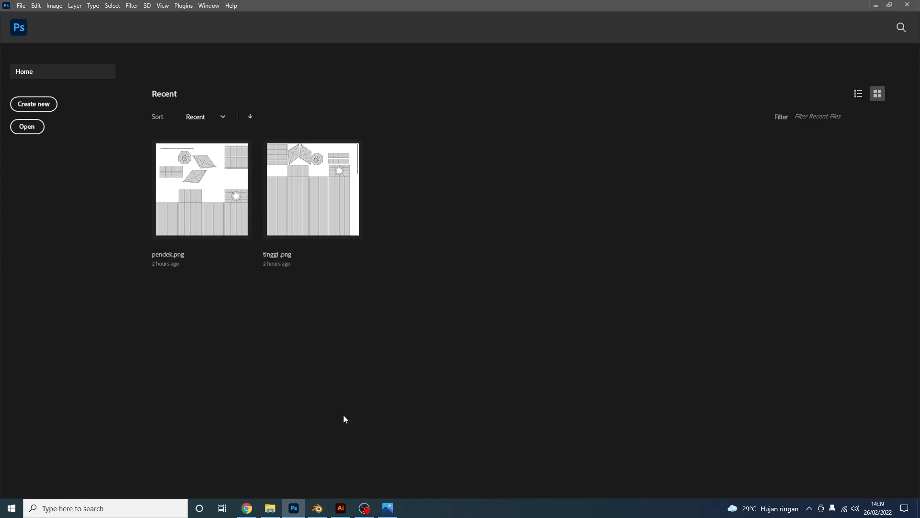
left_click(270, 508)
left_click_drag(160, 130, 109, 72)
left_click_drag(109, 72, 388, 354)
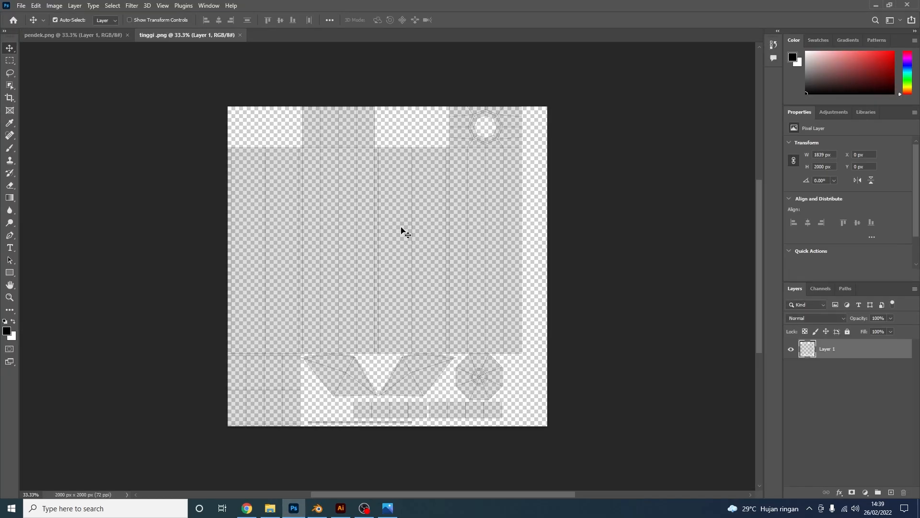
left_click(66, 34)
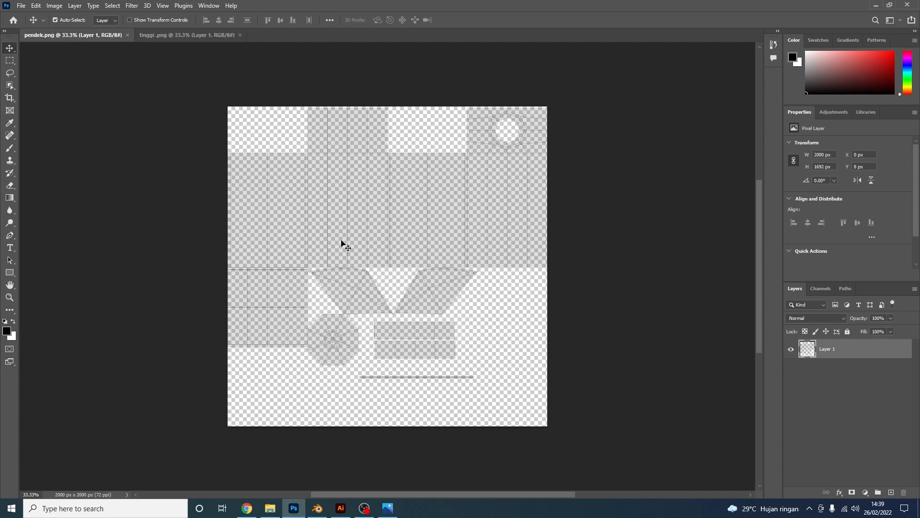
left_click(340, 508)
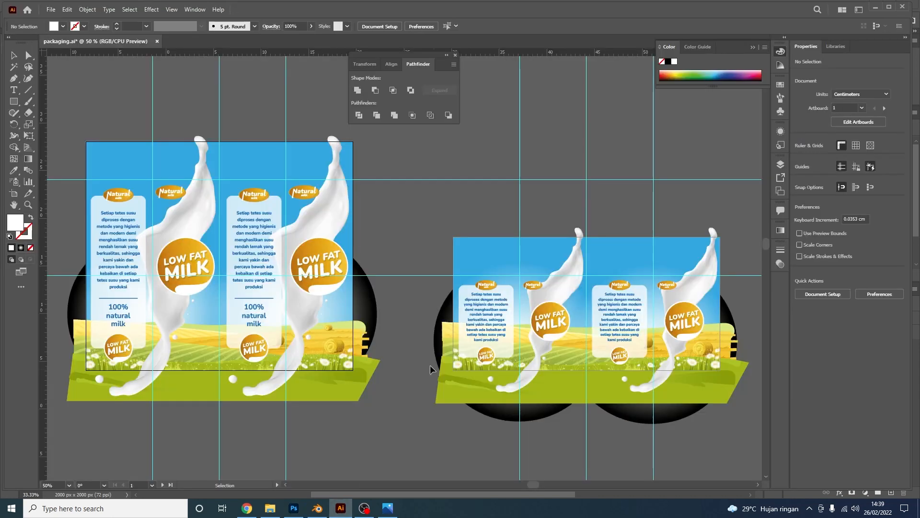
scroll(404, 346, "down", 2, "alt")
scroll(324, 325, "up", 2, "alt")
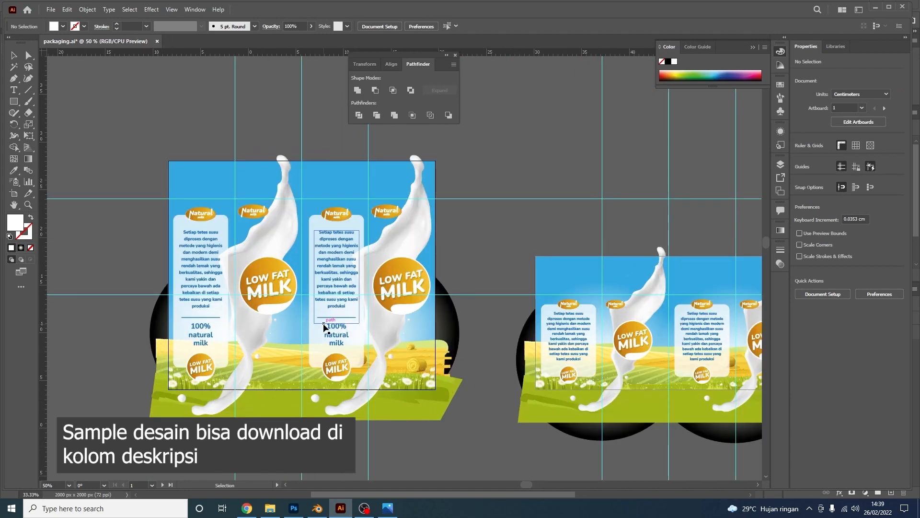
scroll(324, 326, "down", 1)
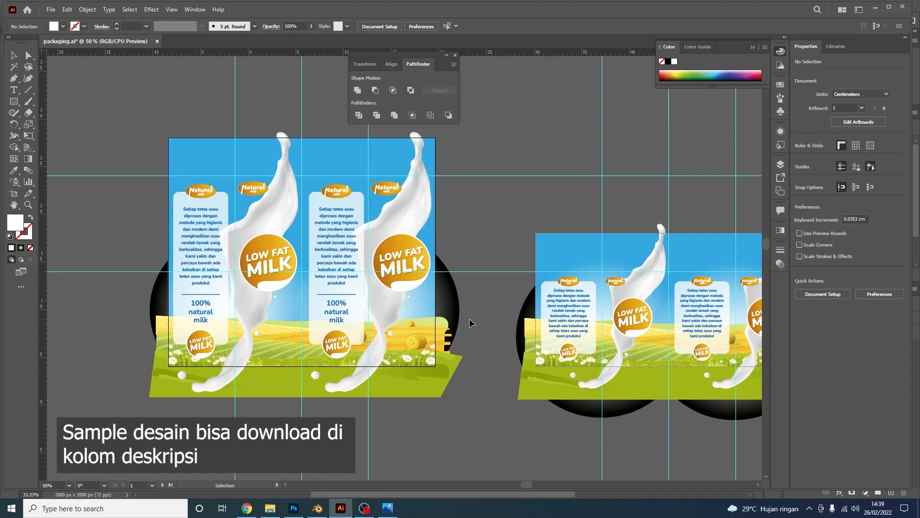
scroll(470, 322, "up", 1, "alt")
scroll(469, 322, "up", 1)
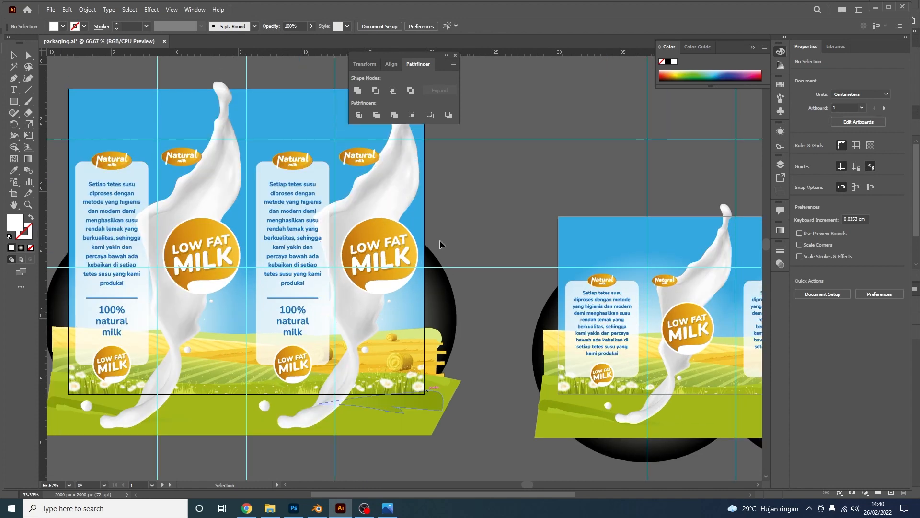
scroll(426, 144, "up", 5)
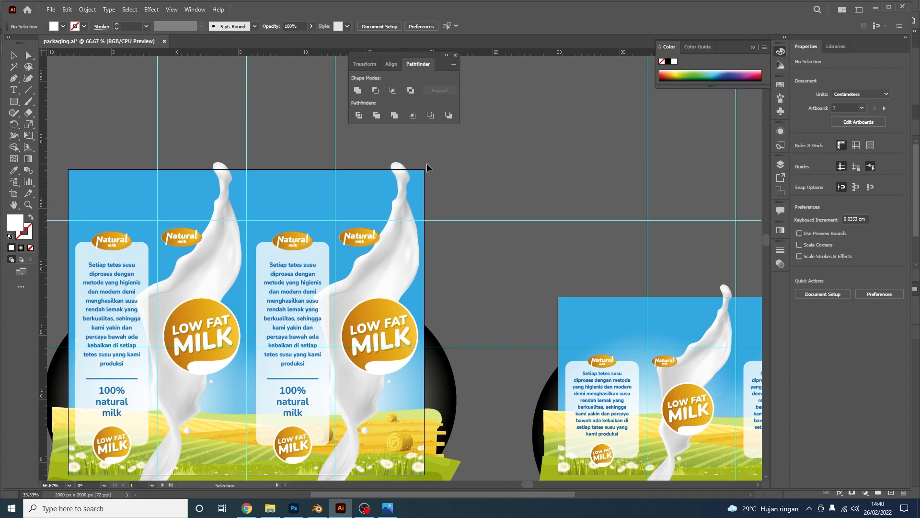
scroll(527, 288, "down", 8)
scroll(527, 287, "right", 15, "shift")
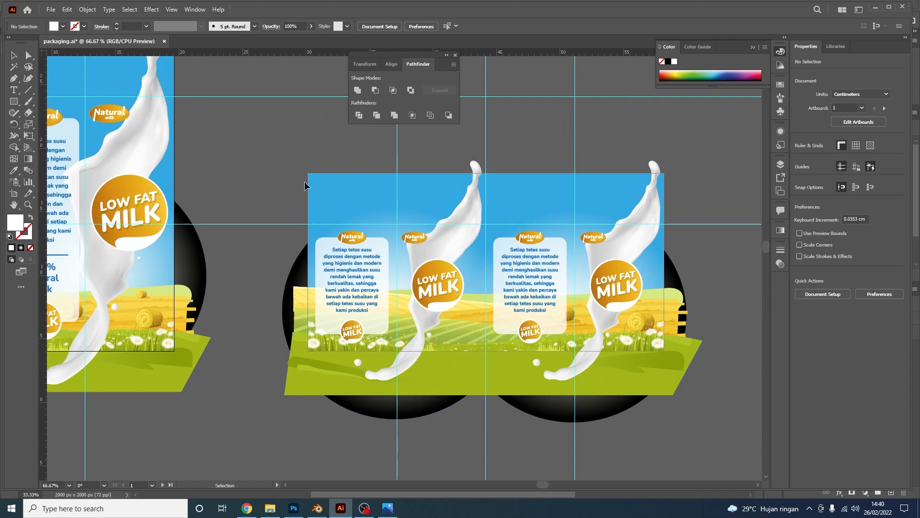
scroll(415, 239, "down", 1, "alt")
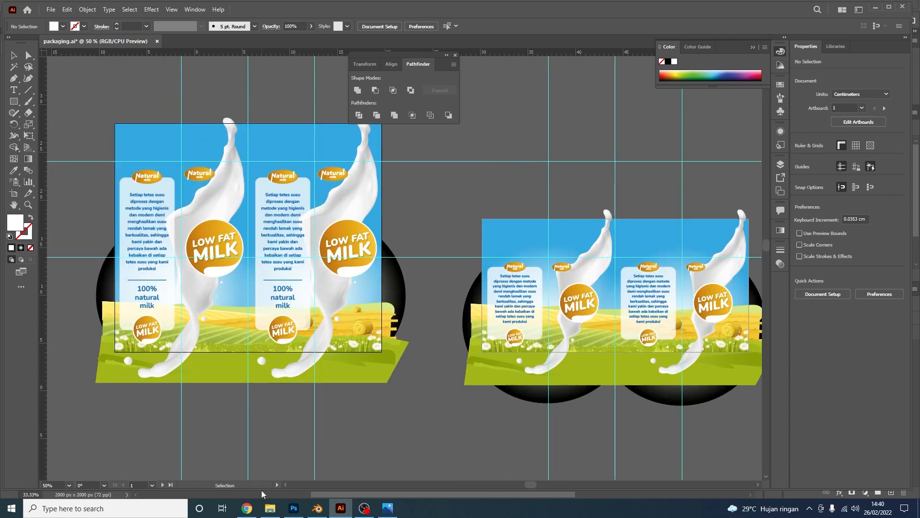
left_click(269, 507)
left_click(215, 89)
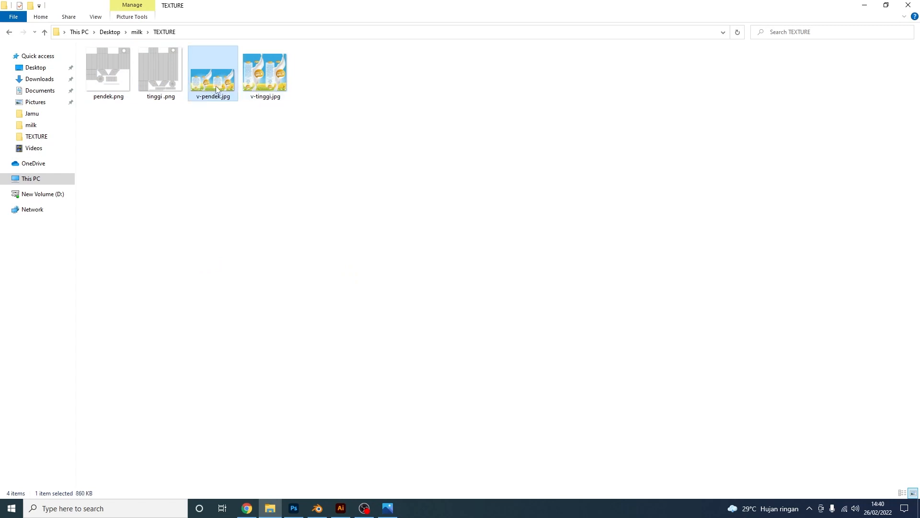
Drag v-pendek.jpg from the TEXTURE folder onto the pendek.png canvas
left_click_drag(216, 89, 476, 234)
Commit v-pendek, move it below the UV layout layer, and shift it down 8 px
key("Return")
left_click_drag(847, 351, 845, 382)
scroll(476, 86, "up", 5, "alt")
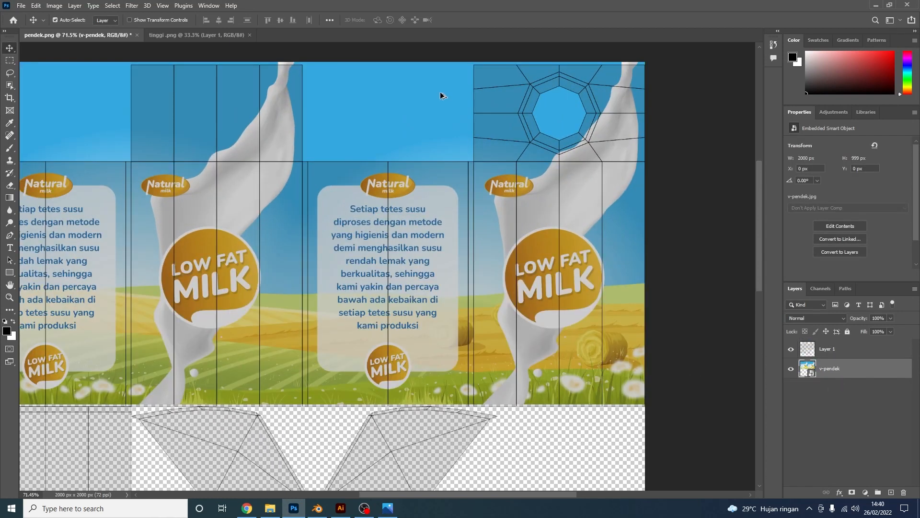
left_click_drag(446, 89, 446, 93)
Draw a black rectangle covering the whole pendek.png canvas
scroll(462, 130, "down", 5, "alt")
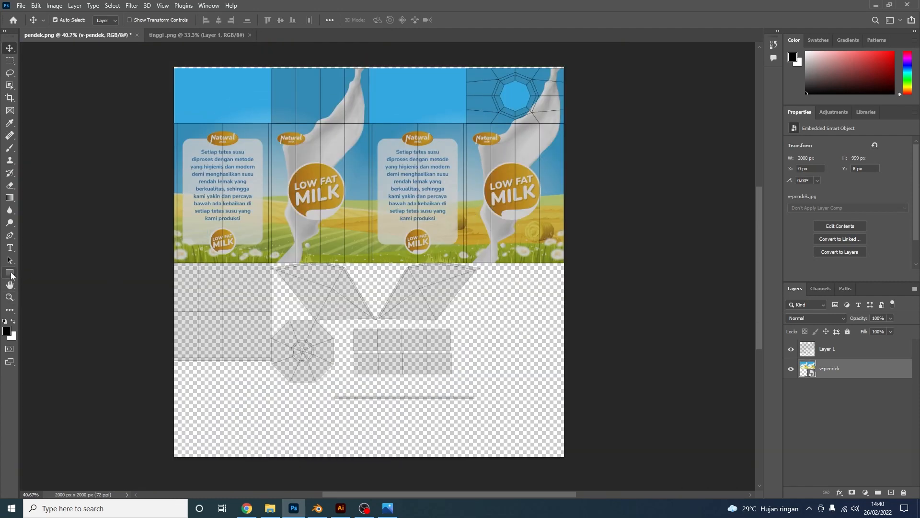
left_click(10, 273)
left_click_drag(167, 60, 572, 461)
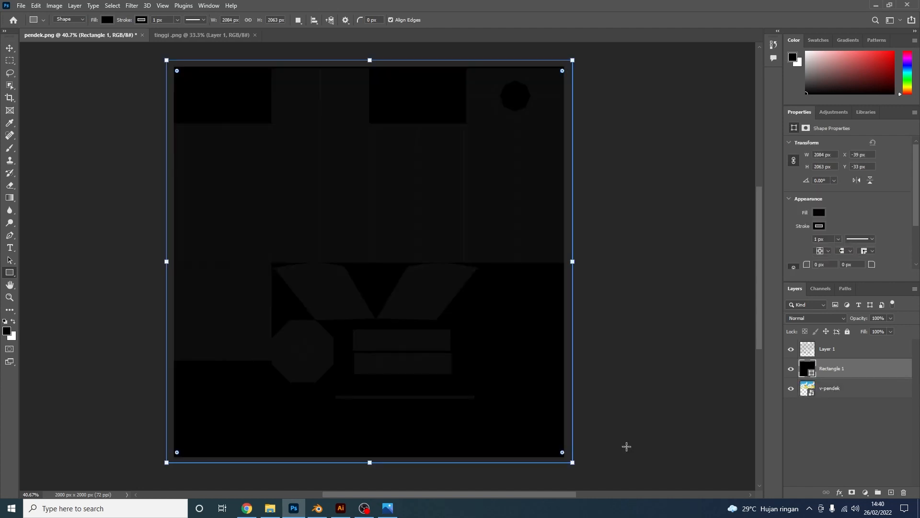
Move Rectangle 1 behind the artwork and fill it with the artwork's sky blue
left_click_drag(845, 371, 822, 407)
double_click(807, 388)
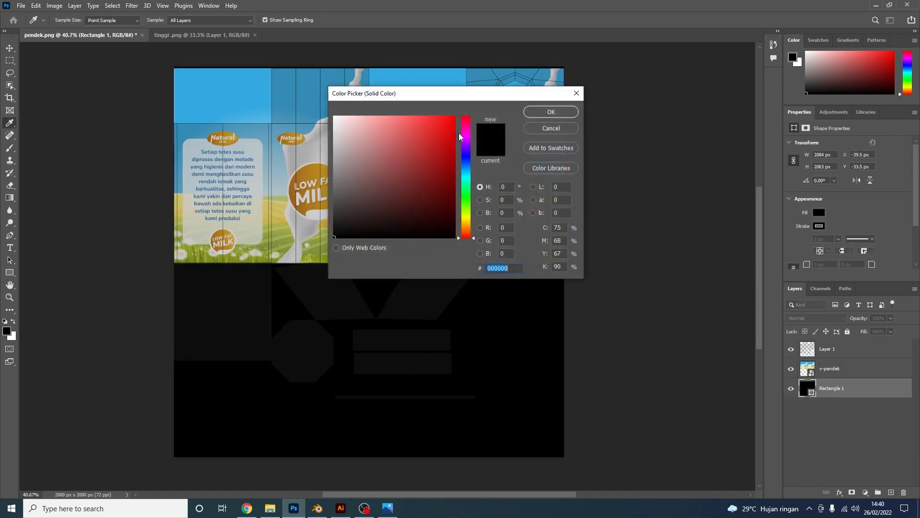
left_click(429, 78)
left_click(551, 112)
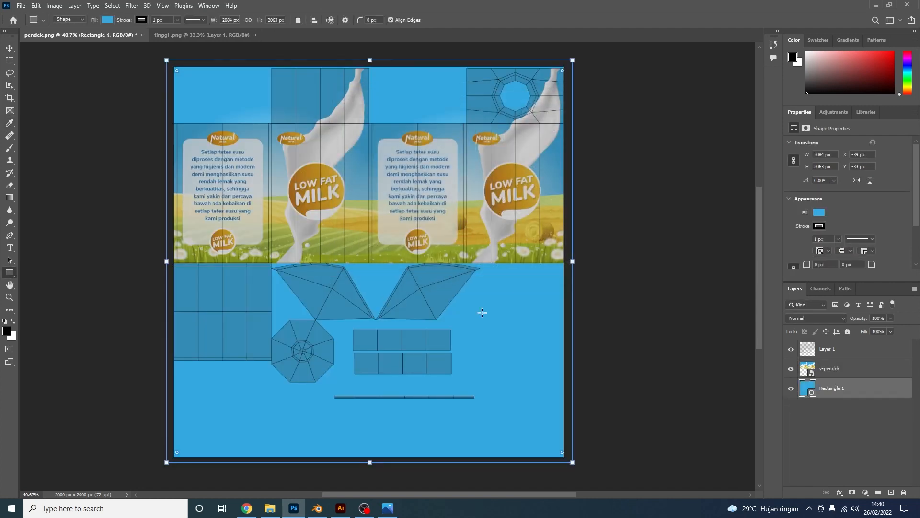
scroll(444, 339, "up", 5, "alt")
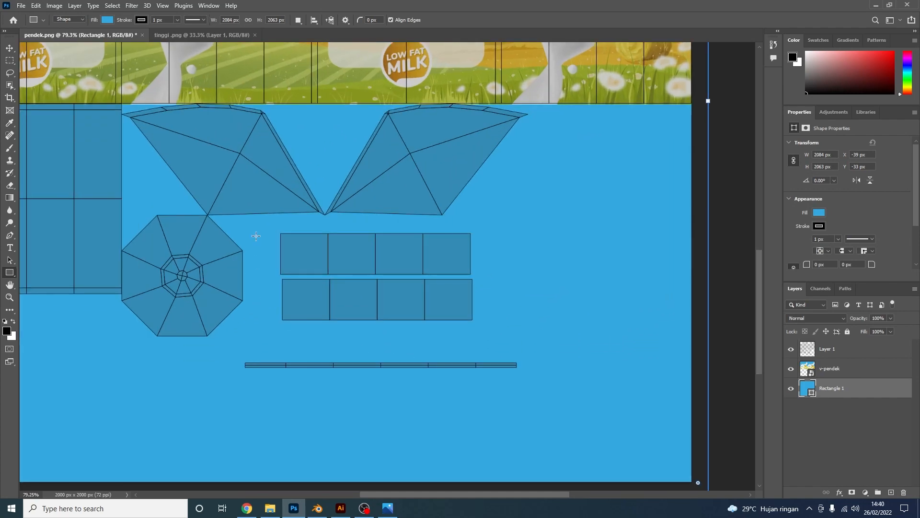
scroll(264, 239, "down", 2, "alt")
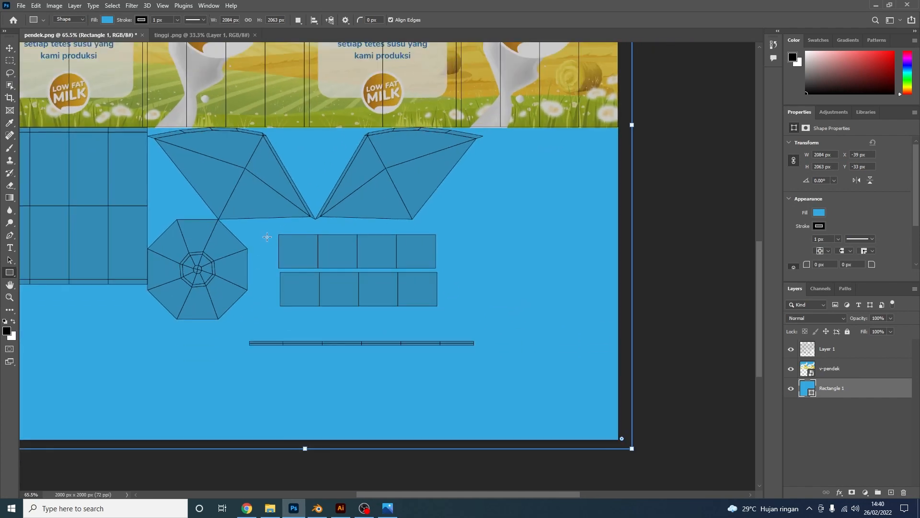
Draw a white (ffffff), outline-free rectangle behind the two rows of boxes
left_click_drag(263, 231, 455, 314)
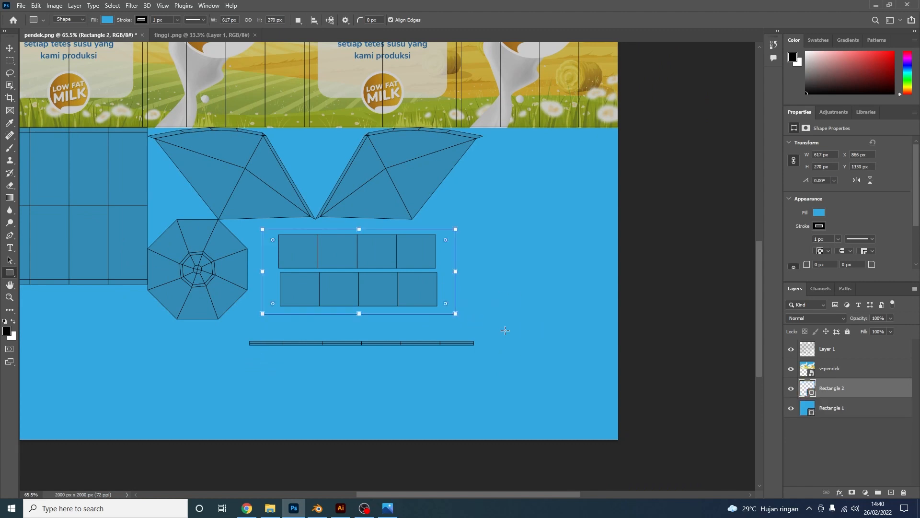
left_click_drag(839, 386, 831, 371)
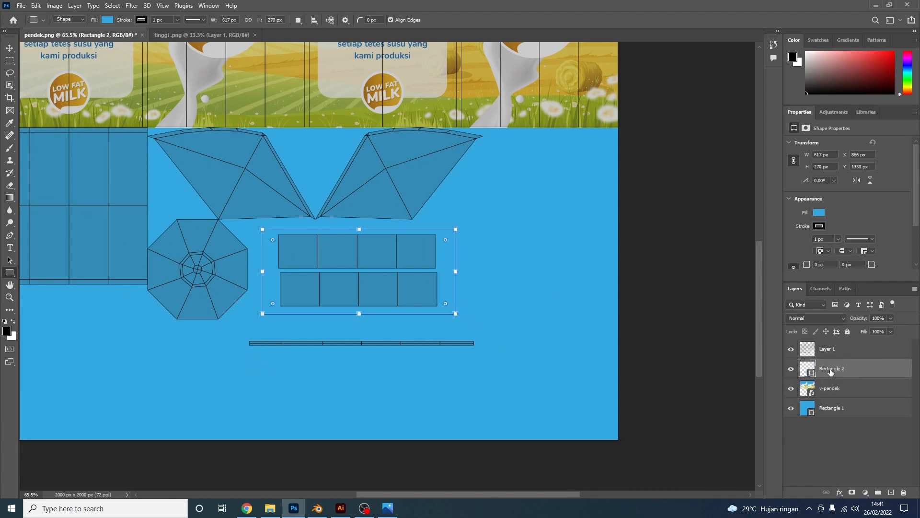
double_click(811, 370)
type("ffffff")
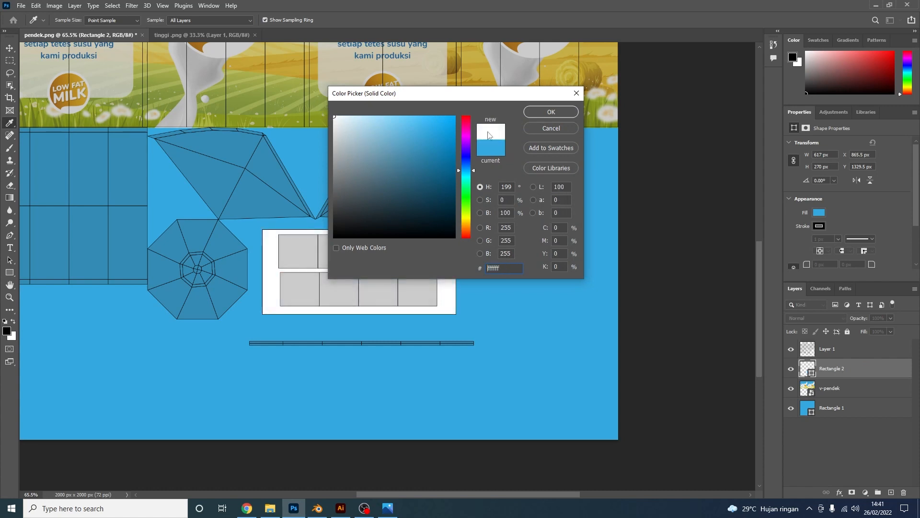
left_click(534, 112)
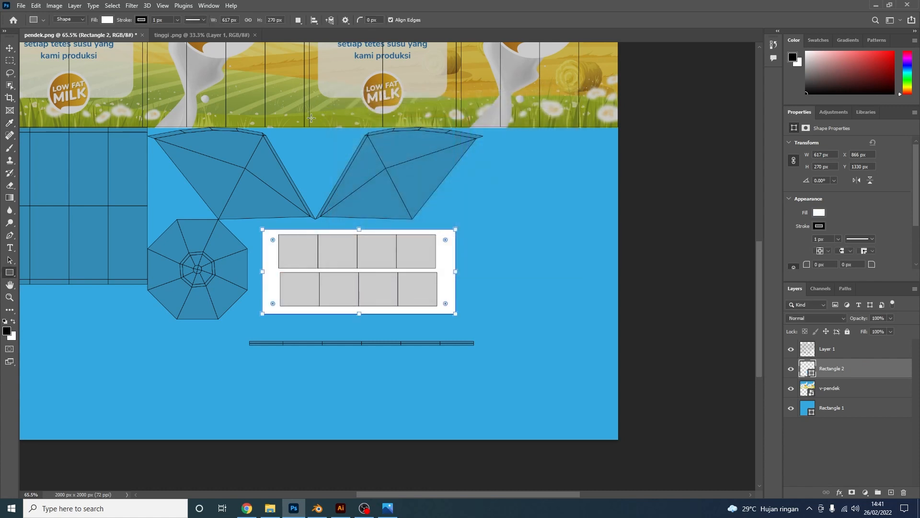
left_click(140, 21)
left_click(86, 39)
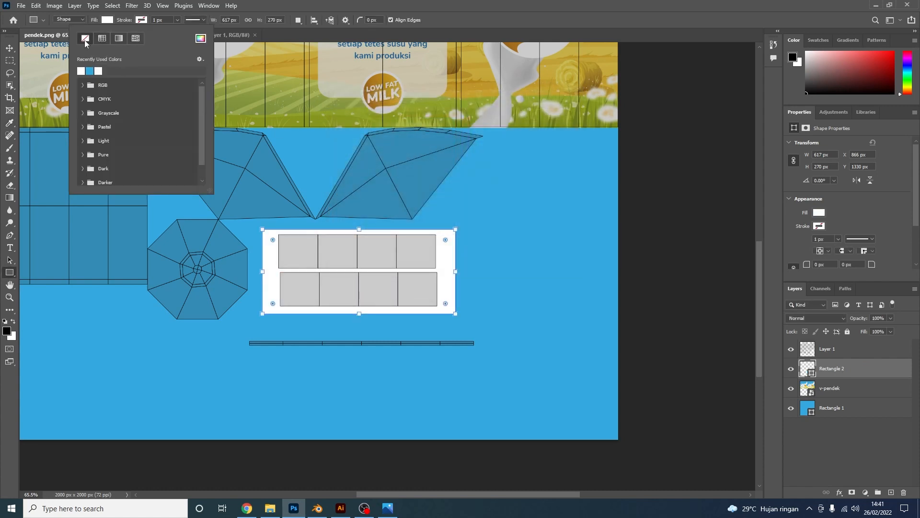
left_click(298, 3)
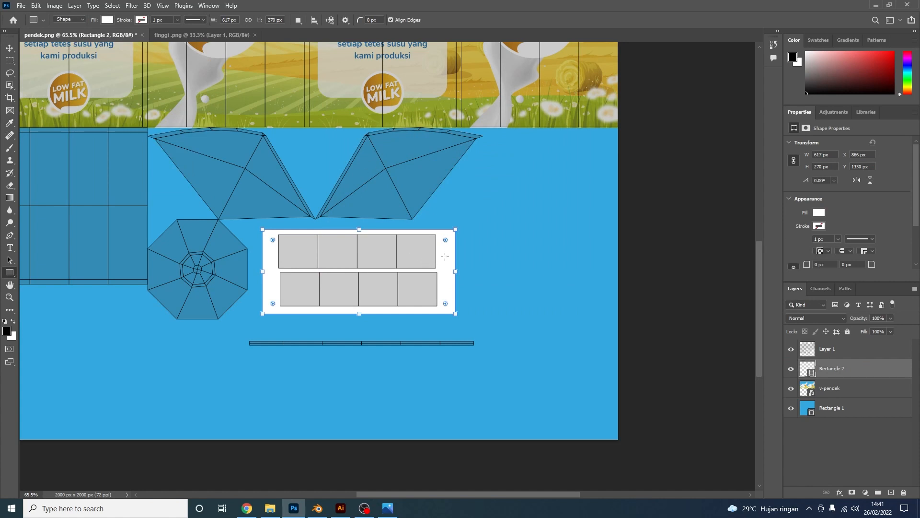
Duplicate the white panel down and resize it to cover the thin strip
key("v")
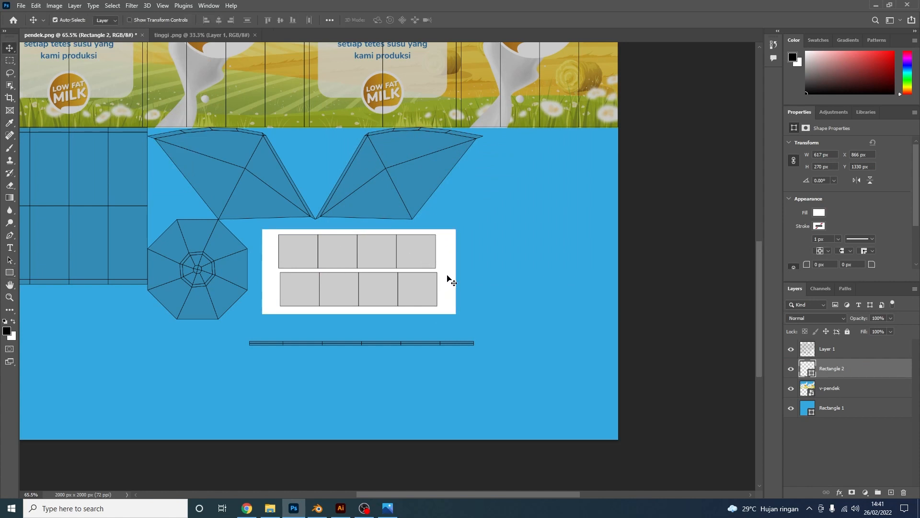
left_click_drag(447, 278, 425, 360, "alt")
key("ctrl+t")
left_click_drag(335, 405, 343, 366)
left_click_drag(433, 343, 496, 342)
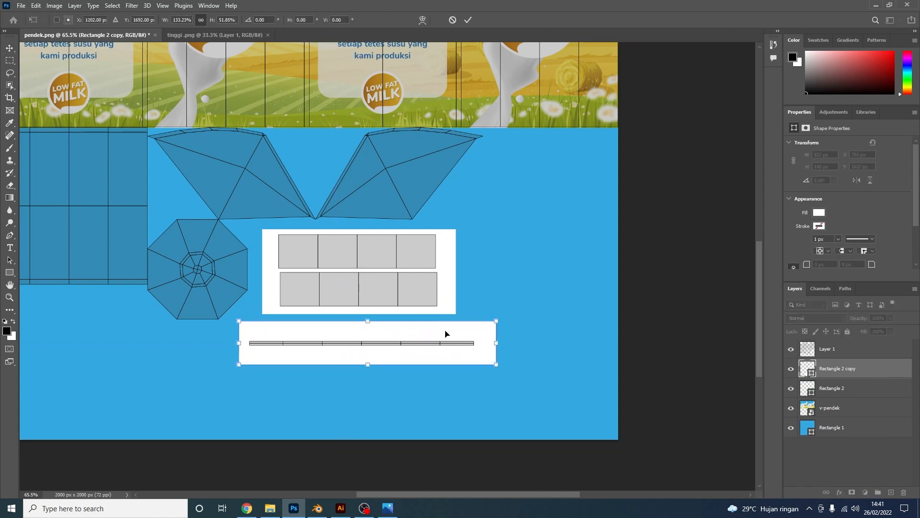
key("Return")
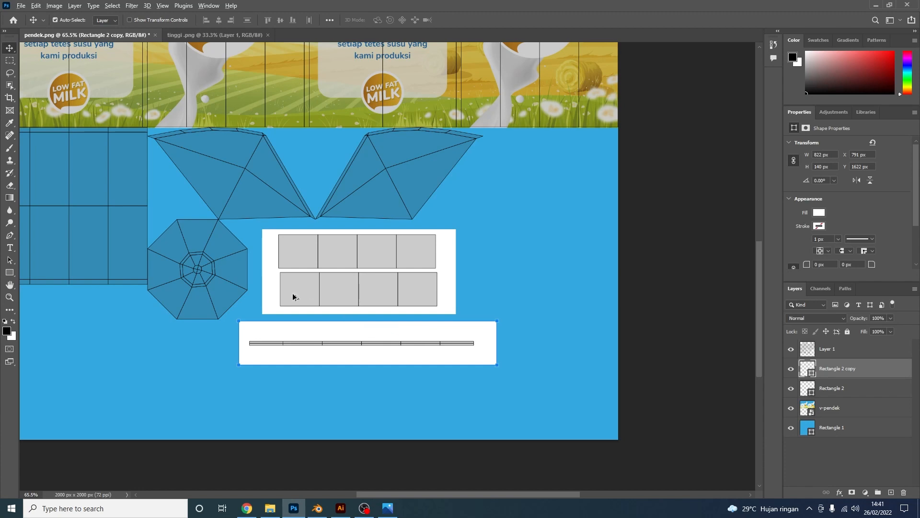
scroll(293, 293, "up", 5, "alt")
scroll(474, 307, "down", 4, "alt")
scroll(373, 302, "up", 10, "alt")
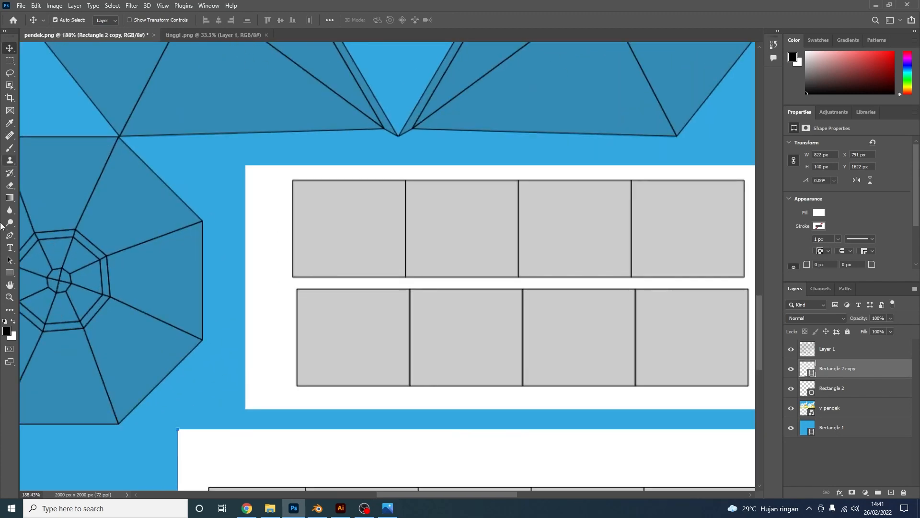
left_click(10, 247)
scroll(328, 261, "up", 3, "alt")
Add 'Production Date : Expired Date :' text in the first upper box
left_click(294, 248)
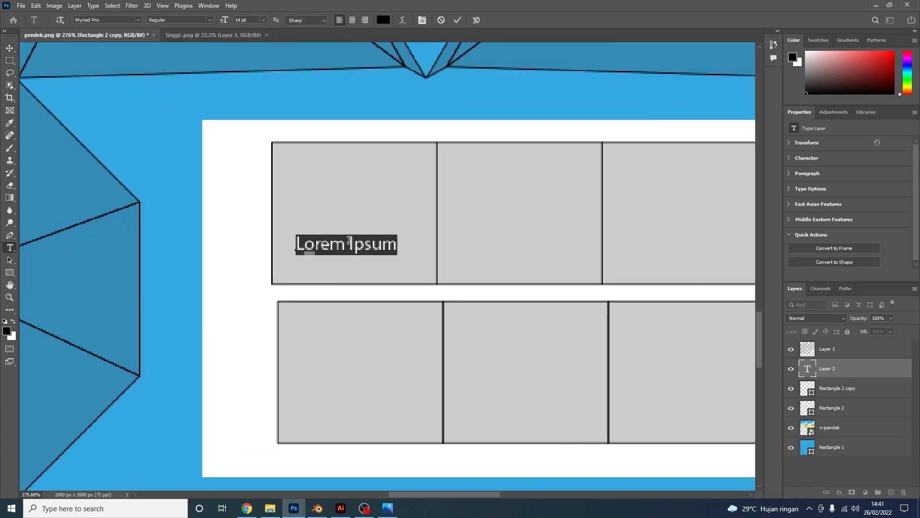
type("Pr")
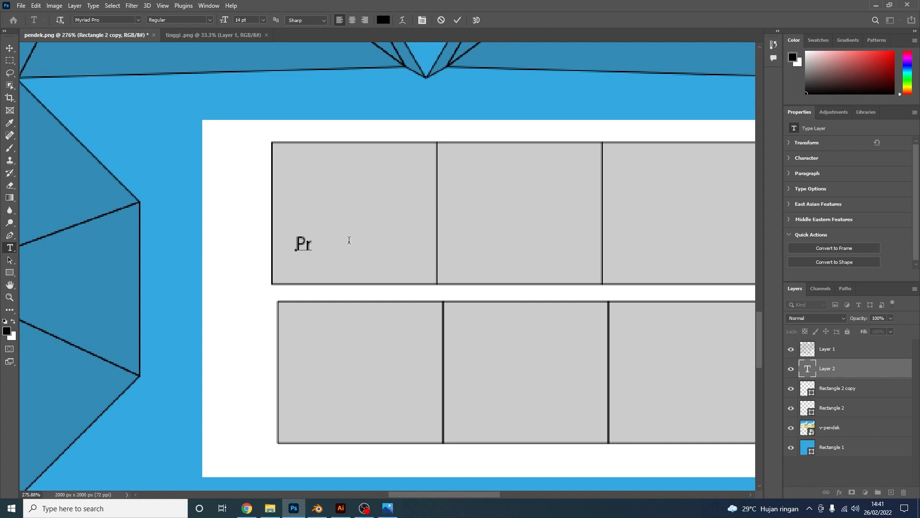
type("oduction Date :")
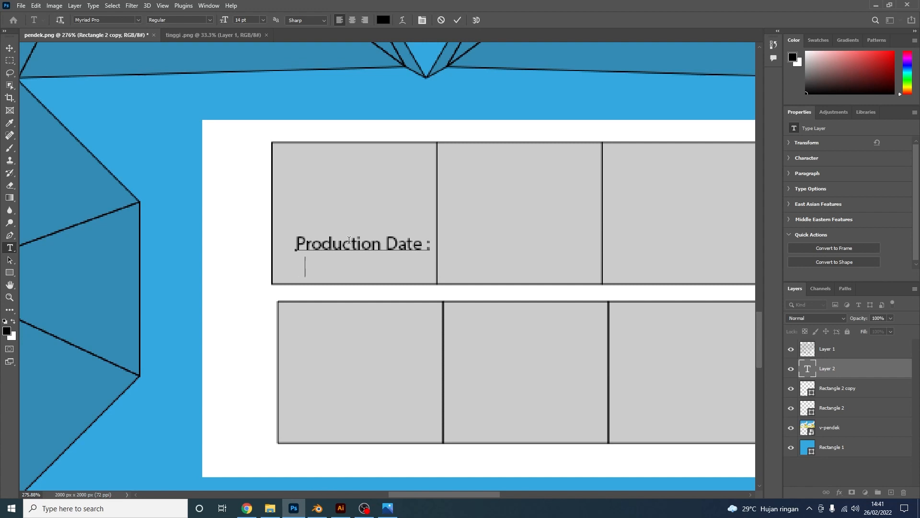
type(" Expired")
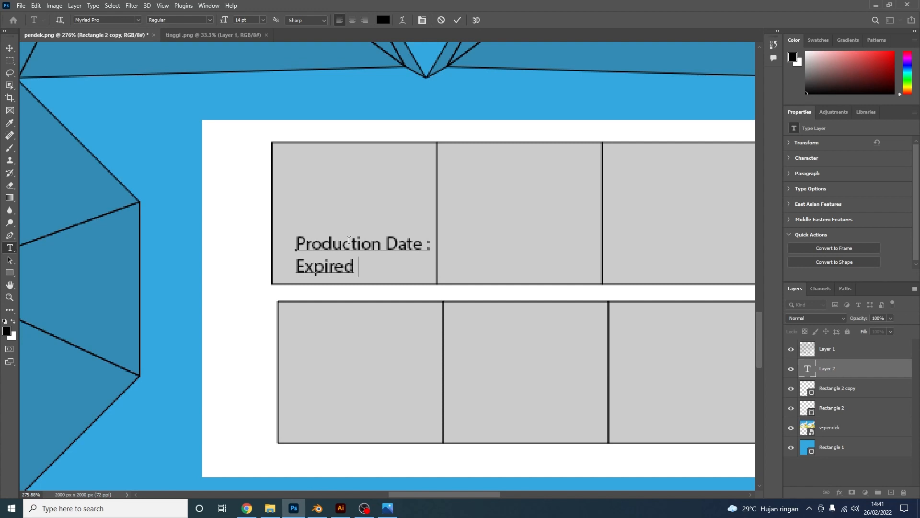
type(" Date :")
key("ctrl+Return")
key("v")
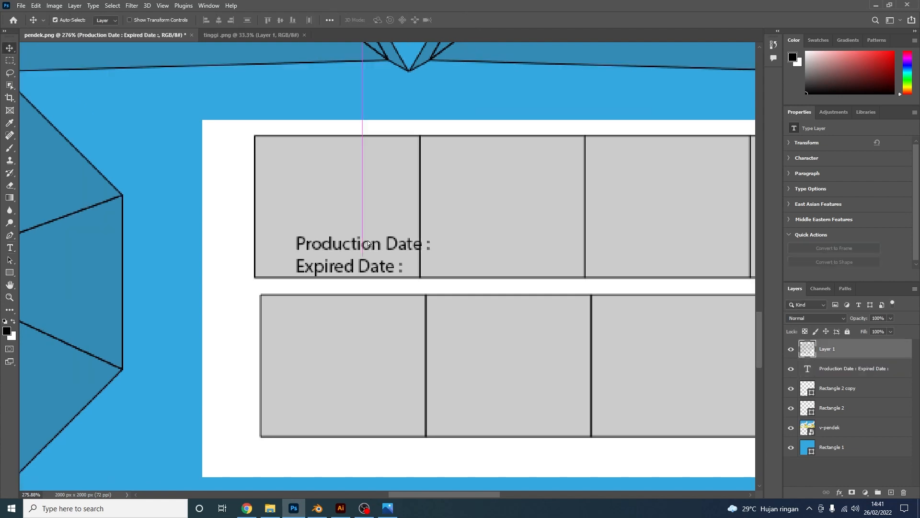
left_click(845, 348)
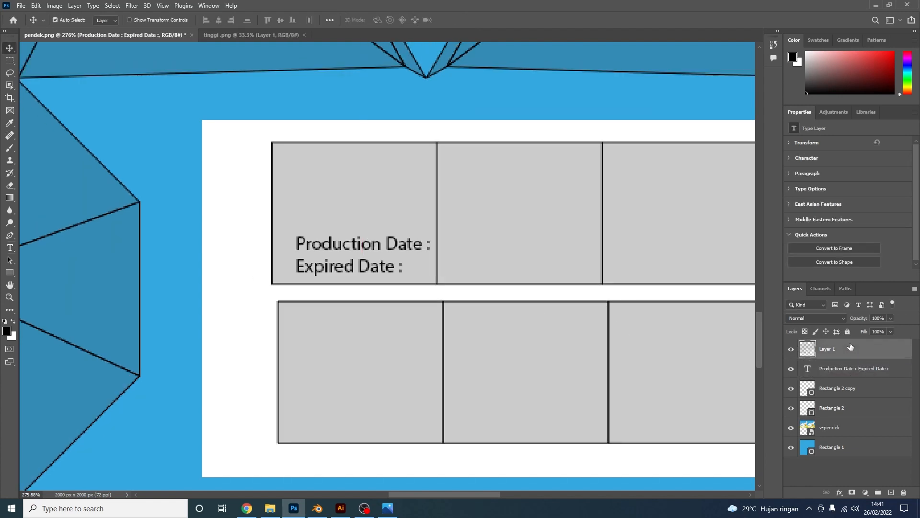
left_click_drag(373, 259, 374, 370)
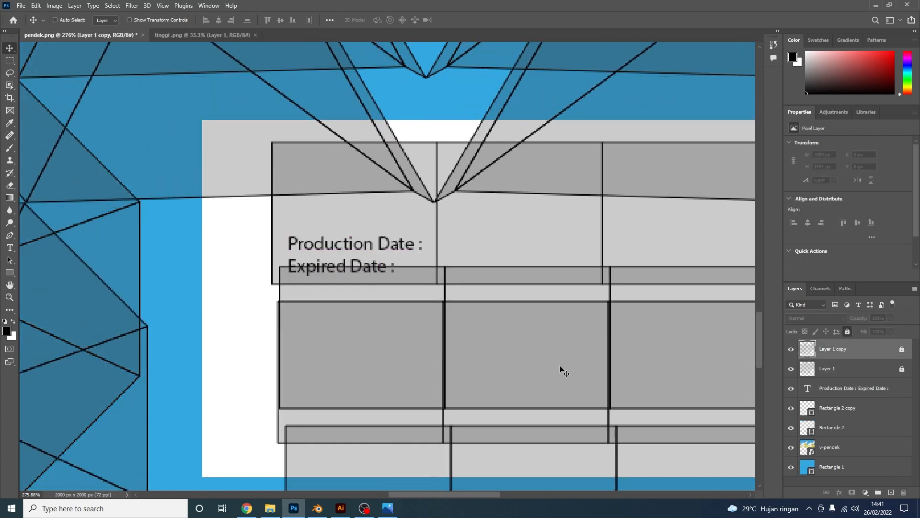
key("ctrl+z")
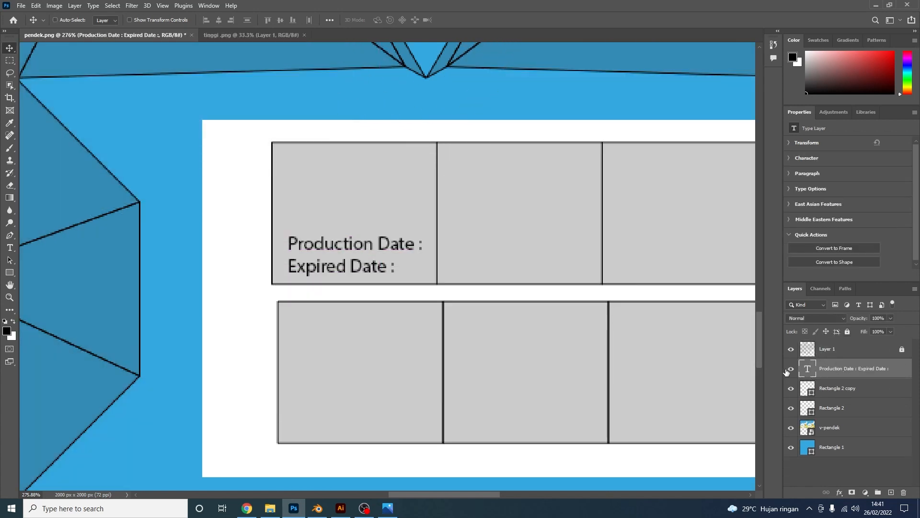
Duplicate the date labels into the lower row's first box, then switch to tinggi .png
key("ctrl+j")
left_click_drag(357, 280, 356, 423)
scroll(334, 323, "down", 3, "alt")
scroll(334, 324, "down", 3, "alt")
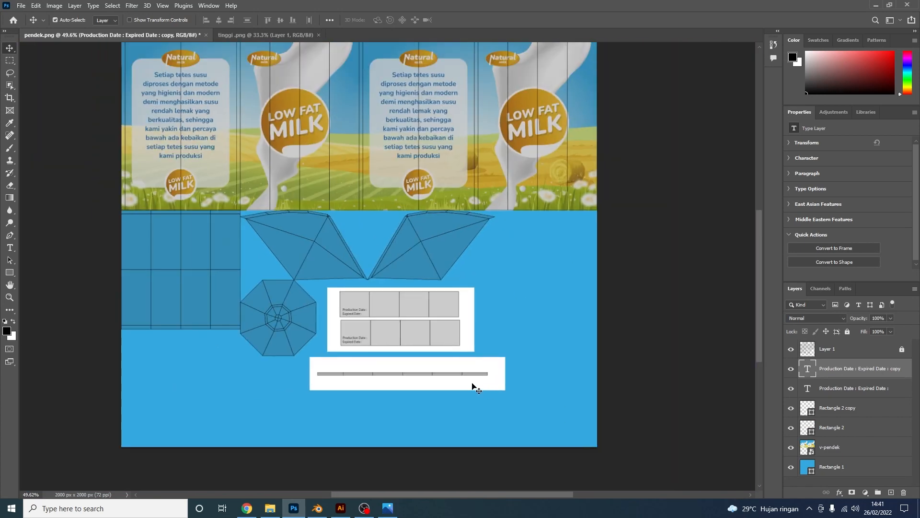
scroll(384, 333, "up", 1, "alt")
left_click(260, 34)
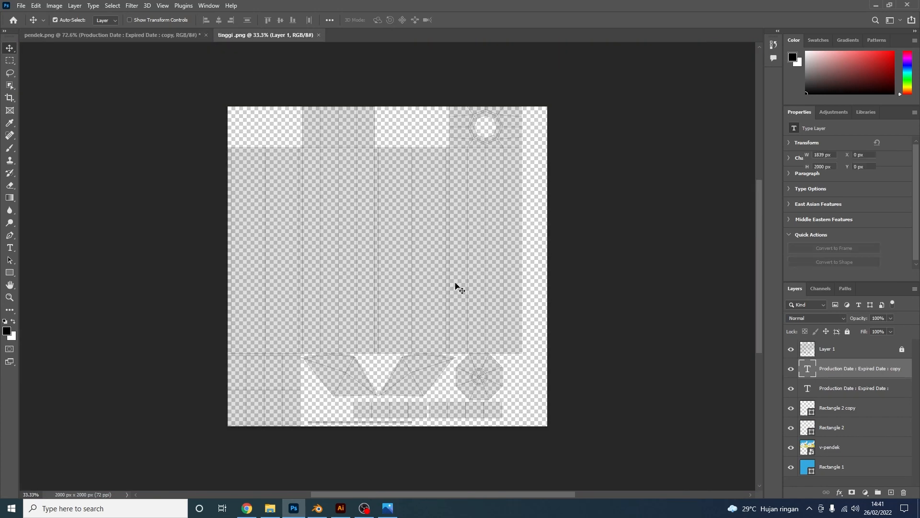
Place the v-tinggi artwork into tinggi .png beneath the UV layout layer
scroll(448, 298, "down", 1, "alt")
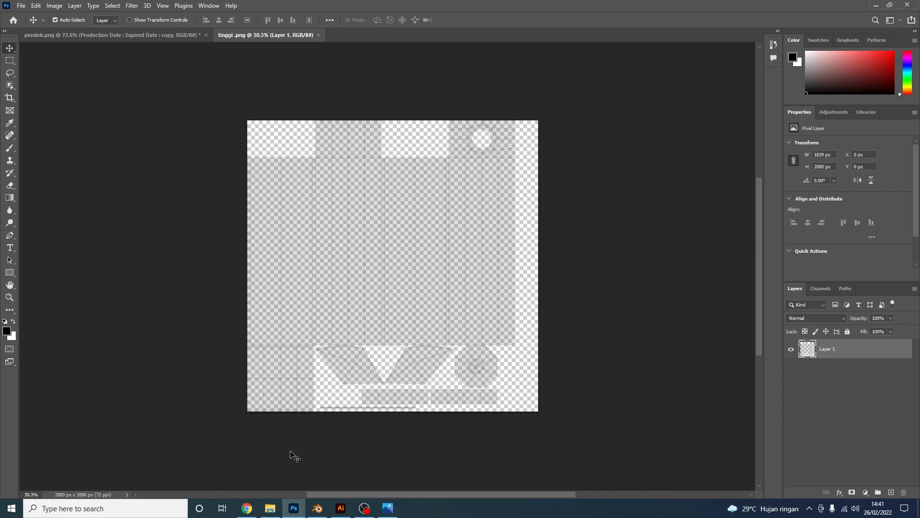
left_click(271, 509)
left_click_drag(265, 73, 502, 339)
scroll(454, 274, "up", 2, "alt")
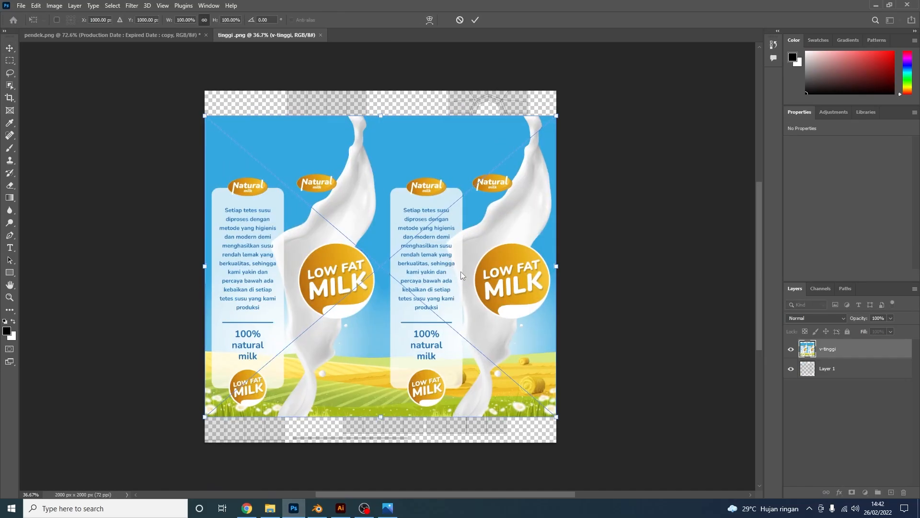
key("Return")
left_click_drag(868, 351, 853, 381)
left_click_drag(549, 332, 548, 308)
Scale the artwork to about 92% and move it up to Y −34 px
scroll(467, 335, "up", 2, "alt")
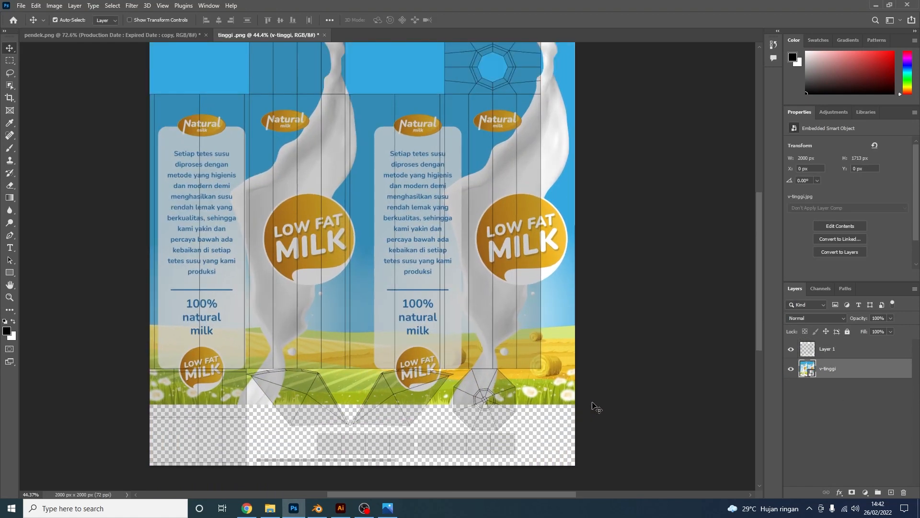
scroll(602, 396, "up", 1)
key("ctrl+t")
left_click_drag(579, 240, 542, 251)
key("Return")
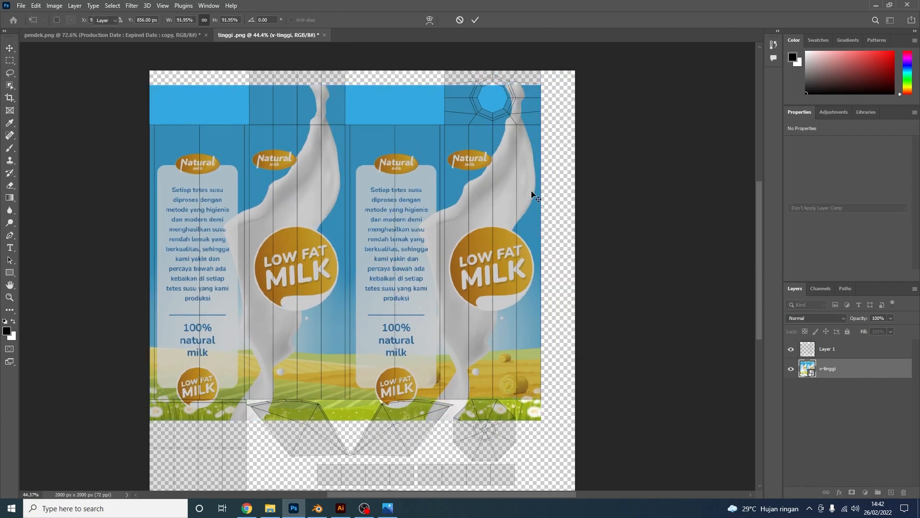
left_click_drag(411, 107, 412, 93)
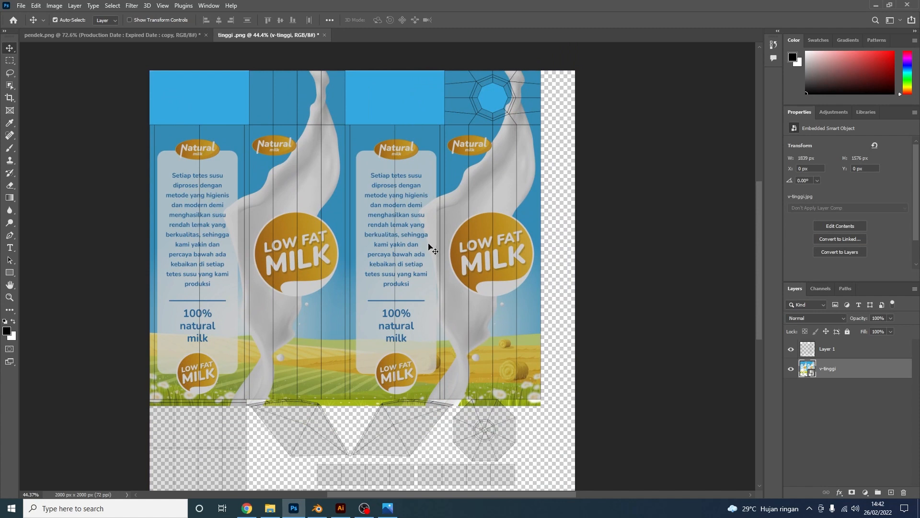
scroll(389, 126, "up", 2)
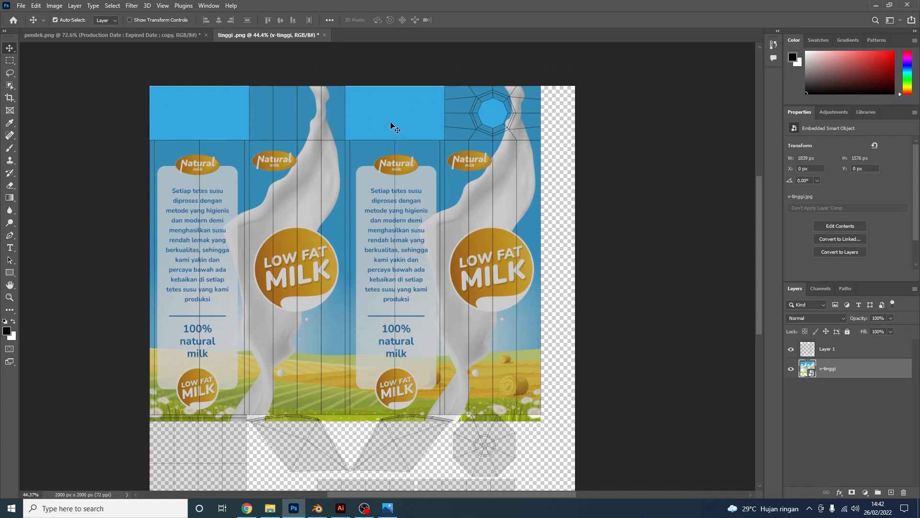
left_click_drag(394, 127, 386, 120)
scroll(453, 262, "down", 5)
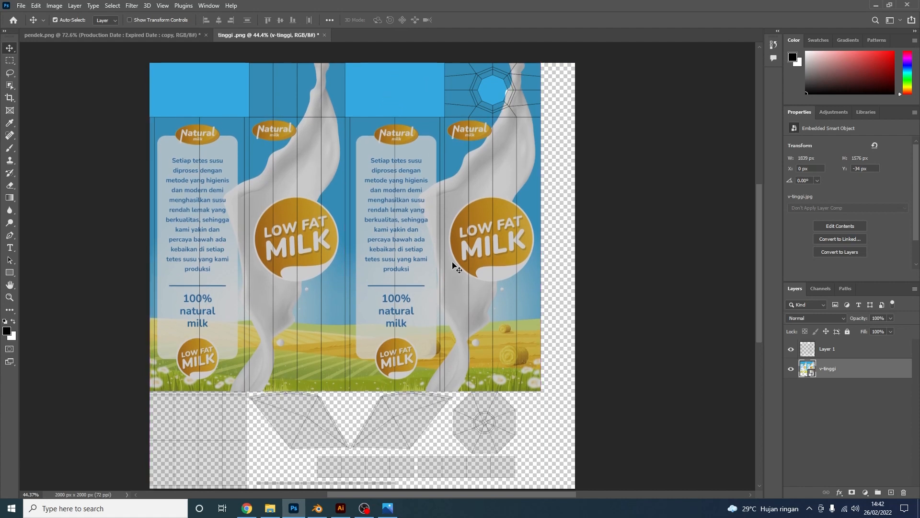
scroll(407, 324, "up", 4, "alt")
scroll(427, 307, "down", 8, "alt")
scroll(433, 311, "up", 1)
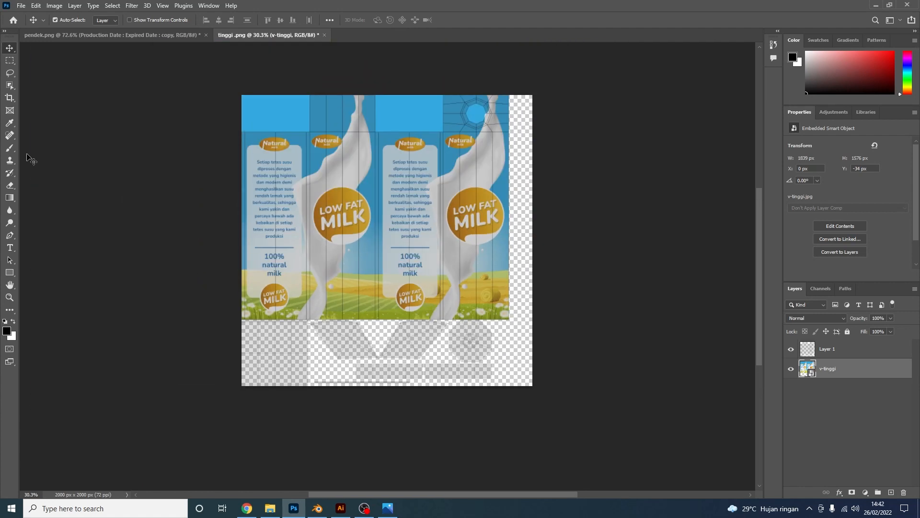
Add a full-canvas rectangle beneath v-tinggi filled with the artwork's blue
left_click(10, 273)
left_click_drag(235, 86, 601, 420)
left_click_drag(846, 367, 814, 408)
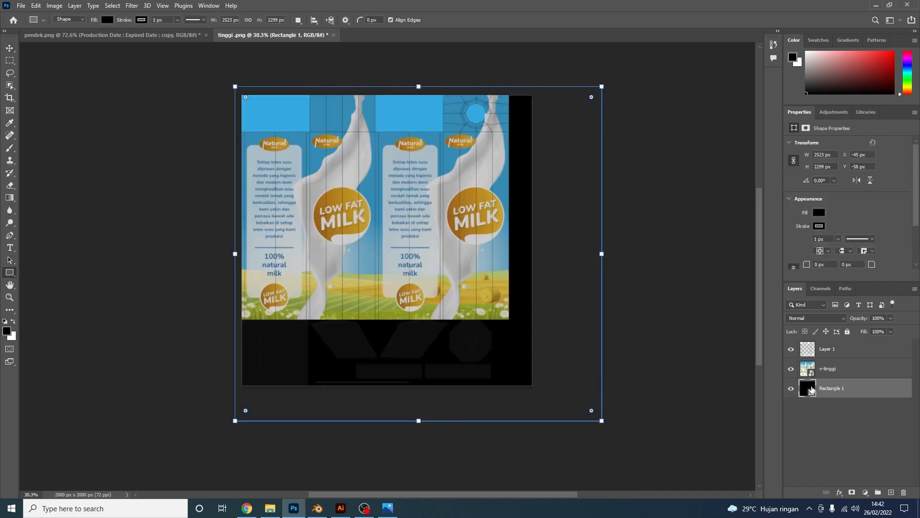
double_click(811, 389)
left_click(269, 104)
left_click(564, 115)
scroll(438, 375, "down", 1)
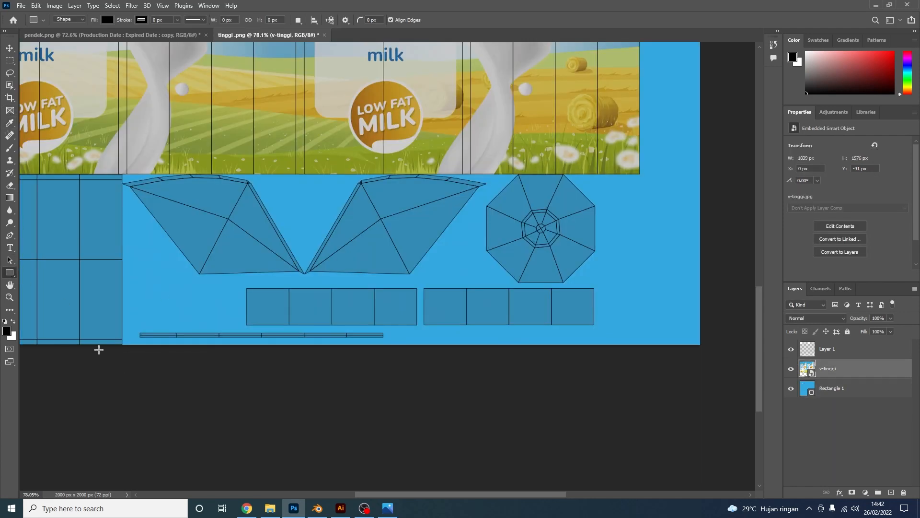
Draw a white band across the bottom panel strip, then return to pendek.png
left_click_drag(122, 359, 672, 284)
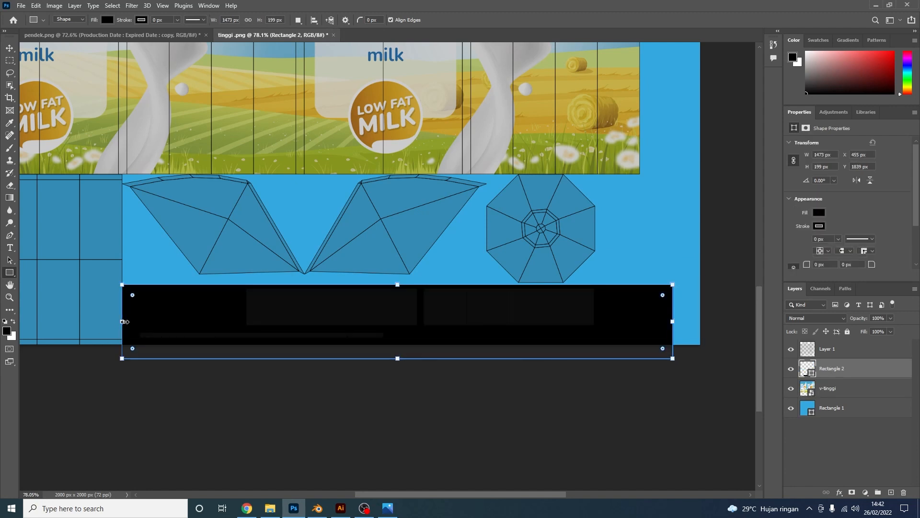
left_click_drag(124, 321, 130, 321)
key("Return")
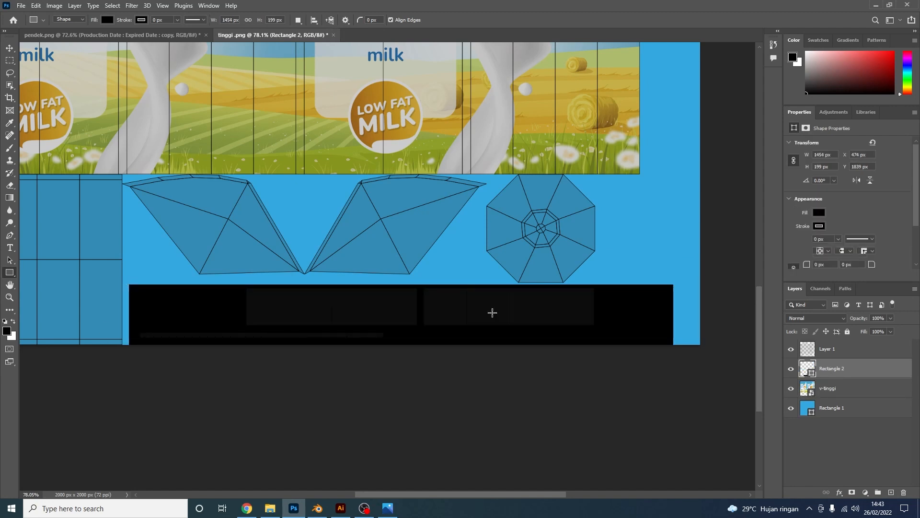
double_click(811, 373)
left_click(335, 116)
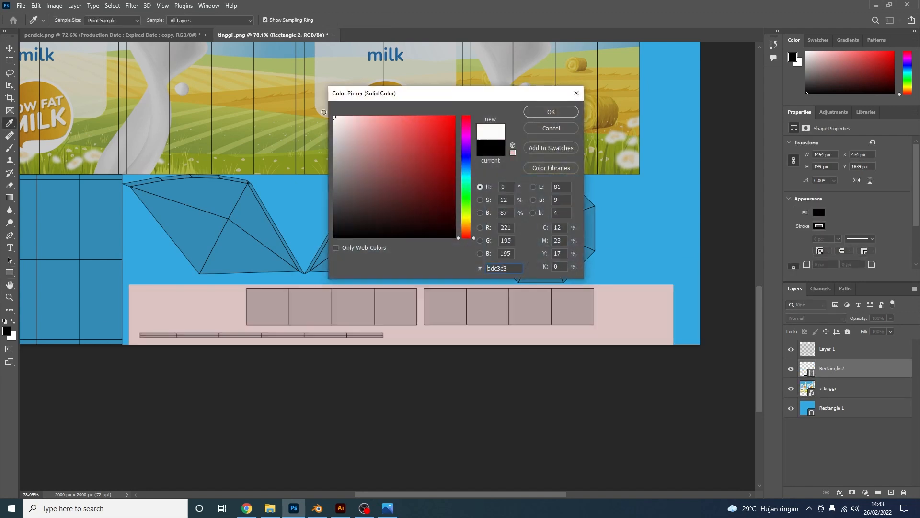
left_click(542, 112)
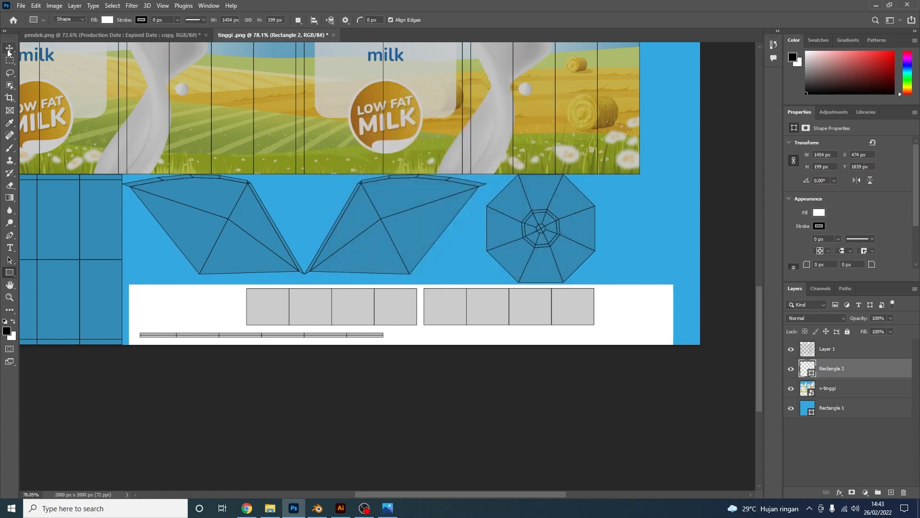
left_click(9, 48)
left_click(145, 36)
Drag the Production Date / Expired Date label from pendek.png into the tinggi document
scroll(368, 292, "up", 5, "alt")
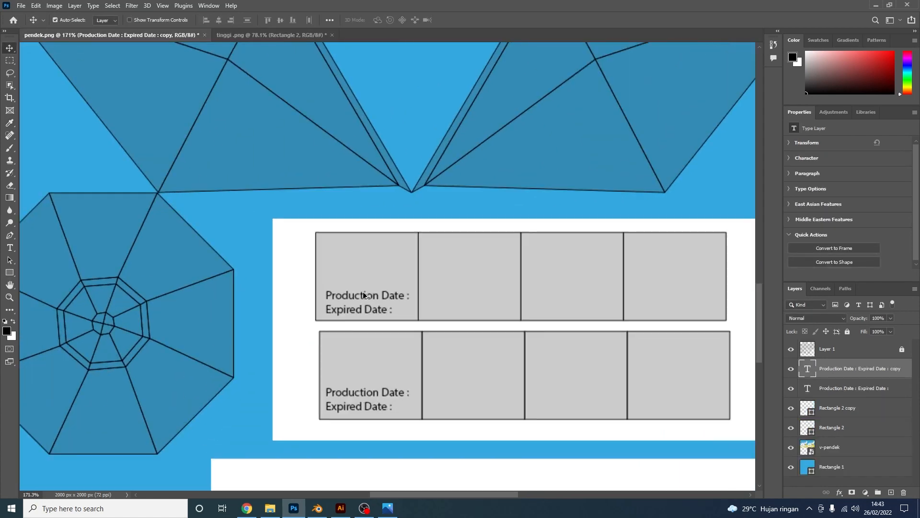
left_click_drag(363, 293, 316, 177)
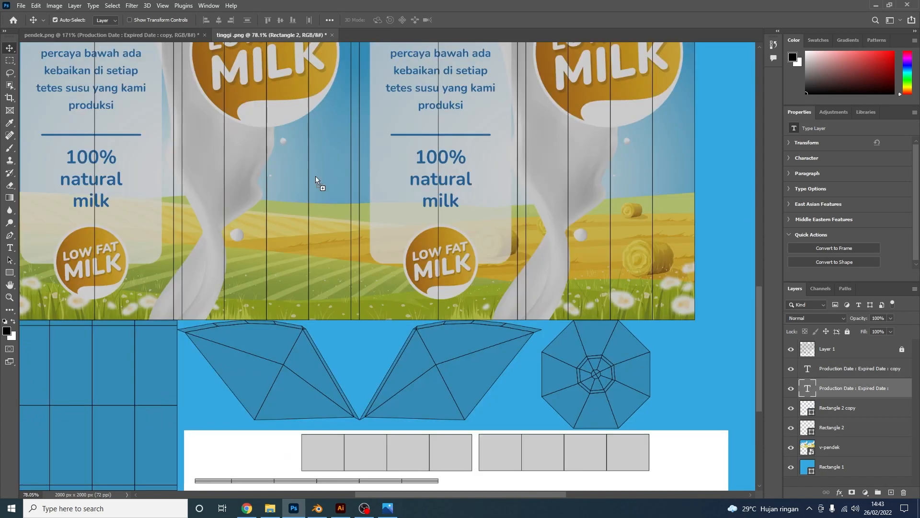
left_click_drag(350, 441, 335, 451)
scroll(306, 459, "down", 2)
scroll(331, 400, "up", 10, "alt")
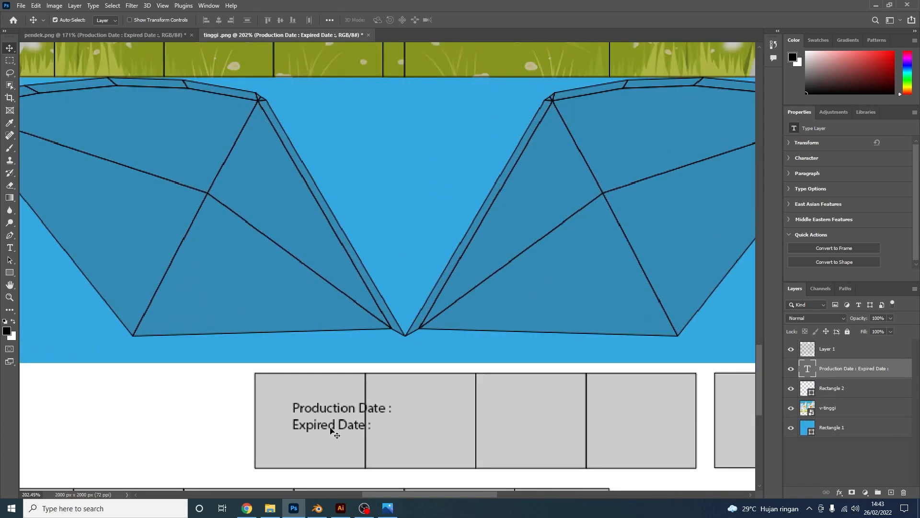
scroll(338, 417, "down", 1)
left_click_drag(342, 403, 311, 434)
Undo the accidental dieline move, lock Layer 1, and place the date label in the first bottom panel
key("ctrl+z")
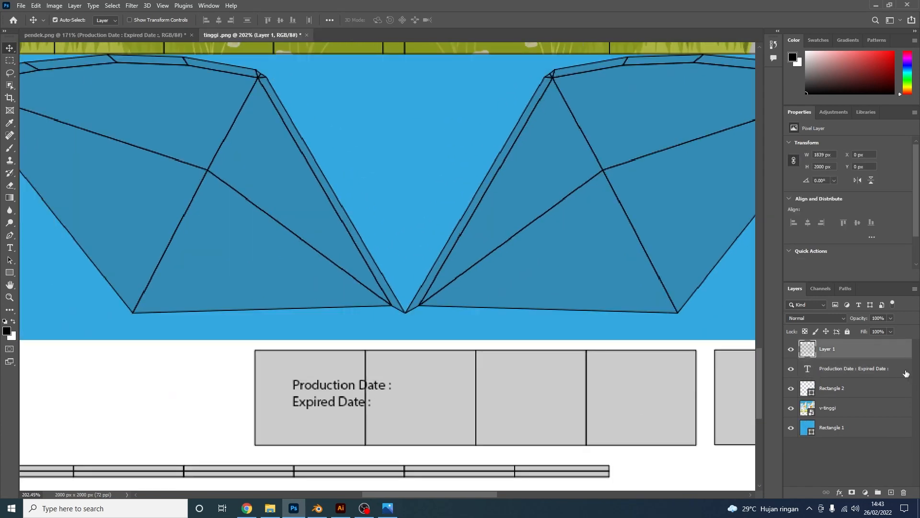
left_click(844, 331)
left_click_drag(343, 404, 300, 430)
scroll(259, 381, "down", 1, "alt")
scroll(438, 436, "down", 4, "alt")
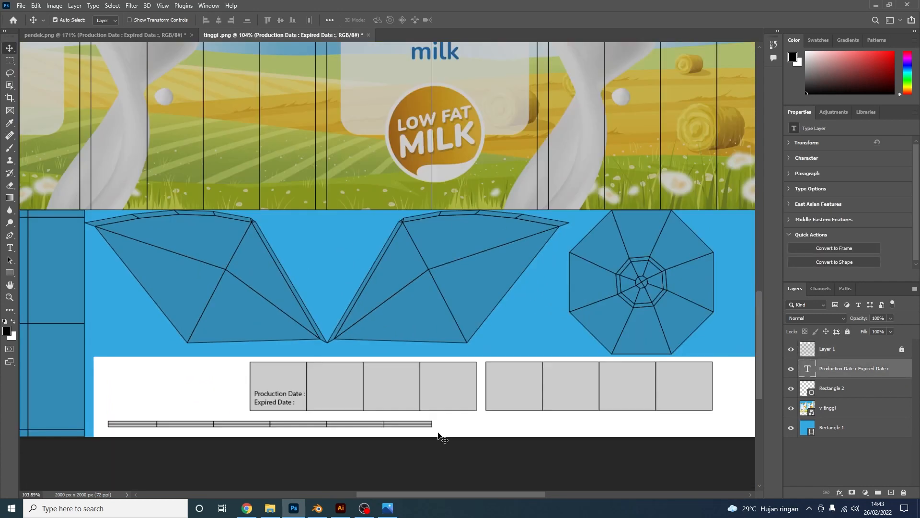
Alt-drag a copy of the date label 490 px right and hide the dieline layer
left_click_drag(264, 405, 501, 412, "ctrl+alt")
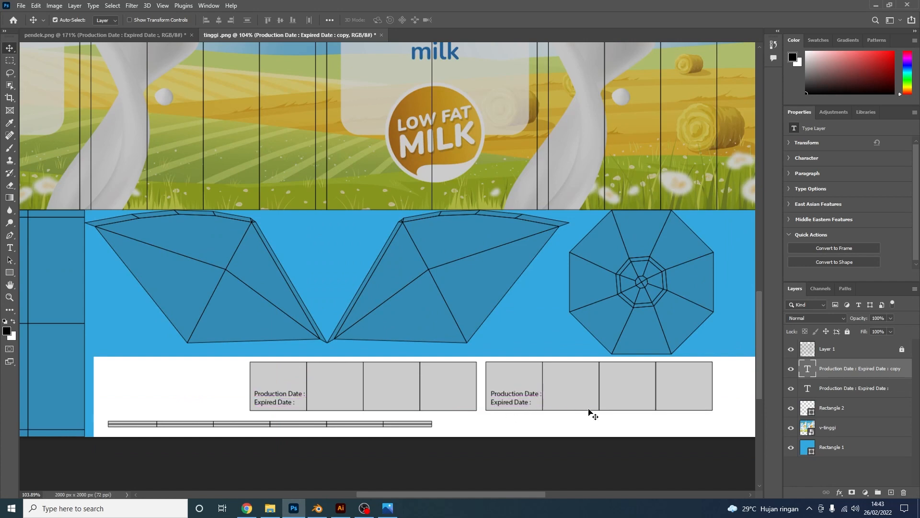
scroll(551, 364, "down", 4, "alt")
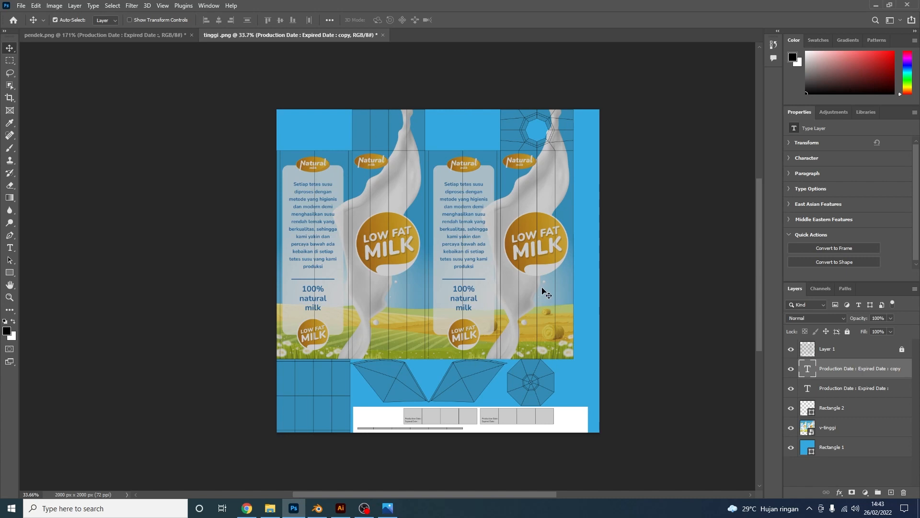
left_click(791, 349)
Save the short carton as pendek.jpg in the TEXTURE folder at maximum JPEG quality
left_click(140, 38)
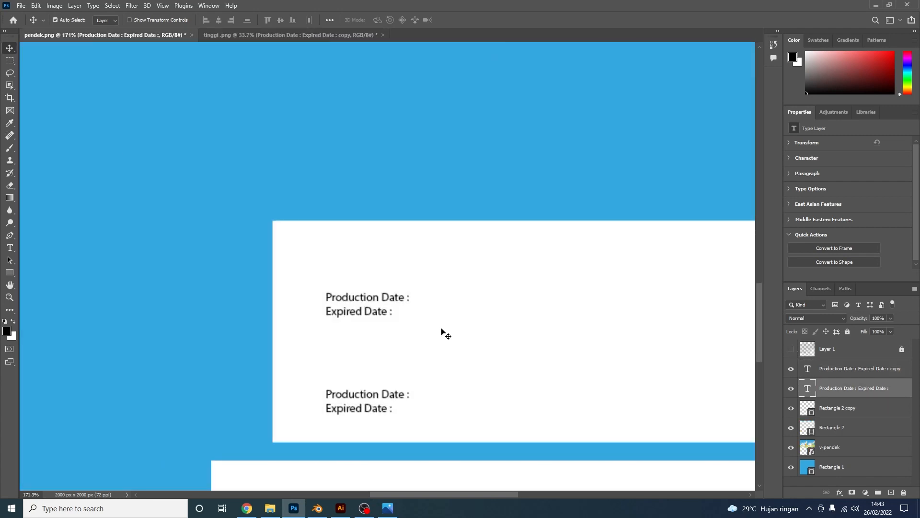
scroll(429, 300, "down", 8, "alt")
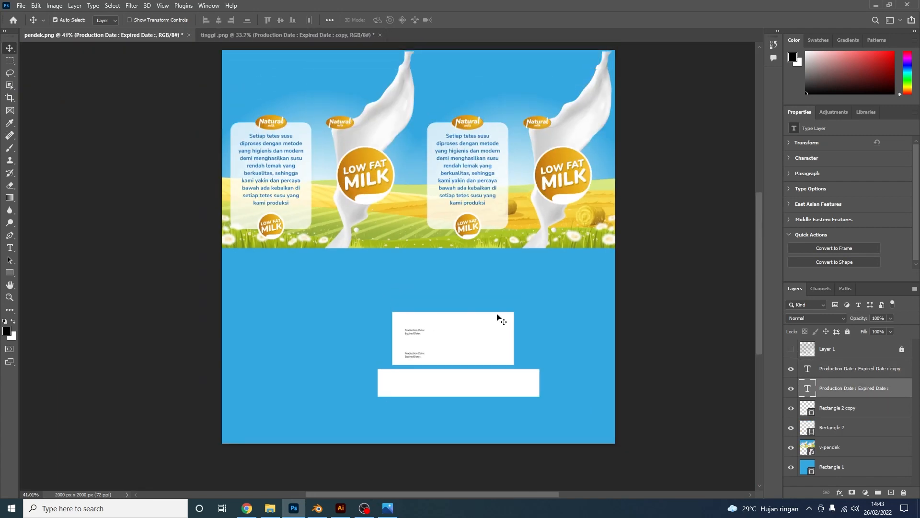
key("ctrl+shift+s")
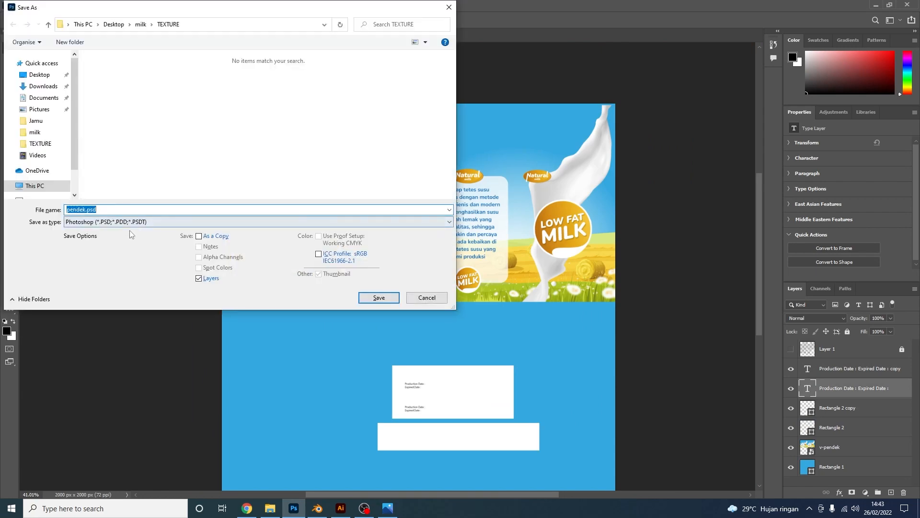
left_click(130, 222)
left_click(103, 289)
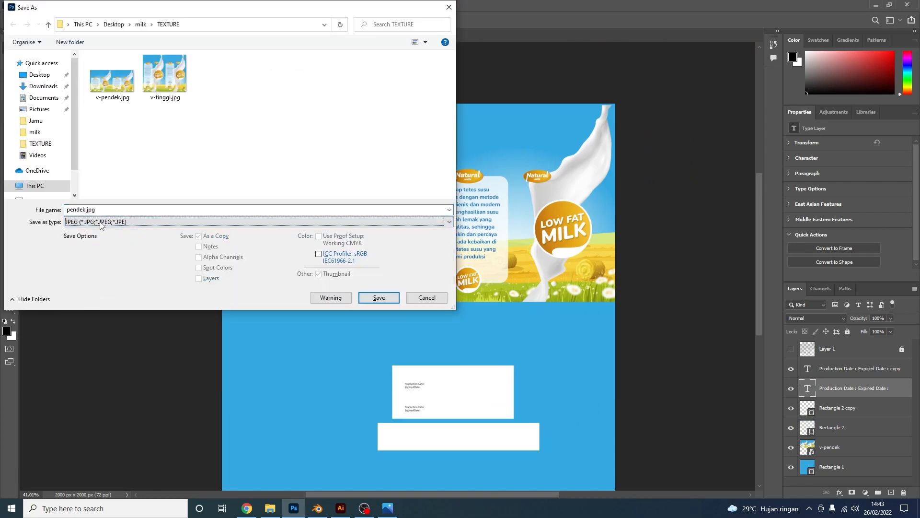
left_click(371, 298)
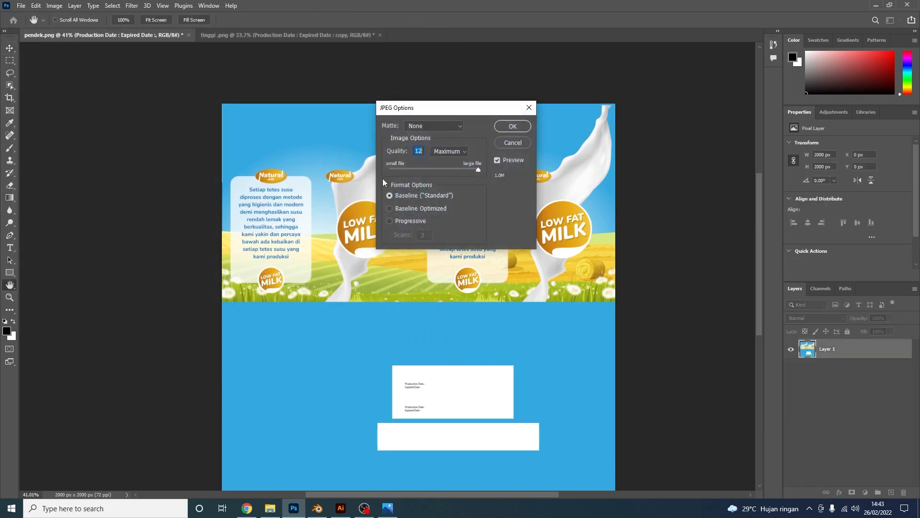
left_click(512, 126)
Save the tall carton as a maximum-quality JPEG in the TEXTURE folder as well
left_click(250, 36)
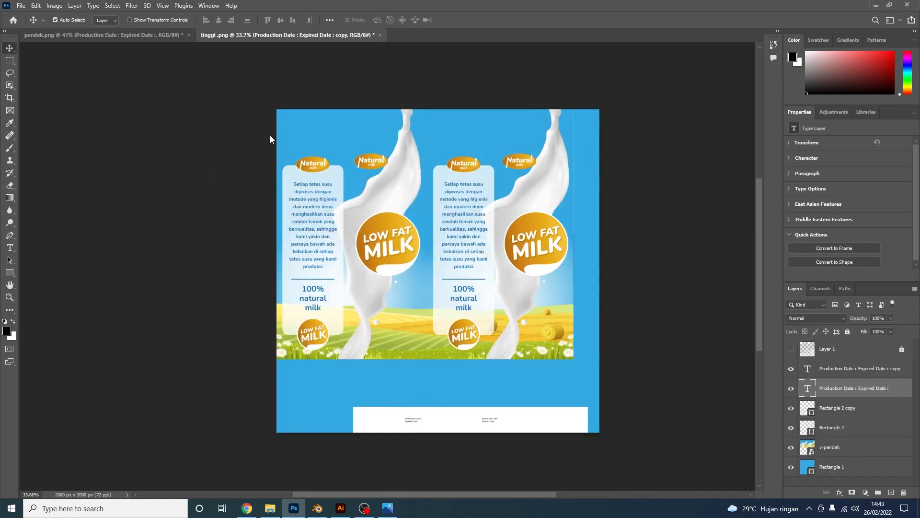
key("ctrl+shift+s")
left_click(140, 223)
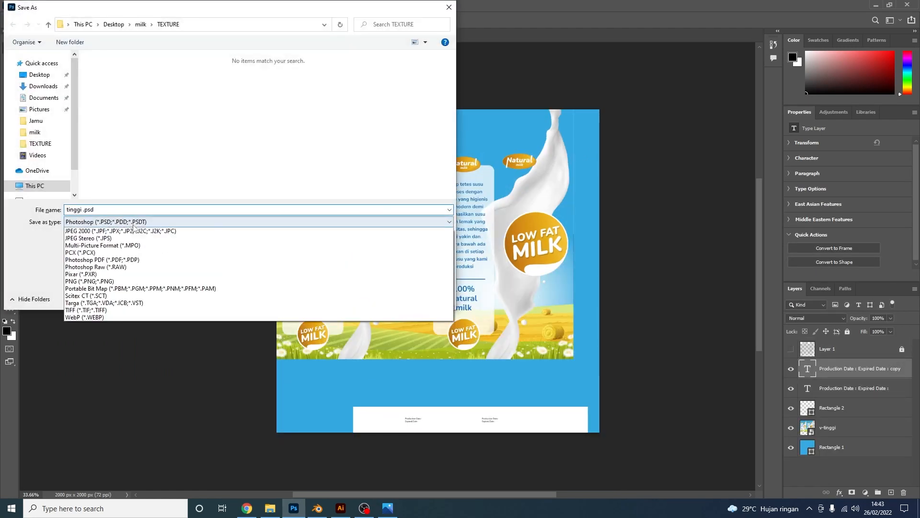
left_click(93, 296)
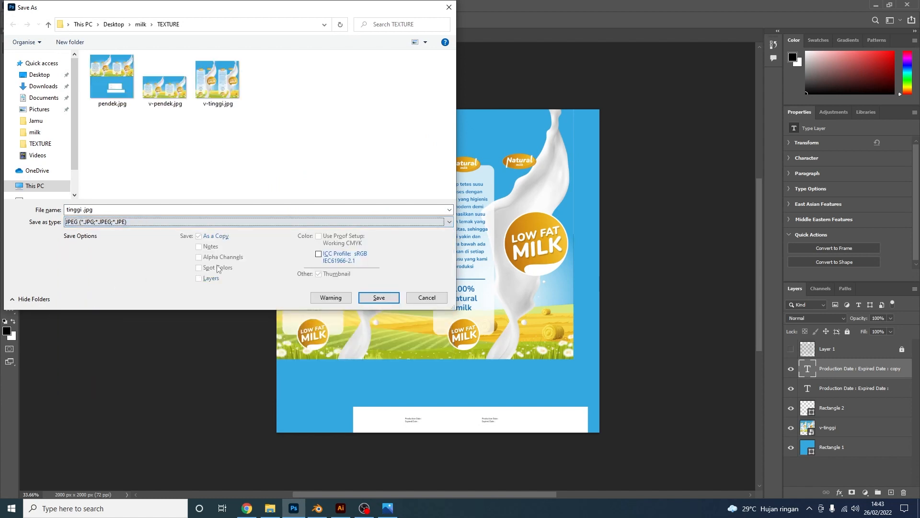
left_click(379, 297)
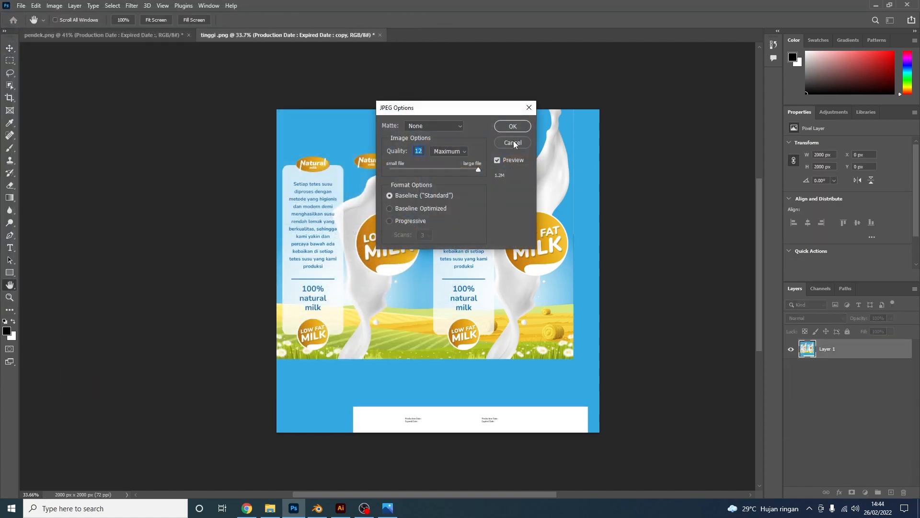
left_click(512, 126)
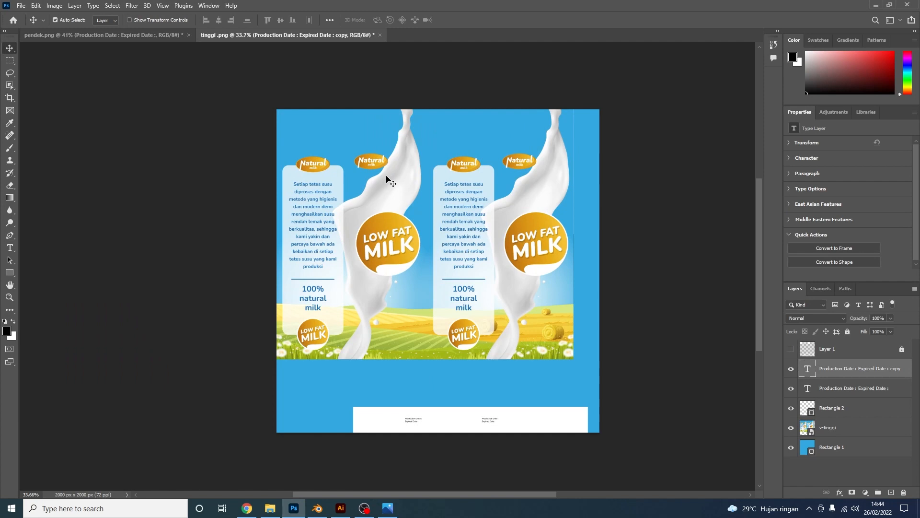
Back in Blender's Layout workspace, show material preview and turn the enlarged bottom area into a Shader Editor
left_click(318, 507)
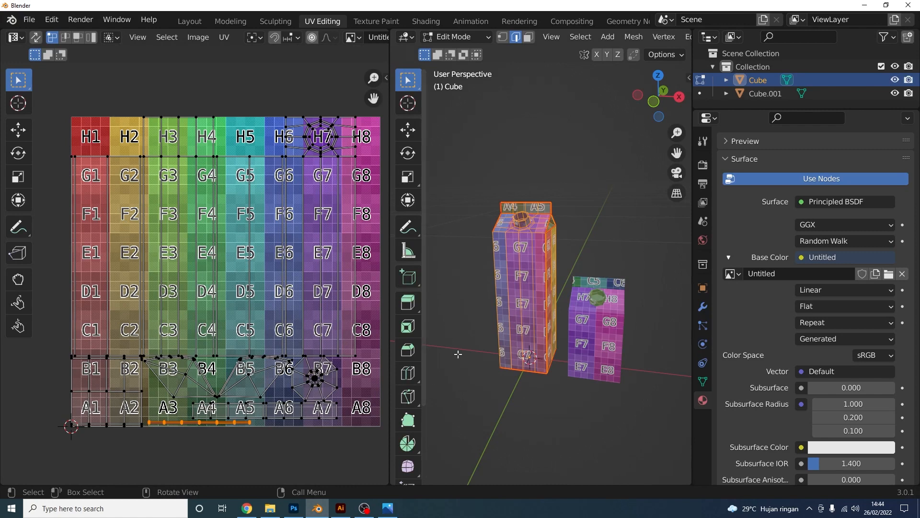
left_click(192, 22)
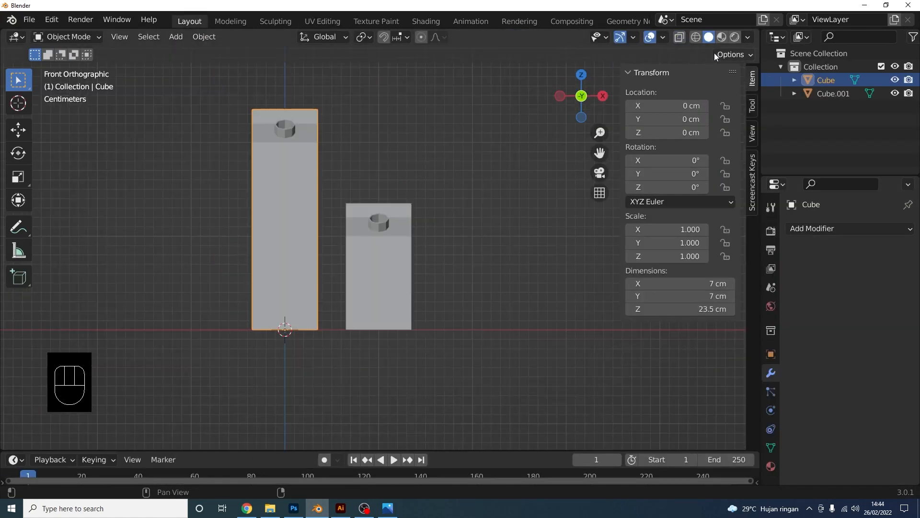
left_click(722, 38)
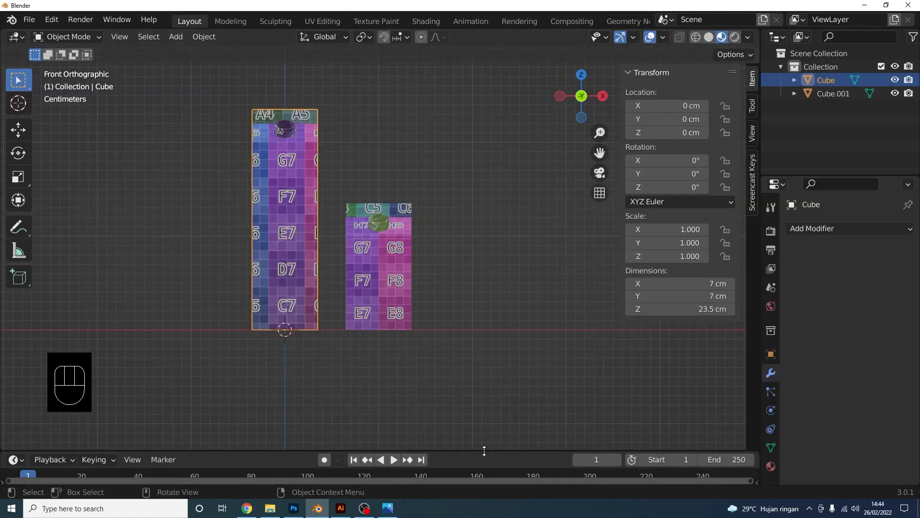
left_click_drag(484, 451, 512, 293)
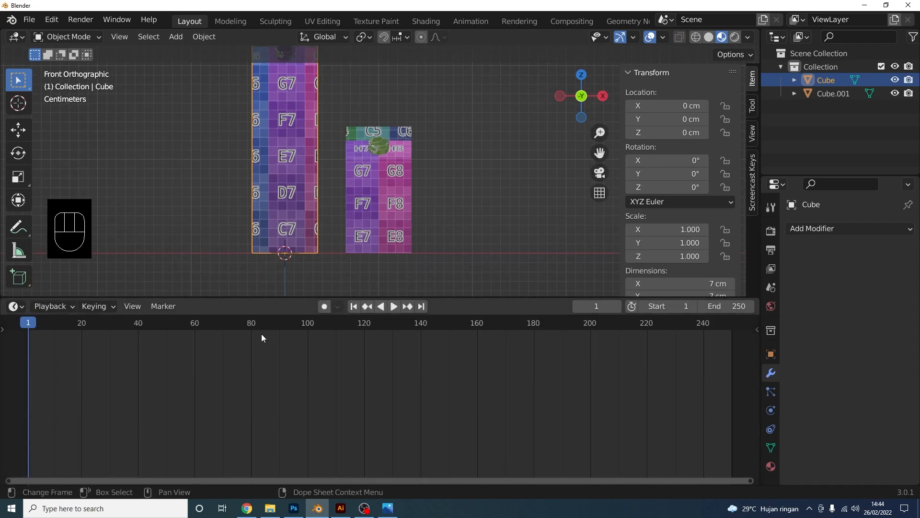
left_click(51, 306)
left_click(15, 306)
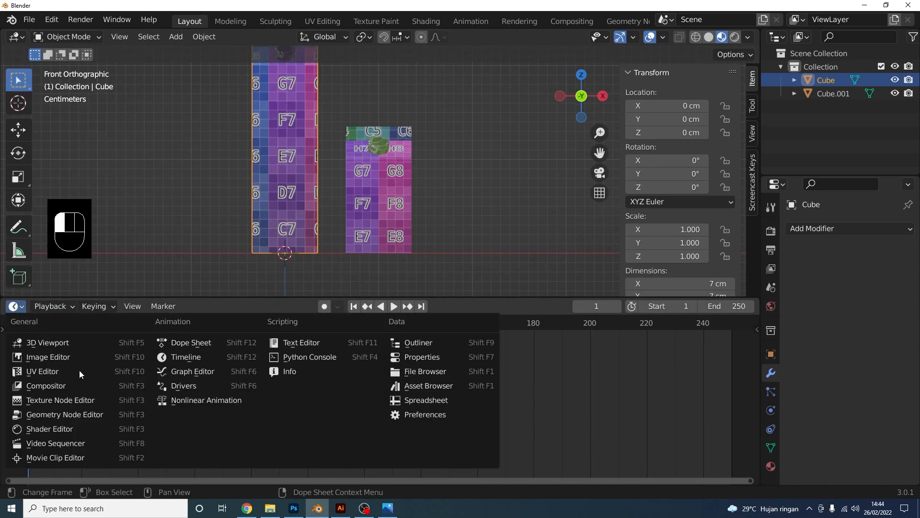
left_click(68, 428)
Add Texture Coordinate and Mapping nodes to the Image Texture node with Ctrl+T
scroll(326, 424, "up", 8)
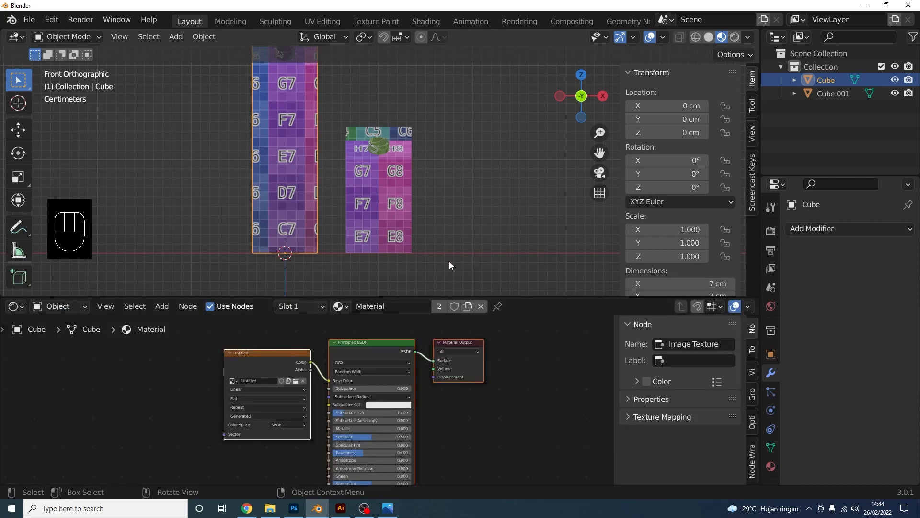
middle_click_drag(323, 222, 374, 55, "shift")
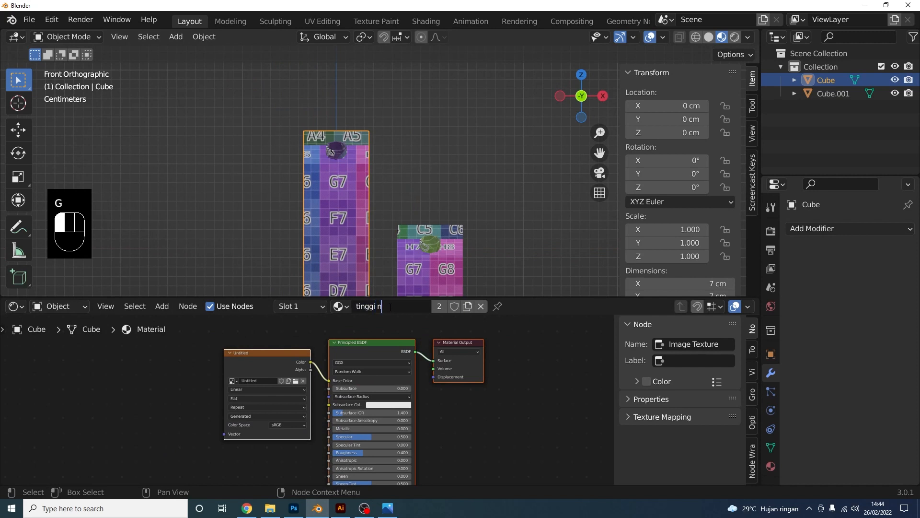
scroll(301, 326, "down", 1)
middle_click_drag(301, 327, 373, 343)
left_click(344, 368)
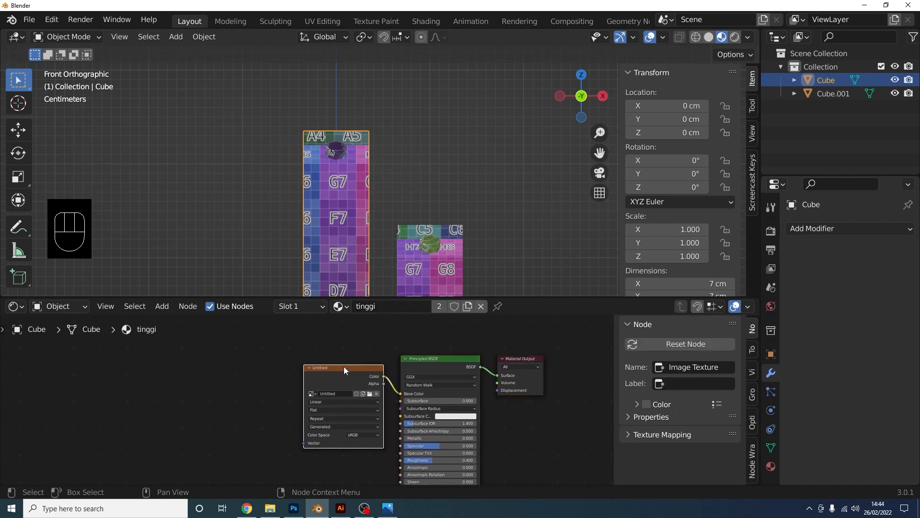
key("ctrl+t")
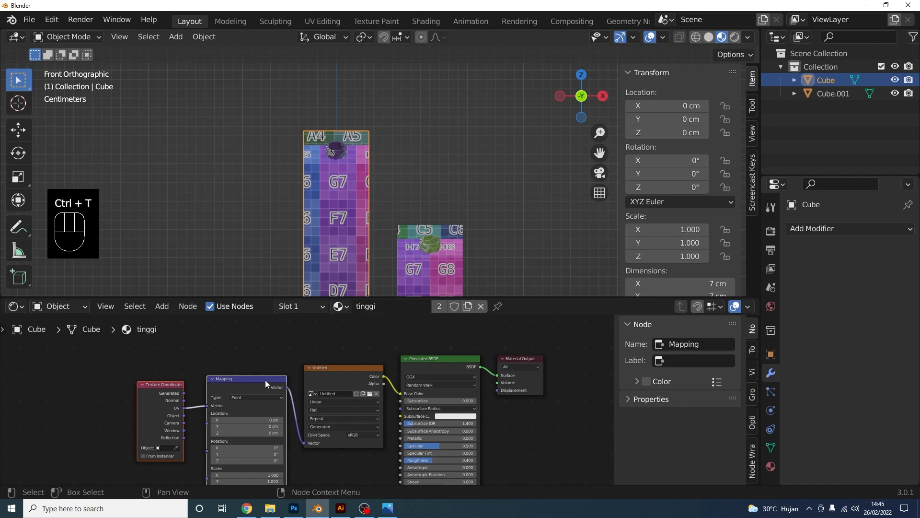
left_click(52, 19)
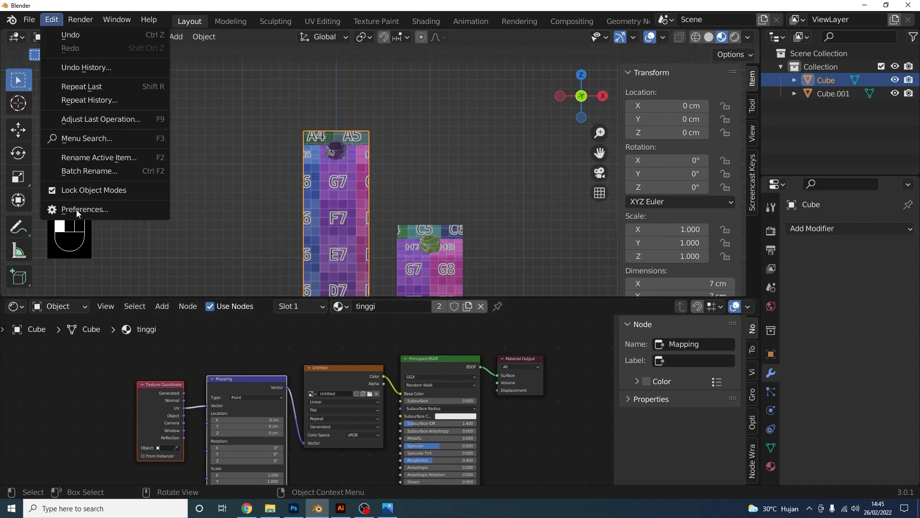
Enable the Node Wrangler add-on via a 'node' search, save preferences, and open the Image Texture file browser
left_click(96, 209)
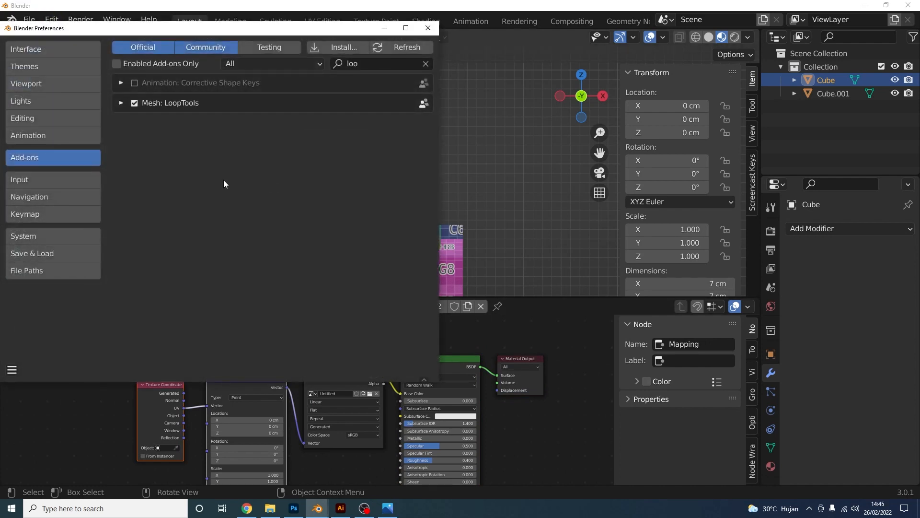
left_click(423, 66)
type("node")
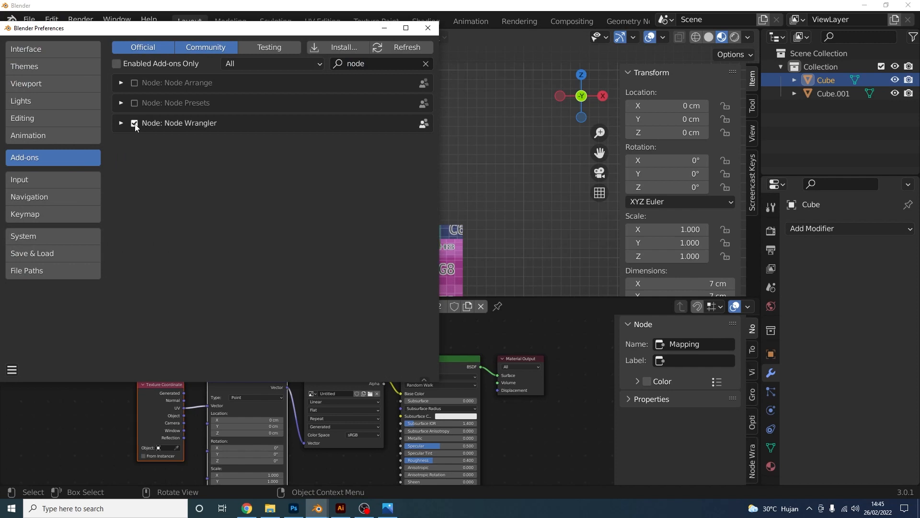
left_click(12, 369)
left_click(59, 338)
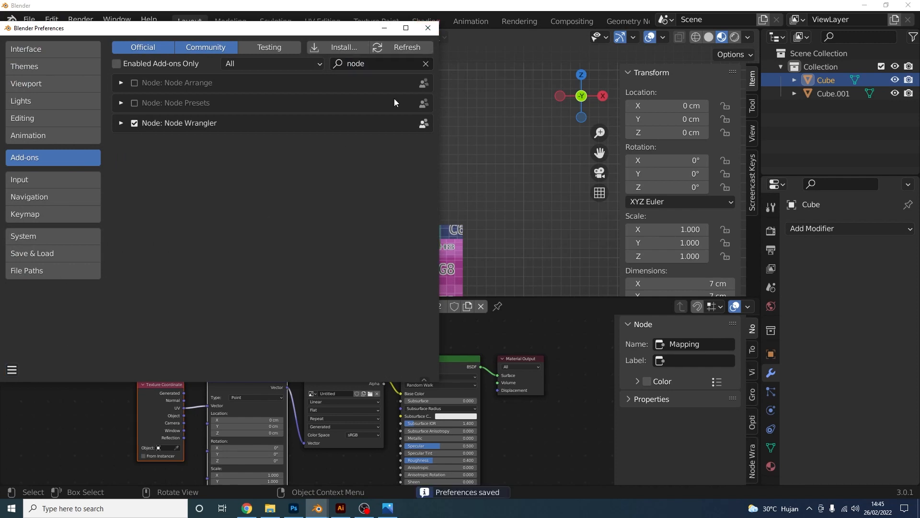
left_click(428, 29)
left_click(370, 393)
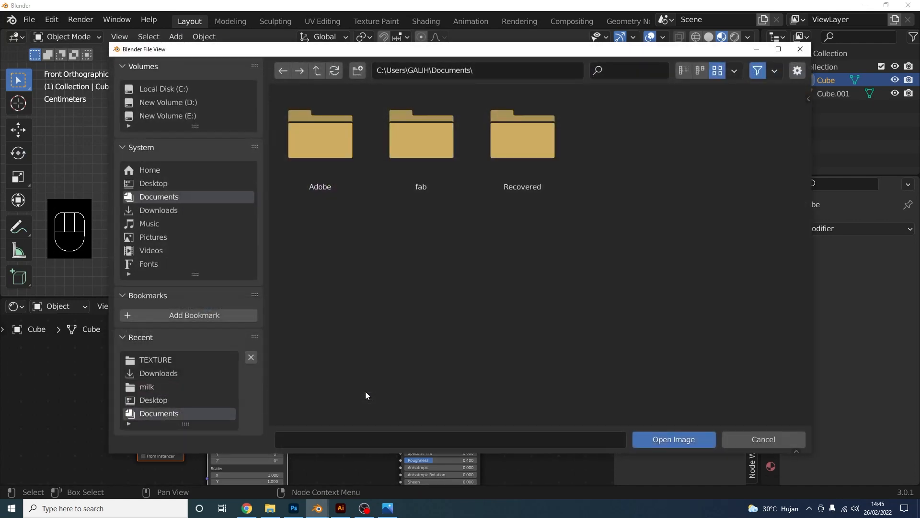
Open tinggi .jpg from Desktop > milk > TEXTURE in the Image Texture node
left_click(191, 183)
double_click(337, 141)
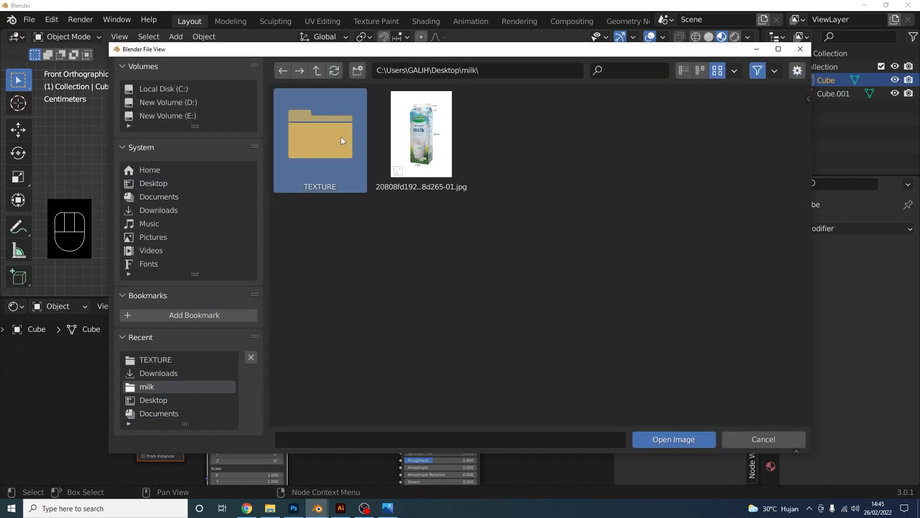
double_click(340, 137)
left_click_drag(450, 49, 389, 155)
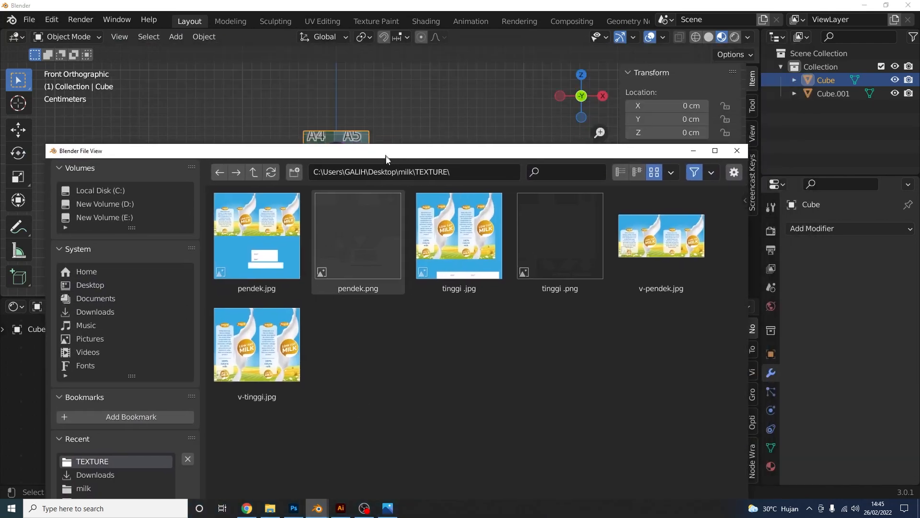
left_click(448, 248)
left_click_drag(472, 157, 420, 57)
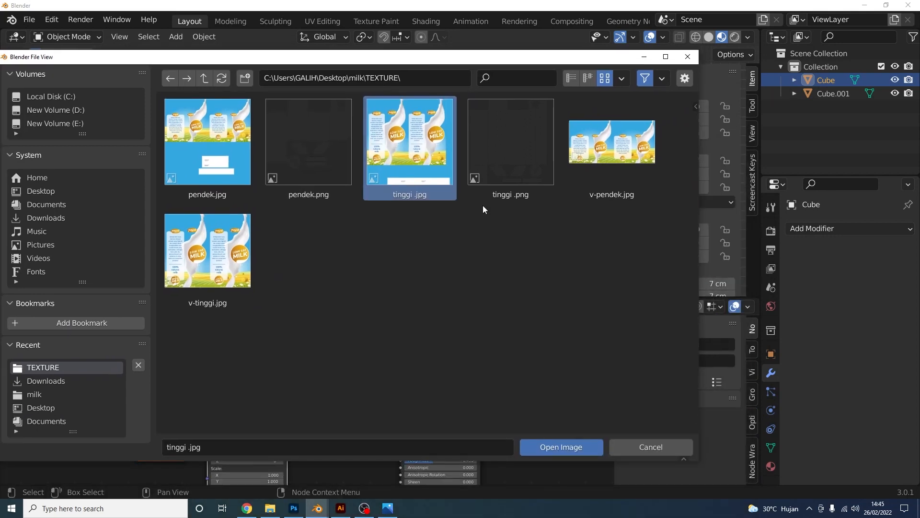
left_click(568, 445)
Pan and orbit the viewport to a near-front view of the labelled cartons
scroll(379, 231, "down", 2)
middle_click_drag(378, 222, 368, 97, "shift")
scroll(364, 188, "up", 6)
middle_click_drag(362, 173, 301, 215, "shift")
scroll(412, 249, "down", 2)
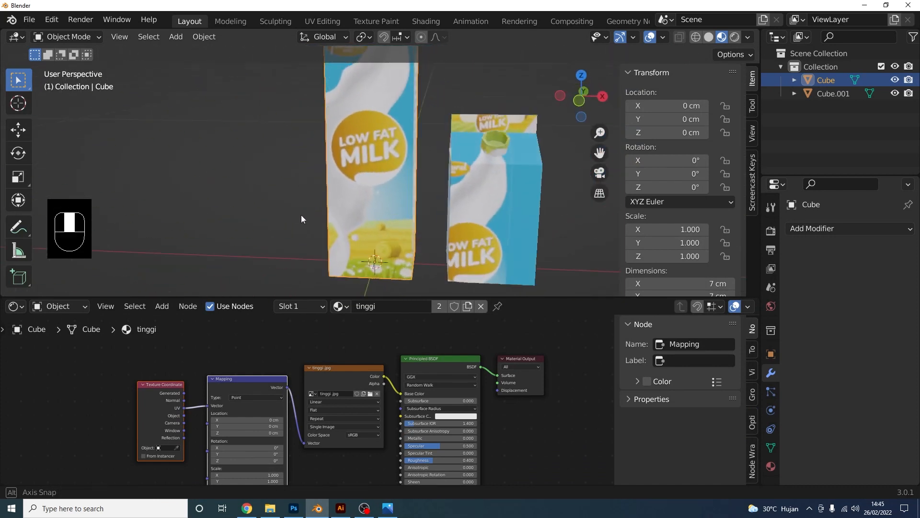
middle_click_drag(485, 196, 380, 182, "shift")
Select Cube.001 and make its material a single-user copy named pendek
scroll(383, 190, "up", 2)
left_click(394, 205)
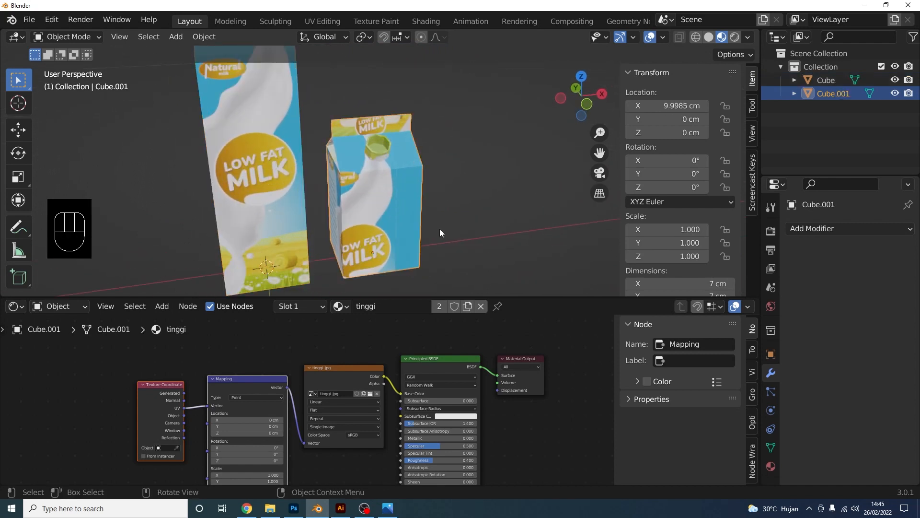
left_click(440, 307)
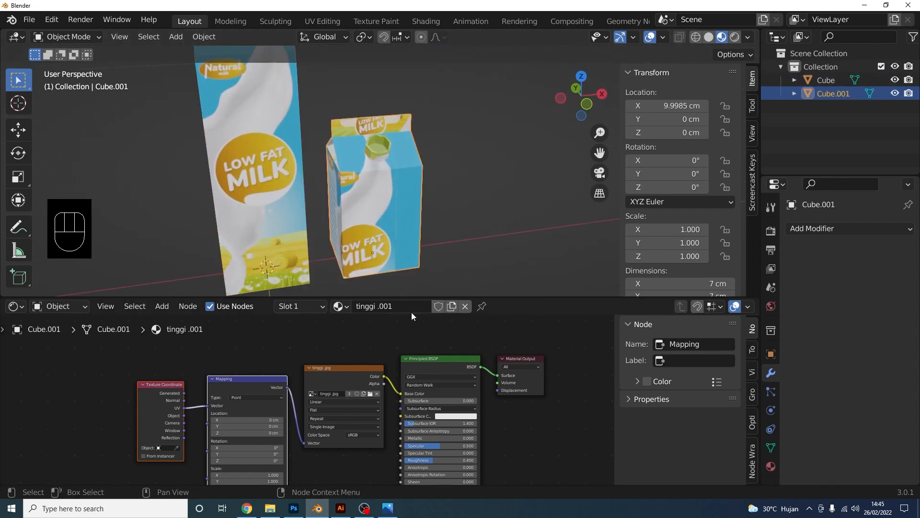
left_click(402, 305)
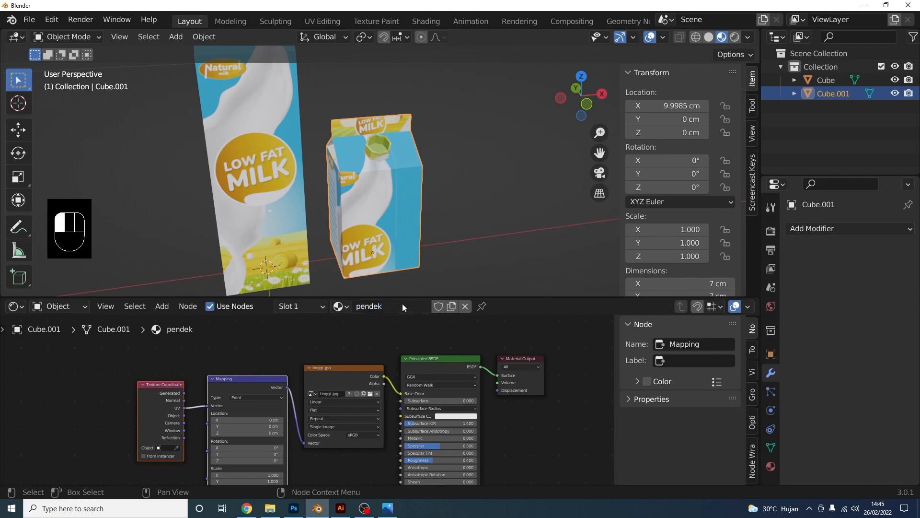
Load pendek.jpg into the short carton's Image Texture node
scroll(392, 381, "up", 3)
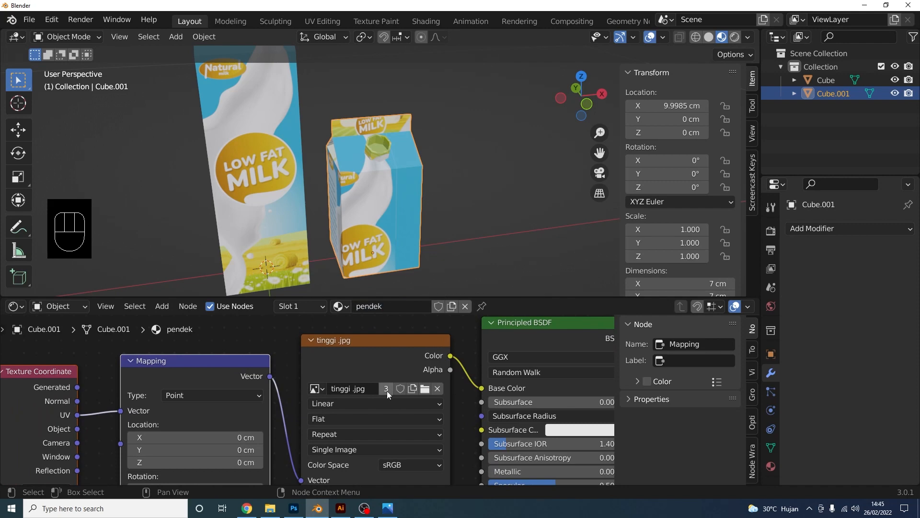
left_click(425, 389)
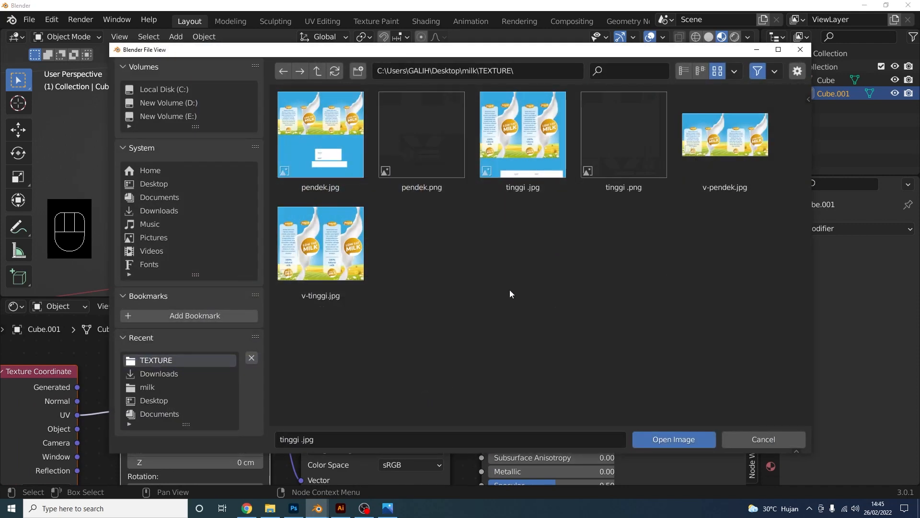
left_click(320, 144)
left_click(673, 439)
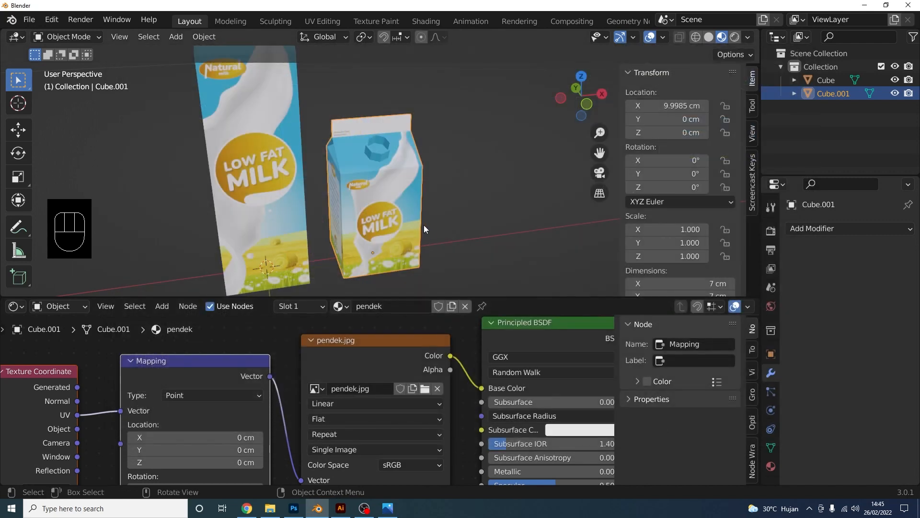
Pan and orbit to inspect the date text on both cartons, then enlarge the 3D view
middle_click_drag(419, 191, 422, 244, "shift")
scroll(412, 235, "up", 6)
left_click_drag(0, 0, 0, 0)
middle_click_drag(226, 258, 357, 166, "shift")
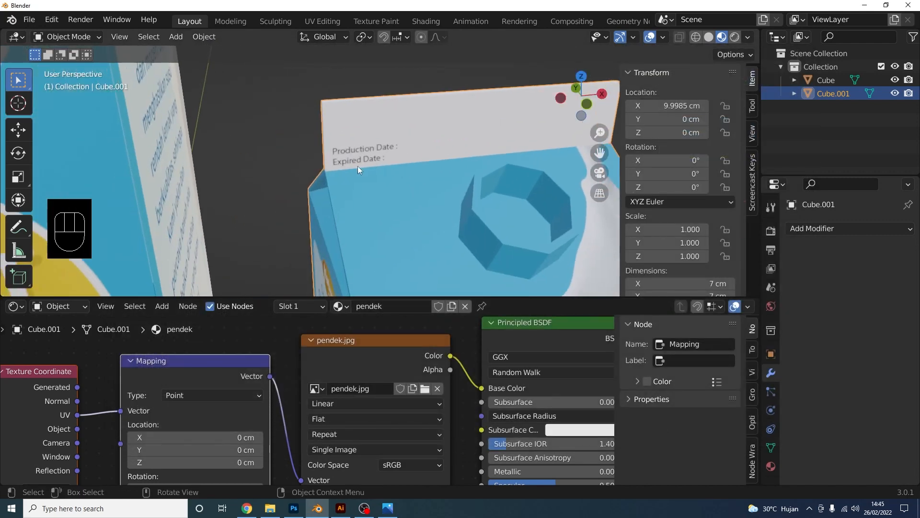
scroll(366, 168, "down", 6)
middle_click_drag(383, 211, 408, 170, "shift")
middle_click_drag(407, 170, 459, 174)
scroll(372, 138, "down", 4)
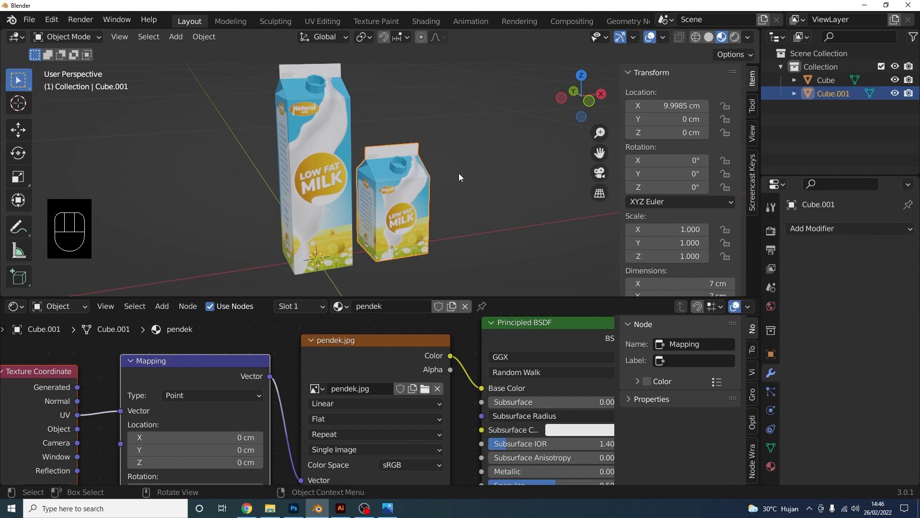
middle_click_drag(369, 128, 371, 149, "shift")
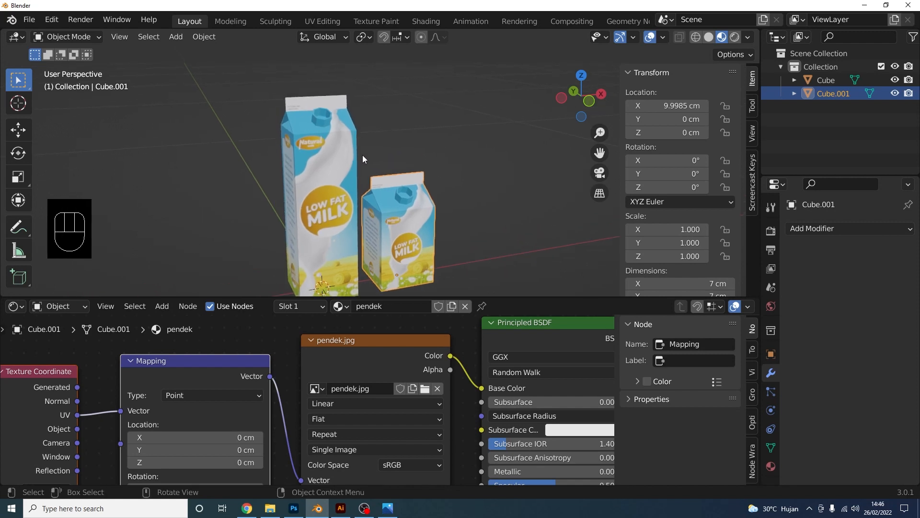
scroll(352, 169, "up", 2)
left_click_drag(505, 297, 510, 452)
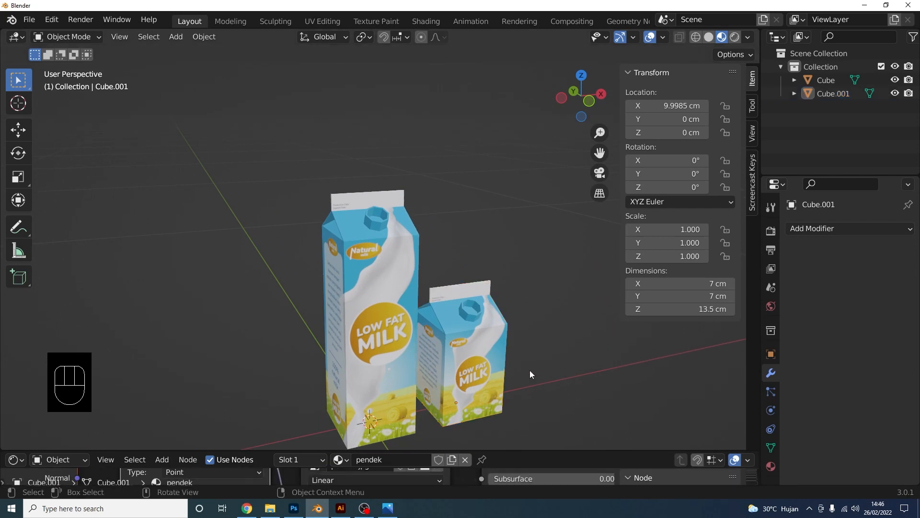
middle_click_drag(530, 370, 403, 189, "shift")
Isolate the tall carton Cube and add a Subdivision Surface modifier to it
left_click(430, 182)
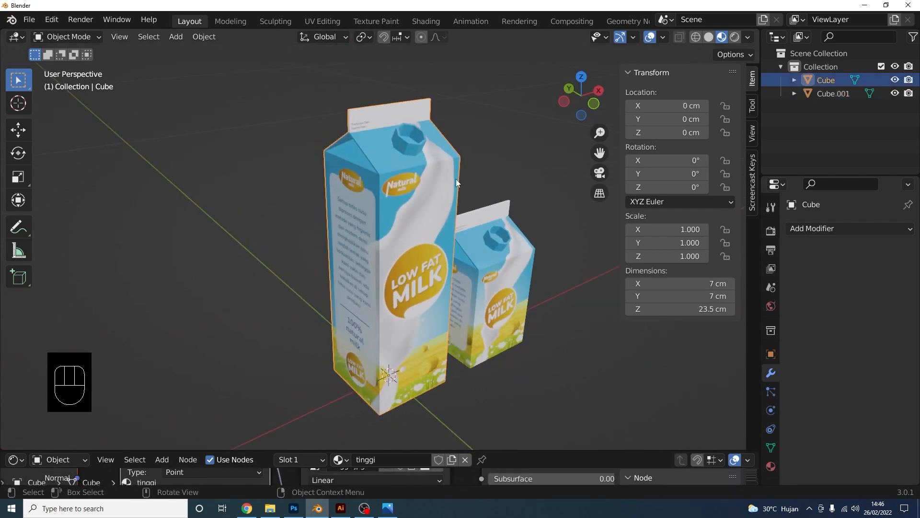
key("KP_Divide")
left_click(850, 228)
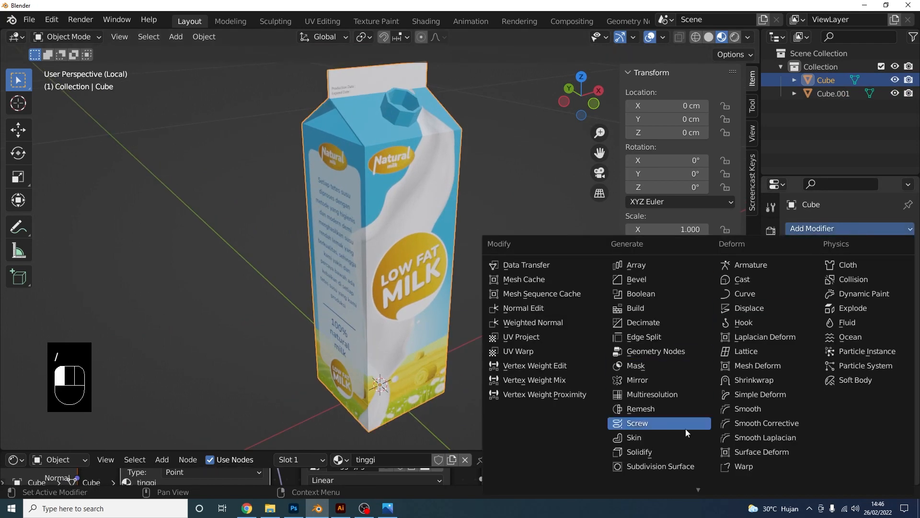
left_click(680, 467)
scroll(501, 251, "down", 1)
mouse_move(499, 235)
middle_mouse_down()
mouse_move(570, 231)
mouse_move(508, 229)
middle_mouse_up()
scroll(508, 229, "up", 4)
In Edit Mode, add loop cuts near the carton's top and bottom edges
key("Tab")
key("ctrl")
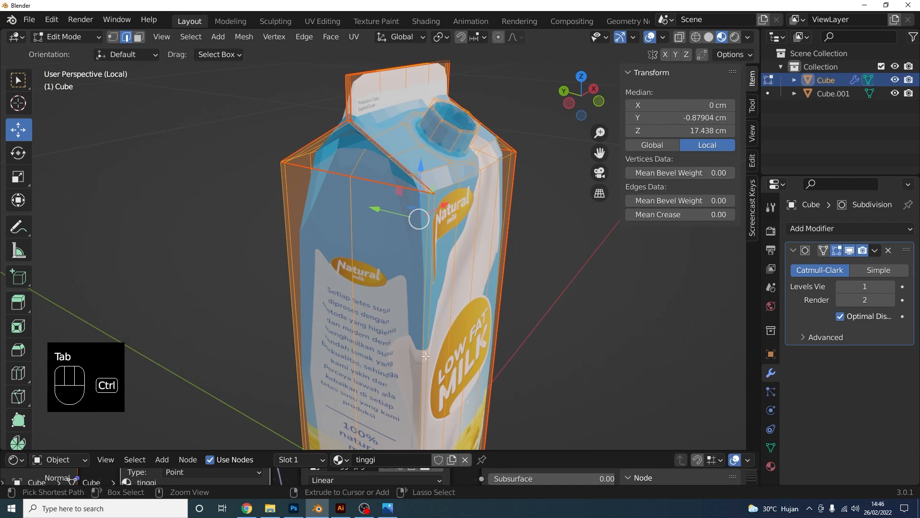
key("ctrl+r")
left_click(434, 393)
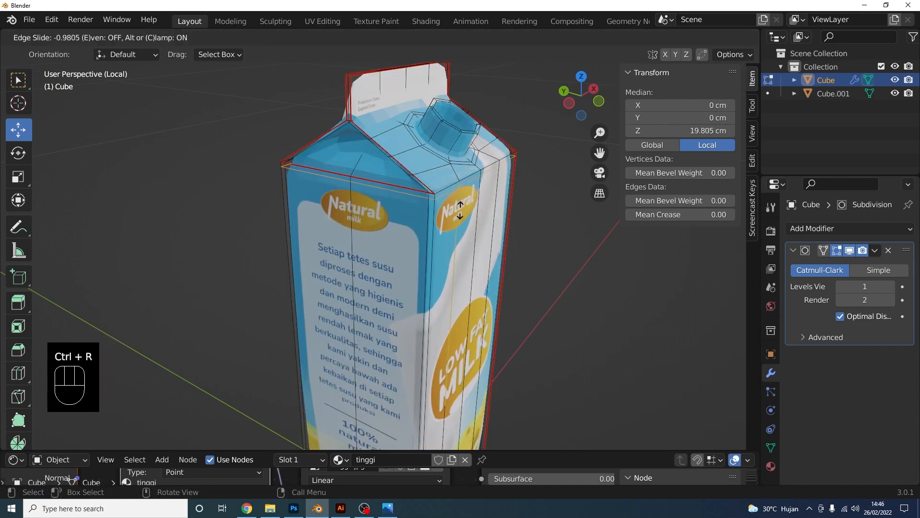
left_click(461, 202)
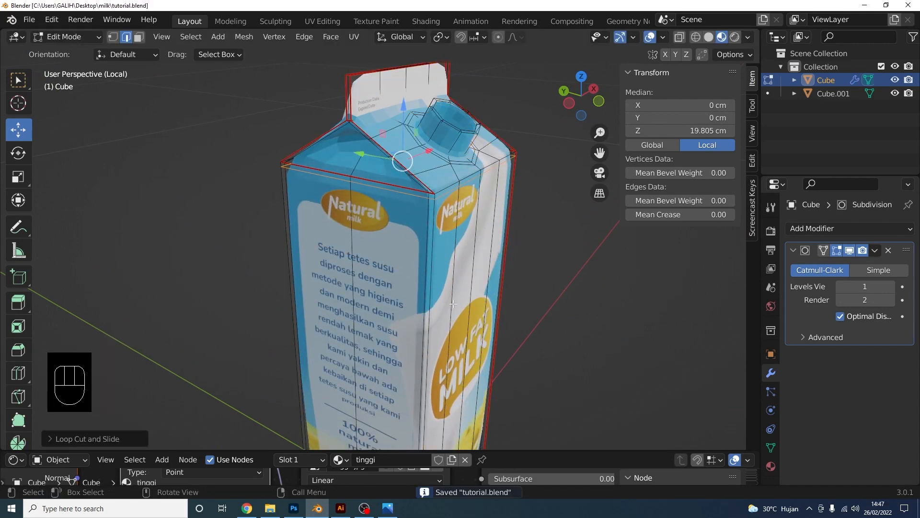
middle_click_drag(453, 304, 442, 261, "shift")
key("ctrl+r")
left_click(443, 229)
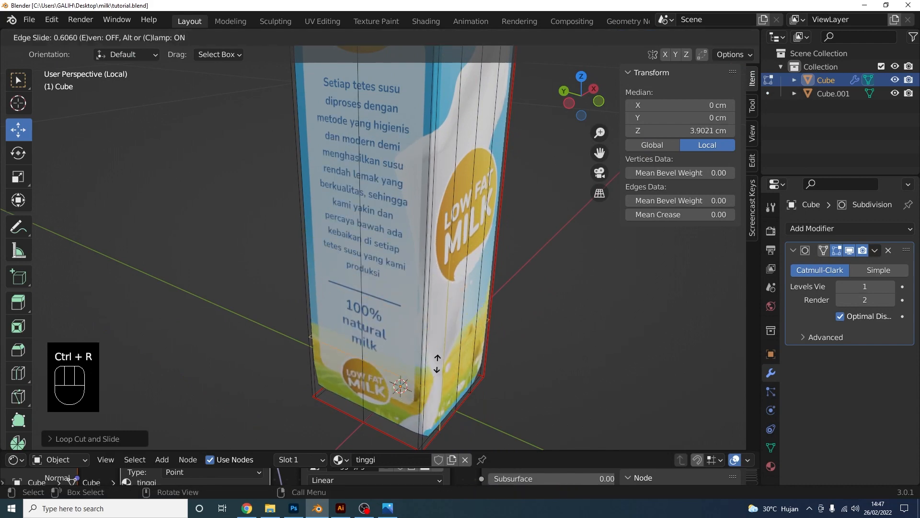
left_click(442, 442)
scroll(443, 307, "down", 4)
middle_click_drag(445, 274, 469, 368, "shift")
scroll(444, 370, "up", 3)
Raise the viewport subdivision level to 2 and add two loop cuts across the top flap
left_click(890, 287)
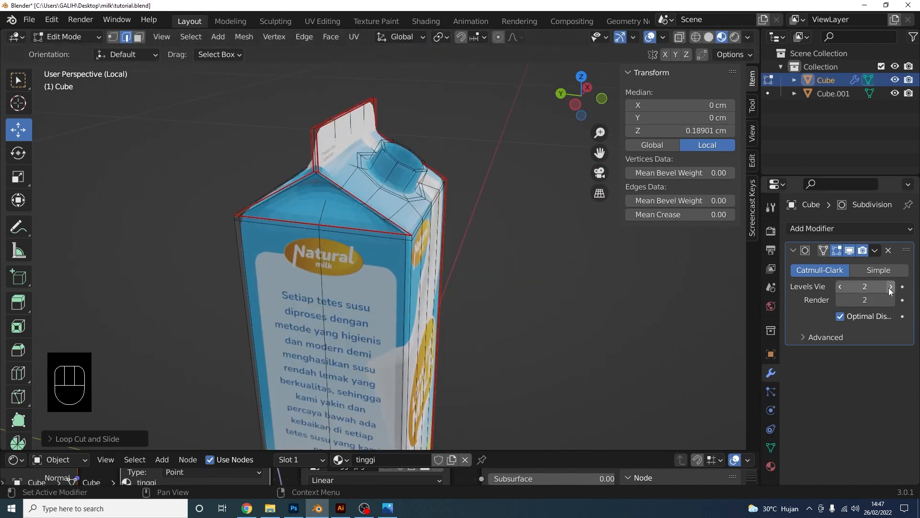
middle_click_drag(451, 294, 413, 281)
scroll(413, 281, "up", 2)
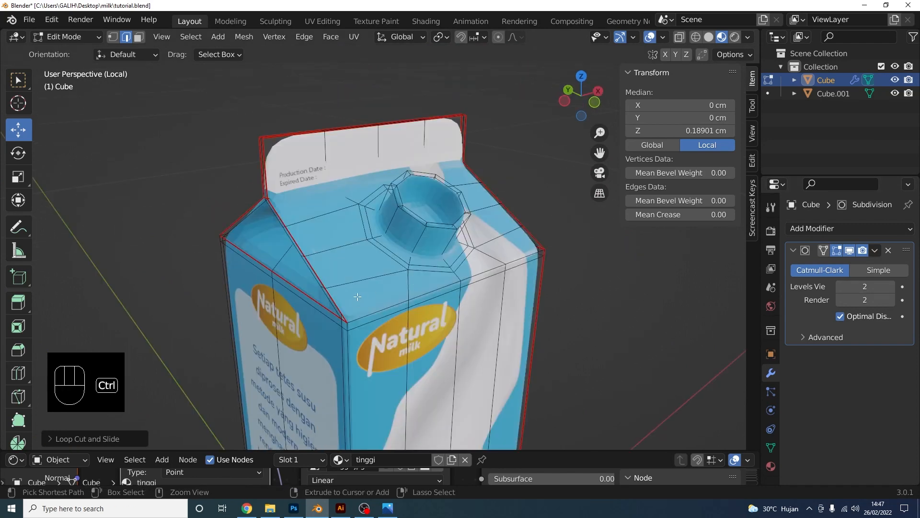
key("ctrl+r")
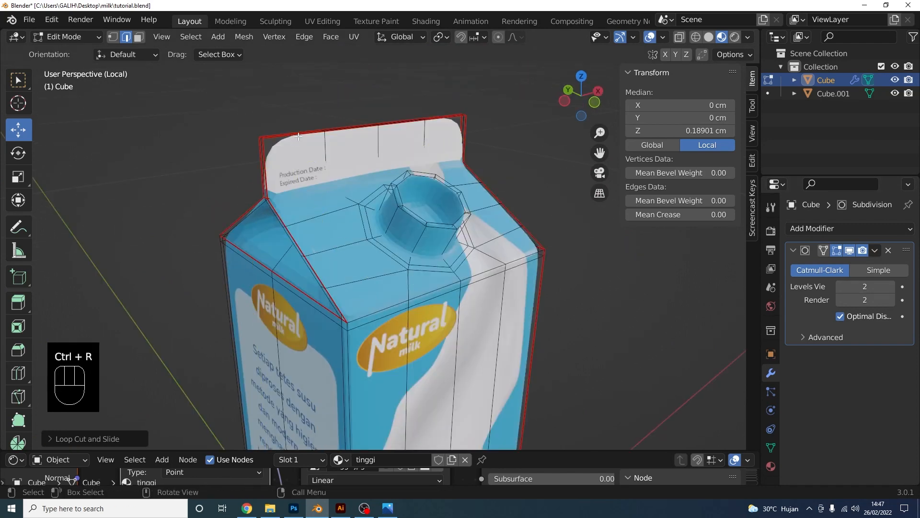
key("ctrl+r")
left_click(290, 144)
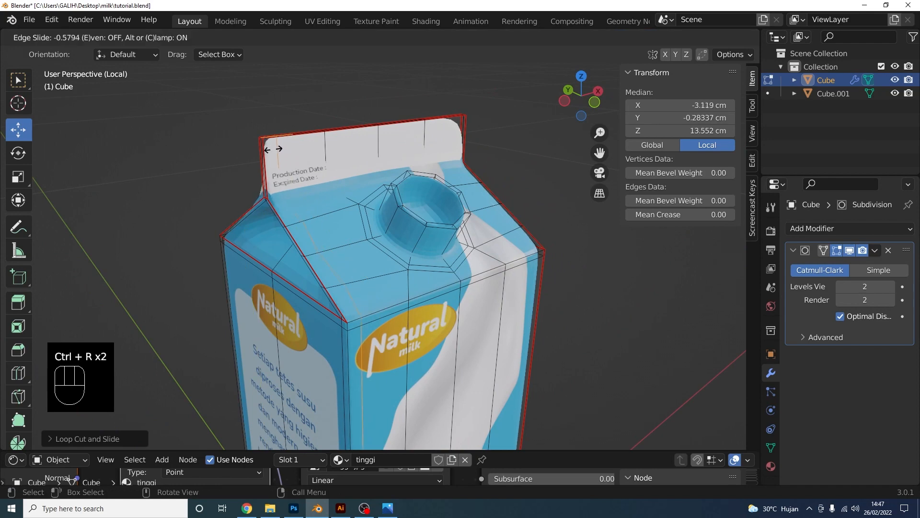
left_click(265, 152)
middle_click_drag(266, 151, 407, 127)
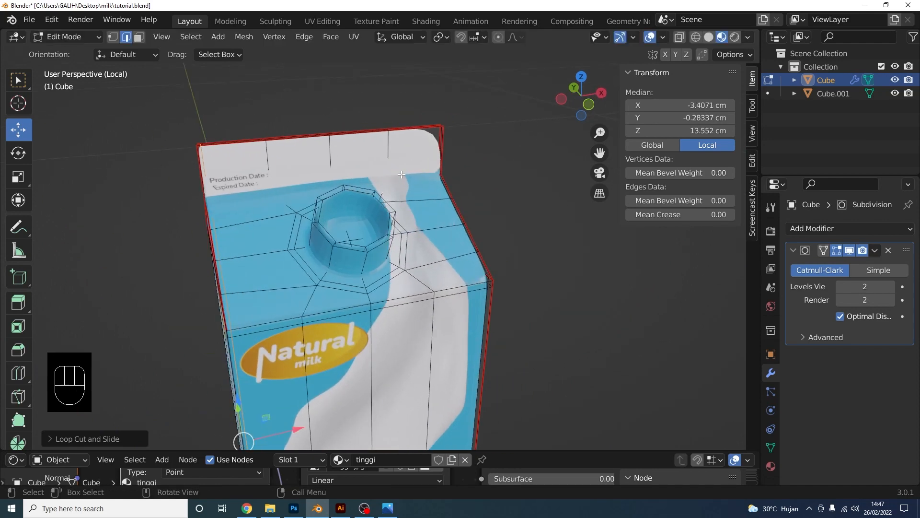
key("ctrl+r")
left_click(412, 126)
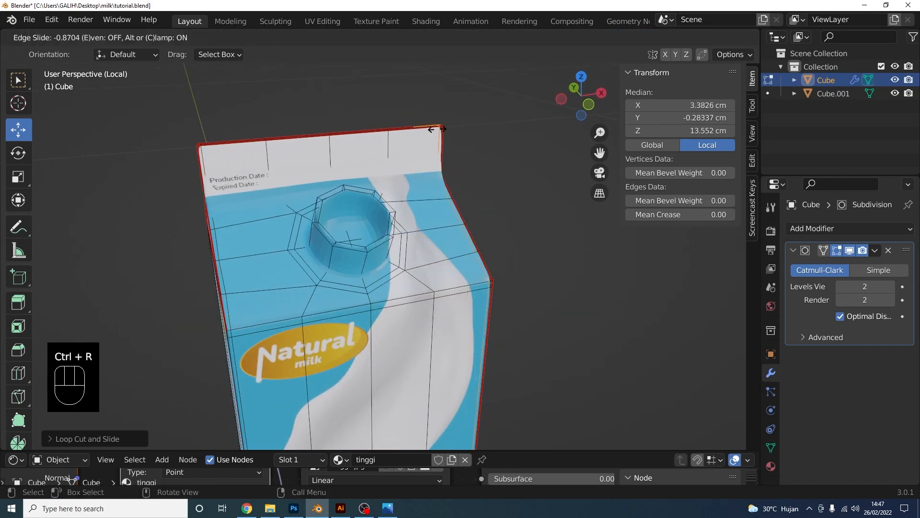
left_click(437, 129)
Add more flap loop cuts, undoing a misplaced one and placing a loop near the flap base
middle_click_drag(293, 181, 332, 183)
scroll(332, 182, "up", 3)
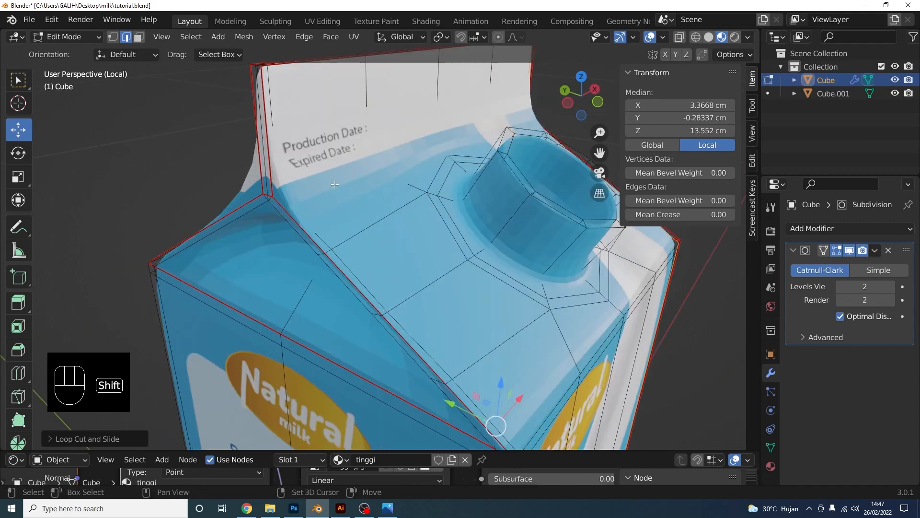
middle_click_drag(330, 139, 327, 198, "shift")
key("ctrl+r")
left_click(362, 168)
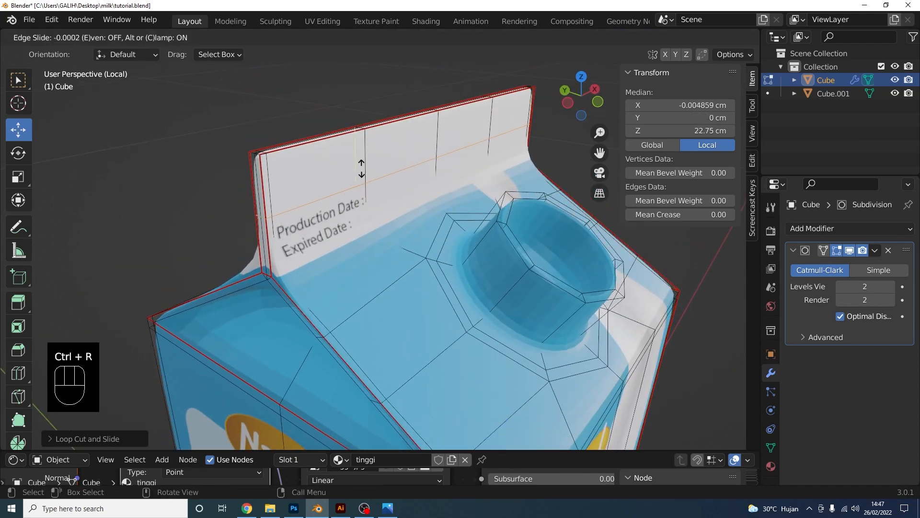
left_click(363, 173)
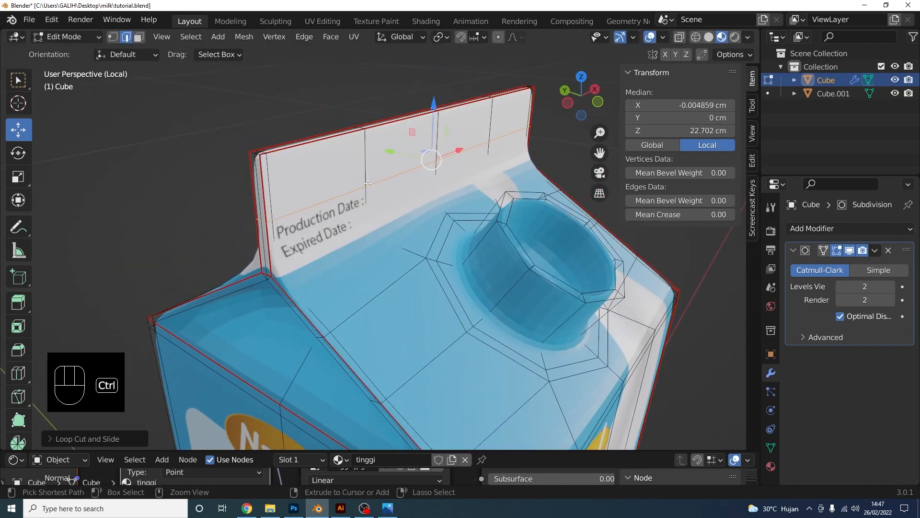
key("ctrl+z")
key("ctrl+r")
left_click(345, 196)
left_click(379, 228)
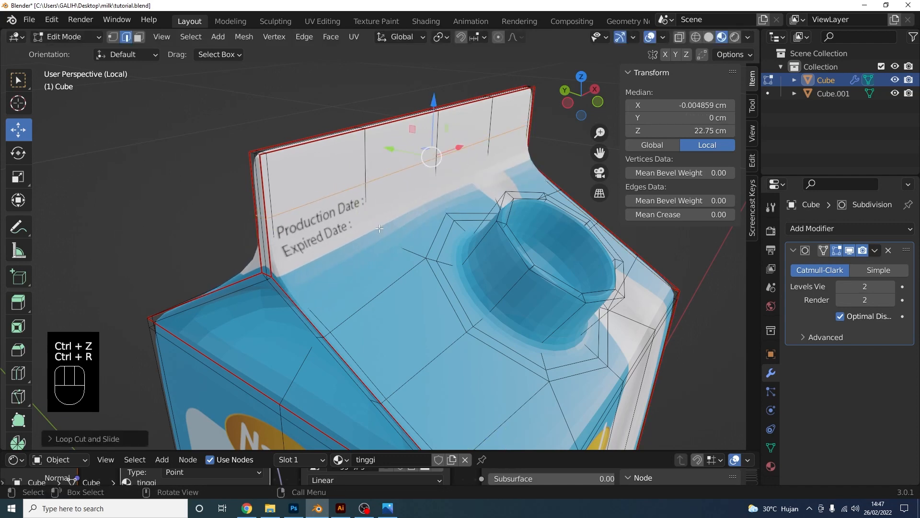
middle_click_drag(327, 244, 330, 233)
key("ctrl+r")
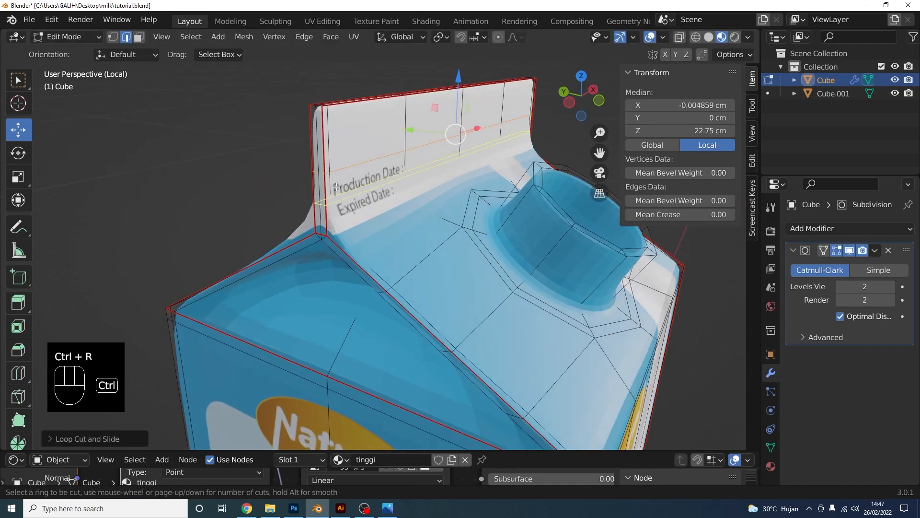
left_click(330, 201)
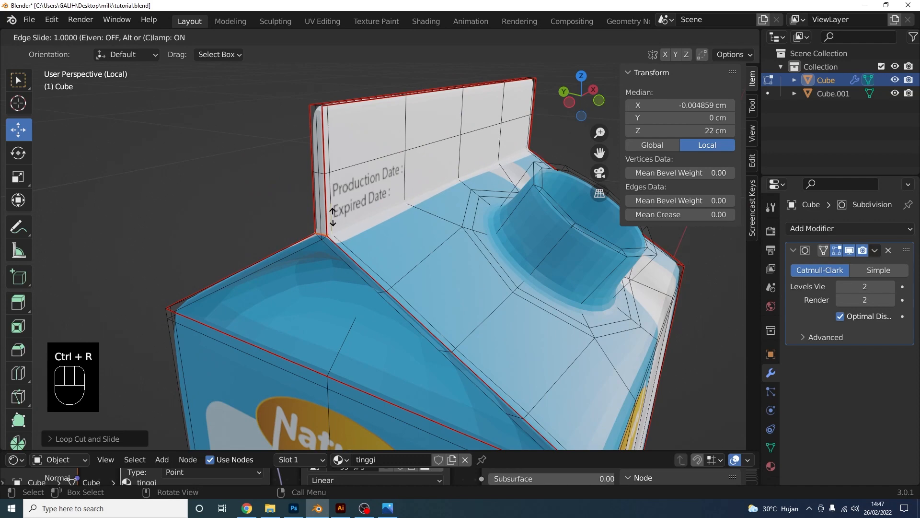
left_click(333, 211)
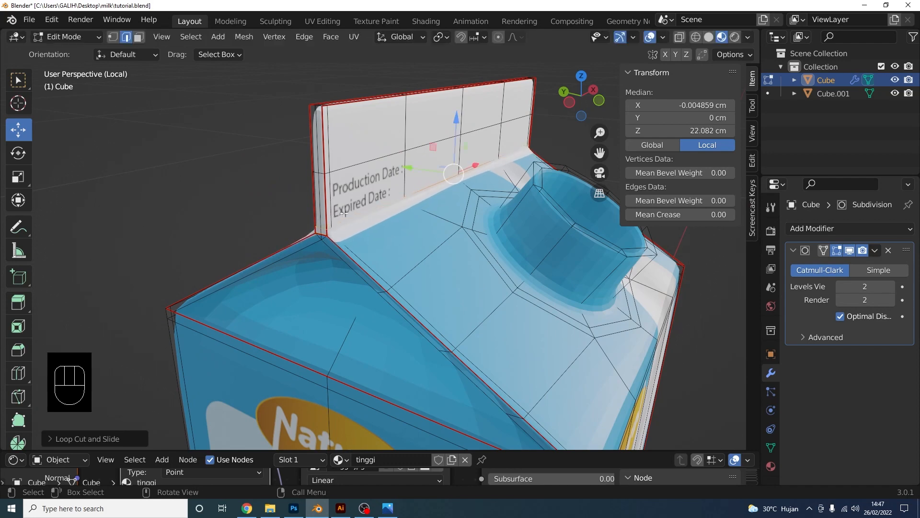
Add edge loops along the flap's base and the gable's roof edge
middle_click_drag(333, 211, 373, 178)
middle_click_drag(367, 288, 378, 272, "shift")
scroll(374, 278, "up", 5)
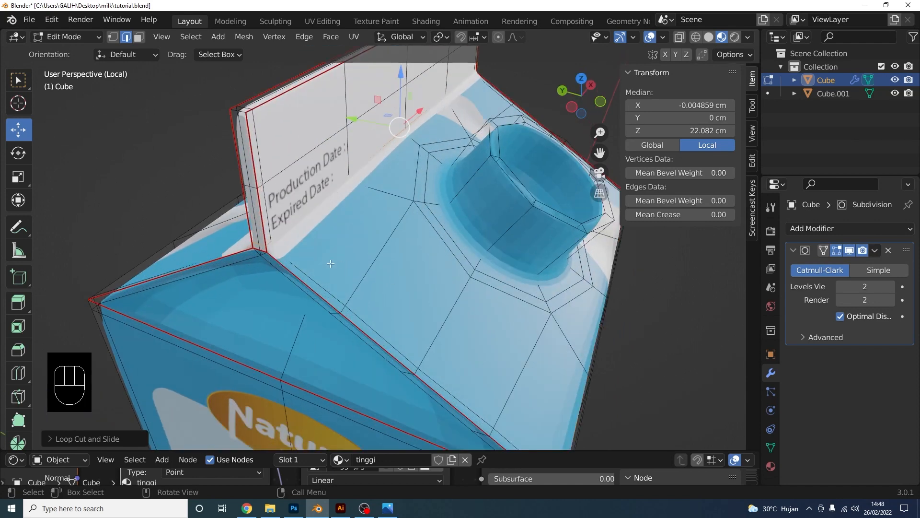
key("ctrl+r")
left_click(330, 316)
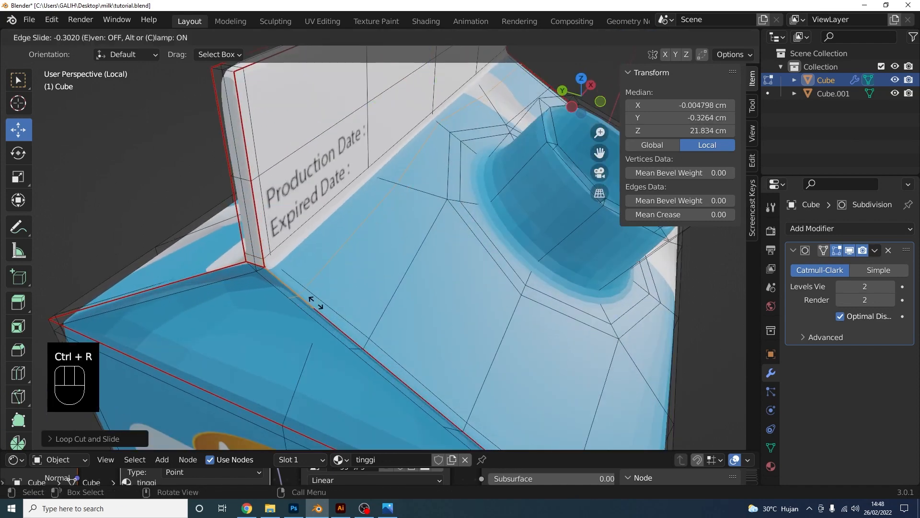
left_click(291, 269)
middle_click_drag(292, 270, 333, 283)
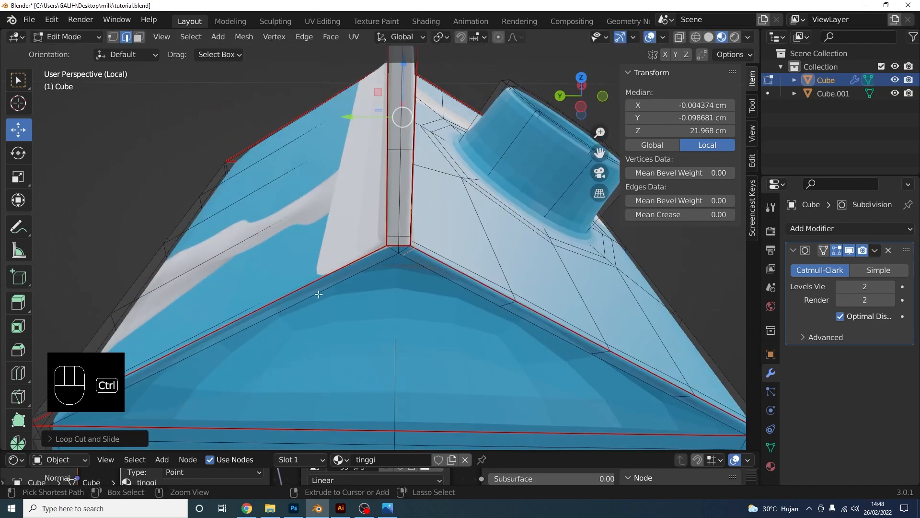
key("ctrl+r")
left_click(308, 288)
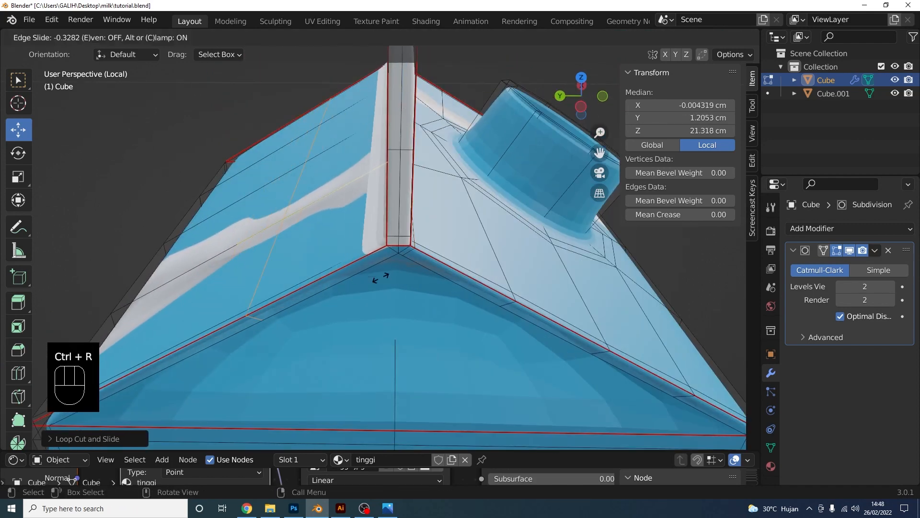
left_click(503, 237)
Add edge loops along the left roof's lower edge and the front roof edge
scroll(431, 244, "down", 3)
middle_click_drag(356, 275, 405, 229)
scroll(348, 269, "up", 2)
key("ctrl+r")
left_click(375, 228)
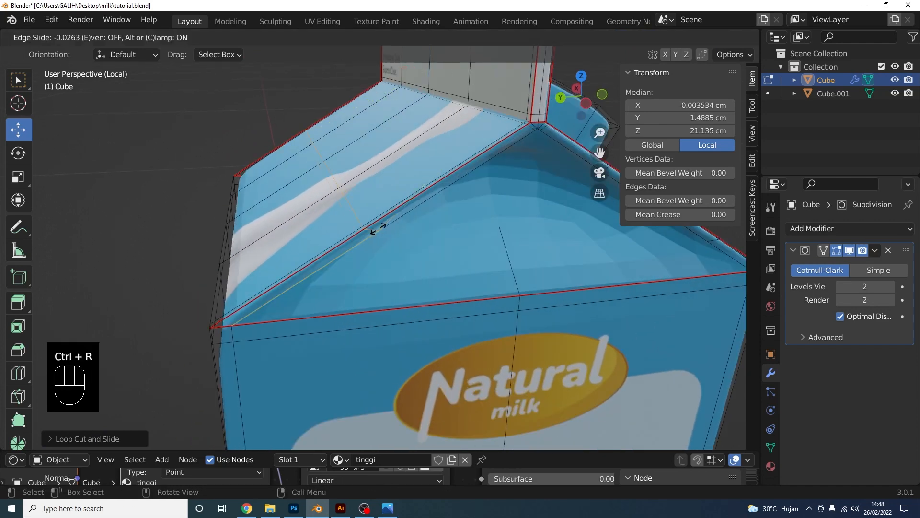
left_click(240, 315)
middle_click_drag(239, 315, 510, 260)
key("ctrl+r")
left_click(501, 252)
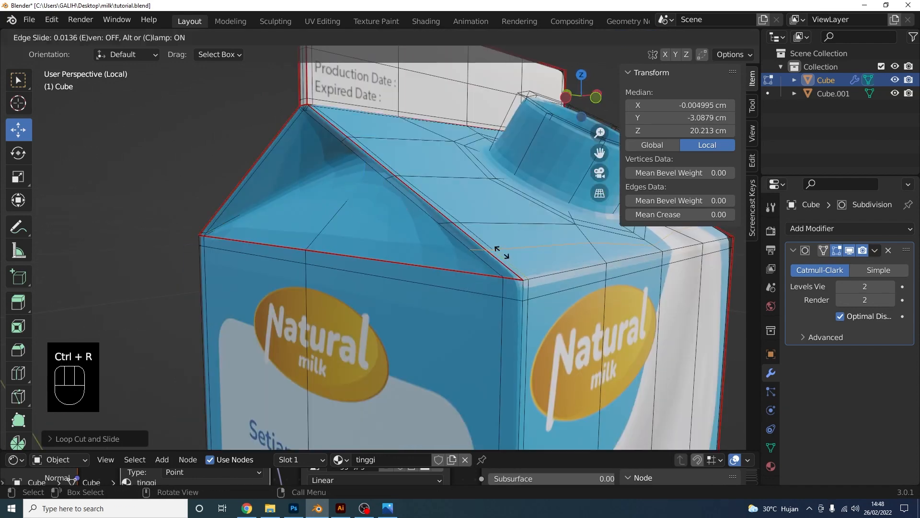
left_click(511, 280)
middle_click_drag(511, 281, 529, 288)
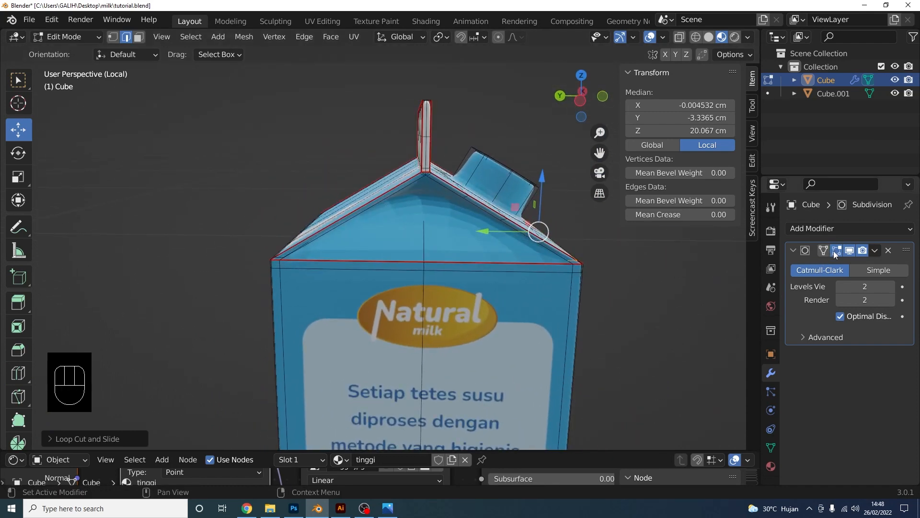
Knife-cut new edges between corner vertices across the triangular roof faces on both sides
middle_click_drag(528, 229, 490, 260)
scroll(463, 260, "up", 4)
middle_click_drag(490, 259, 466, 268, "shift")
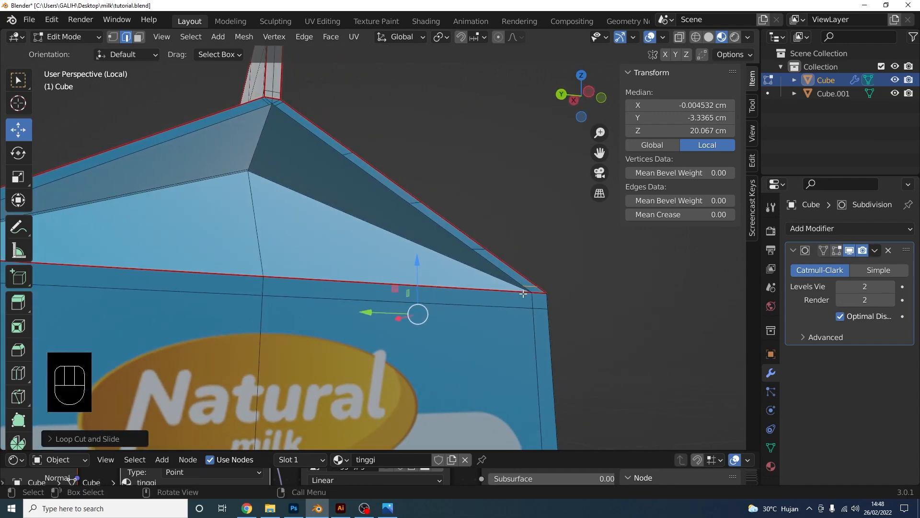
middle_click_drag(394, 235, 422, 261, "shift")
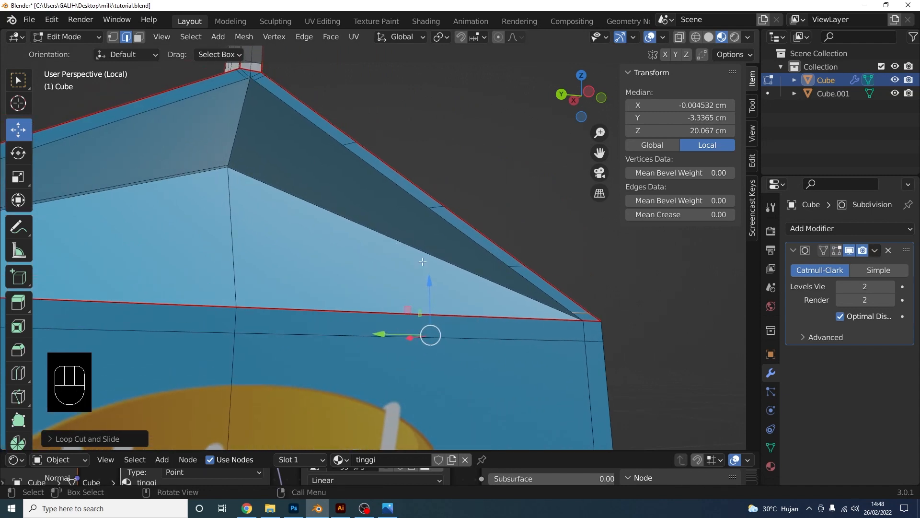
key("k")
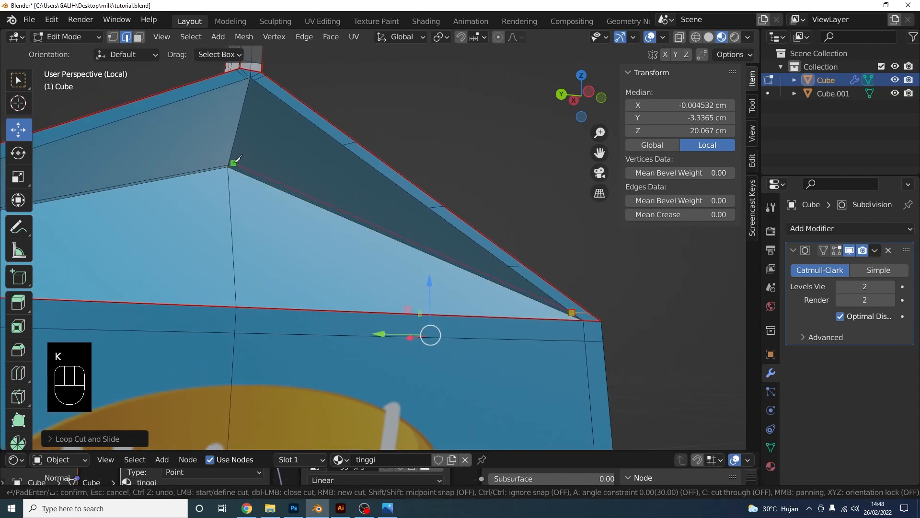
key("Return")
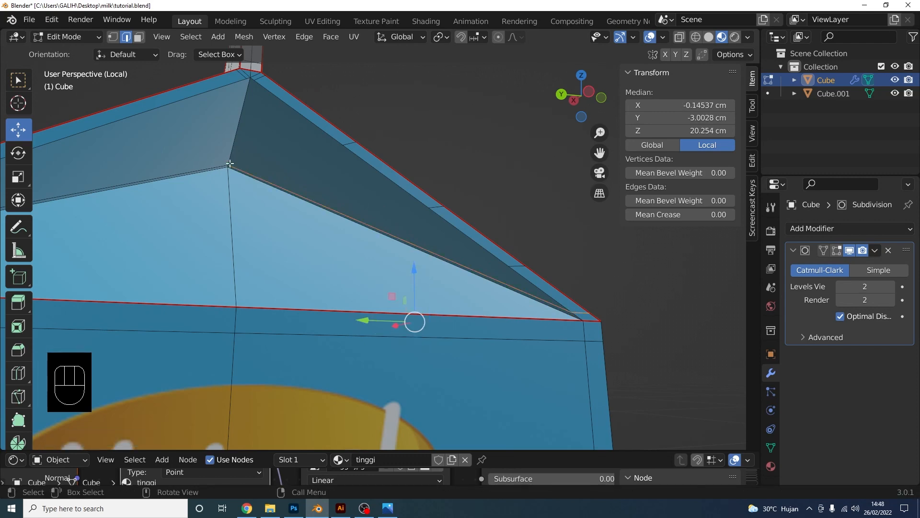
scroll(527, 203, "down", 4)
middle_click_drag(527, 203, 98, 249)
middle_click_drag(317, 270, 341, 265)
scroll(390, 263, "up", 3)
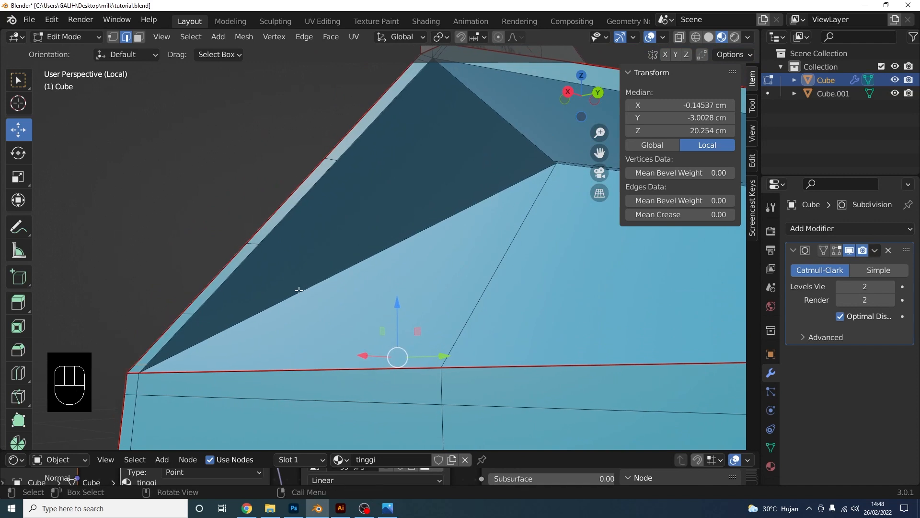
key("k")
left_click(148, 363)
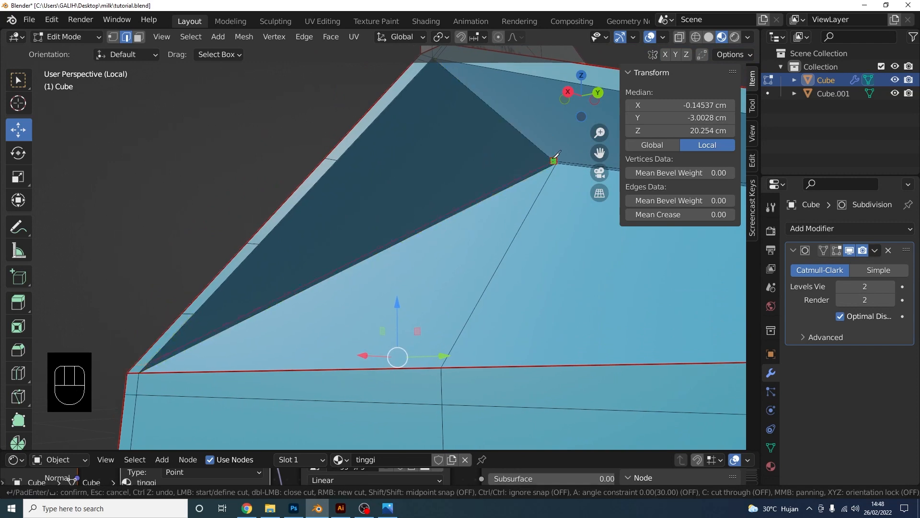
key("Return")
scroll(453, 182, "down", 3)
middle_click_drag(434, 186, 129, 89)
Return the carton to Object Mode to view its smoothed corners
left_click(80, 39)
left_click(80, 52)
middle_click_drag(225, 197, 329, 233)
middle_click_drag(283, 268, 386, 233, "shift")
middle_click_drag(386, 233, 404, 295)
Apply Shade Smooth to the tall carton
right_click(404, 295)
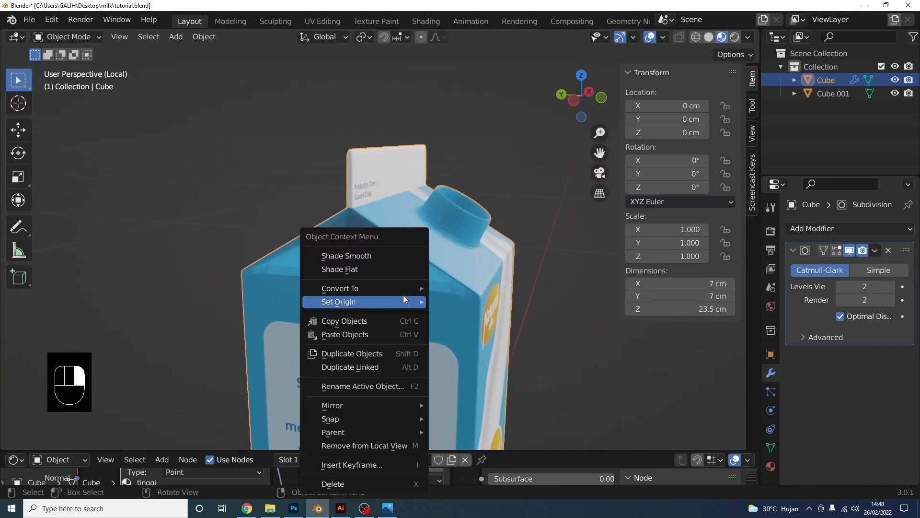
left_click(395, 254)
scroll(450, 281, "down", 2)
middle_click_drag(467, 286, 440, 287)
scroll(440, 287, "down", 2)
mouse_move(440, 287)
middle_mouse_down()
mouse_move(269, 286)
mouse_move(443, 283)
middle_mouse_up()
scroll(443, 283, "up", 4)
mouse_move(443, 283)
middle_mouse_down("shift")
mouse_move(447, 273)
mouse_move(446, 281)
middle_mouse_up("shift")
middle_click_drag(445, 282, 412, 277)
middle_click_drag(406, 208, 401, 226)
scroll(395, 255, "up", 1)
scroll(412, 231, "up", 1)
In Edit Mode, knife-cut two edges from the upper edge down to the roof corner vertex
key("Tab")
scroll(398, 261, "up", 3)
scroll(404, 236, "up", 1)
middle_click_drag(399, 261, 380, 235, "shift")
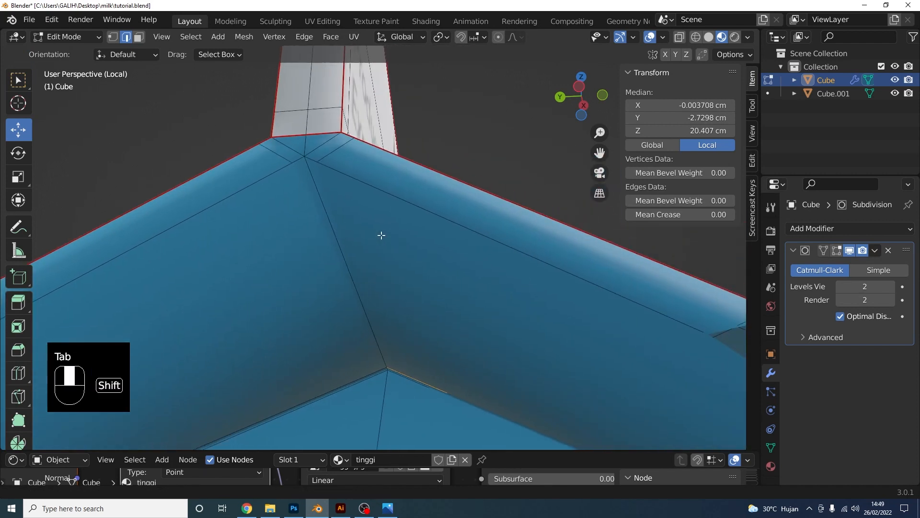
key("k")
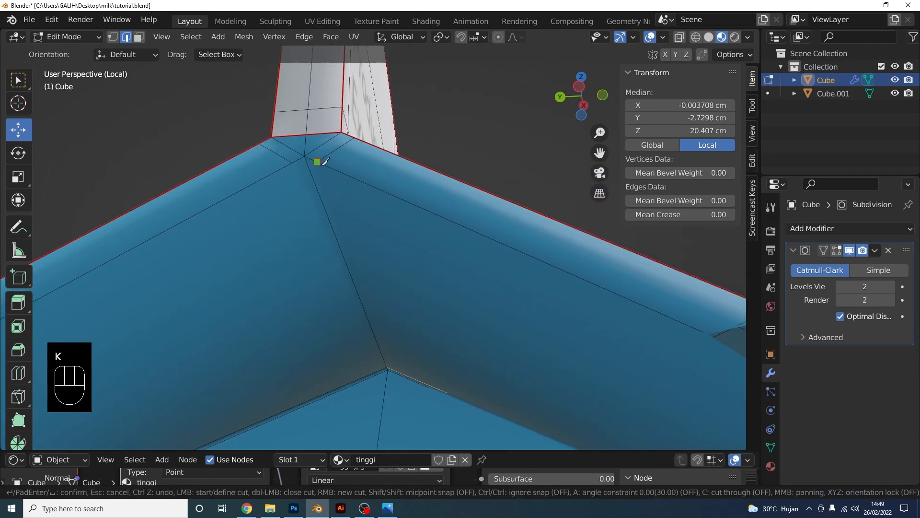
left_click(387, 367)
key("Return")
key("k")
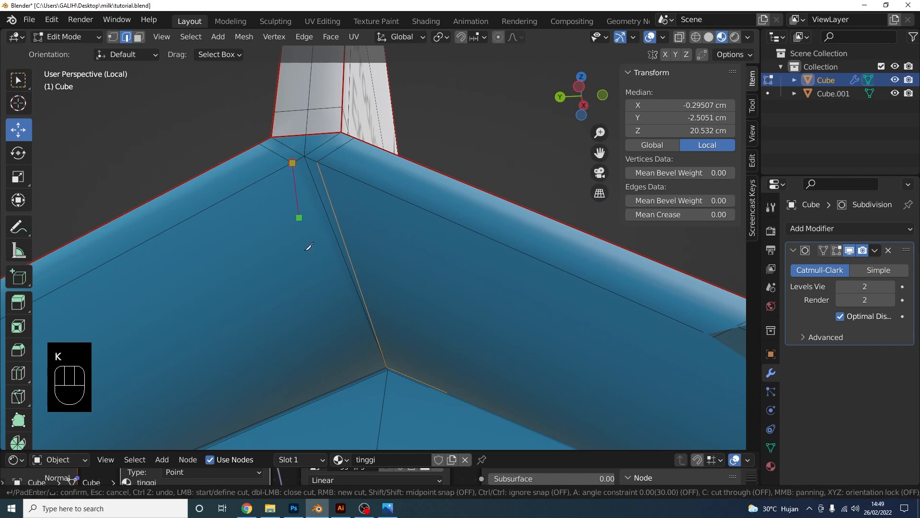
key("Return")
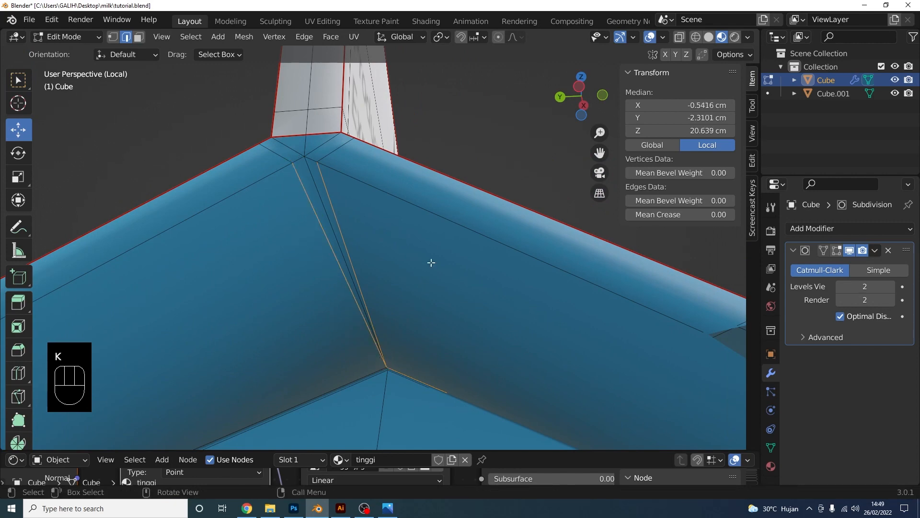
Knife-cut two more edges down to the corner vertex on the carton's other roof corner
scroll(432, 263, "down", 8)
middle_click_drag(450, 257, 219, 251)
middle_click_drag(373, 298, 382, 270)
key("k")
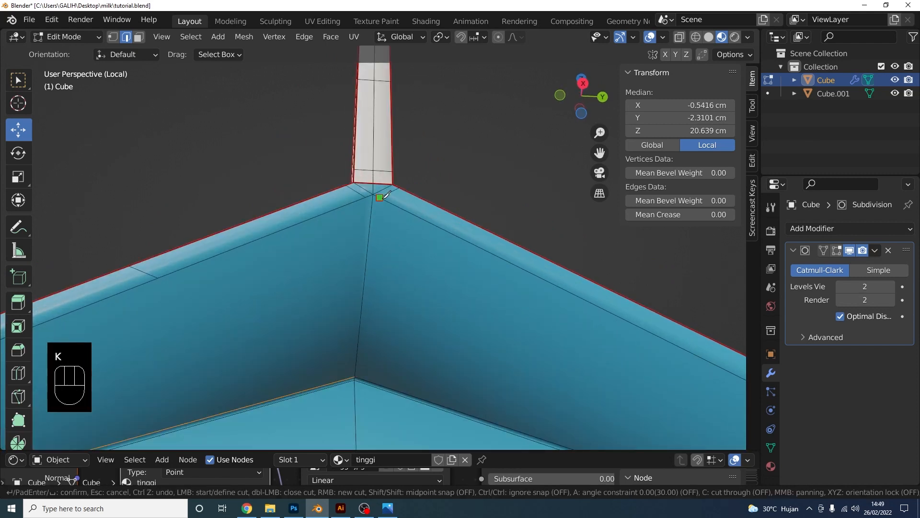
left_click(355, 377)
key("Return")
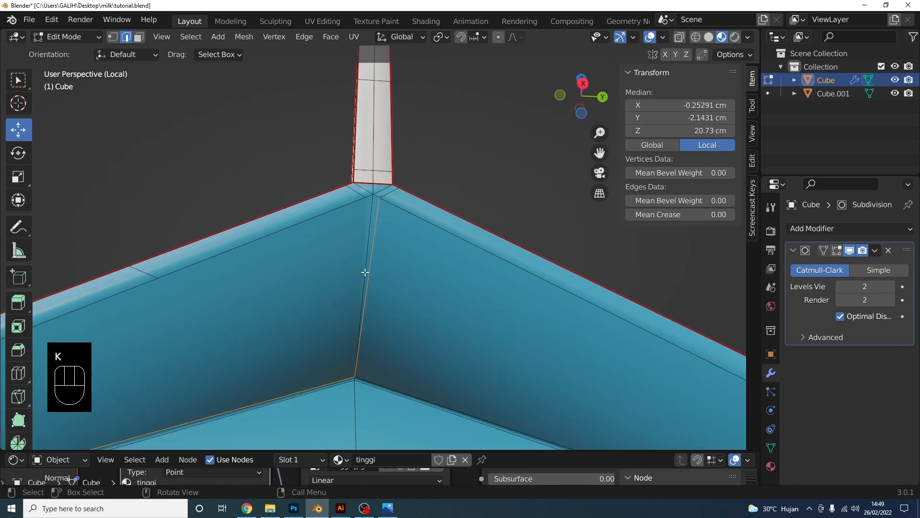
key("k")
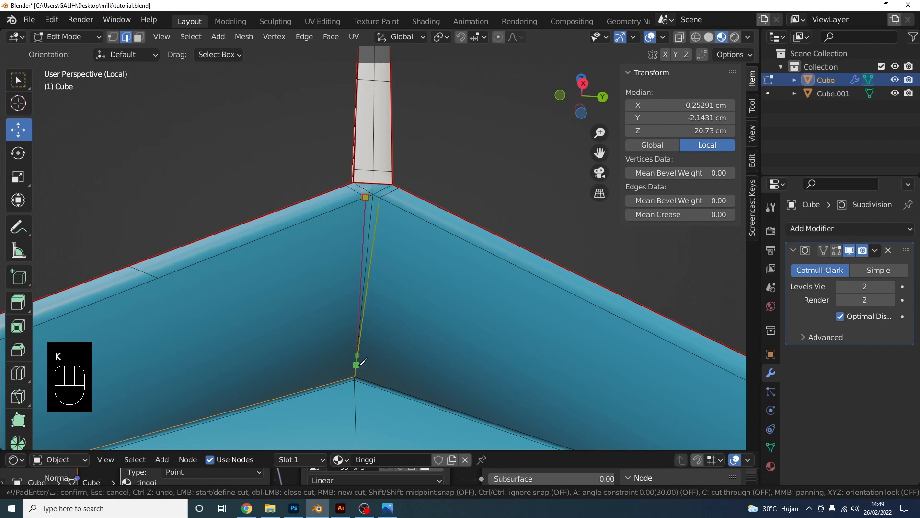
left_click(355, 377)
key("Return")
Switch the carton back to Object Mode
middle_click_drag(354, 376, 122, 101)
left_click(83, 40)
left_click(77, 53)
scroll(436, 295, "down", 3)
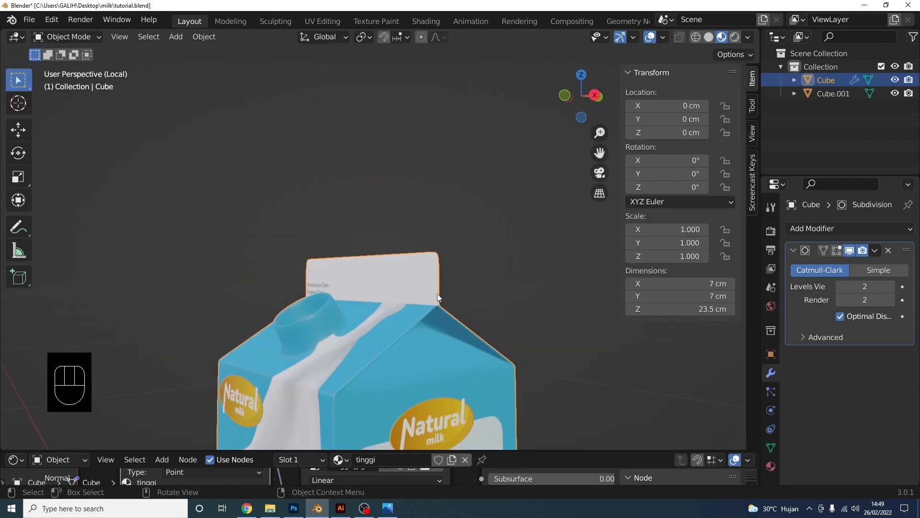
In Edit Mode, add two loop cuts around the spout's base
middle_click_drag(437, 294, 392, 321)
scroll(389, 333, "up", 5)
scroll(403, 318, "up", 2)
key("Tab")
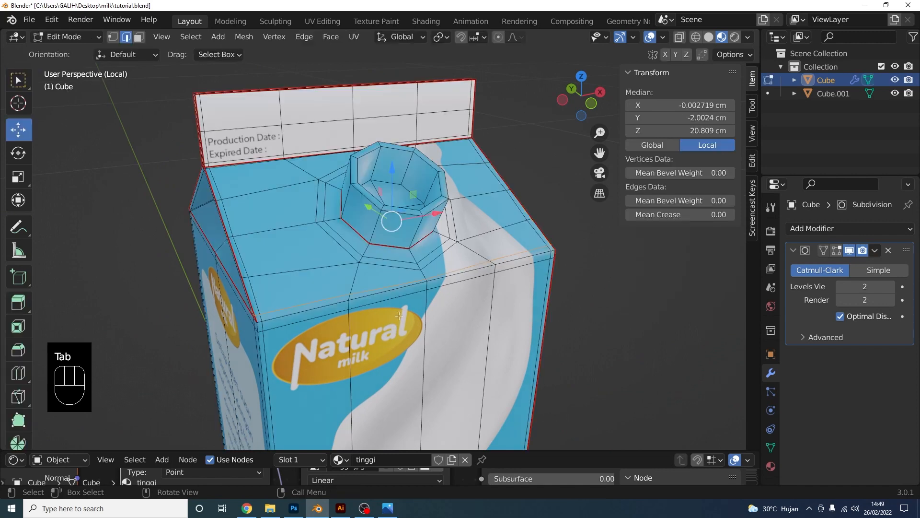
scroll(383, 290, "up", 4)
scroll(383, 289, "up", 2)
key("ctrl+r")
left_click(411, 254)
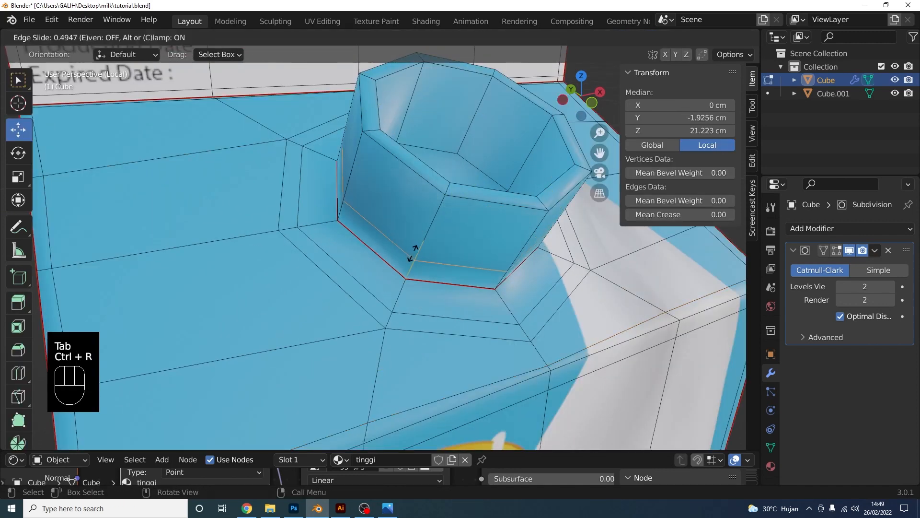
left_click(465, 293)
key("ctrl+r")
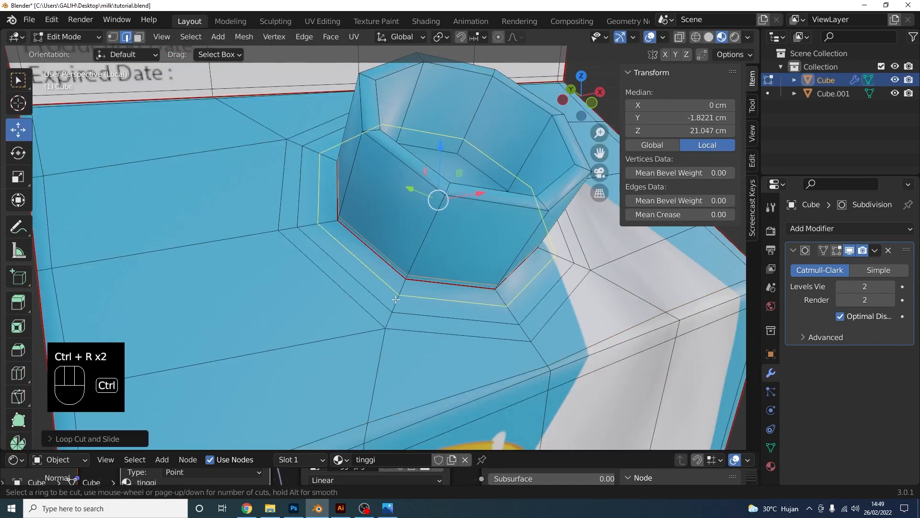
left_click(395, 298)
left_click(415, 290)
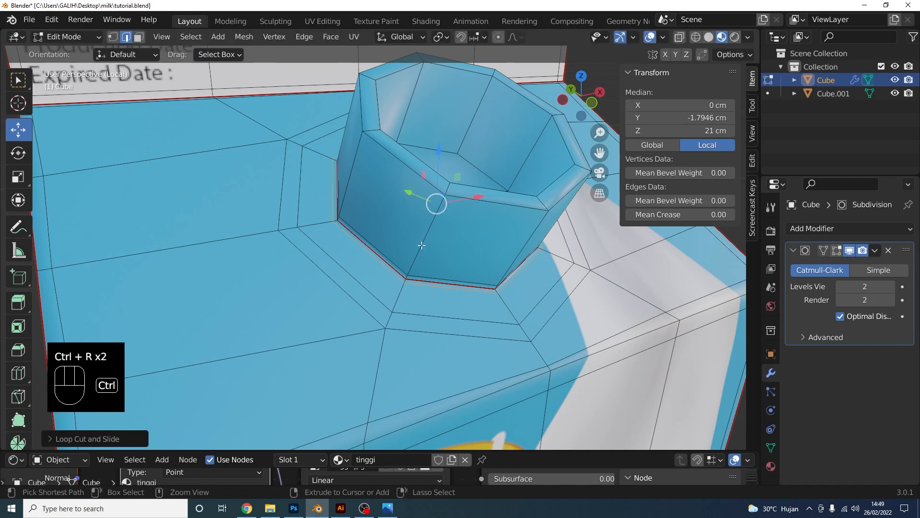
Add two more loop cuts near the spout's outer and inner rim
key("ctrl+r")
left_click(431, 229)
left_click(451, 213)
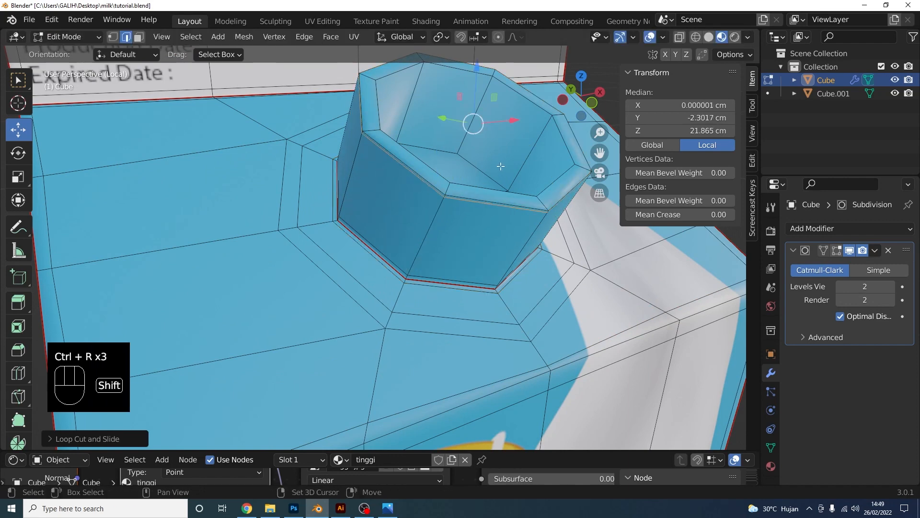
middle_click_drag(551, 115, 387, 293, "shift")
key("ctrl+r")
left_click(357, 259)
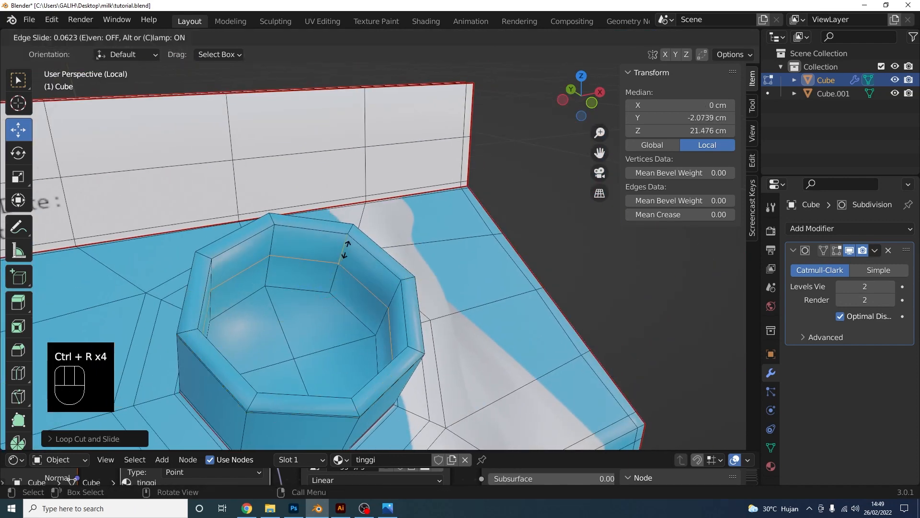
left_click(339, 270)
middle_click_drag(192, 306, 240, 190, "shift")
middle_click_drag(385, 196, 316, 245, "shift")
Extrude the ring of faces around the spout base into a lip, then return to Object Mode
left_click(140, 39)
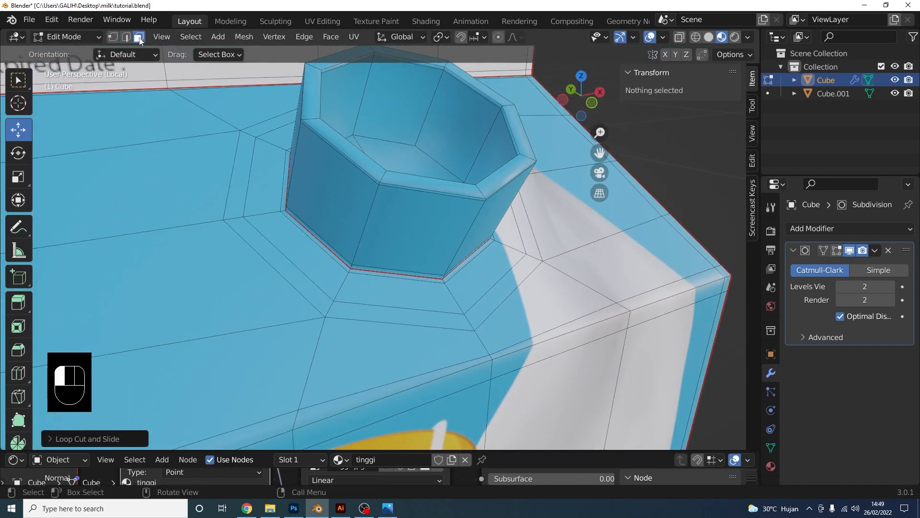
left_click(233, 219, "alt+shift")
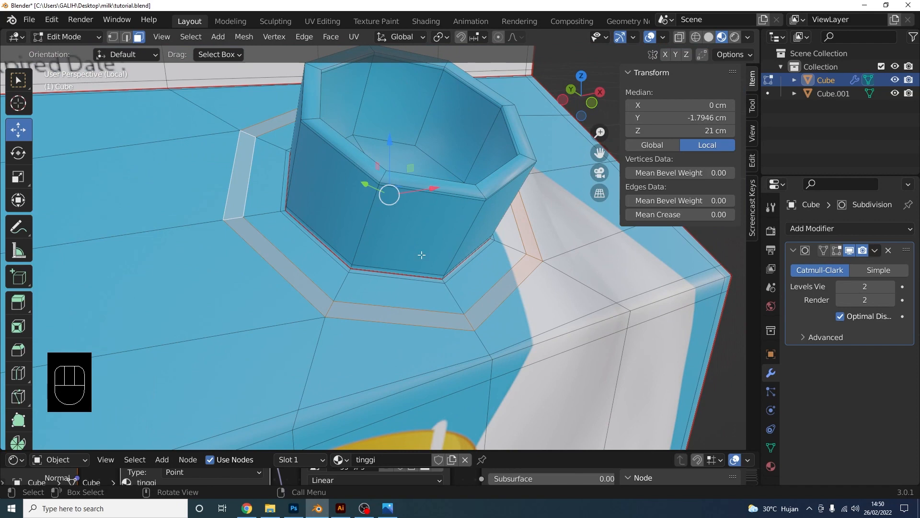
key("e")
left_click(472, 263)
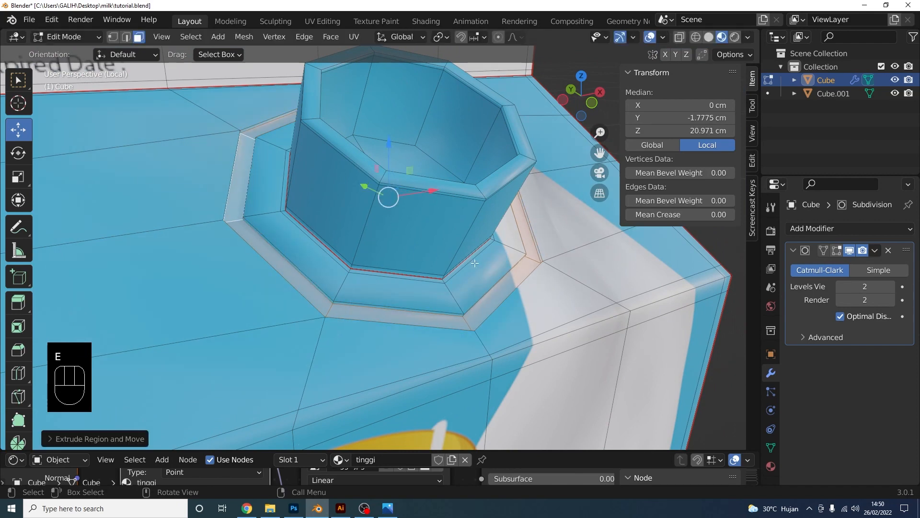
scroll(407, 263, "down", 8)
left_click(66, 37)
left_click(69, 53)
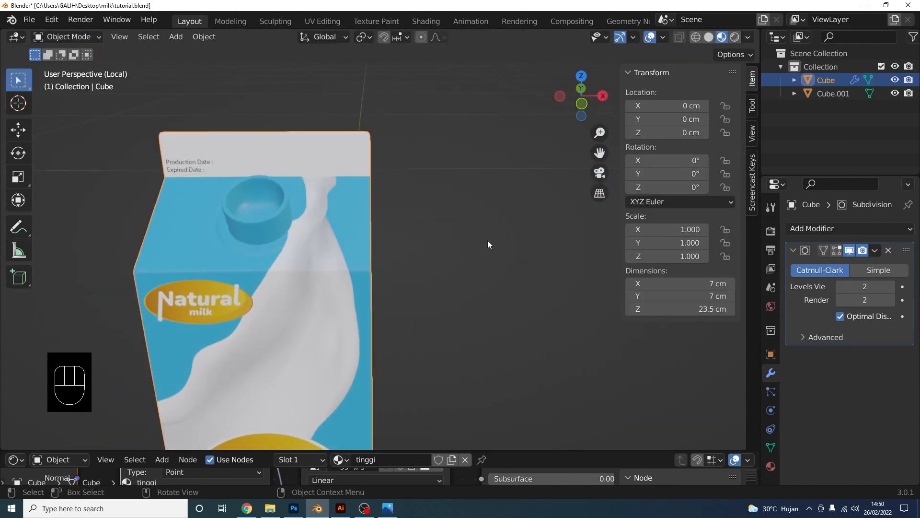
scroll(487, 240, "up", 3)
middle_click_drag(487, 240, 450, 239)
scroll(427, 242, "down", 5)
left_click(372, 252)
middle_click_drag(370, 254, 356, 244, "shift")
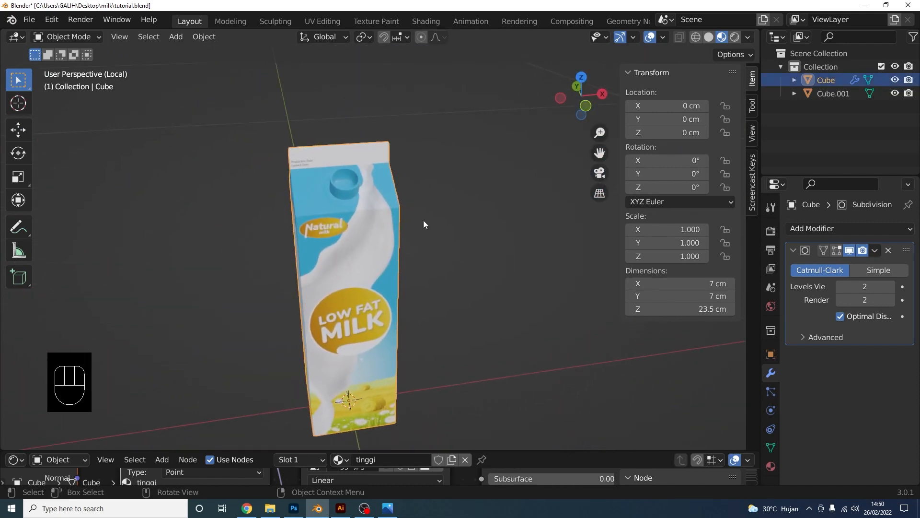
left_click(587, 106)
middle_click_drag(356, 160, 352, 231, "shift")
scroll(332, 230, "up", 7)
middle_click_drag(197, 154, 374, 219, "shift")
scroll(307, 199, "up", 2)
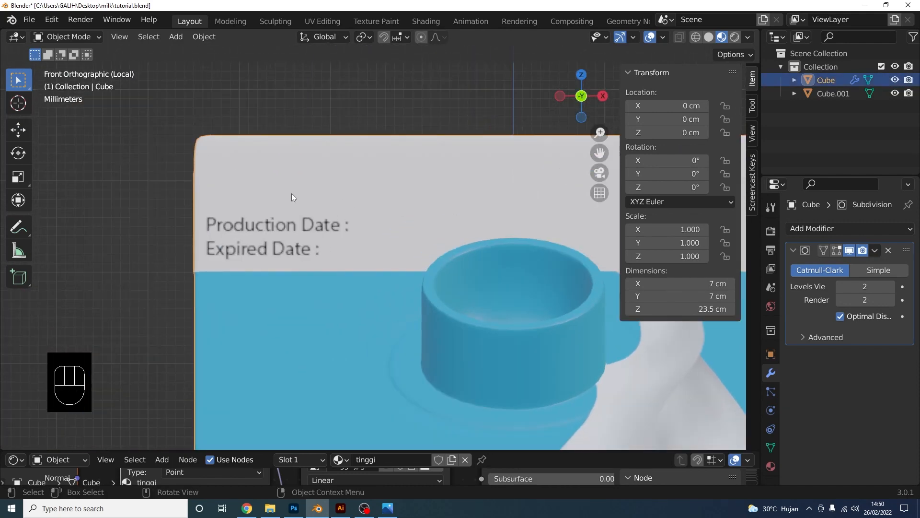
left_click(387, 508)
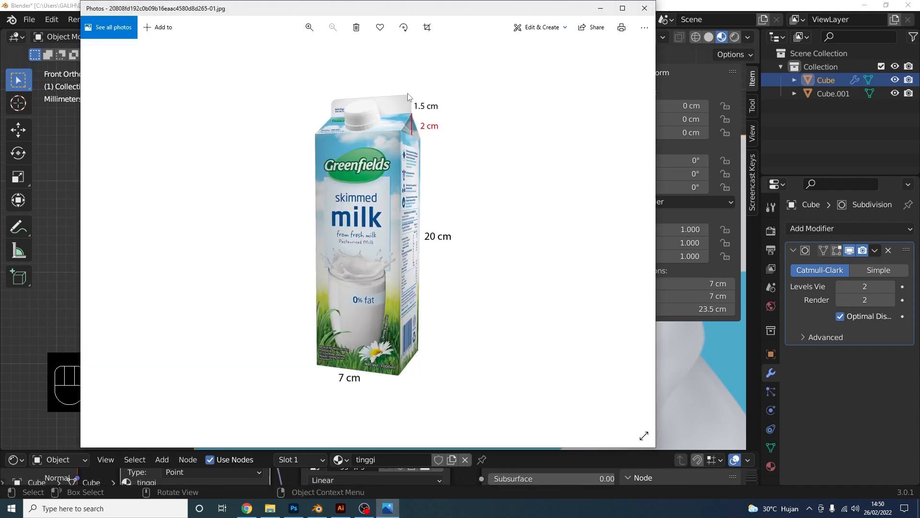
left_click(600, 8)
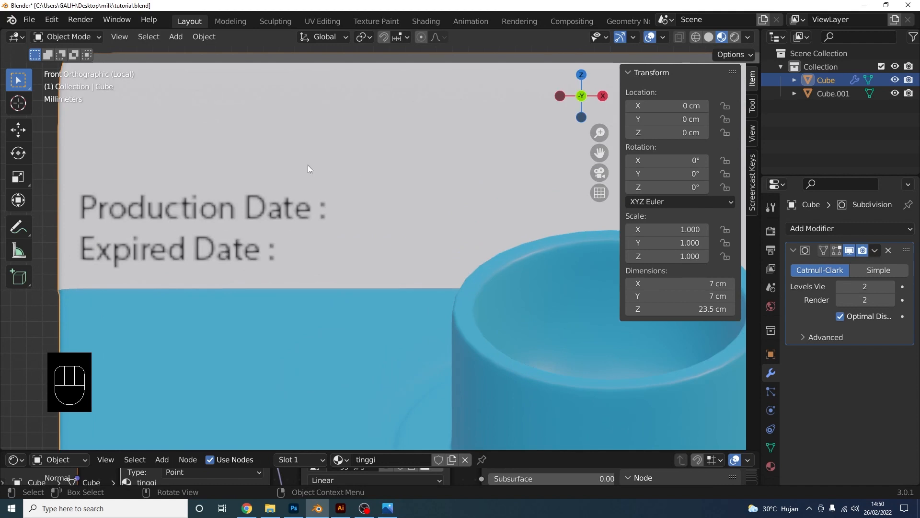
scroll(332, 189, "down", 1)
key("Tab")
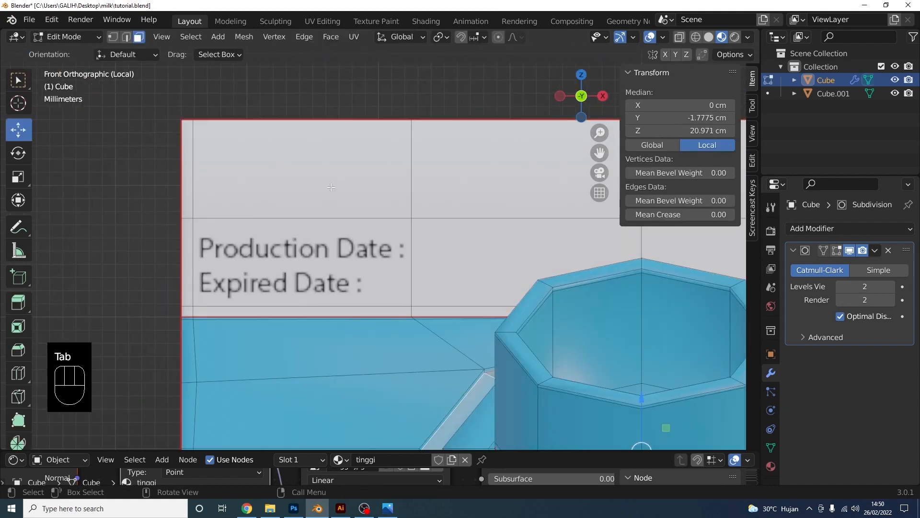
With vertex select and X-Ray on, pull the top-left and top-right corner vertices inward
left_click(112, 38)
left_click(836, 250)
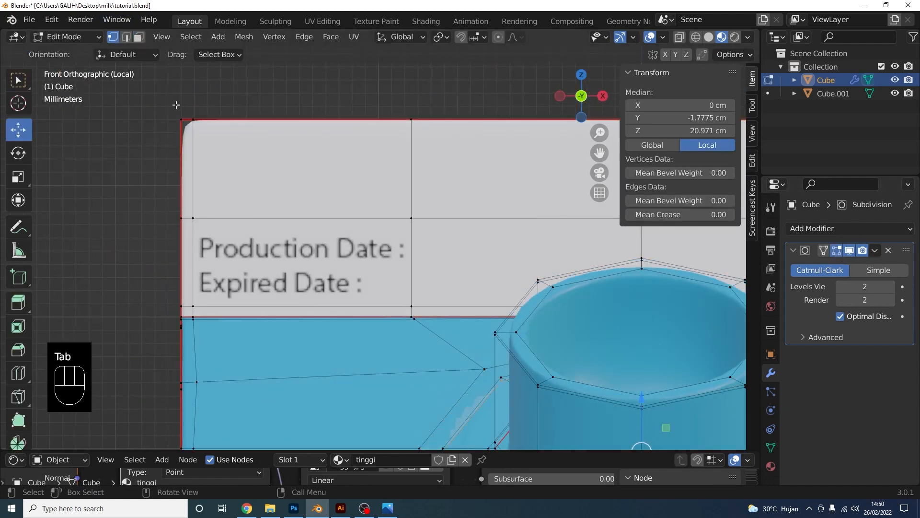
left_click(680, 38)
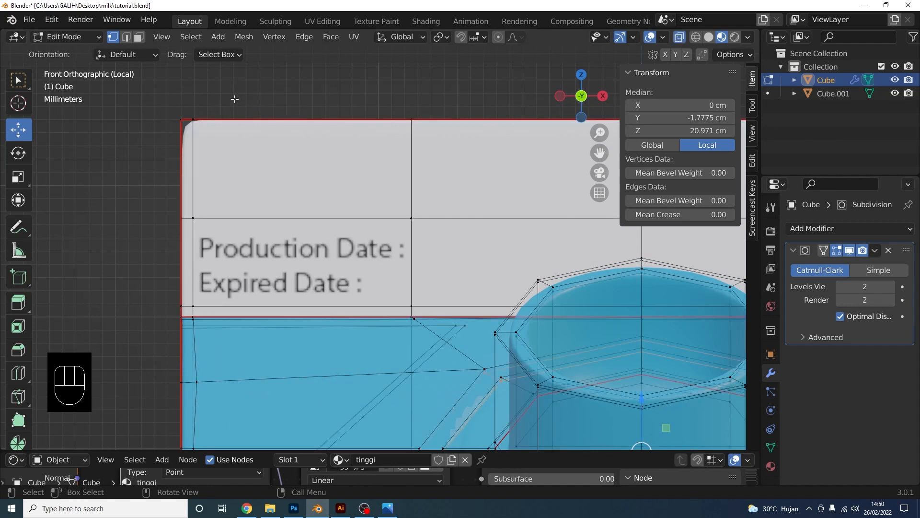
left_click_drag(235, 99, 304, 122)
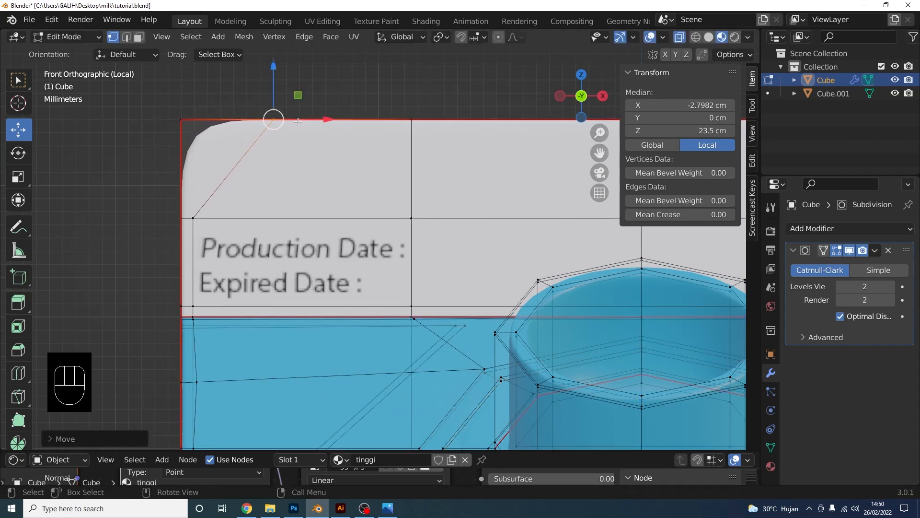
scroll(429, 139, "down", 3)
middle_click_drag(431, 139, 125, 135, "shift")
left_click_drag(451, 153, 473, 177)
scroll(523, 199, "down", 4)
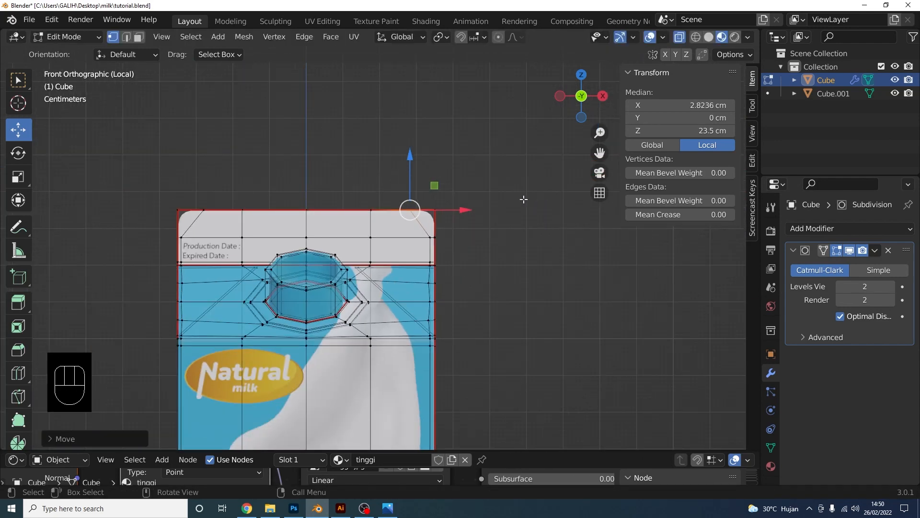
middle_click_drag(501, 202, 577, 187, "shift")
scroll(472, 214, "up", 1)
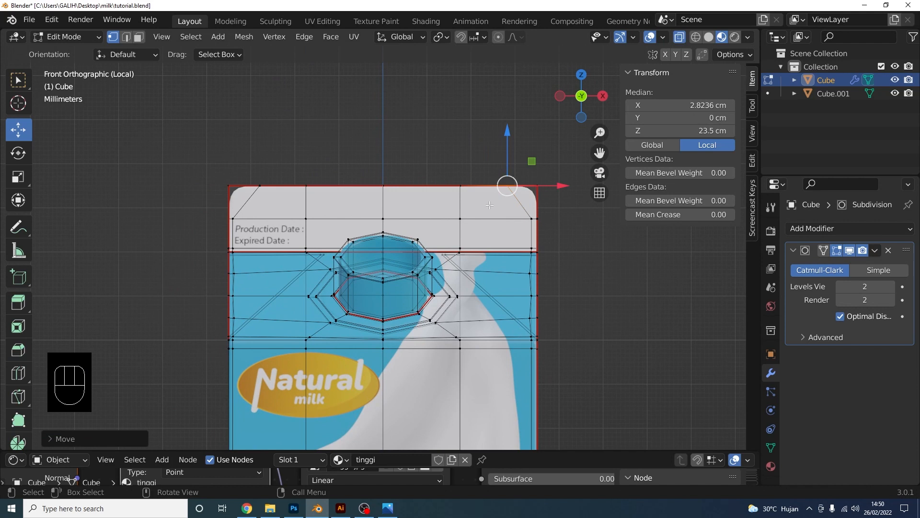
In Object Mode, raise the Subdivision modifier's viewport level to 3
left_click(66, 38)
left_click(70, 53)
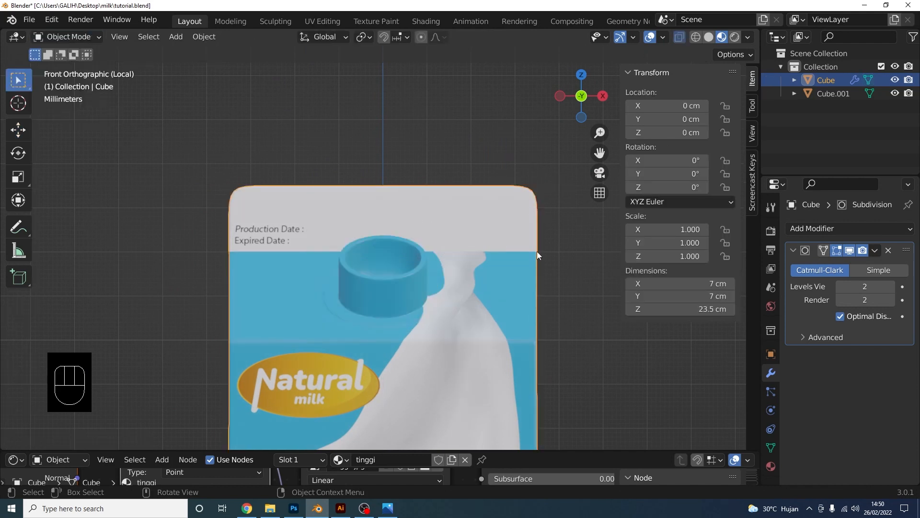
left_click(890, 286)
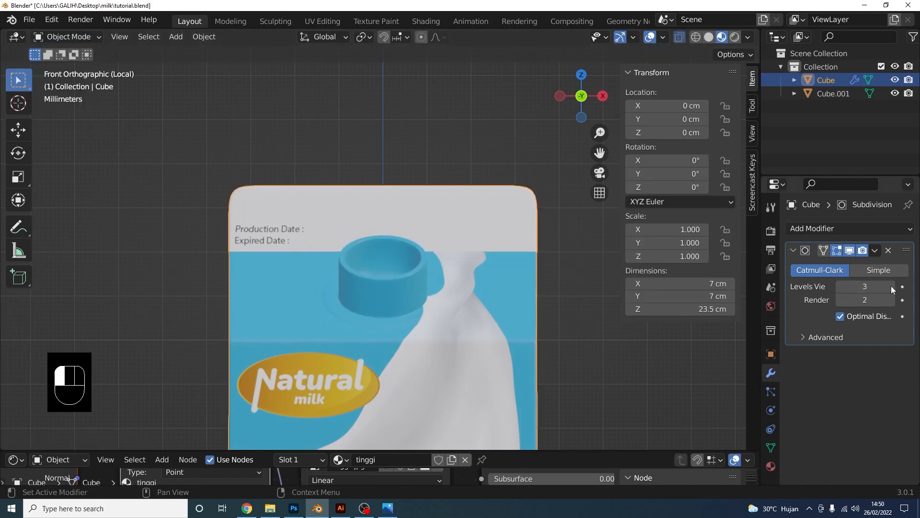
Scale the selected top corner vertices inward along X, then return to Object Mode
key("Tab")
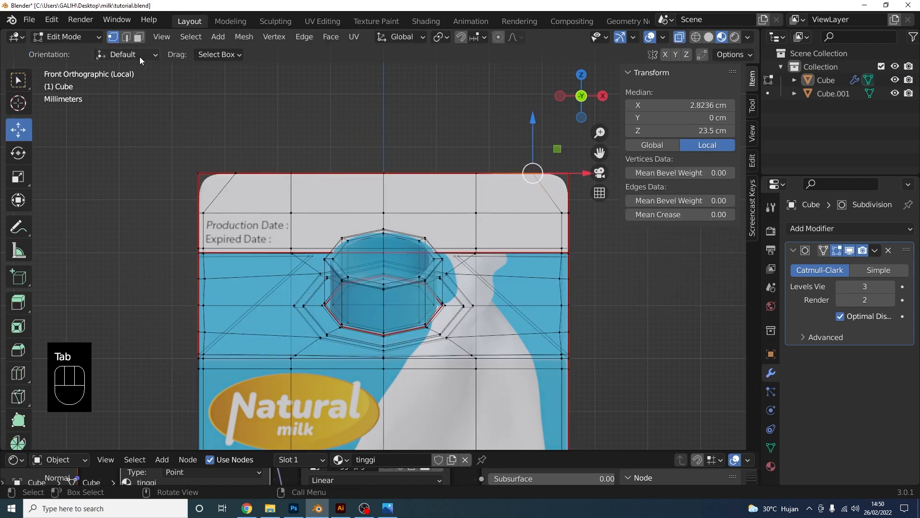
left_click(200, 169, "shift")
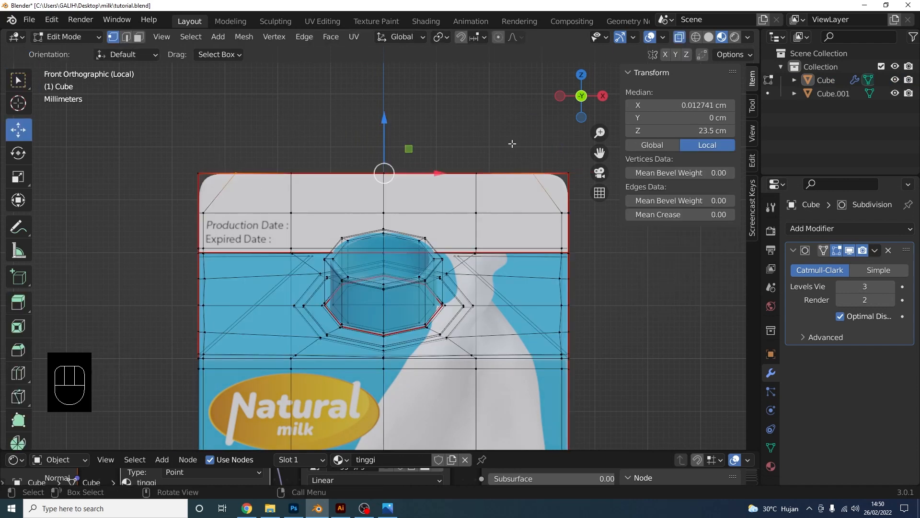
key("s")
key("x")
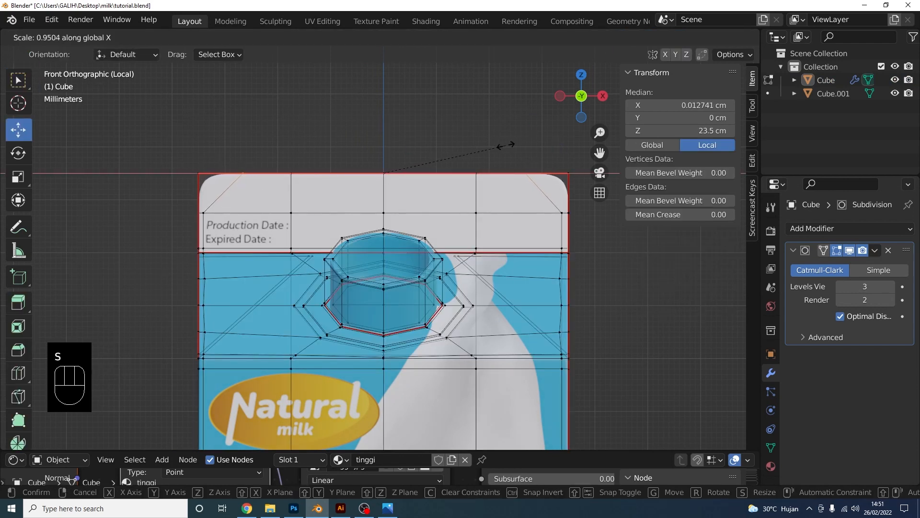
left_click(506, 145)
left_click(59, 36)
left_click(72, 49)
scroll(341, 216, "down", 4)
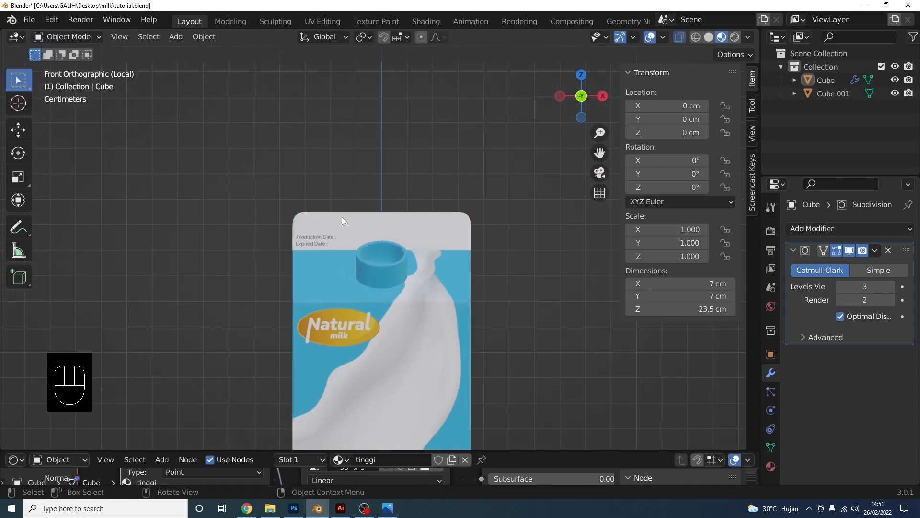
Inspect the tall carton, select it and leave Local view with numpad / to reveal both cartons
middle_click_drag(341, 217, 447, 244)
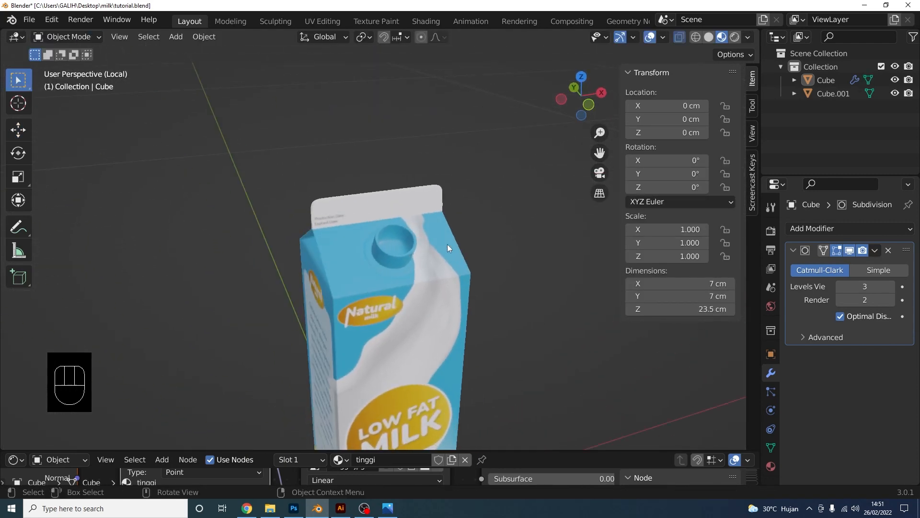
scroll(447, 243, "up", 3)
middle_click_drag(390, 231, 439, 272)
scroll(414, 247, "down", 5)
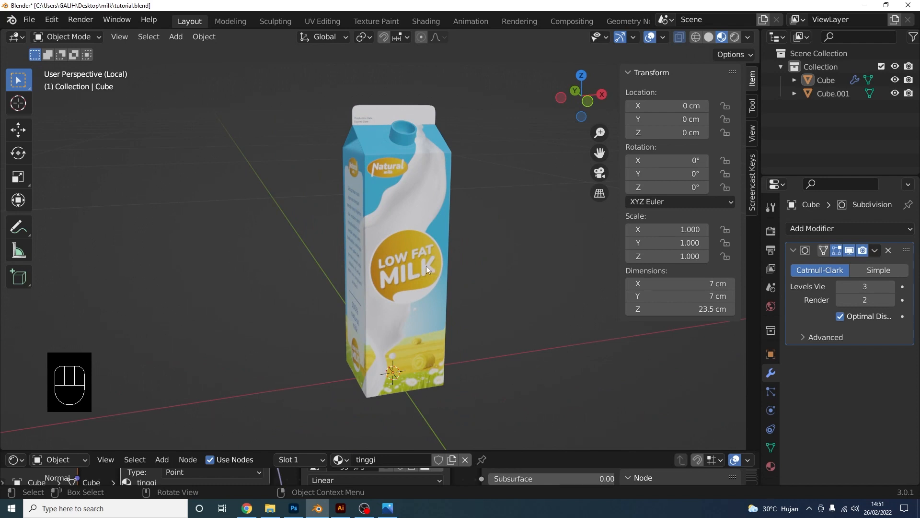
left_click(425, 264)
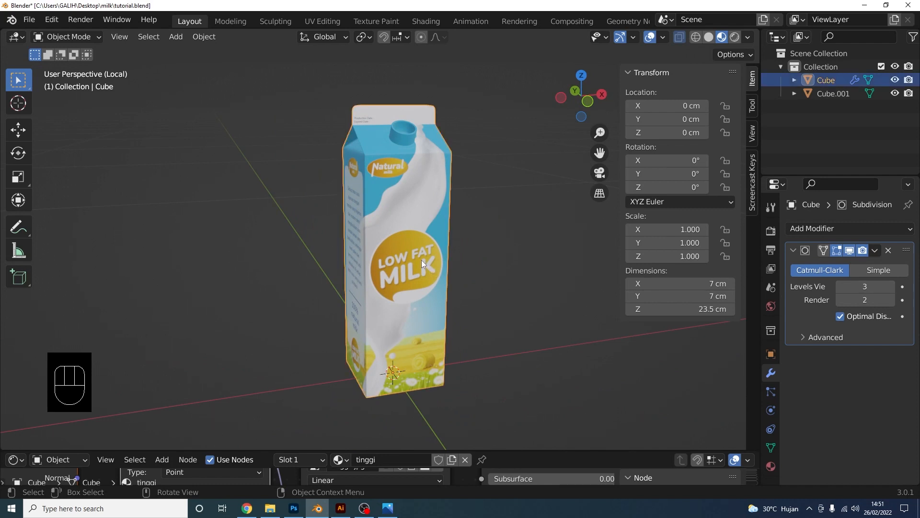
key("slash")
Isolate Cube.001 in Local view and give it a Subdivision Surface modifier at viewport level 3
left_click(504, 304)
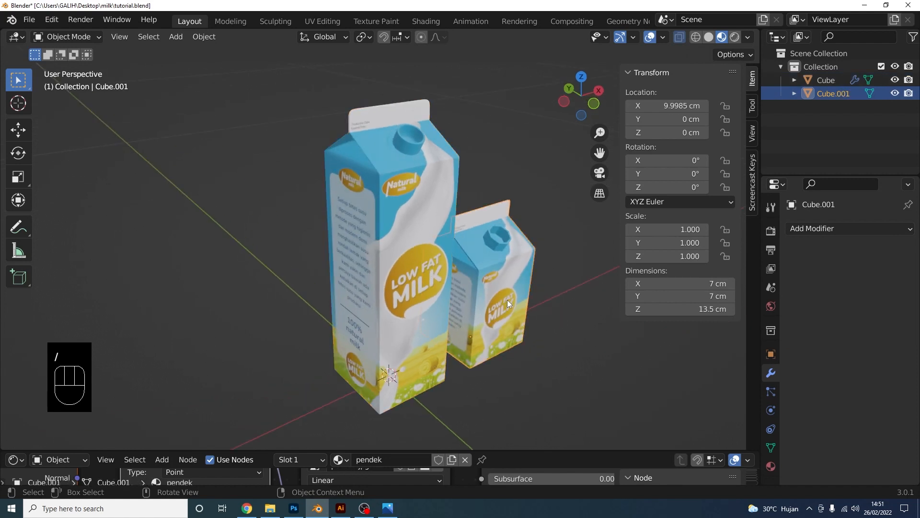
key("slash")
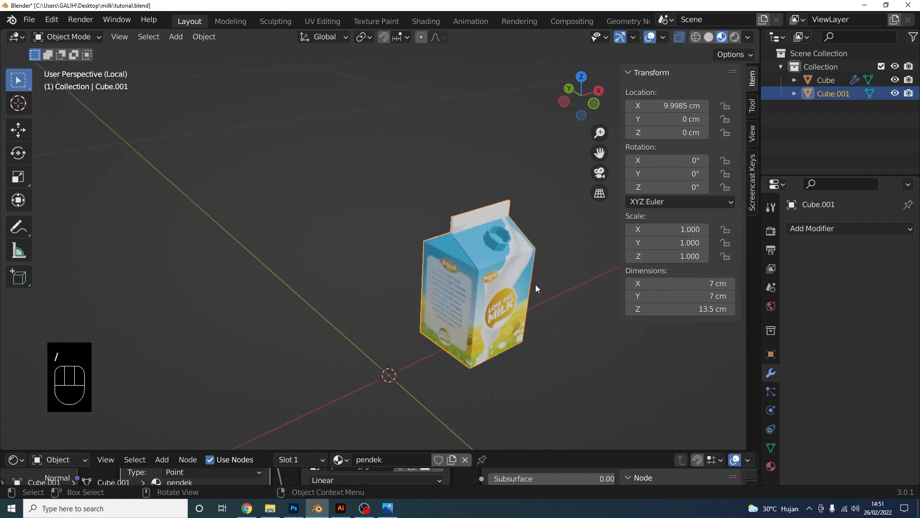
scroll(463, 273, "up", 3)
left_click(849, 228)
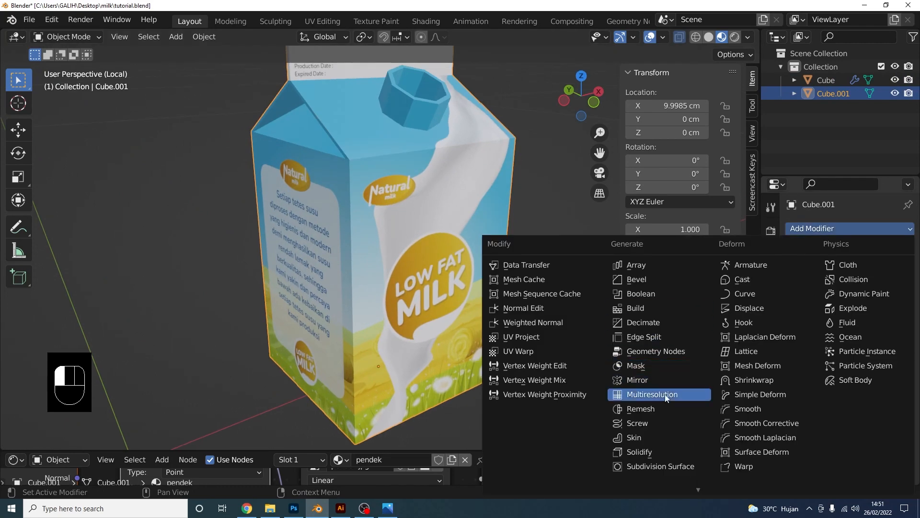
left_click(661, 465)
middle_click_drag(482, 283, 526, 267)
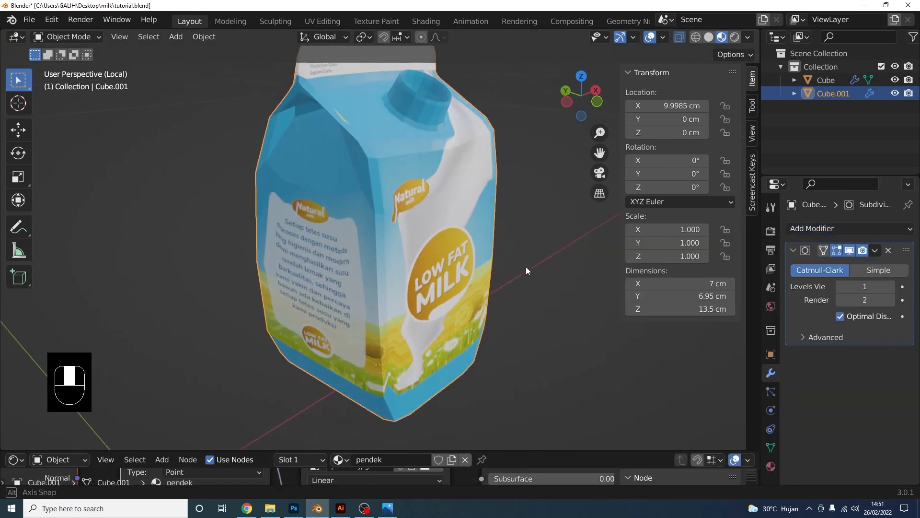
left_click_drag(877, 287, 887, 288)
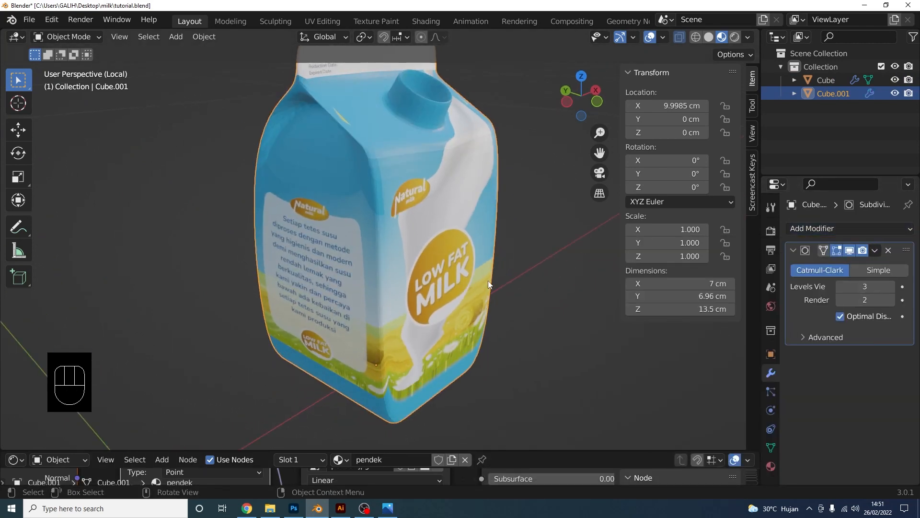
middle_click_drag(442, 300, 459, 302)
In Edit Mode, add two edge loops near the carton's bottom
key("Tab")
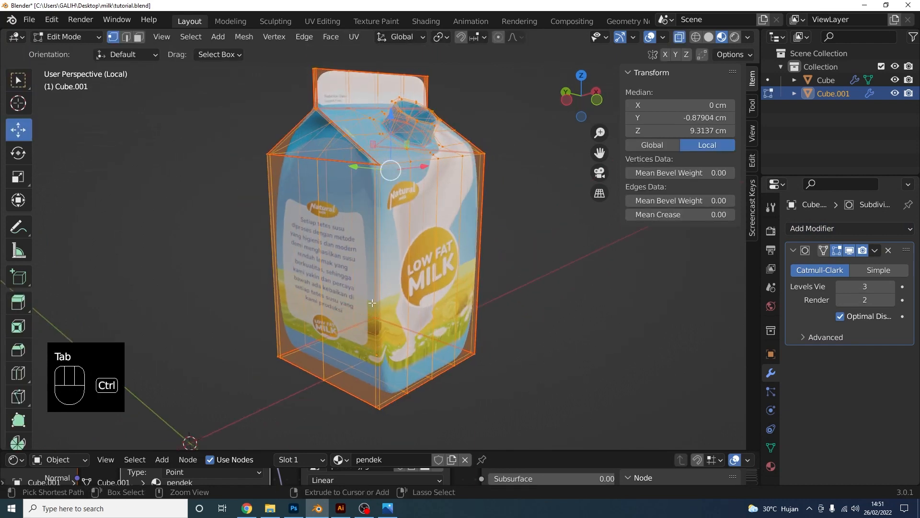
key("ctrl+r")
left_click(385, 300)
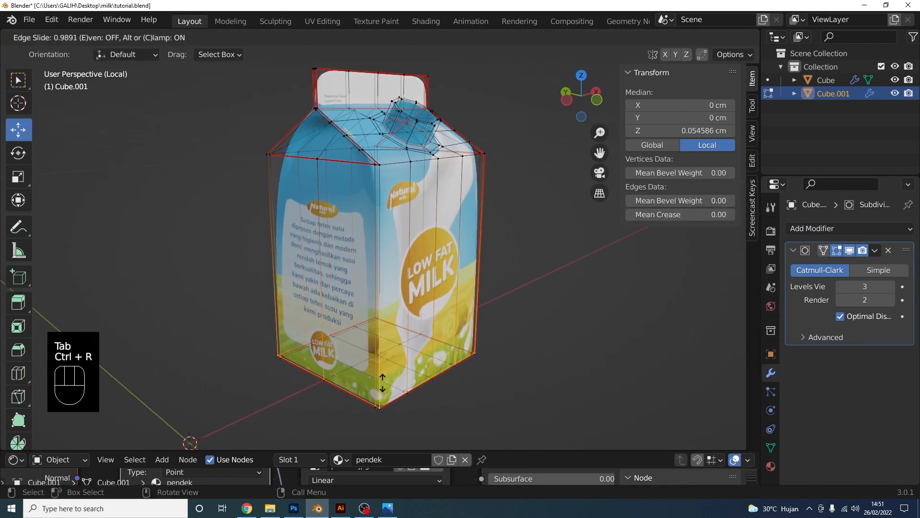
left_click(383, 380)
middle_click_drag(383, 380, 384, 420, "shift")
scroll(383, 412, "up", 1)
key("ctrl+r")
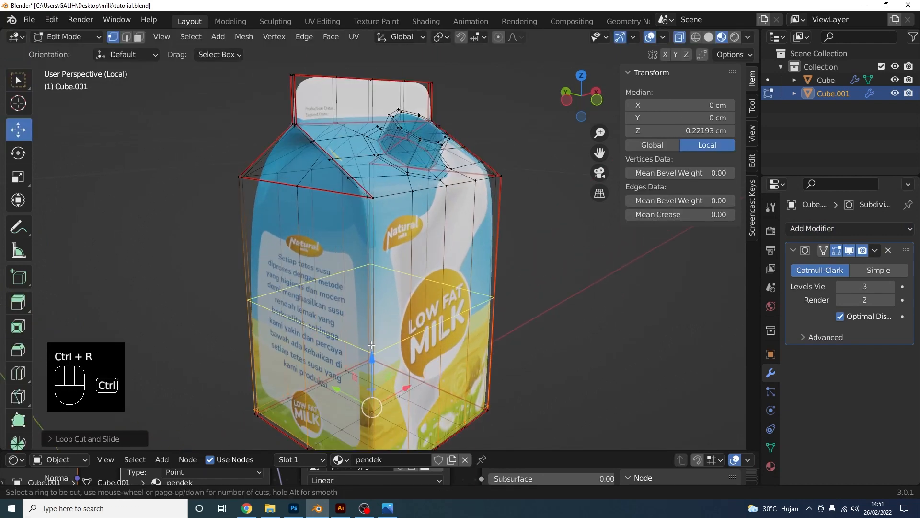
left_click(394, 353)
left_click(391, 261)
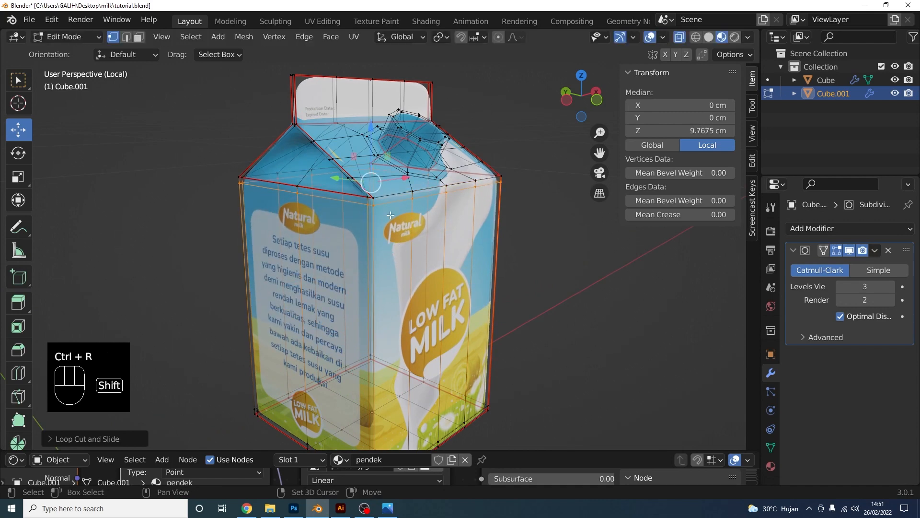
middle_click_drag(390, 261, 349, 275)
Turn off X-Ray and add loops near the top flap's left and right edges plus a centred flap loop
left_click(679, 37)
middle_click_drag(309, 167, 366, 170, "shift")
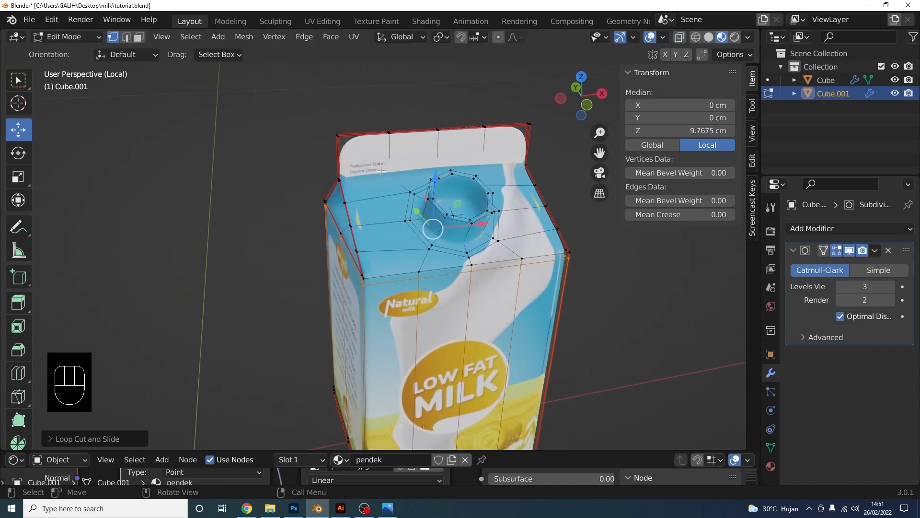
key("ctrl+r")
left_click(369, 143)
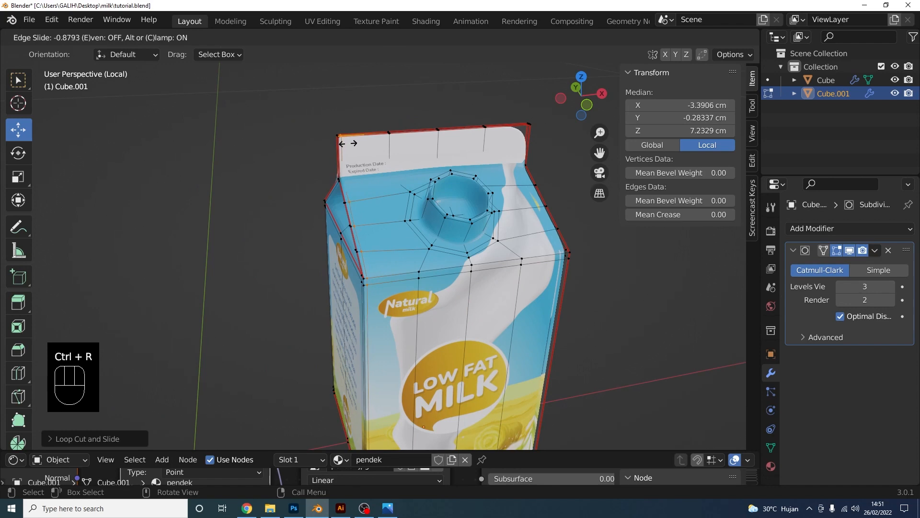
left_click(348, 143)
key("ctrl+r")
left_click(514, 130)
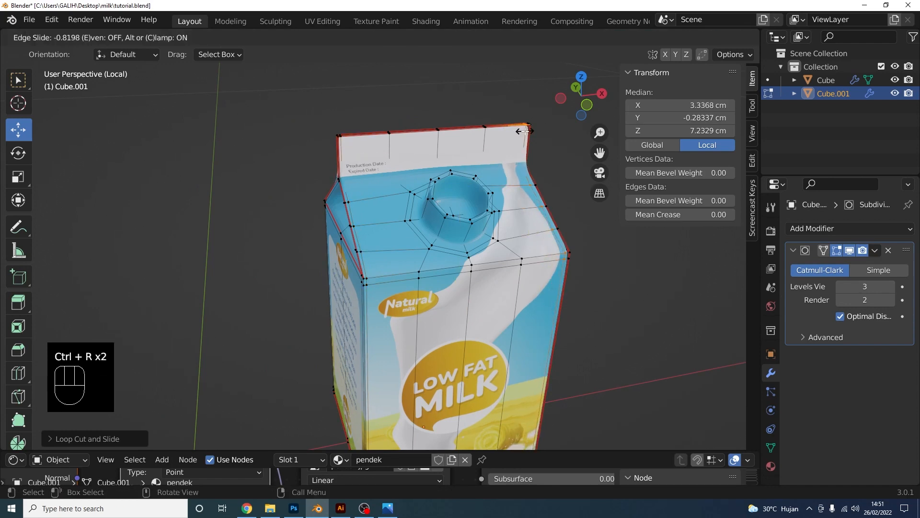
left_click(527, 130)
middle_click_drag(526, 132, 529, 204, "shift")
scroll(530, 205, "up", 4)
key("ctrl+r")
left_click(401, 217)
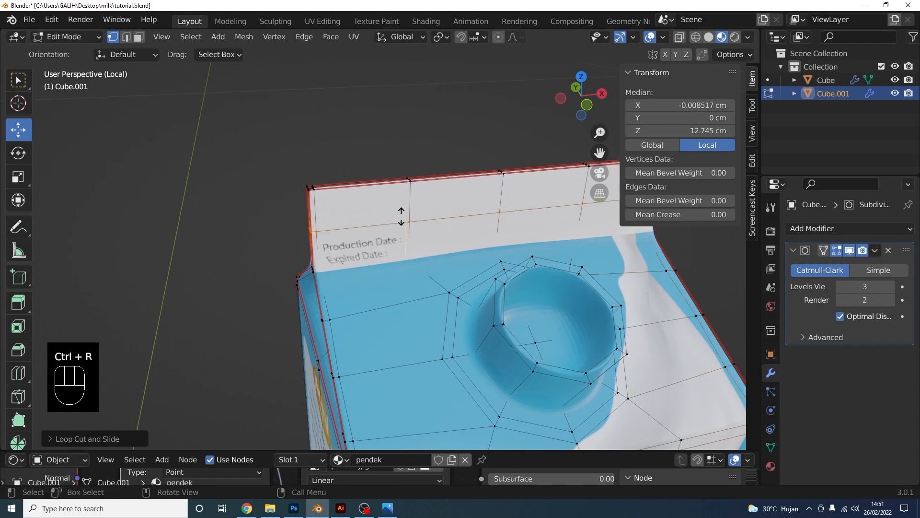
right_click(402, 217)
scroll(404, 223, "up", 2)
middle_click_drag(404, 223, 430, 250)
Add loops hugging the flap corner, the roof slope edge and the roof corner
key("ctrl+r")
left_click(429, 253)
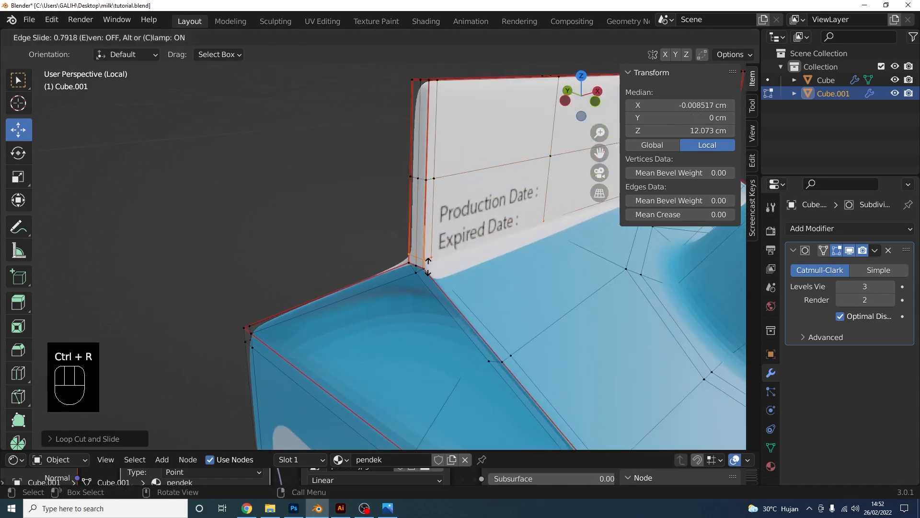
left_click(429, 271)
key("ctrl+r")
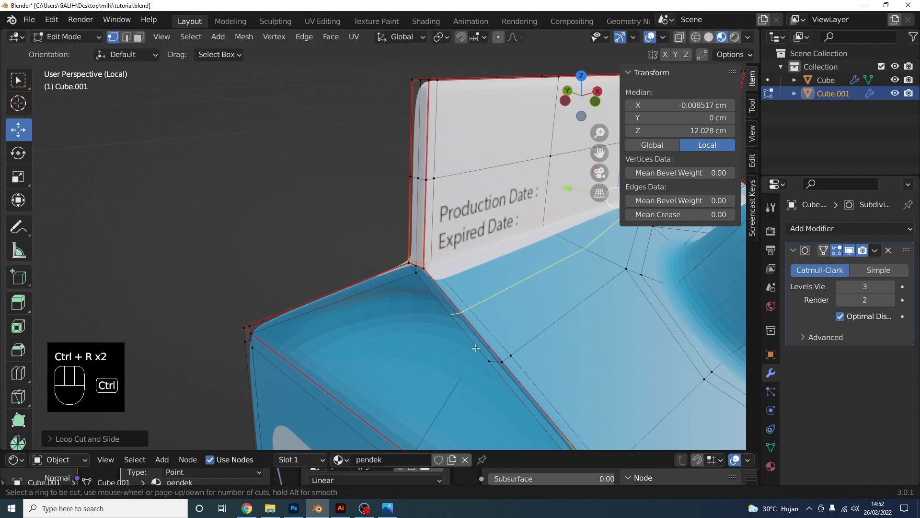
left_click(458, 314)
left_click(450, 302)
middle_click_drag(449, 303, 387, 268)
key("ctrl+r")
left_click(423, 276)
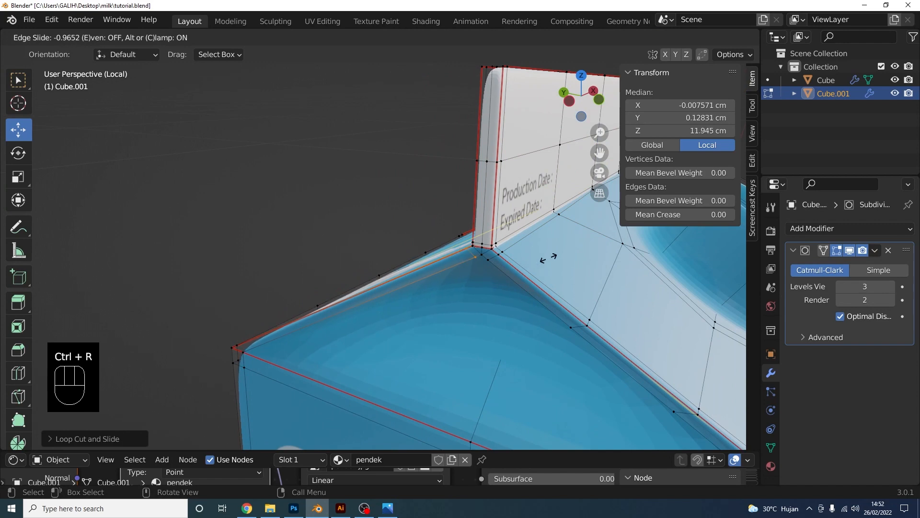
left_click(546, 258)
scroll(448, 310, "down", 3)
Add loops along the right and left roof edges, then orbit to inspect the roof gables
middle_click_drag(448, 309, 431, 241, "shift")
key("ctrl+r")
left_click(630, 325)
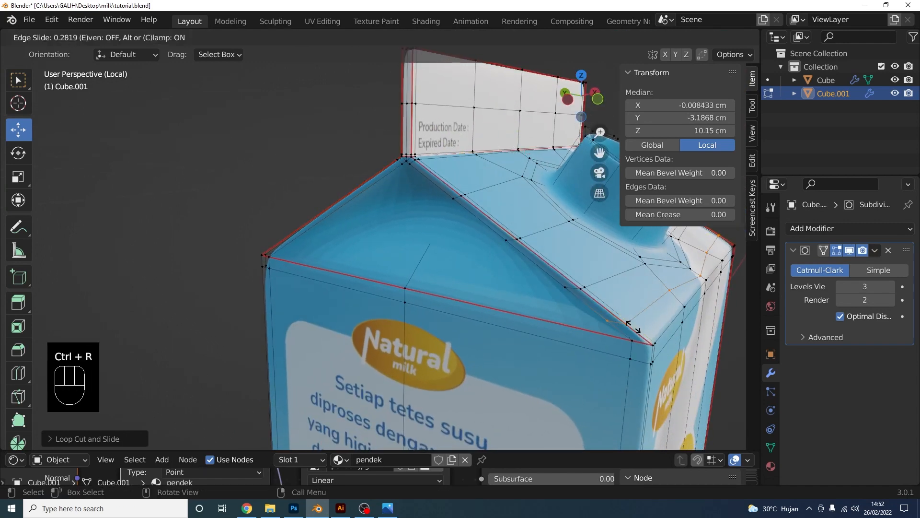
left_click(647, 337)
key("ctrl+r")
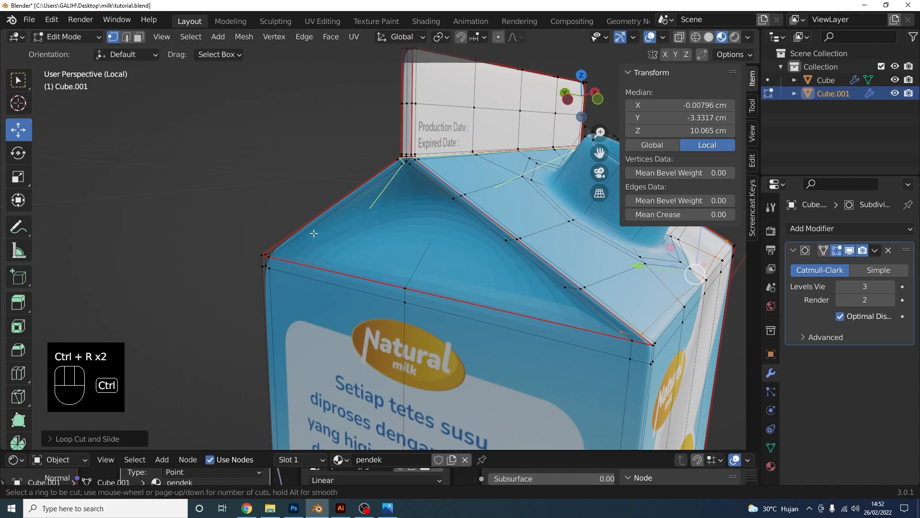
left_click(294, 235)
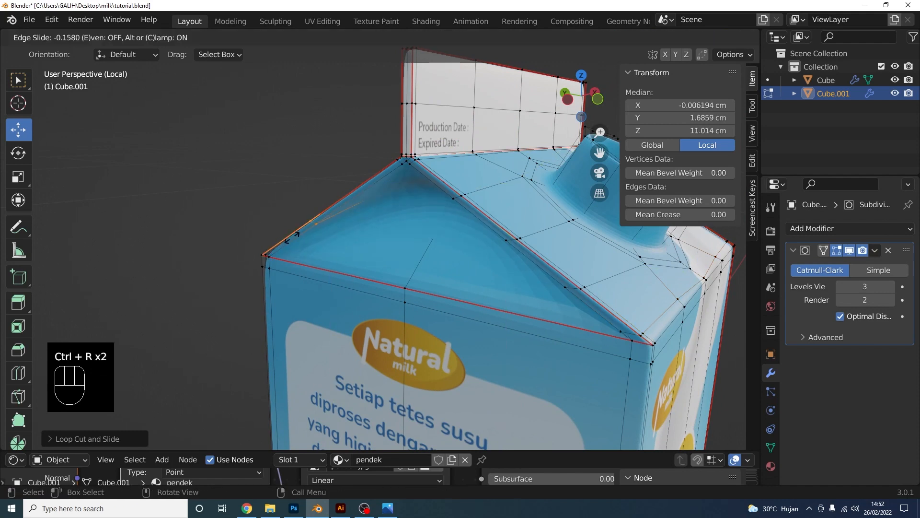
left_click(245, 266)
scroll(431, 256, "down", 3)
mouse_move(469, 251)
middle_mouse_down()
mouse_move(515, 239)
mouse_move(463, 264)
middle_mouse_up()
scroll(473, 266, "up", 3)
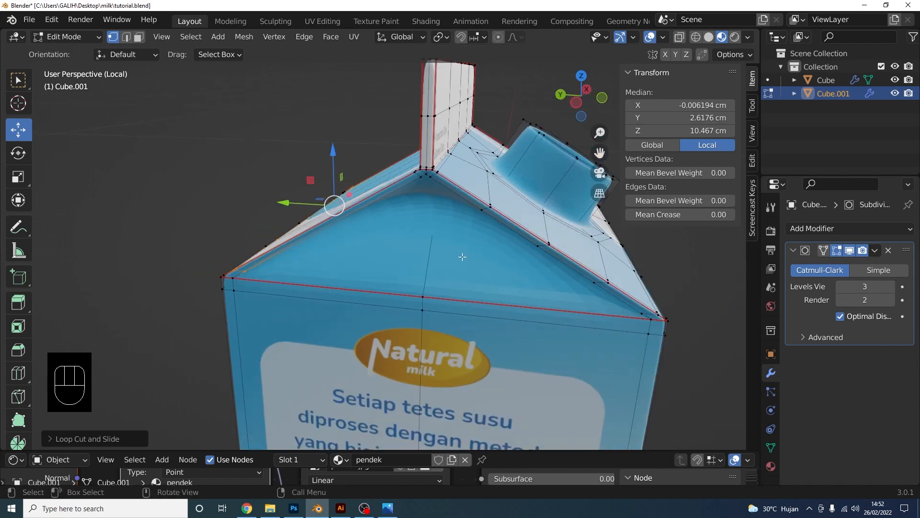
middle_click_drag(473, 204, 527, 229)
scroll(516, 232, "up", 2)
middle_click_drag(527, 229, 493, 233, "shift")
Knife-cut two new edges across the first roof gable to its corner vertices
key("k")
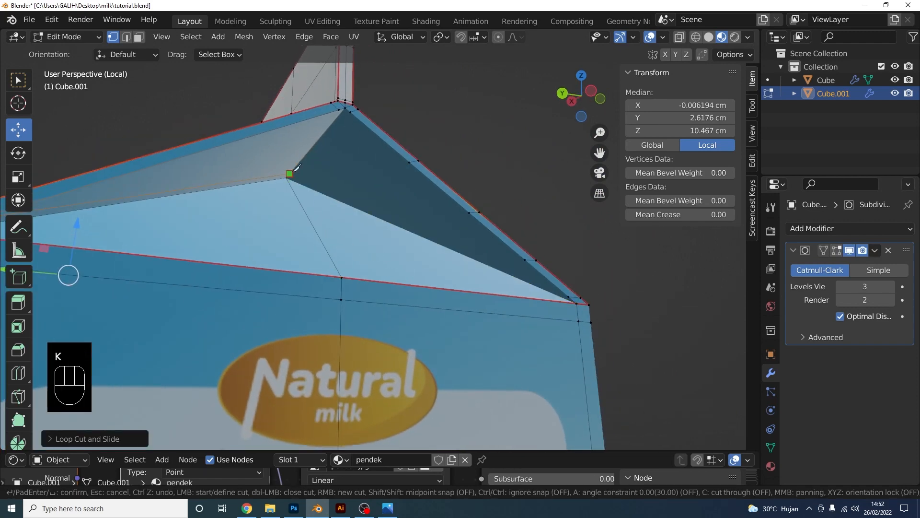
left_click(568, 288)
key("Return")
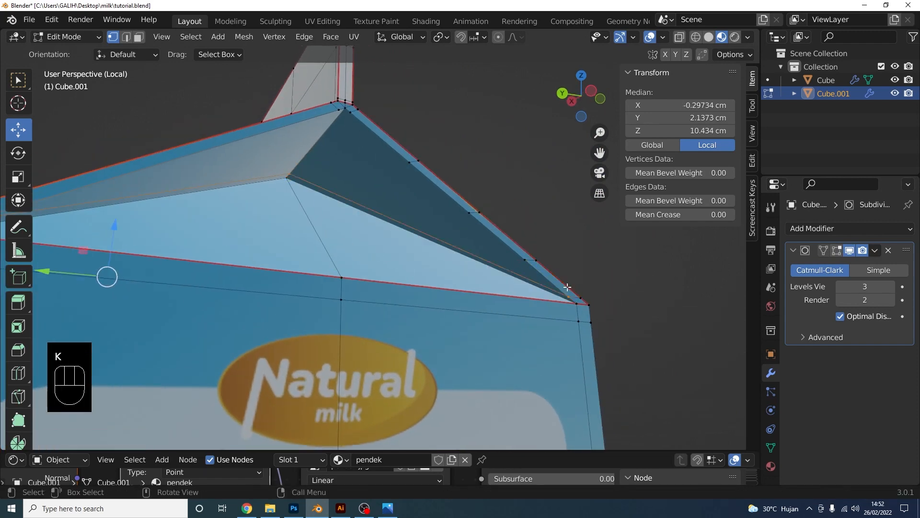
scroll(569, 290, "down", 4)
middle_click_drag(542, 283, 197, 242)
middle_click_drag(431, 187, 386, 191)
middle_click_drag(386, 191, 489, 225, "shift")
scroll(331, 250, "up", 2)
key("k")
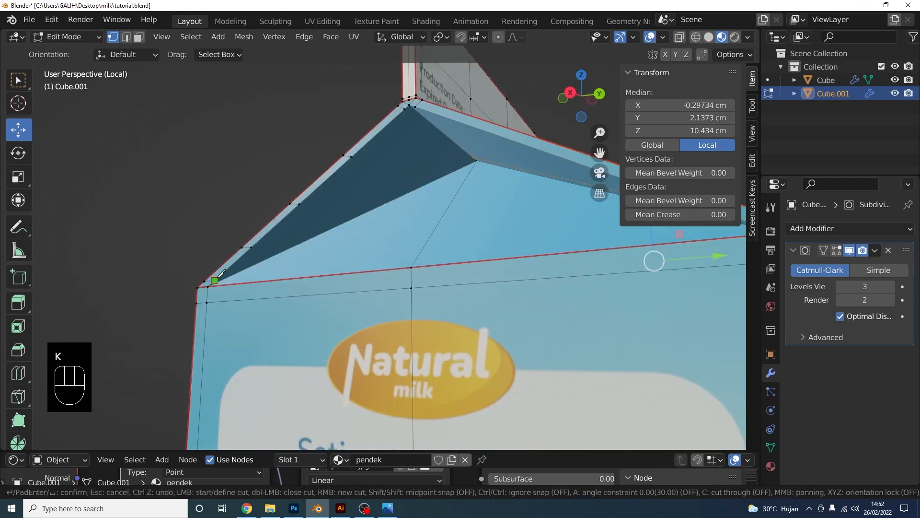
left_click(473, 157)
key("Return")
middle_click_drag(426, 128, 343, 227, "shift")
scroll(451, 163, "up", 3)
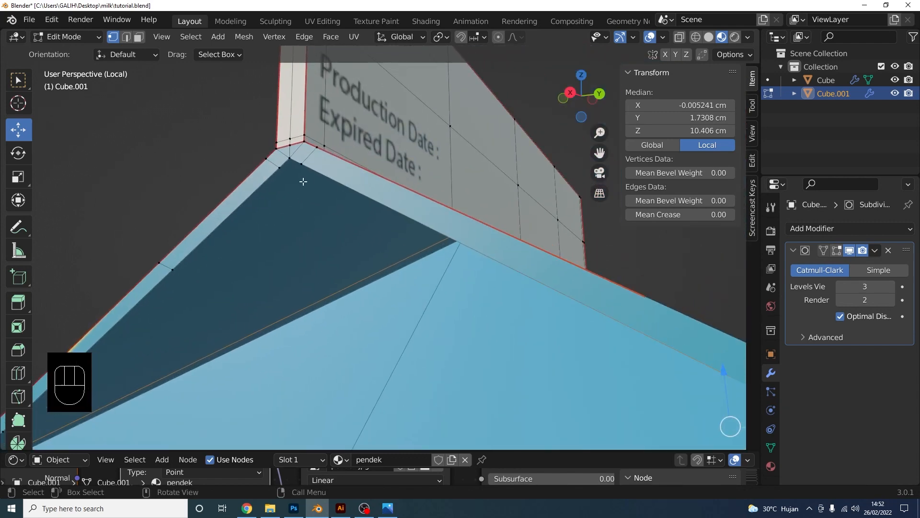
middle_click_drag(303, 182, 374, 160, "shift")
Knife-cut edges from the roof corner to the gable's inner vertex, then across the opposite gable
key("k")
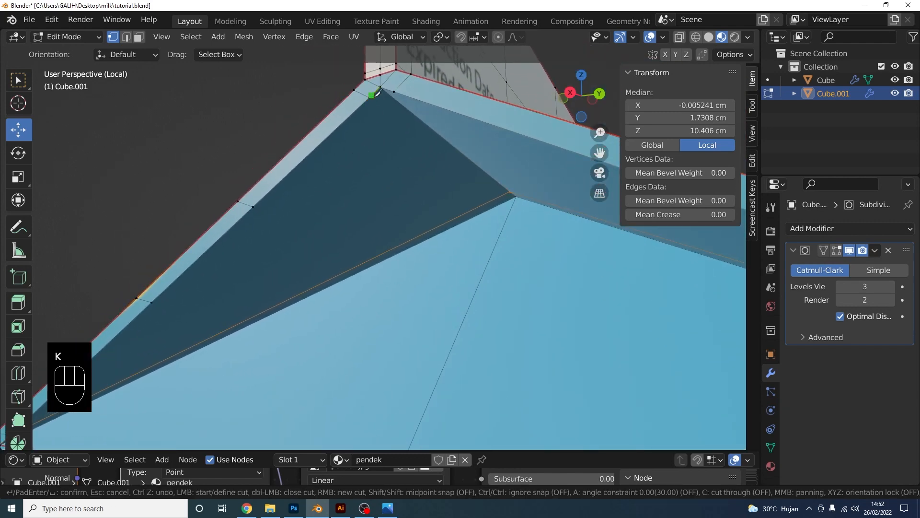
left_click(510, 191)
key("Return")
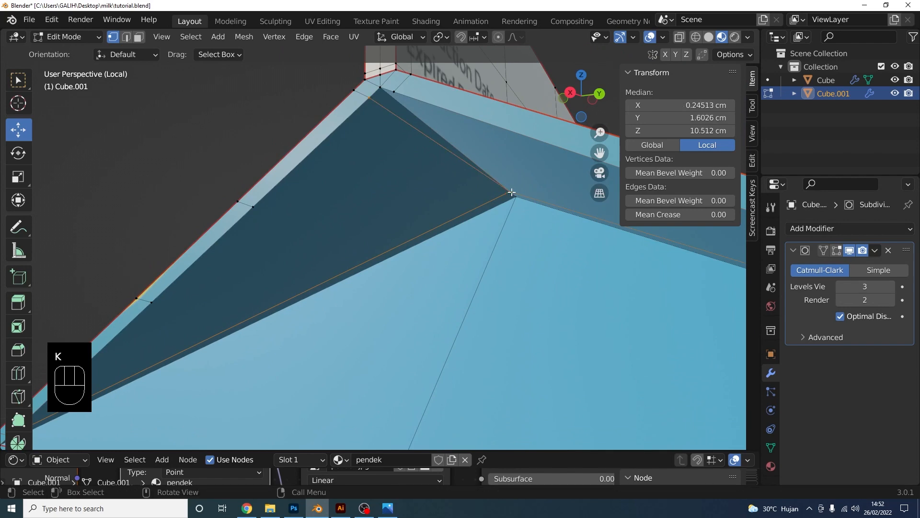
key("k")
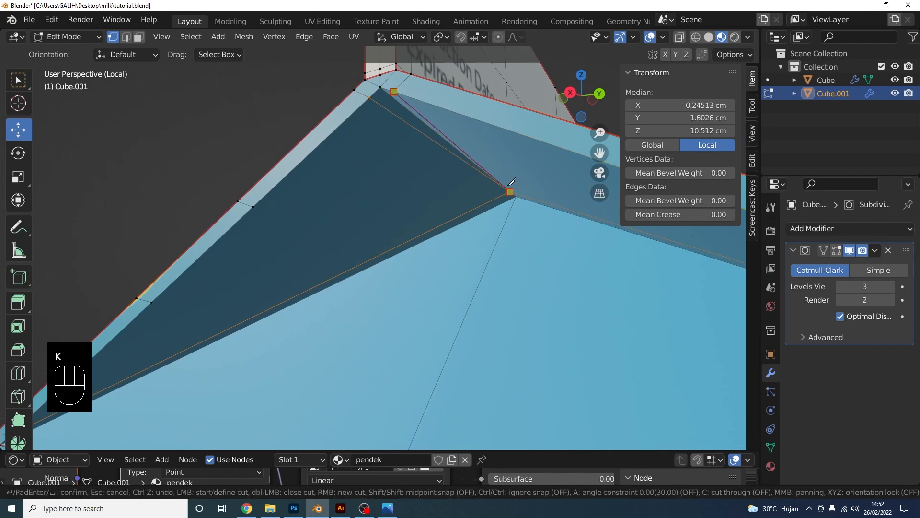
left_click(506, 184)
key("Return")
scroll(507, 184, "down", 8)
middle_click_drag(504, 184, 451, 201)
scroll(357, 194, "up", 3)
scroll(451, 200, "up", 3)
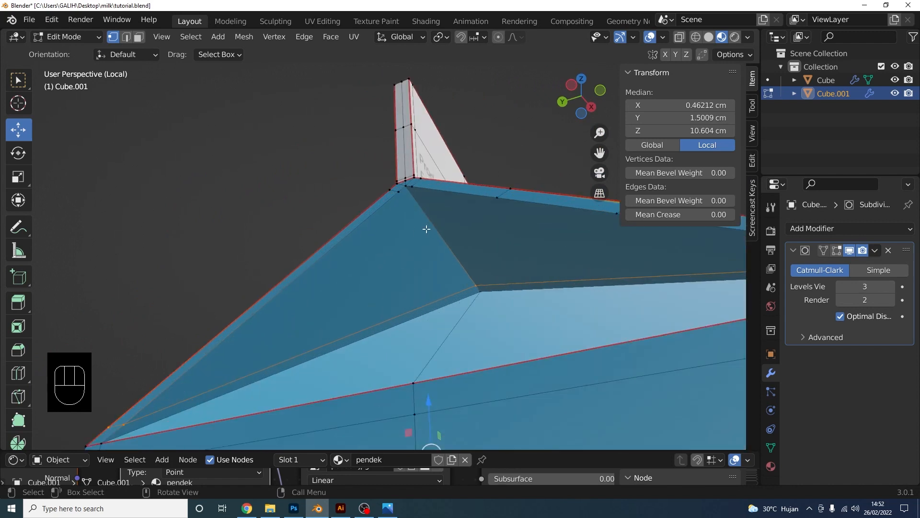
key("k")
key("k")
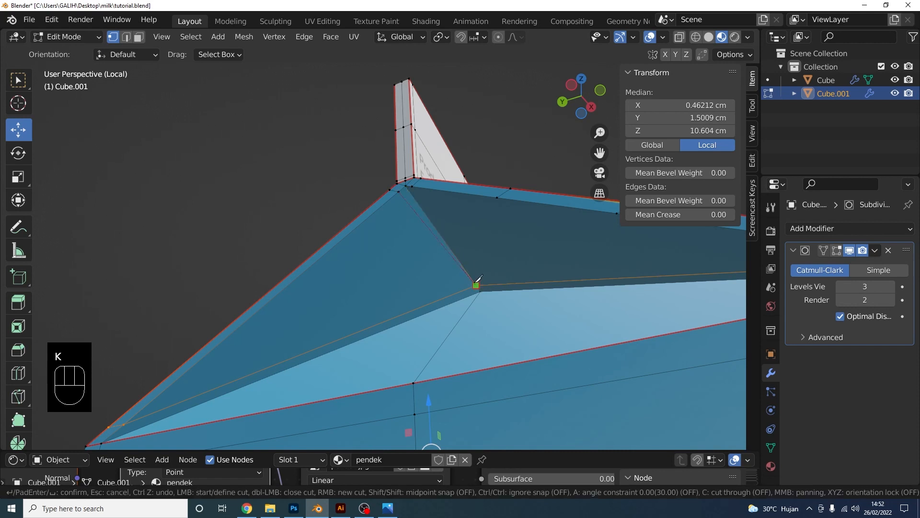
key("Return")
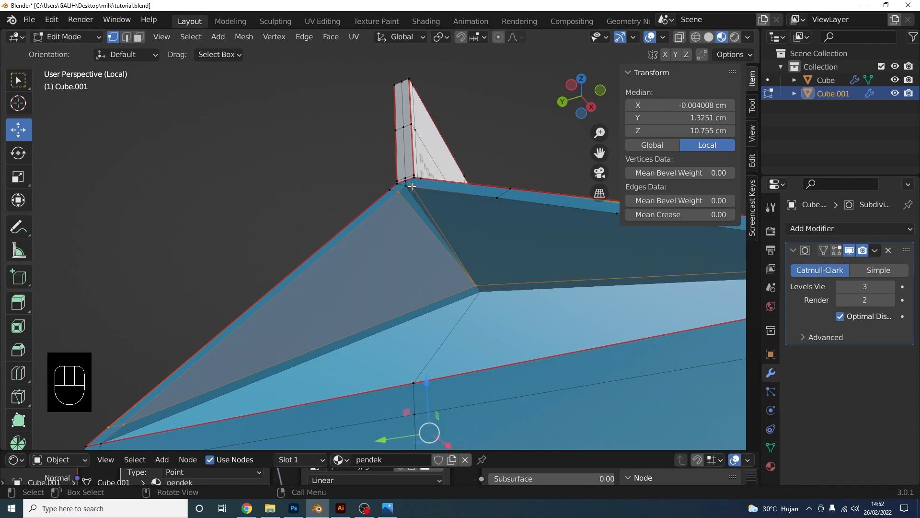
Return the carton to Object Mode and view its top from above
scroll(500, 157, "down", 5)
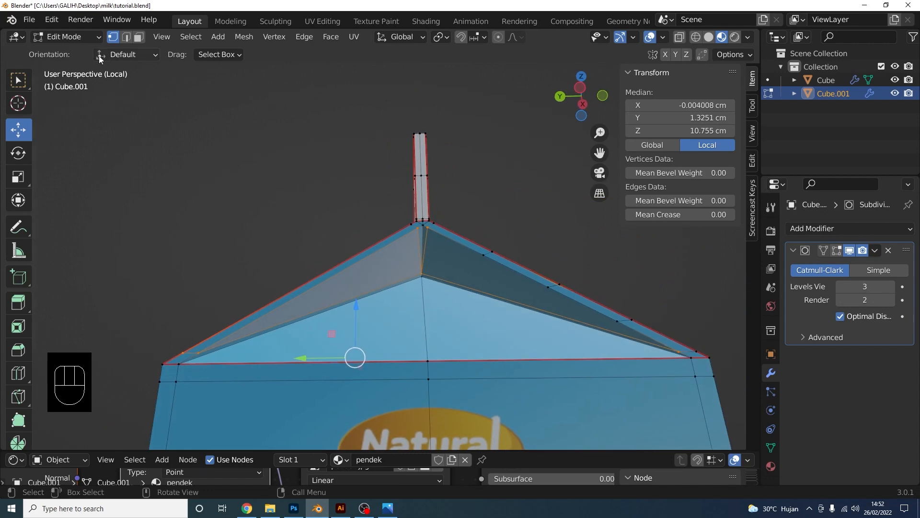
left_click(86, 39)
left_click(50, 52)
middle_click_drag(516, 226, 495, 305)
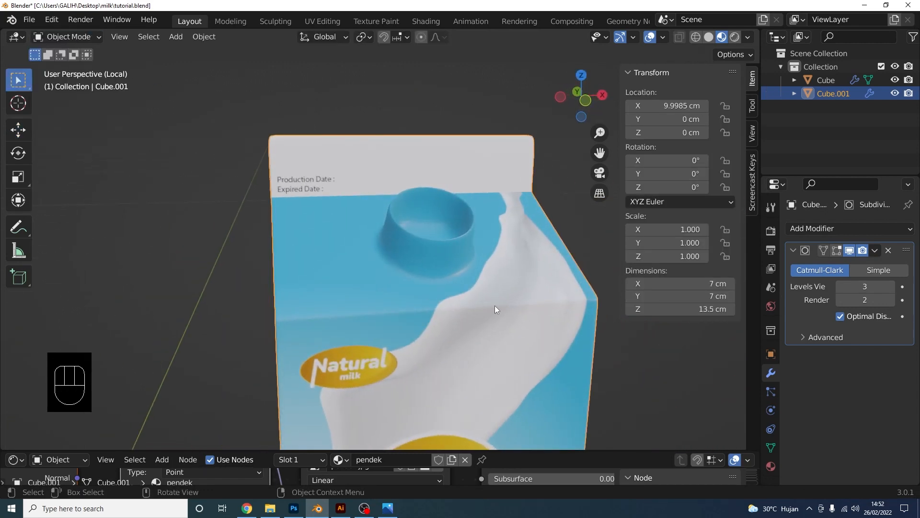
Extrude the ring of faces around the spout base and show the smoothed preview while editing
key("Tab")
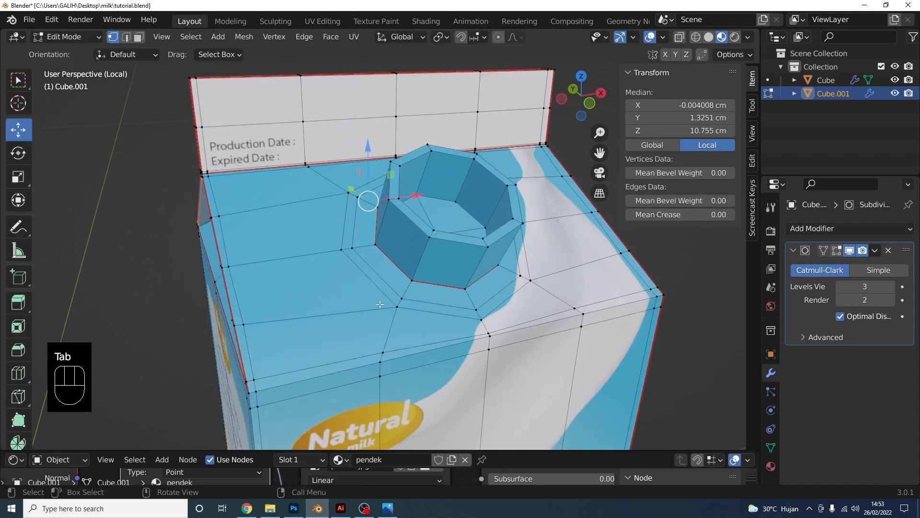
left_click(139, 37)
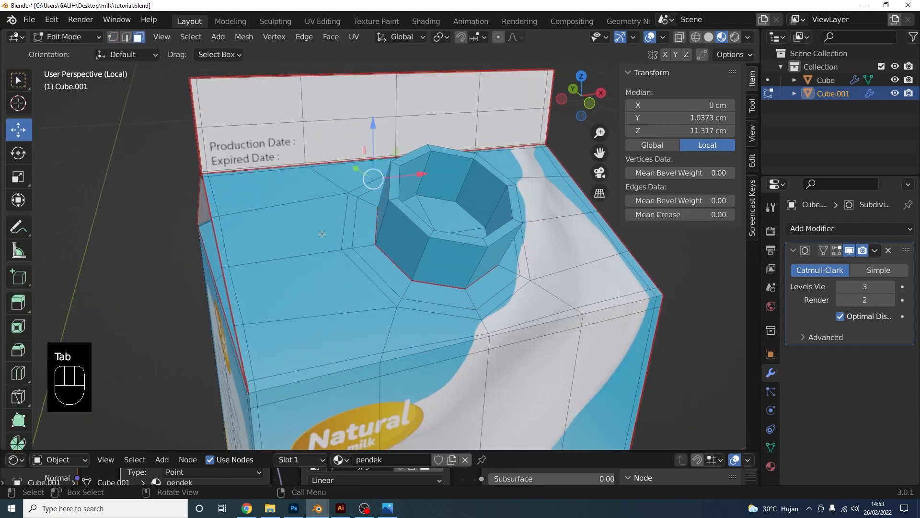
left_click(387, 290, "alt+shift")
middle_click_drag(387, 290, 513, 298)
key("e")
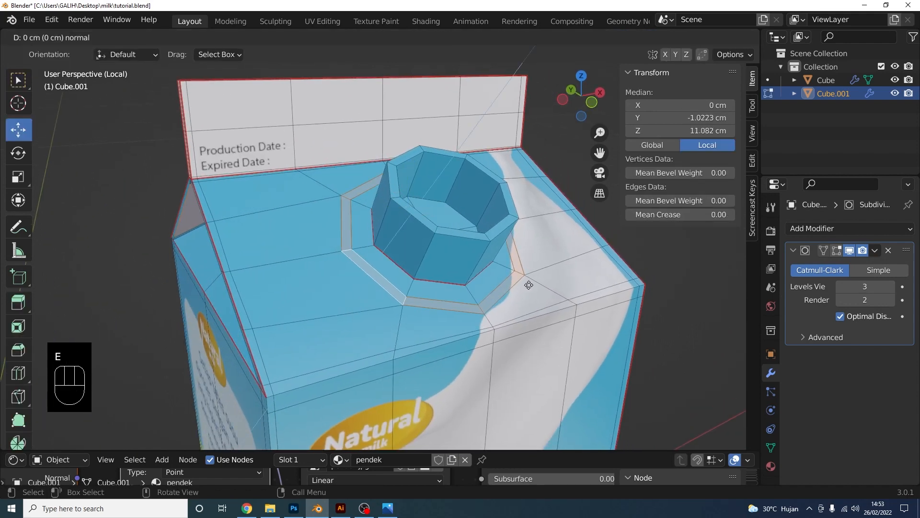
left_click(527, 287)
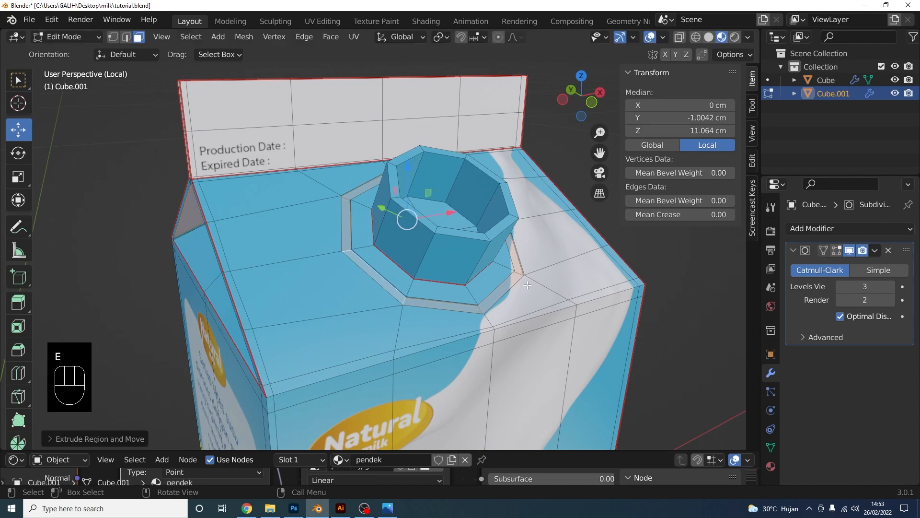
left_click(836, 252)
middle_click_drag(422, 284, 398, 310, "shift")
scroll(397, 312, "up", 2)
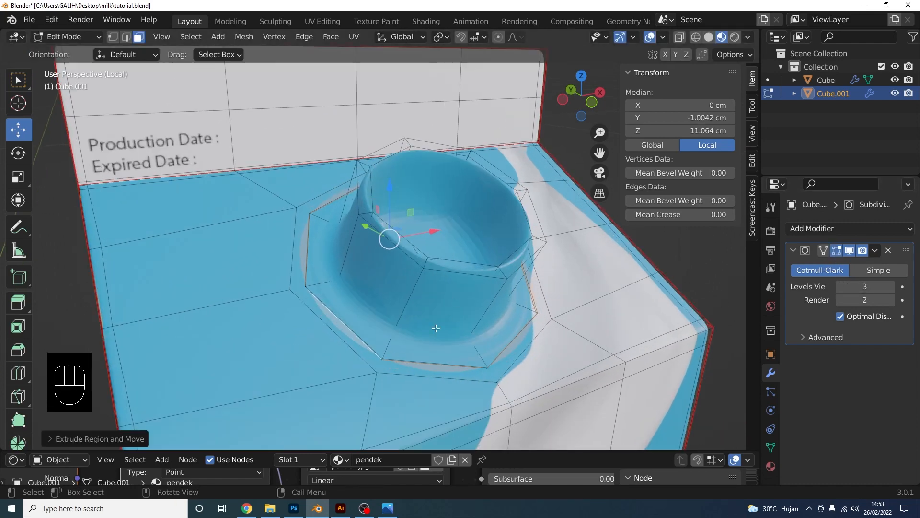
Add three Ctrl+R loop cuts around the spout, sliding each into place
key("ctrl+r")
left_click(399, 312)
left_click(391, 332)
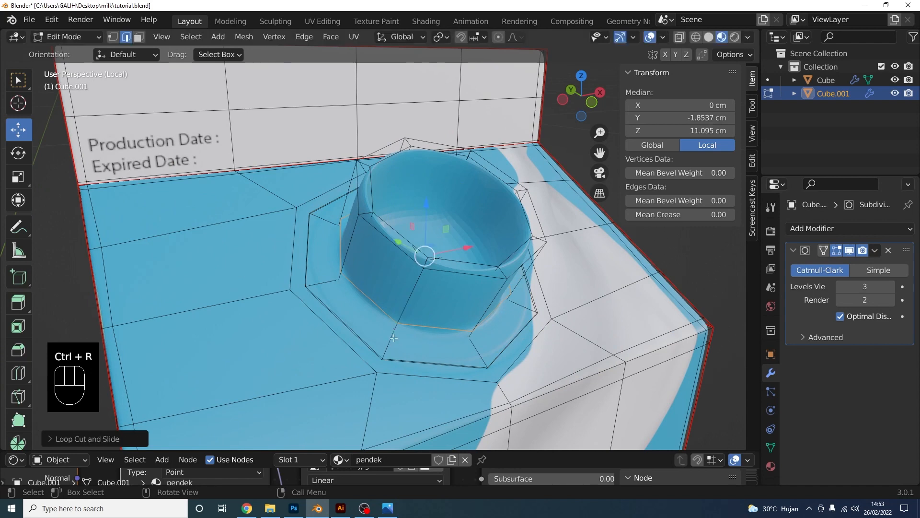
key("ctrl+r")
left_click(427, 274)
left_click(437, 267)
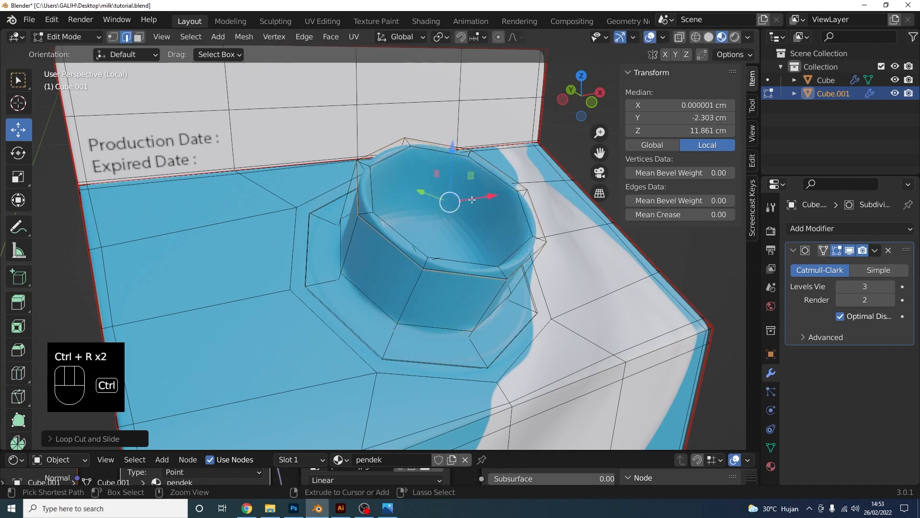
key("ctrl+r")
left_click(469, 192)
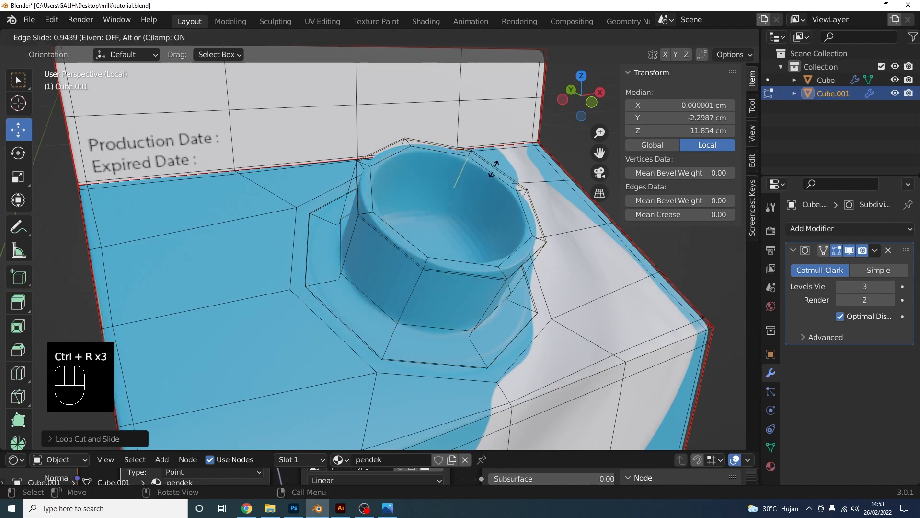
left_click(494, 169)
scroll(494, 192, "down", 4)
middle_click_drag(494, 211, 460, 192)
Snap to the front view and enter Edit Mode with vertex selection
right_click(363, 309)
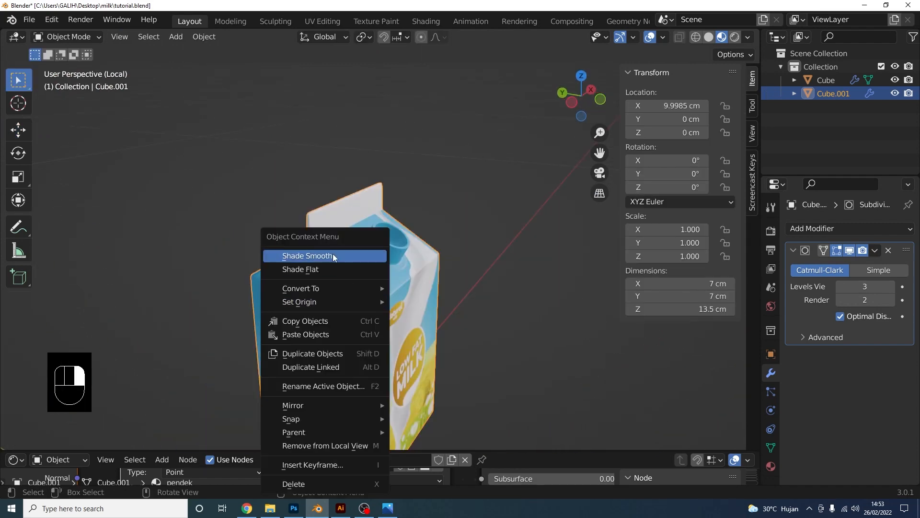
middle_click_drag(452, 266, 404, 264)
left_click(578, 103)
scroll(417, 194, "up", 5)
scroll(387, 246, "up", 2)
key("Tab")
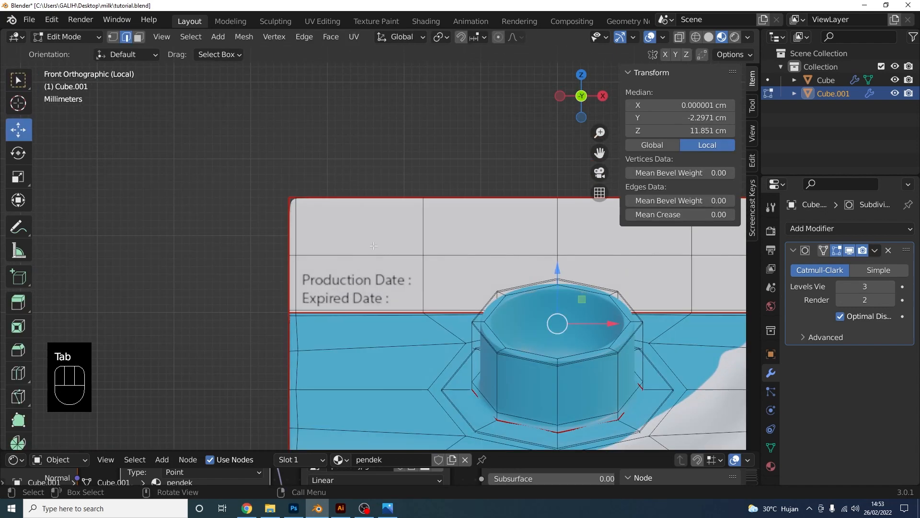
key("1")
middle_click_drag(476, 116, 246, 139, "shift")
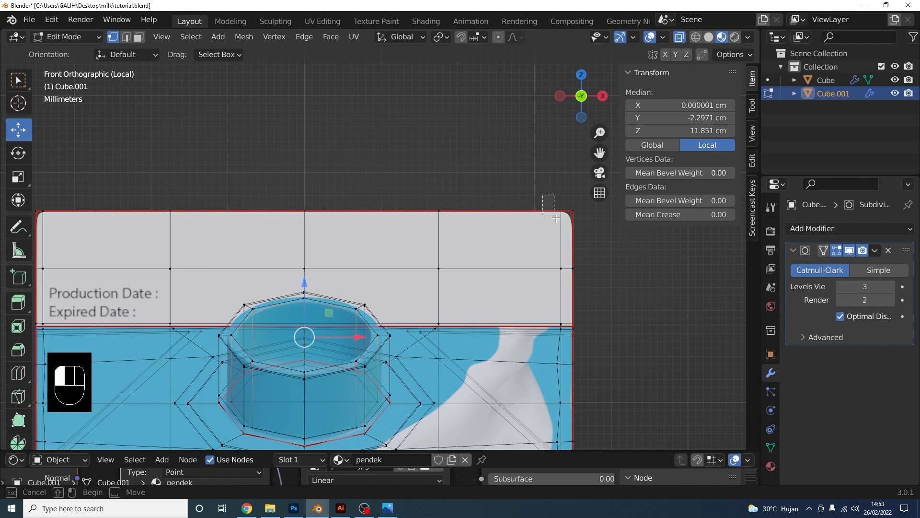
Select both top corner vertices of the top panel and scale them inward along X
left_click_drag(555, 218, 565, 225)
middle_click_drag(257, 197, 427, 218, "shift")
left_click_drag(224, 213, 235, 241, "shift")
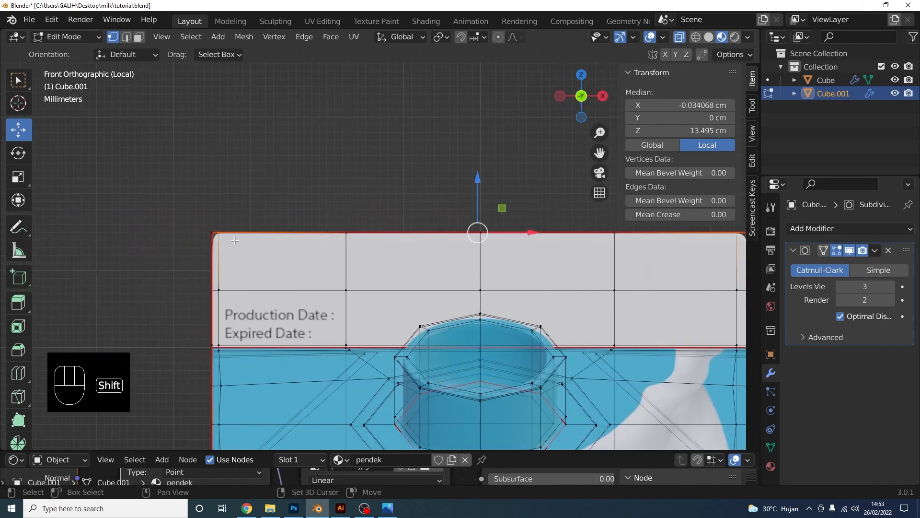
scroll(431, 201, "down", 2)
middle_click_drag(494, 198, 423, 203, "shift")
key("s")
key("x")
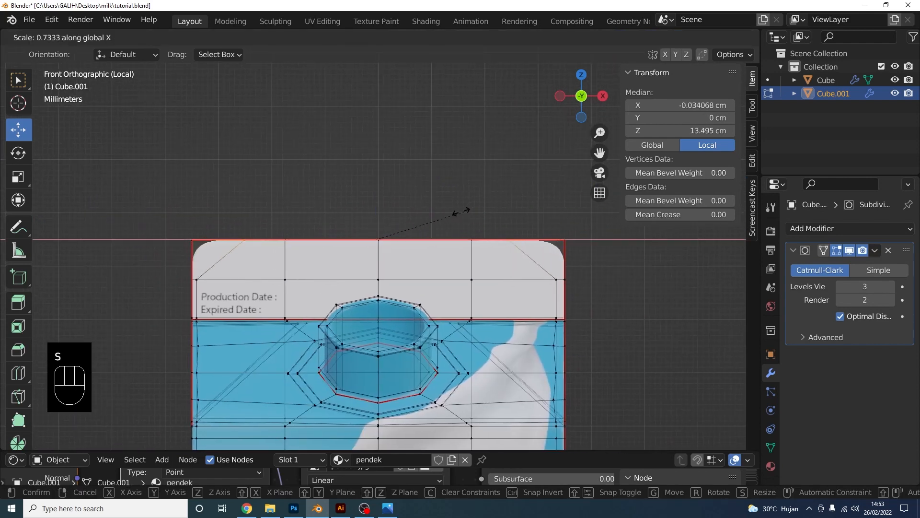
left_click(467, 212)
Switch back to Object Mode and view the rounded carton in perspective
scroll(431, 201, "down", 2)
middle_click_drag(403, 206, 446, 197, "shift")
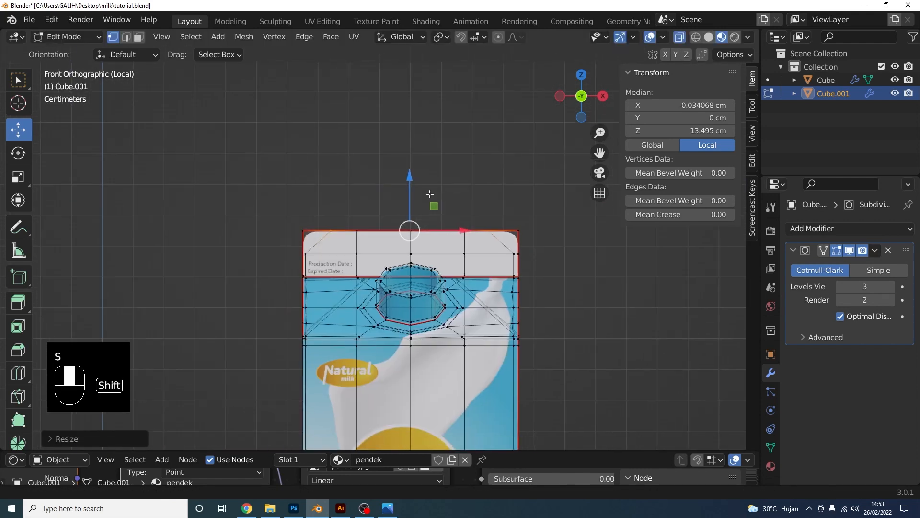
left_click(67, 36)
left_click(70, 57)
scroll(515, 246, "down", 2)
scroll(516, 246, "down", 1)
middle_click_drag(516, 246, 492, 237, "shift")
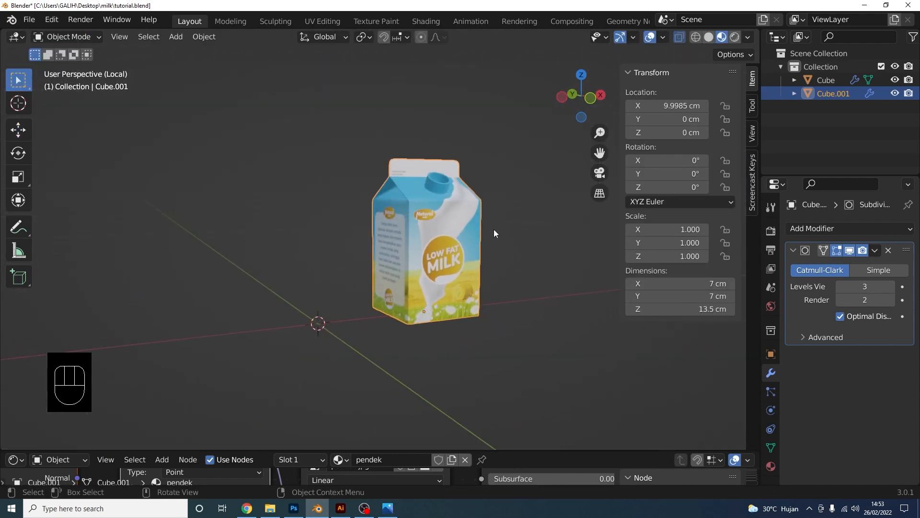
Exit local view so both cartons show, then save tutorial.blend
key("KP_Divide")
middle_click_drag(497, 243, 475, 258)
key("ctrl+s")
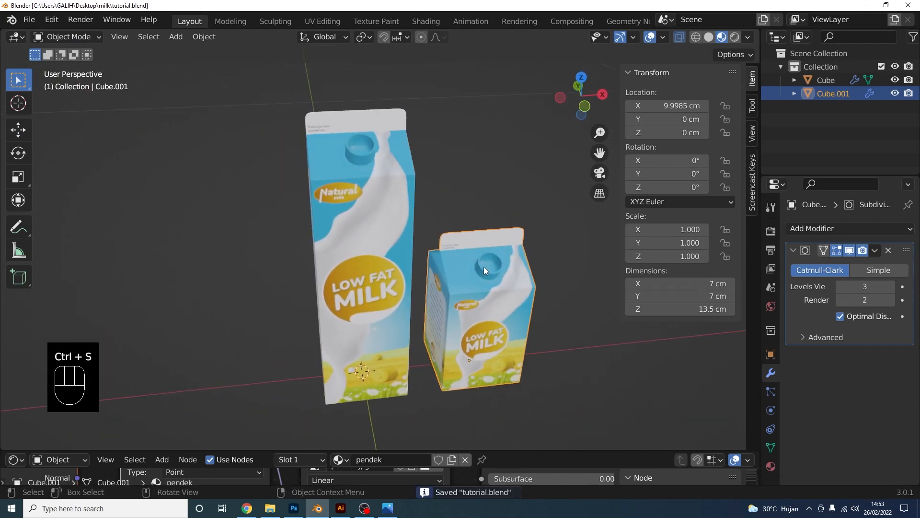
Deselect the small carton, frame both cartons in front view, and open the Add menu
left_click(557, 358)
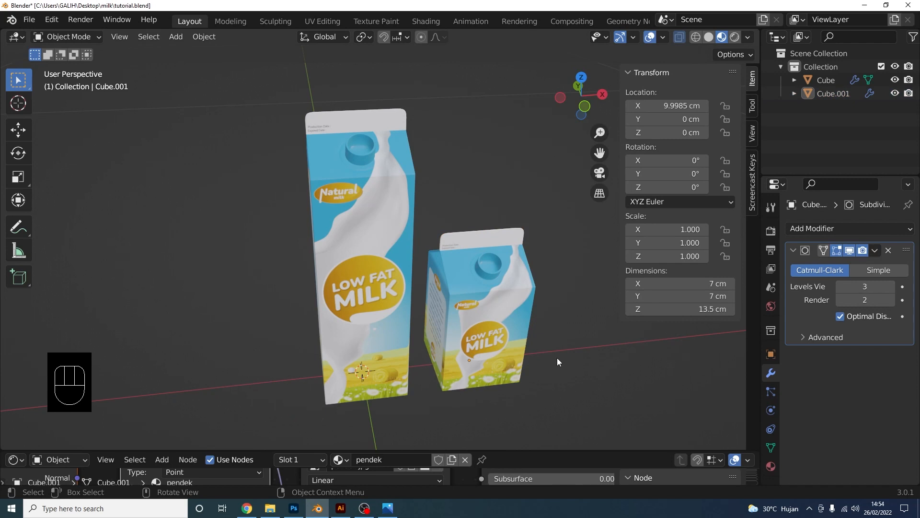
middle_click_drag(555, 331, 431, 290, "shift")
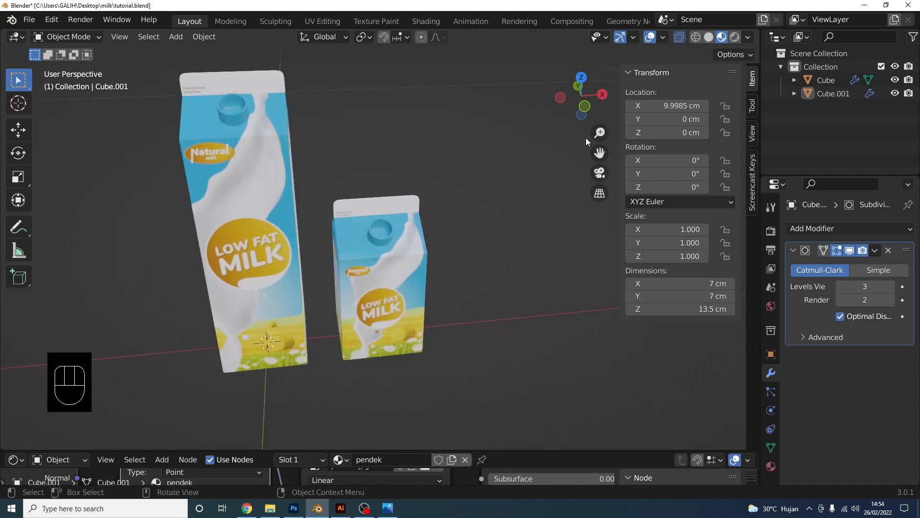
left_click(584, 111)
key("shift+a")
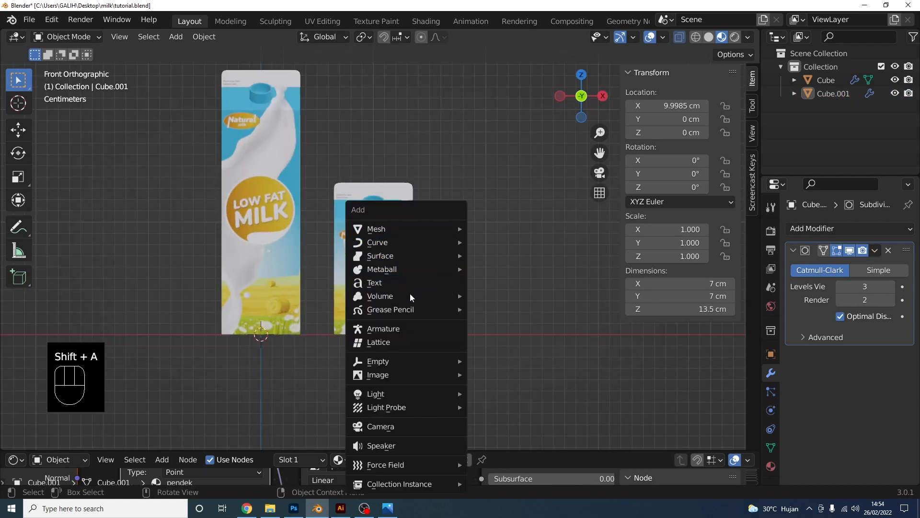
Add a mesh cylinder and scale it down to a much smaller size
mouse_move(419, 229)
left_click(526, 296)
scroll(395, 254, "down", 10)
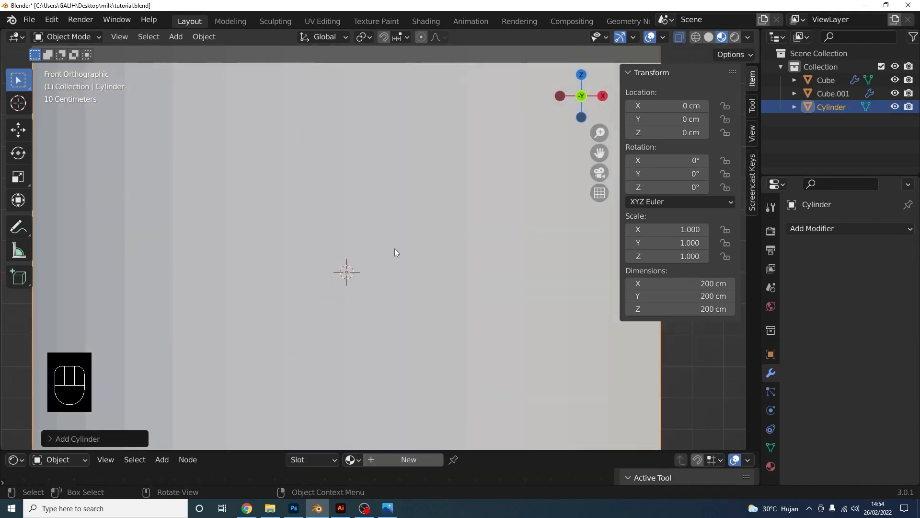
key("s")
left_click(372, 263)
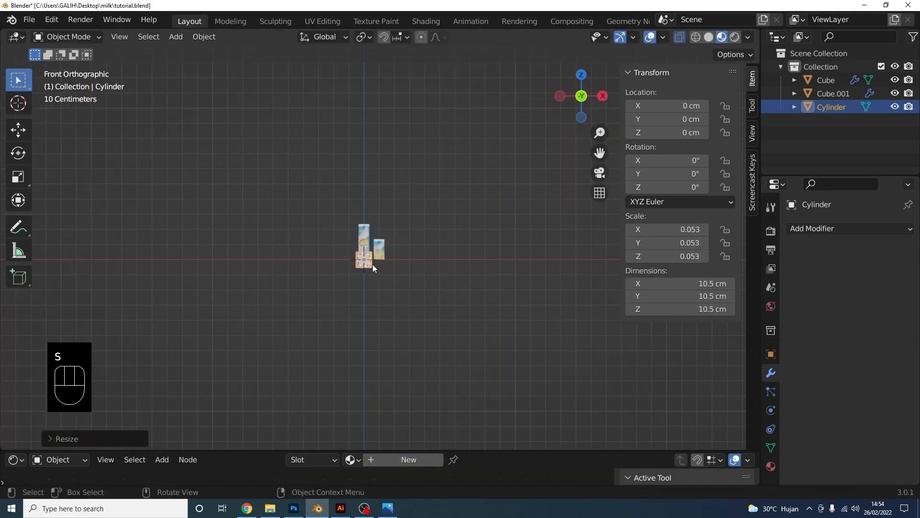
scroll(364, 254, "up", 5)
middle_click_drag(364, 254, 411, 343, "shift")
scroll(408, 277, "up", 2)
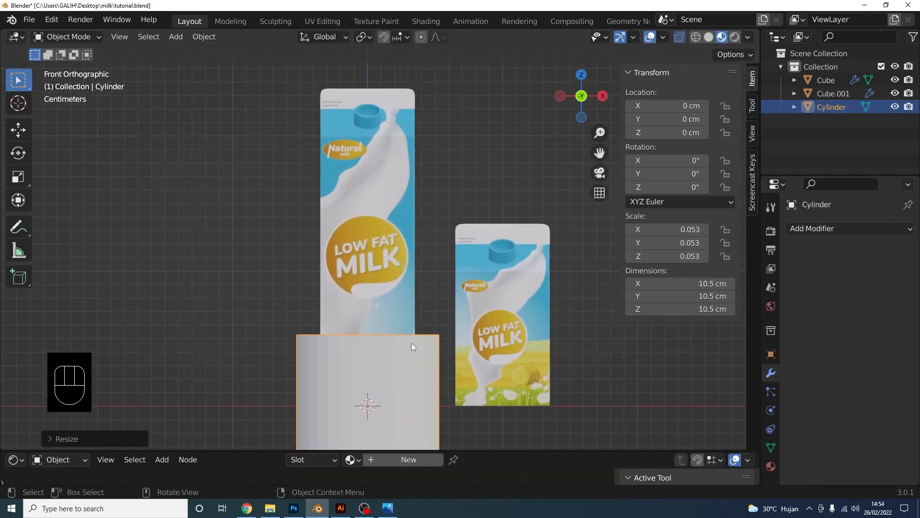
Move the cylinder up along Z above the tall carton and shrink it to spout size
key("g")
key("z")
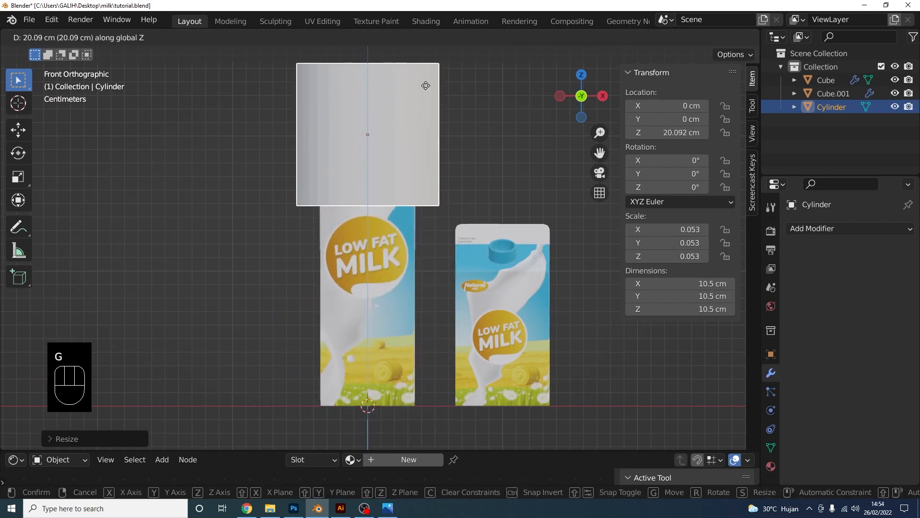
left_click(425, 82)
middle_click_drag(425, 82, 418, 237, "shift")
scroll(418, 238, "up", 1)
key("s")
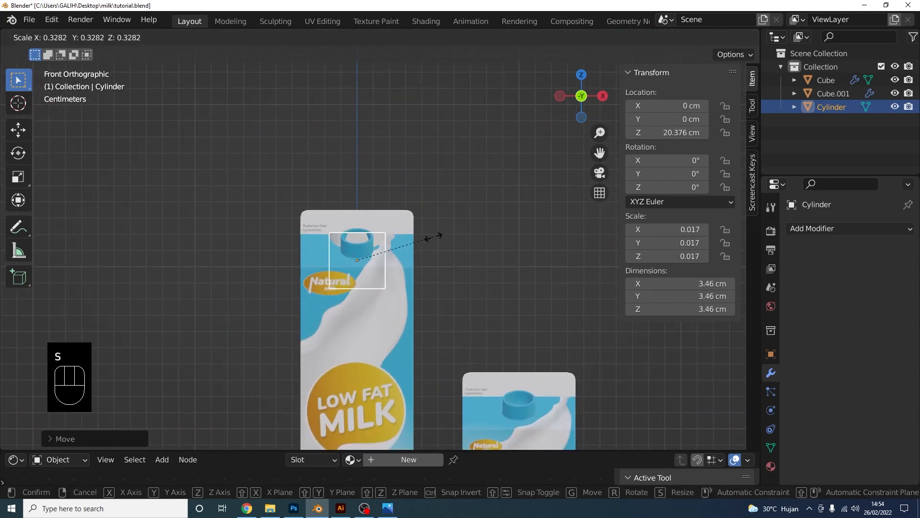
left_click(407, 247)
scroll(374, 245, "up", 1)
scroll(374, 247, "up", 2)
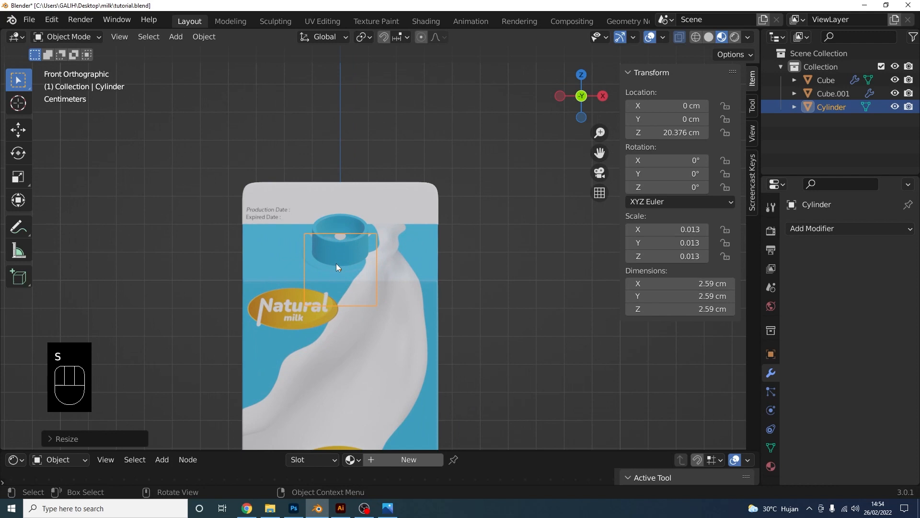
Raise the cylinder to the spout's height, shrink it slightly, and check it in side view
left_click(22, 132)
left_click_drag(340, 218, 340, 186)
scroll(406, 225, "up", 2)
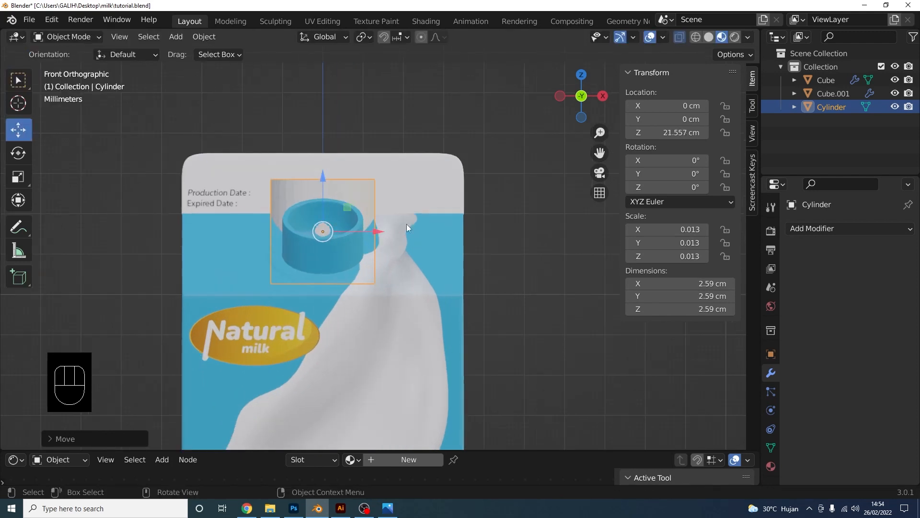
key("s")
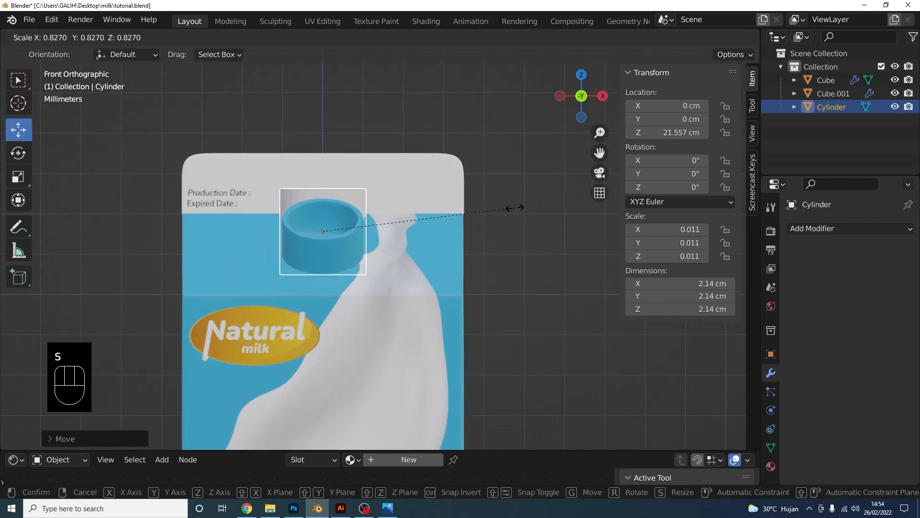
left_click(515, 207)
middle_click_drag(515, 208, 524, 145)
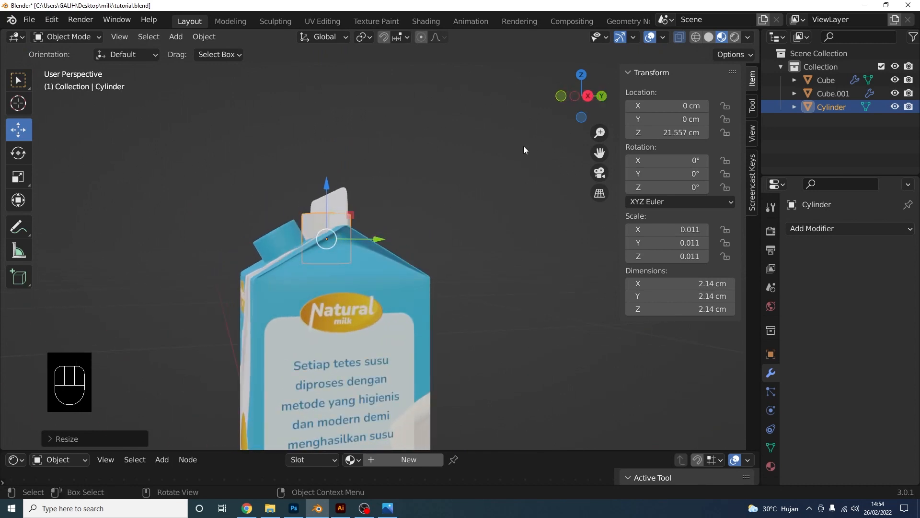
left_click(585, 97)
middle_click_drag(368, 253, 466, 256, "shift")
scroll(466, 256, "up", 2)
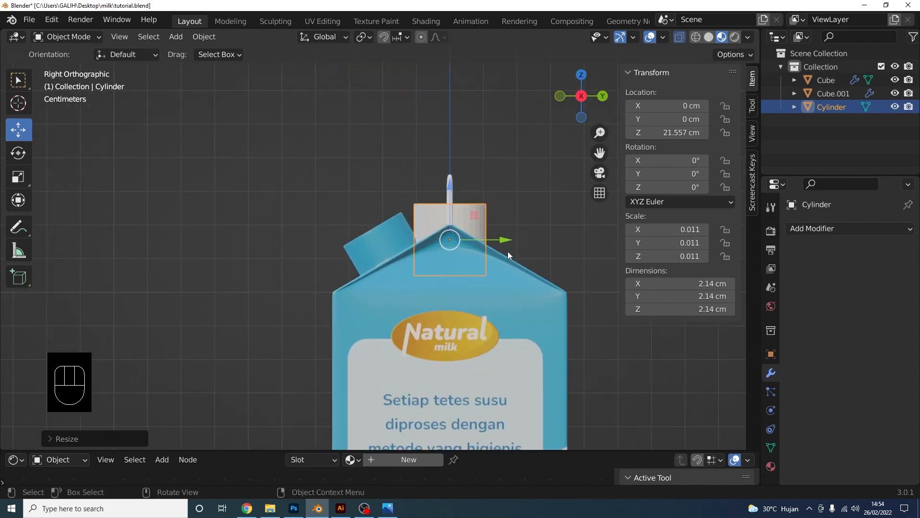
Adjust the cylinder's height along Z, flatten it, and lower it onto the carton top
key("g")
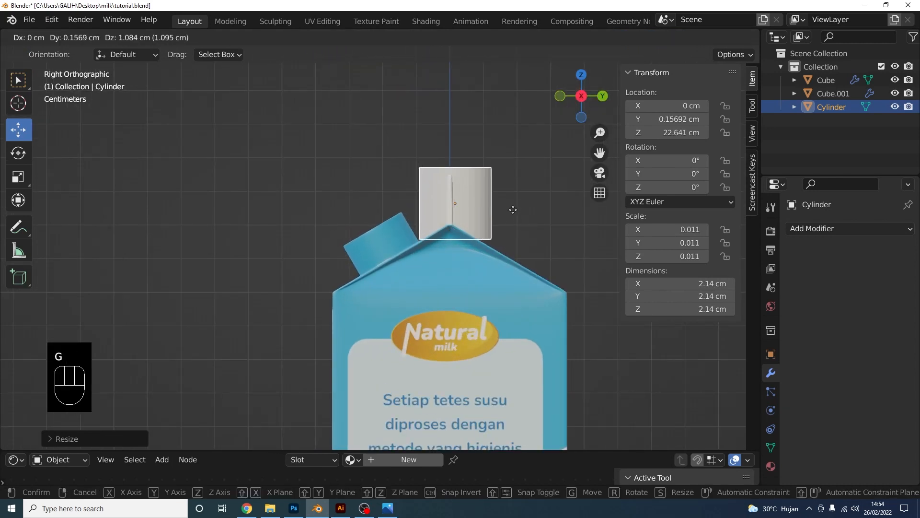
key("z")
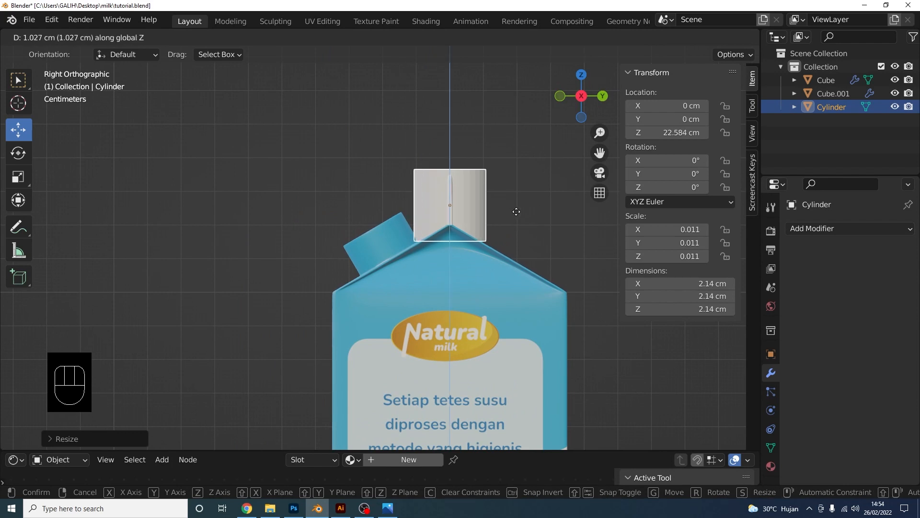
left_click(514, 211)
key("s")
key("z")
left_click(498, 205)
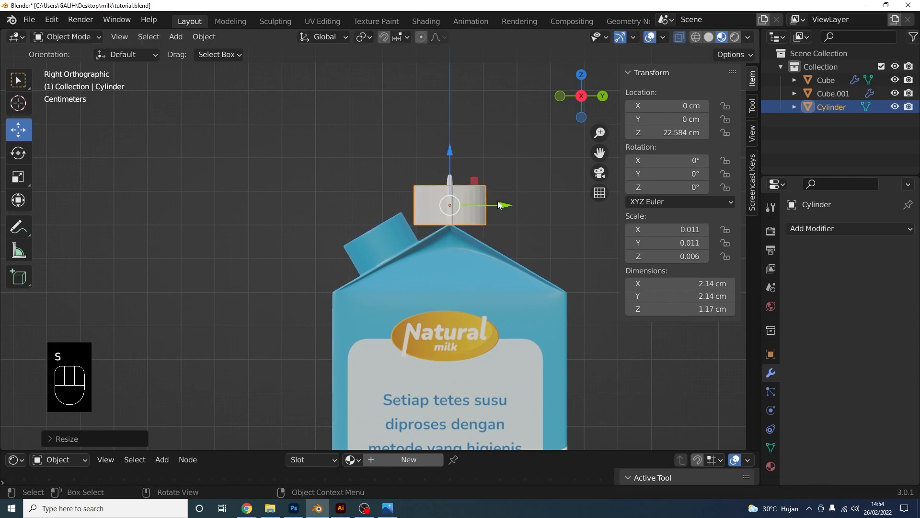
left_click_drag(449, 175, 453, 193)
Set the cap to 2.14 × 2.14 × 1.21 cm at Z 22.028 cm and isolate it in local view
key("s")
key("z")
left_click(495, 198)
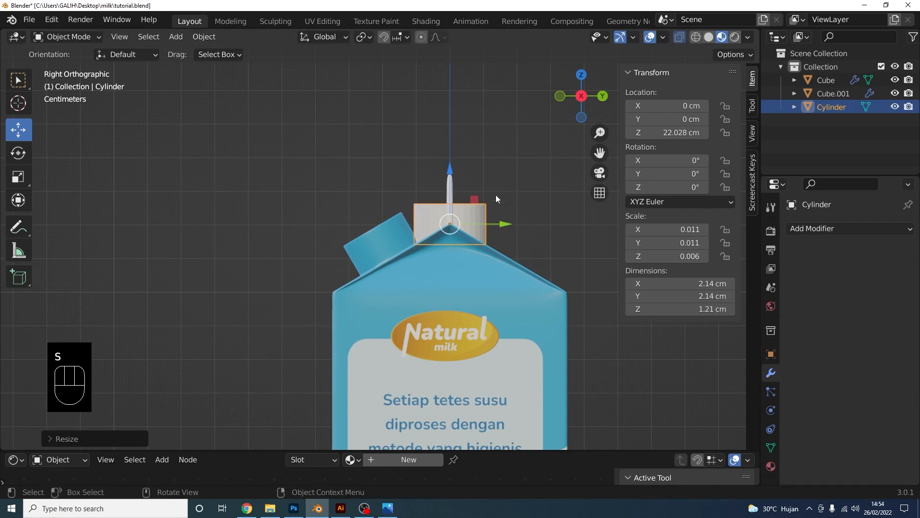
middle_click_drag(495, 195, 579, 271)
left_click(582, 123)
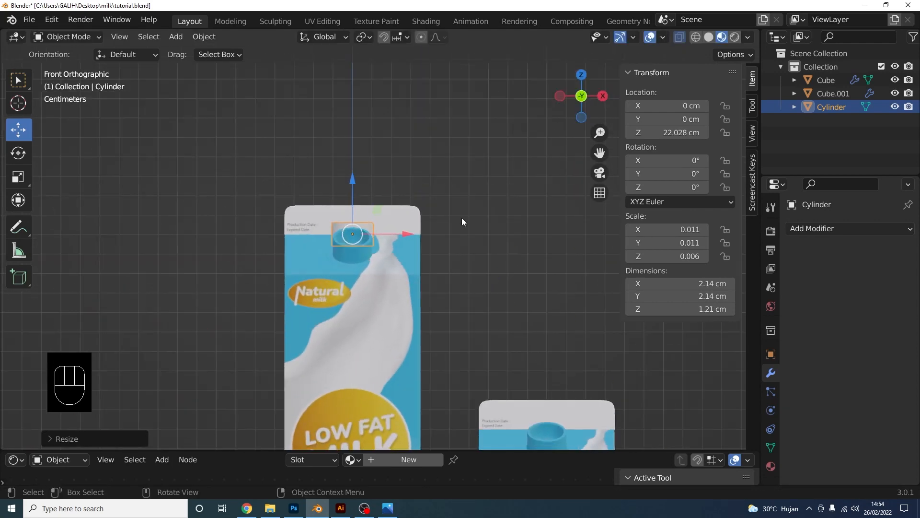
scroll(461, 222, "up", 3)
key("KP_Divide")
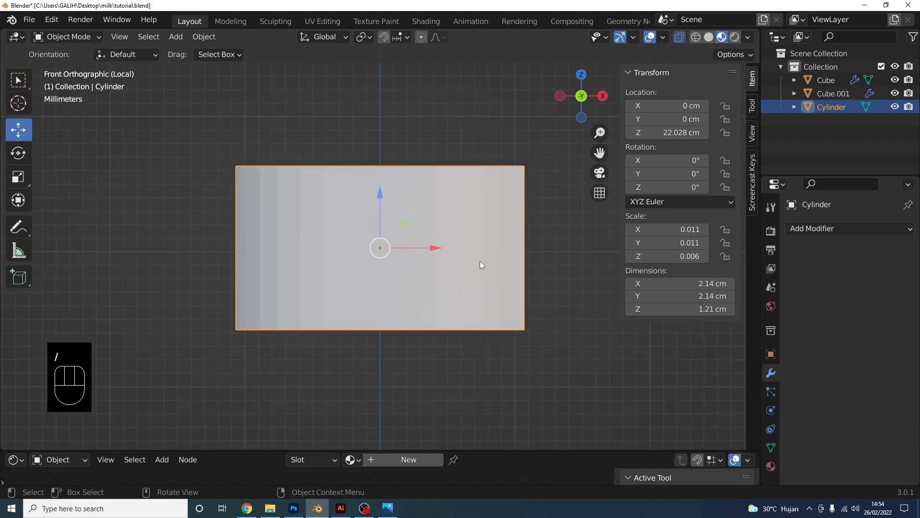
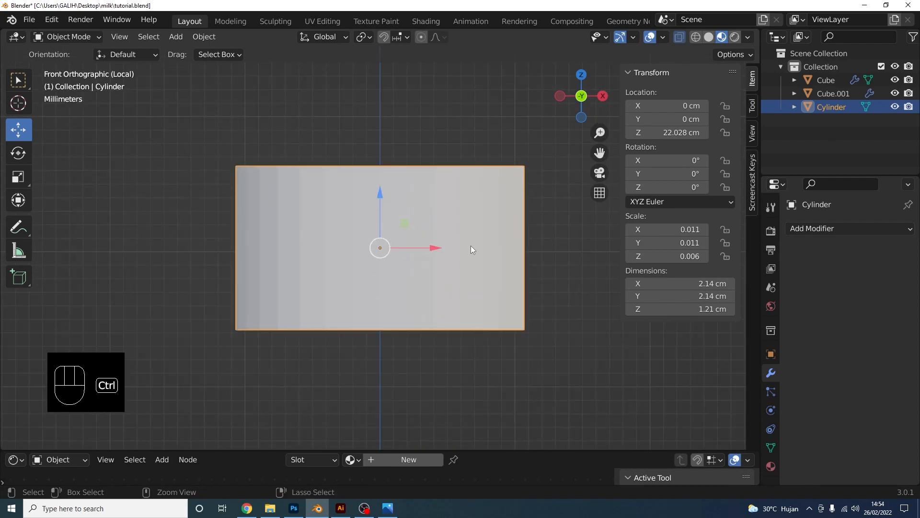
Apply the cylinder's scale and add two edge loops, one near the bottom and one near the top
key("ctrl+a")
left_click(455, 243)
key("Tab")
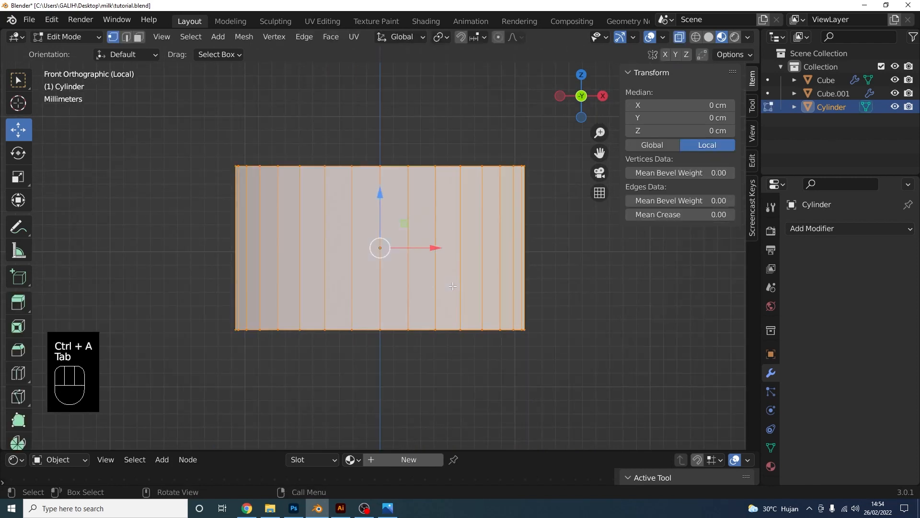
key("ctrl+r")
left_click(474, 244)
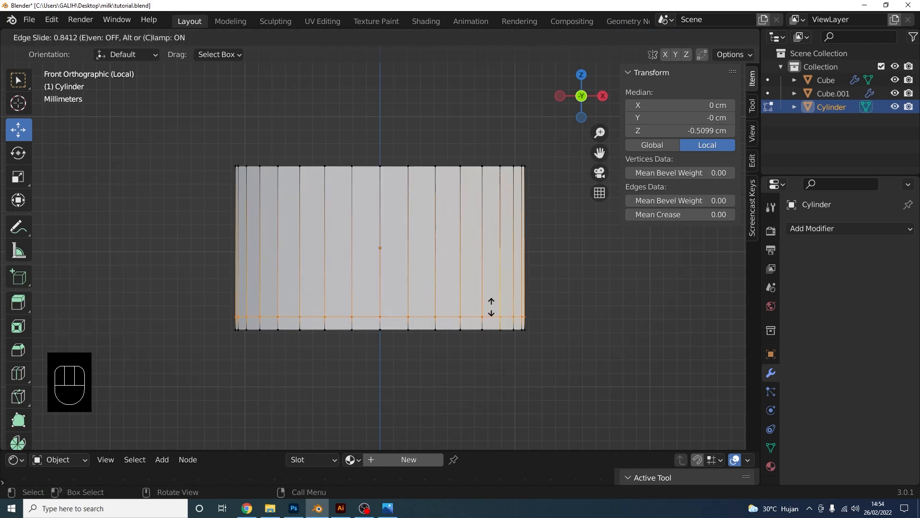
left_click(493, 303)
key("ctrl+r")
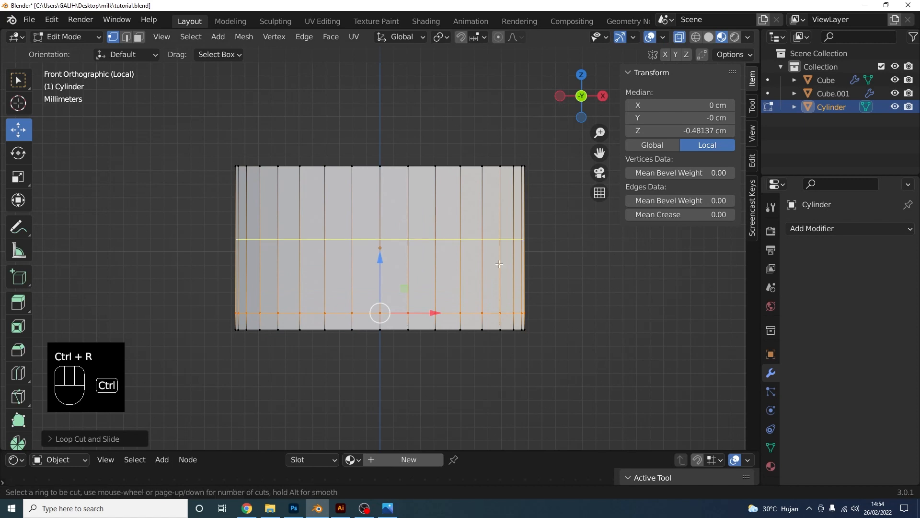
left_click(432, 311)
left_click(503, 212)
Shrink the top rim edge loop inward and lower it slightly to chamfer the cap's top
left_click(128, 38)
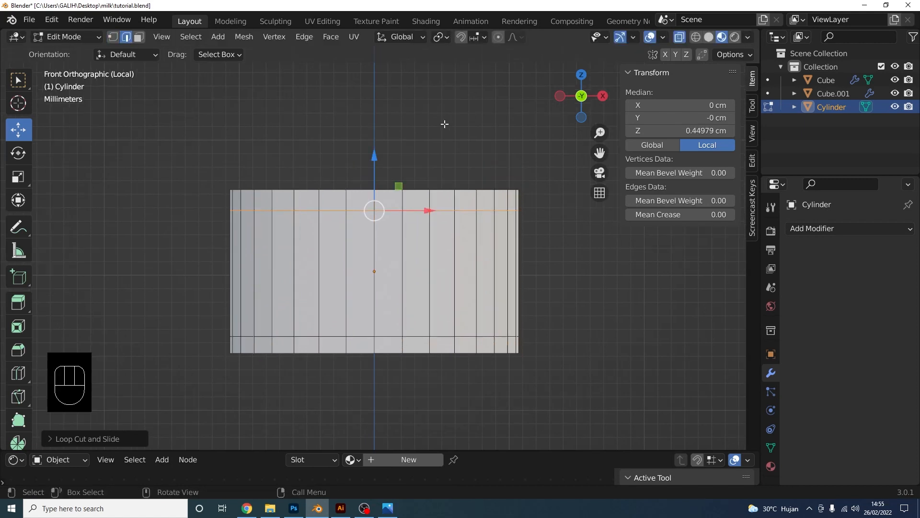
left_click(444, 124)
left_click(438, 189, "alt+shift")
middle_click_drag(413, 177, 536, 251)
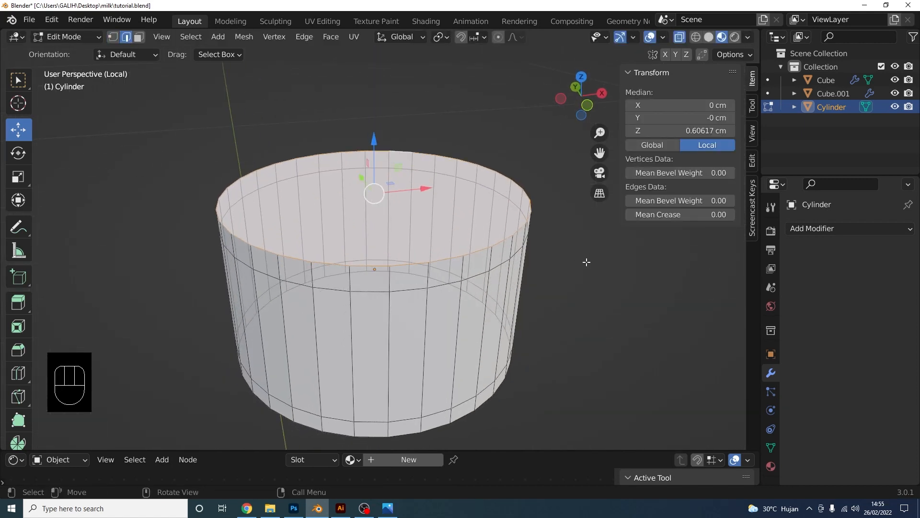
key("s")
left_click(565, 257)
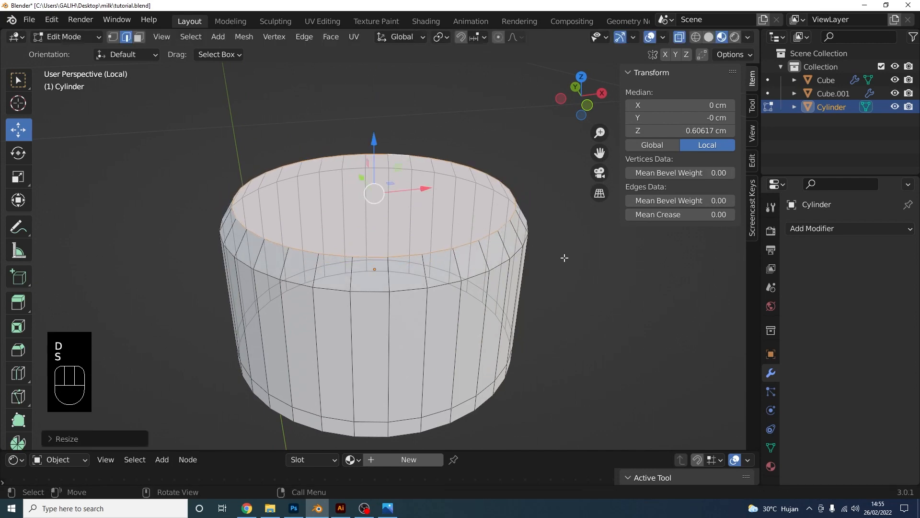
middle_click_drag(565, 257, 502, 200)
key("KP_1")
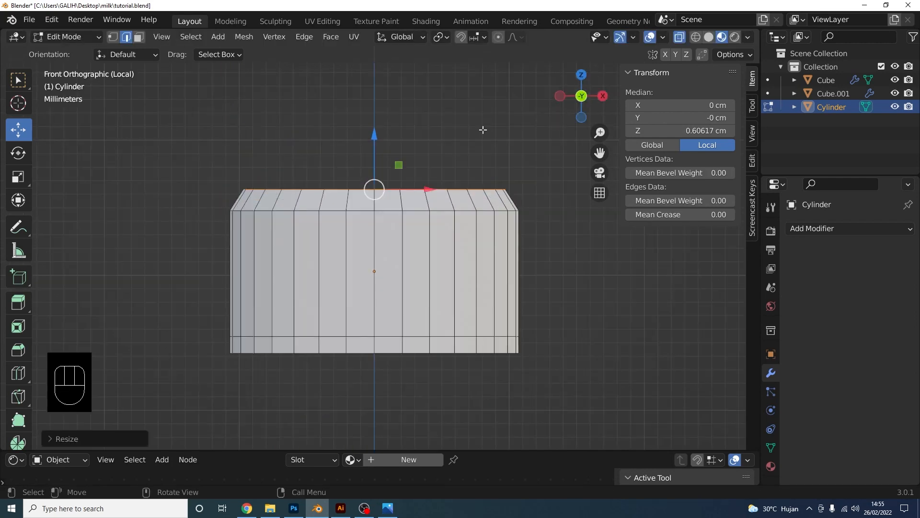
left_click_drag(376, 147, 375, 155)
middle_click_drag(376, 154, 584, 283)
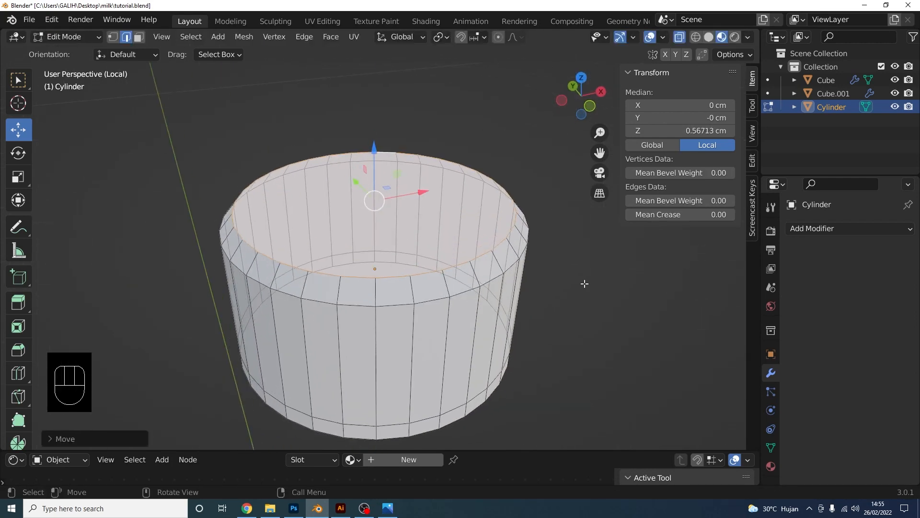
Inset the top face, enlarge it slightly, and extrude it down to recess it into the cap
key("i")
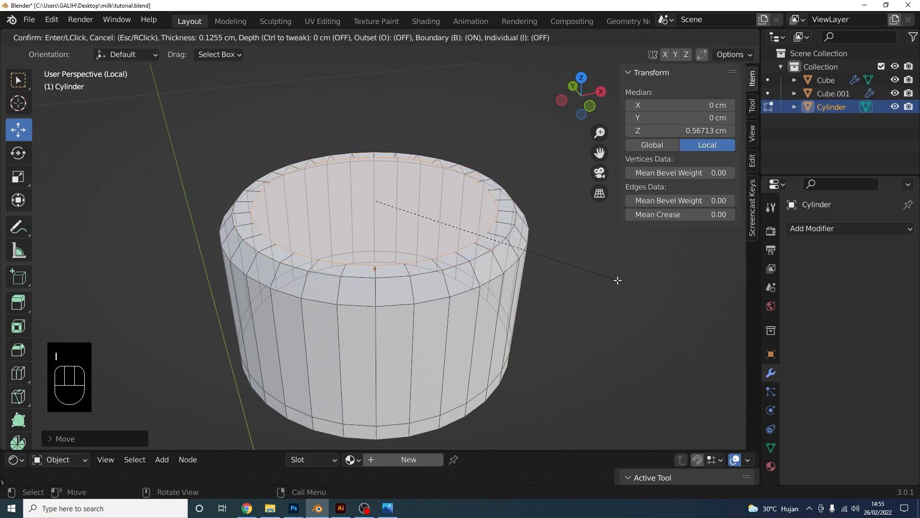
left_click(606, 273)
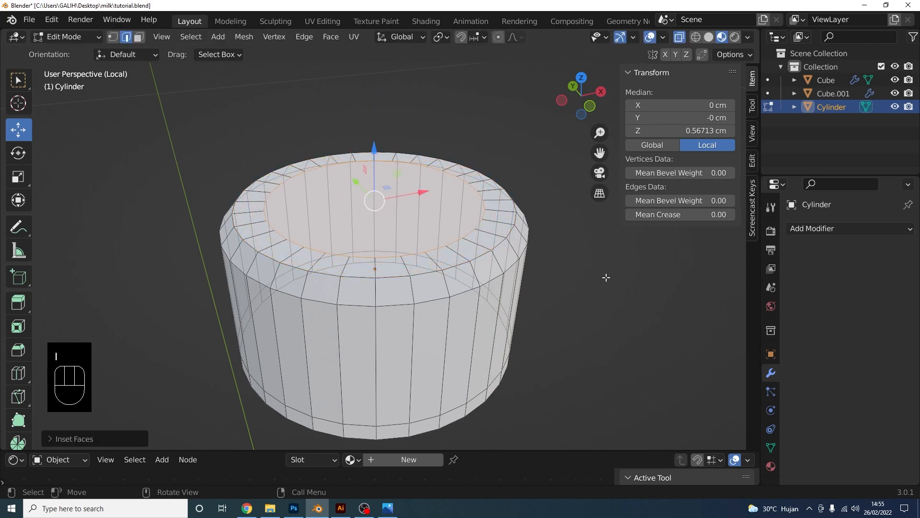
middle_click_drag(606, 273, 565, 271)
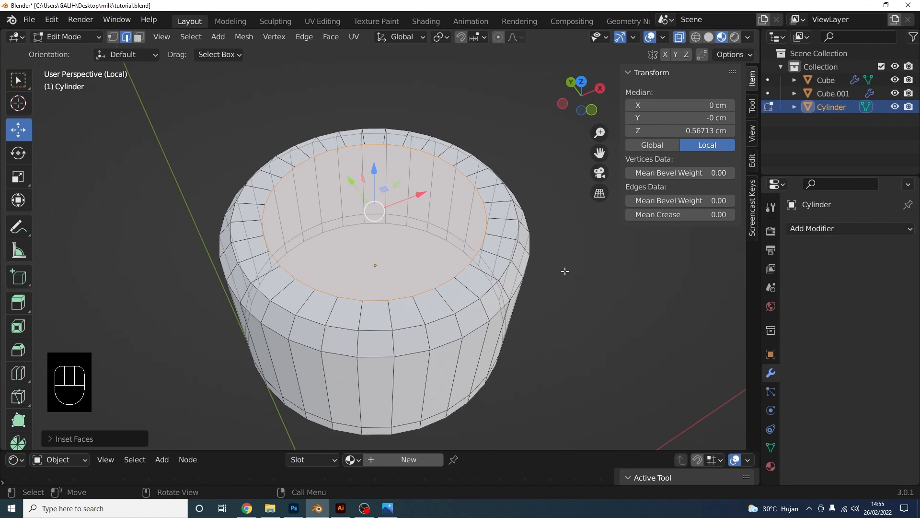
key("s")
left_click(596, 257)
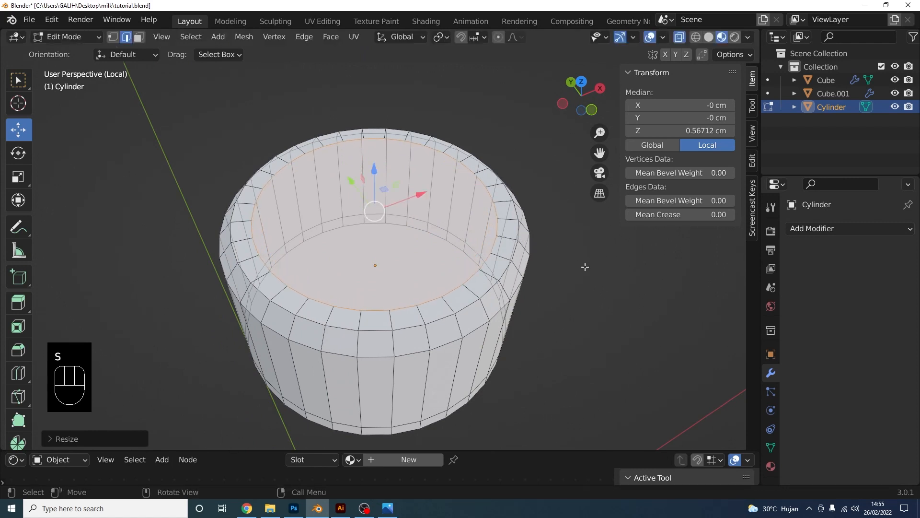
middle_click_drag(571, 290, 570, 270)
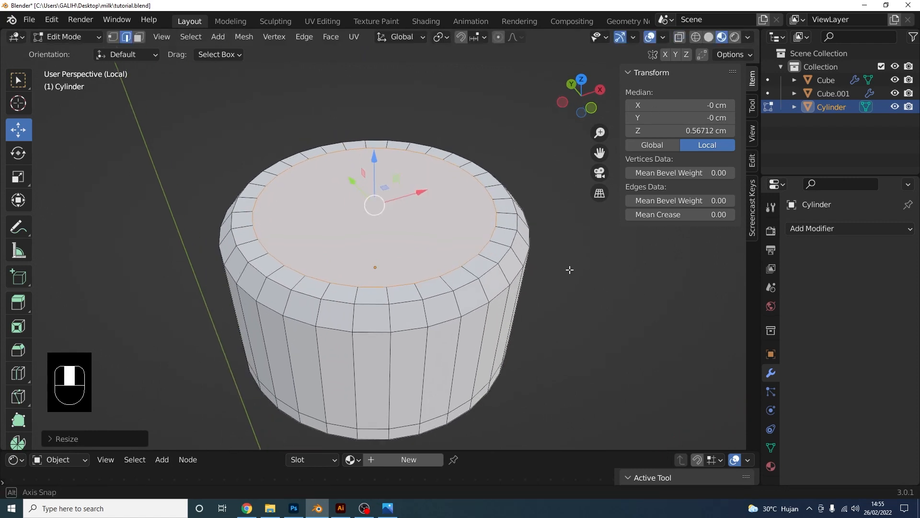
left_click(709, 40)
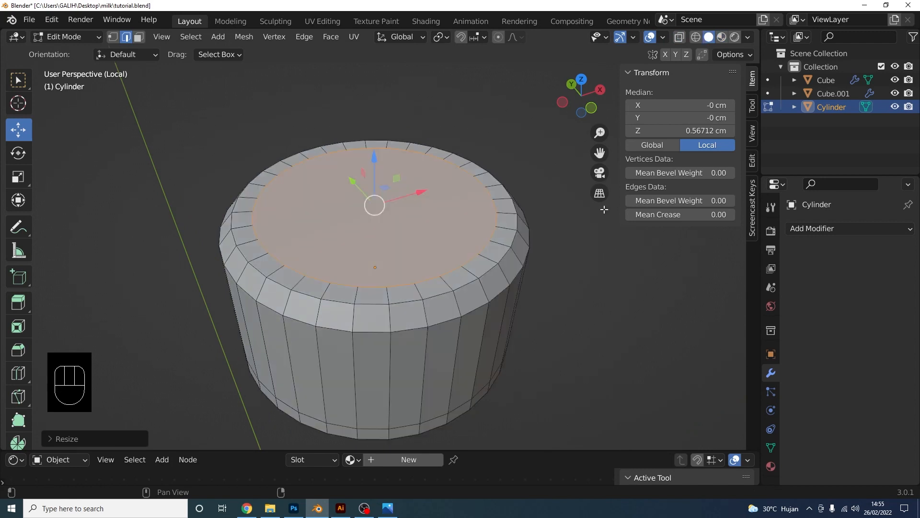
key("e")
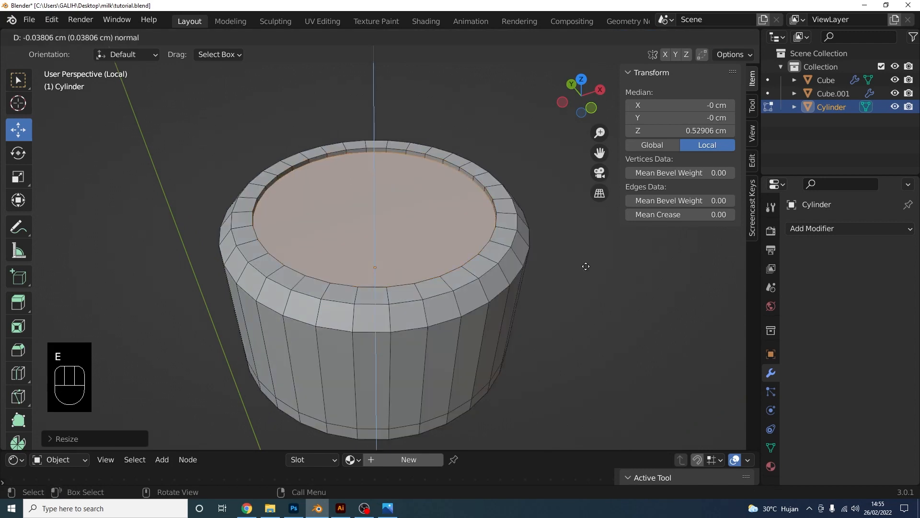
left_click(586, 269)
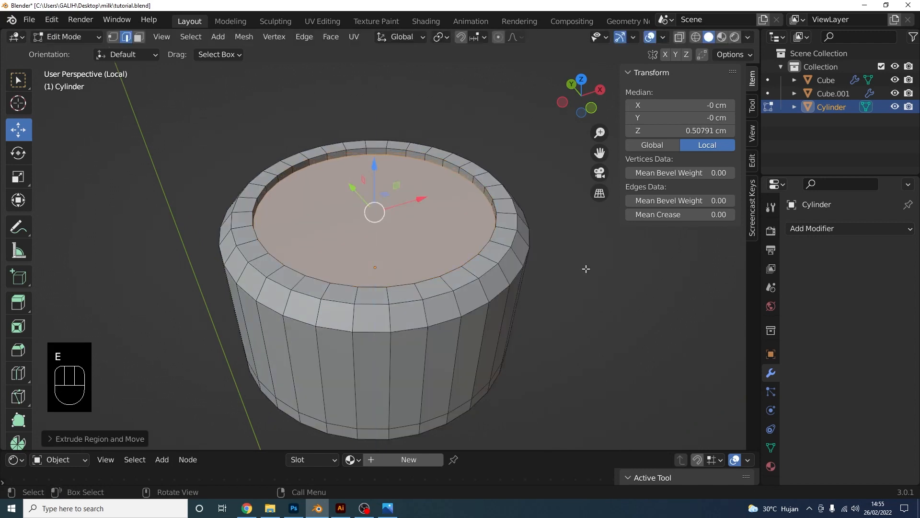
left_click_drag(373, 192, 374, 183)
Inset the recessed top face twice, leaving a narrow ring around a small centre face
key("i")
left_click(621, 310)
key("i")
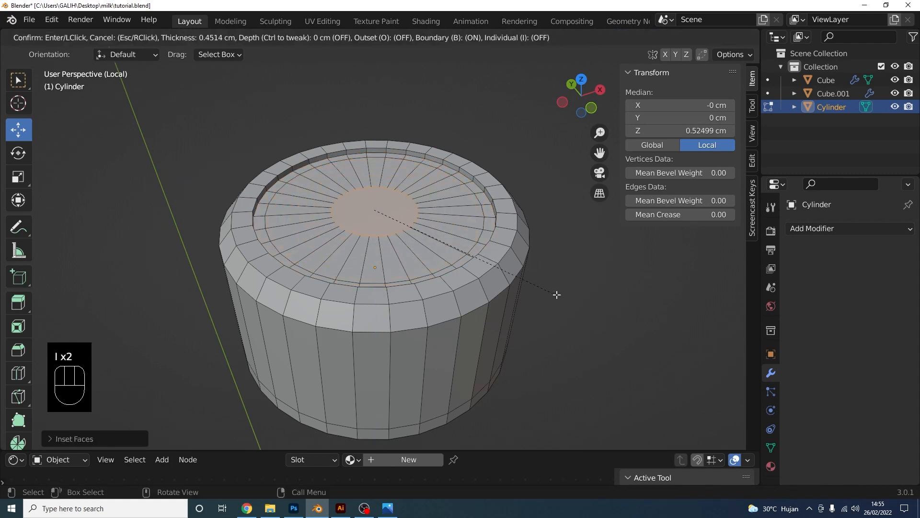
left_click(538, 289)
left_click(606, 304)
scroll(574, 302, "down", 2)
middle_click_drag(532, 290, 438, 273)
left_click(437, 273)
Inset the cap's bottom face twice into a thin rim ring and a small centre face
left_click(139, 36)
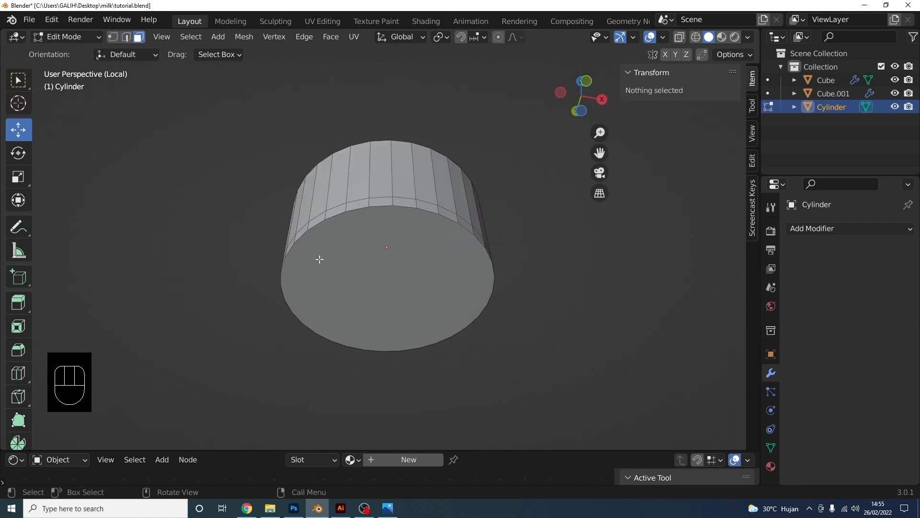
left_click(320, 261)
scroll(527, 268, "up", 1)
middle_click_drag(570, 269, 588, 260)
key("i")
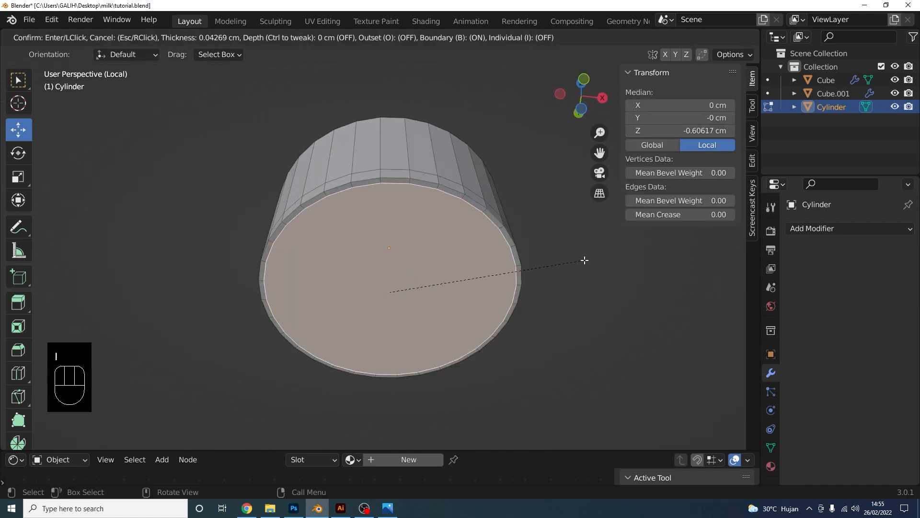
right_click(583, 259)
key("i")
left_click(558, 270)
key("i")
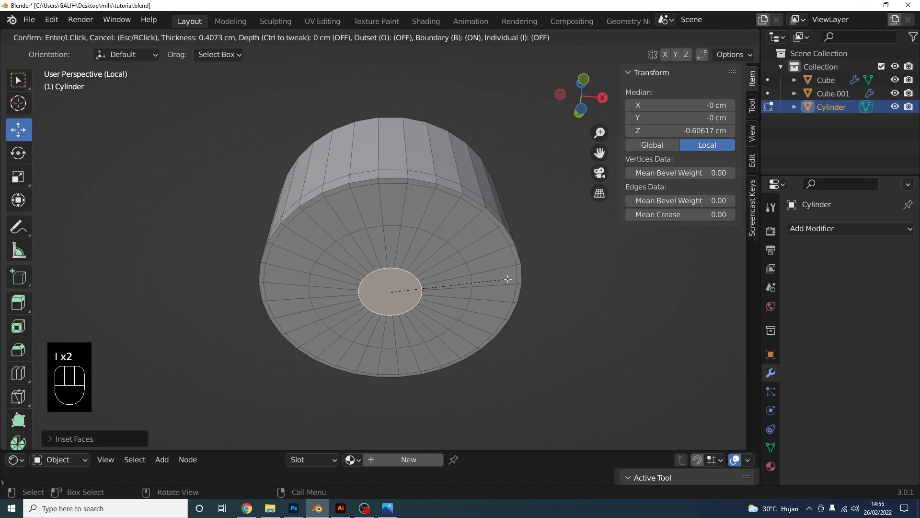
left_click(509, 274)
middle_click_drag(543, 278, 550, 328)
left_click(567, 292)
middle_click_drag(553, 259, 453, 252)
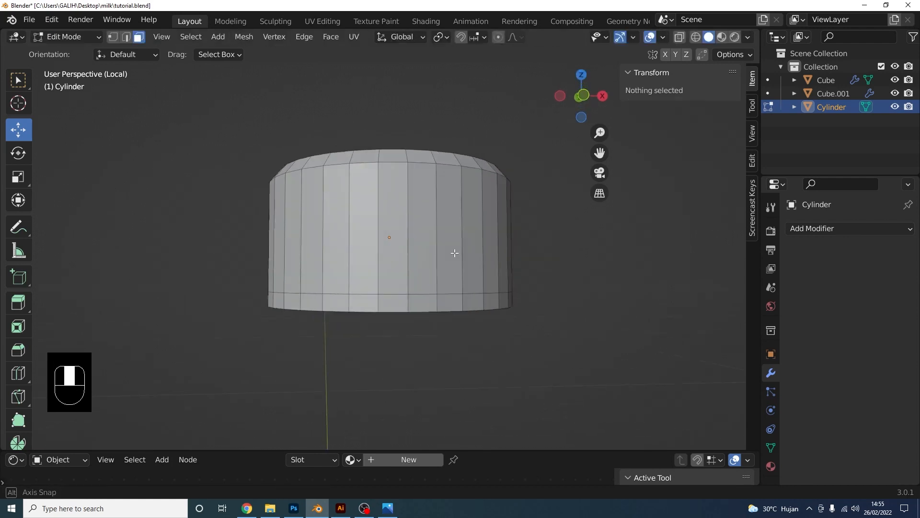
Add an edge loop just below the top rim and nudge the lower edge loop down
key("ctrl+r")
left_click(431, 256)
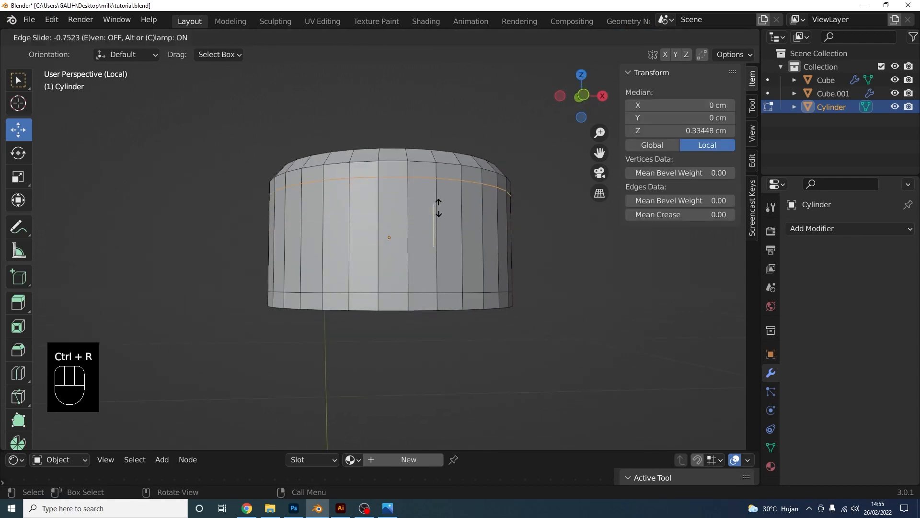
left_click(438, 207)
left_click(571, 259)
left_click(416, 293, "alt+shift")
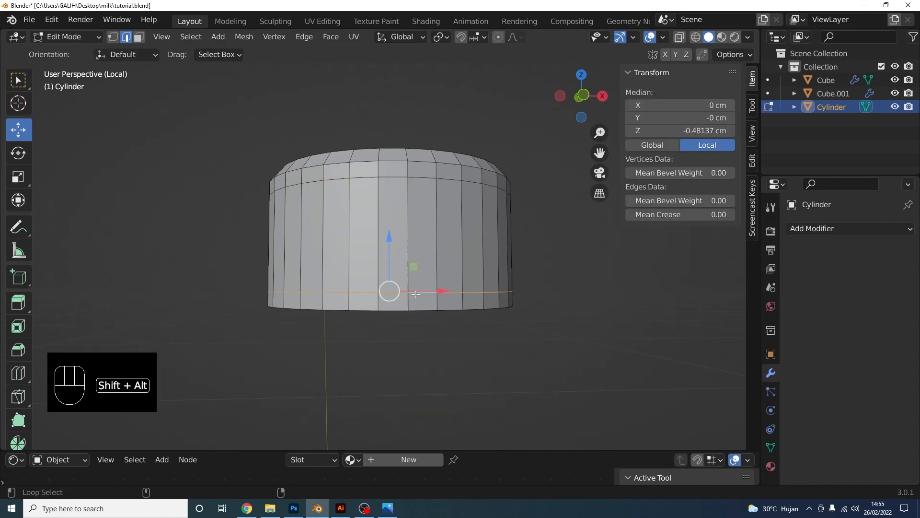
left_click_drag(389, 265, 390, 265)
left_click(143, 118)
left_click(139, 37)
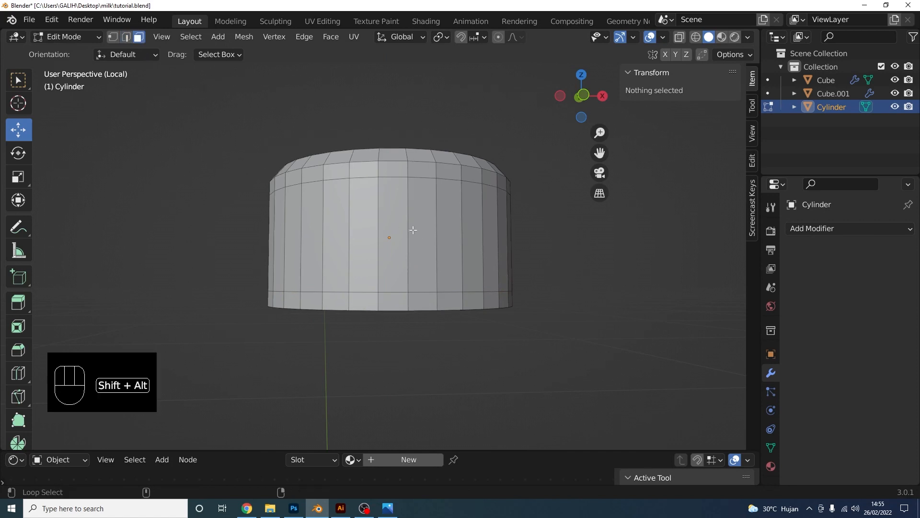
left_click(411, 230, "alt+shift")
middle_click_drag(411, 230, 445, 277)
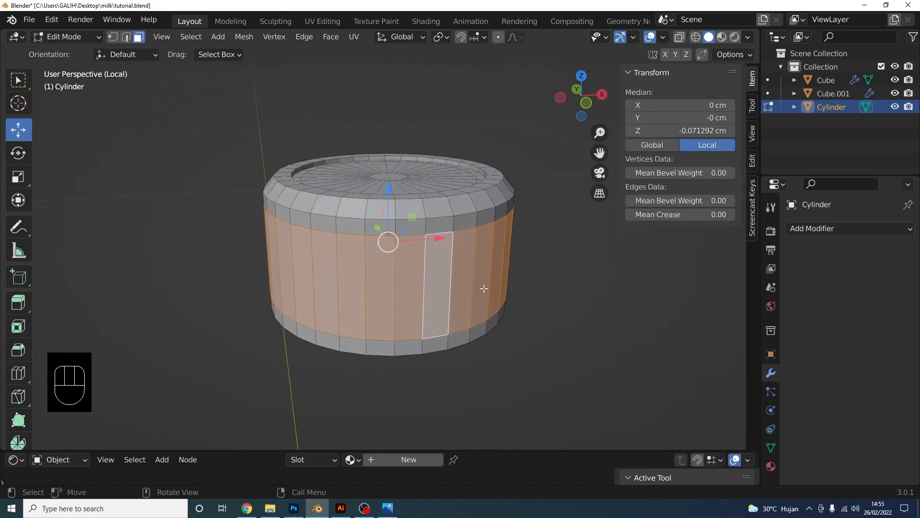
Try extruding the side band along its normals, then reselect the side faces and undo
key("alt+e")
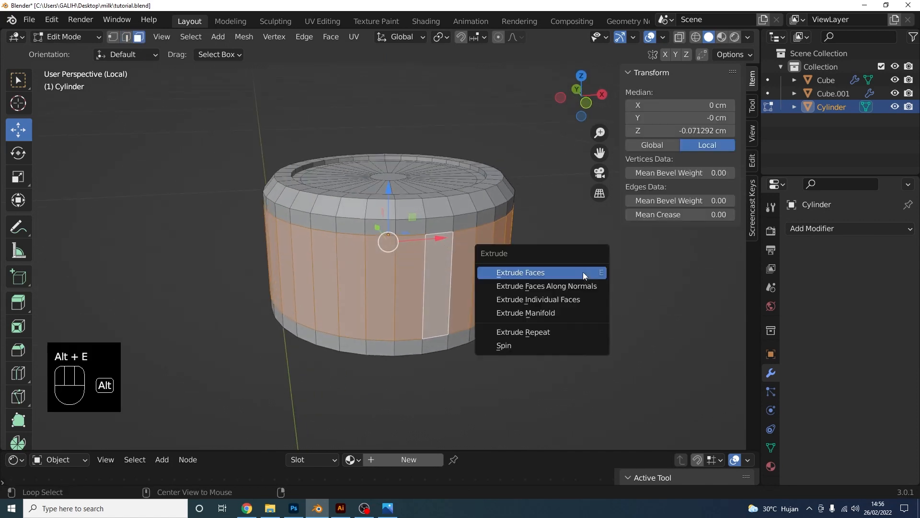
left_click(582, 283)
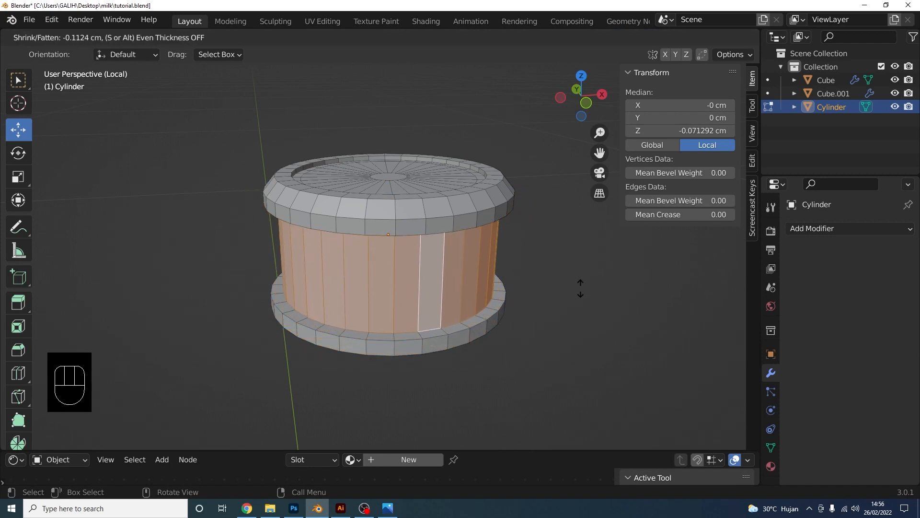
left_click(580, 289)
left_click(568, 306)
scroll(567, 305, "down", 1)
middle_click_drag(566, 306, 542, 274)
scroll(539, 272, "up", 1)
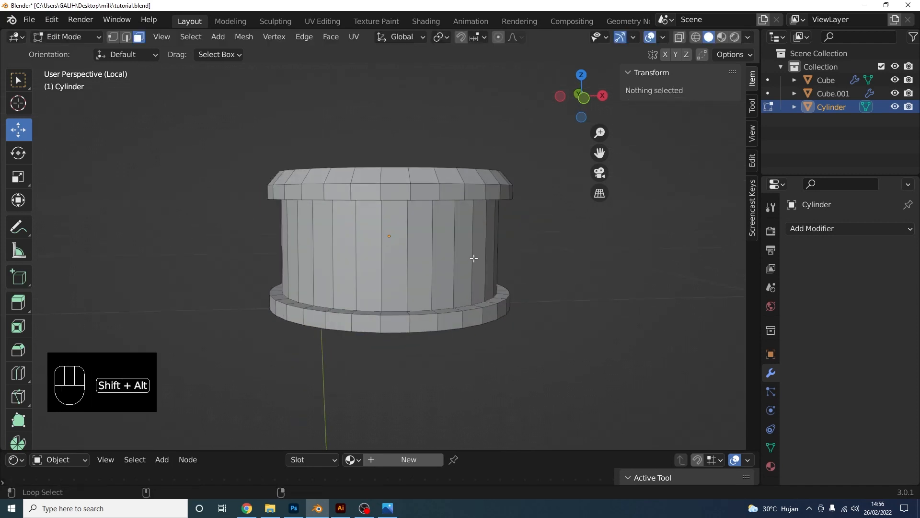
left_click(457, 248, "alt+shift")
scroll(457, 248, "up", 3)
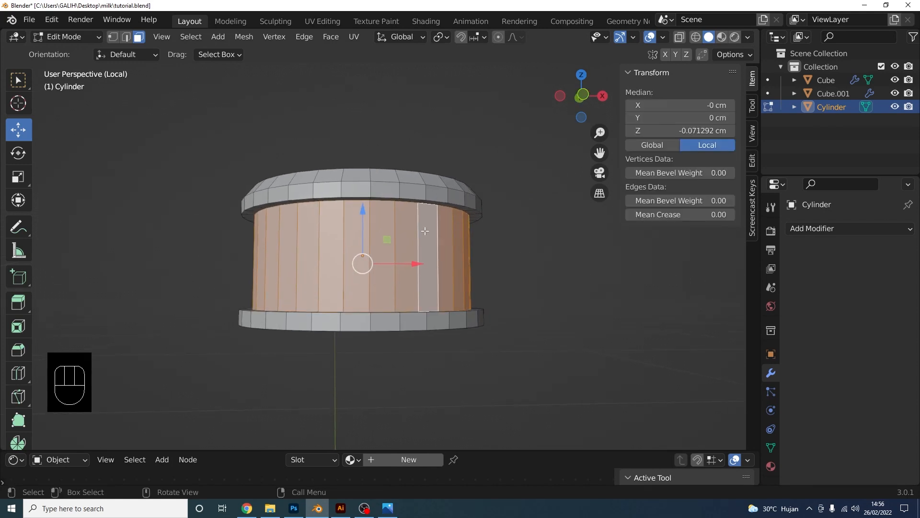
middle_click_drag(456, 250, 499, 263)
key("ctrl+z")
Extrude the side faces individually by 0.09659 cm, leaving grooves between the panels
key("alt+e")
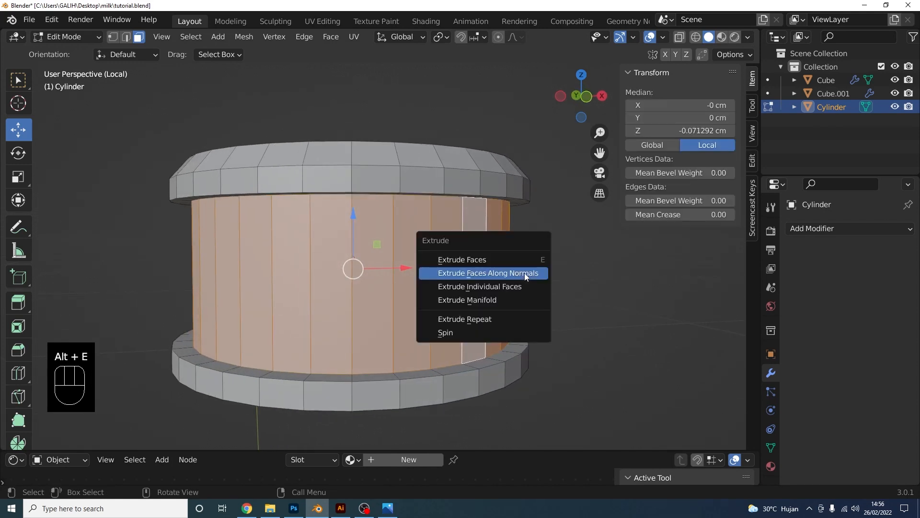
left_click(520, 289)
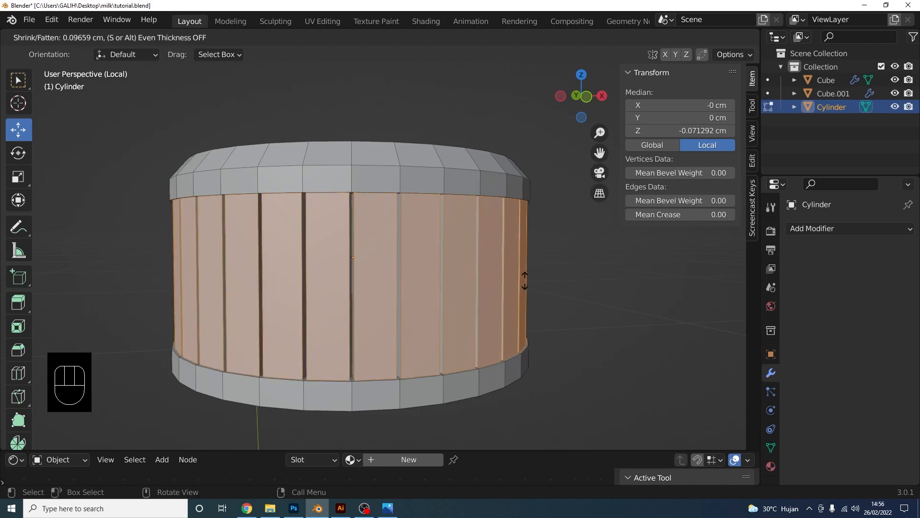
left_click(524, 279)
key("alt+a")
middle_click_drag(583, 285, 389, 285)
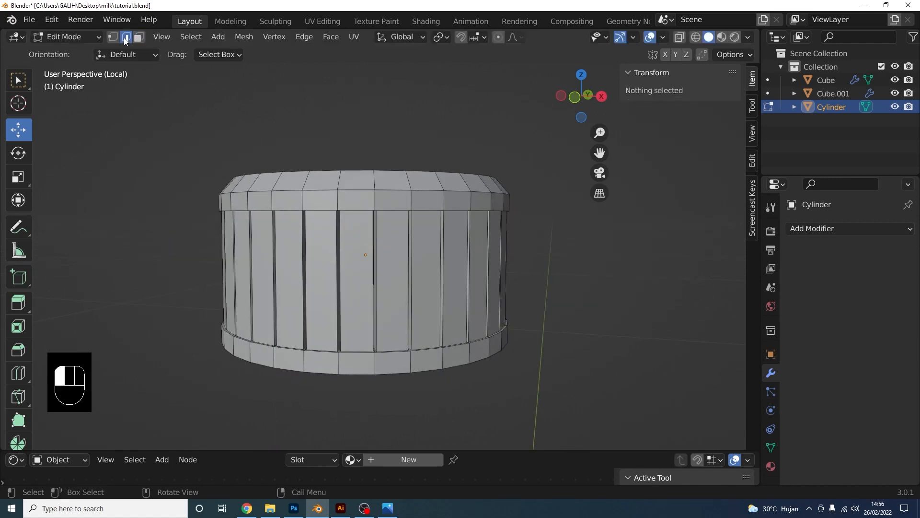
scroll(389, 284, "up", 2)
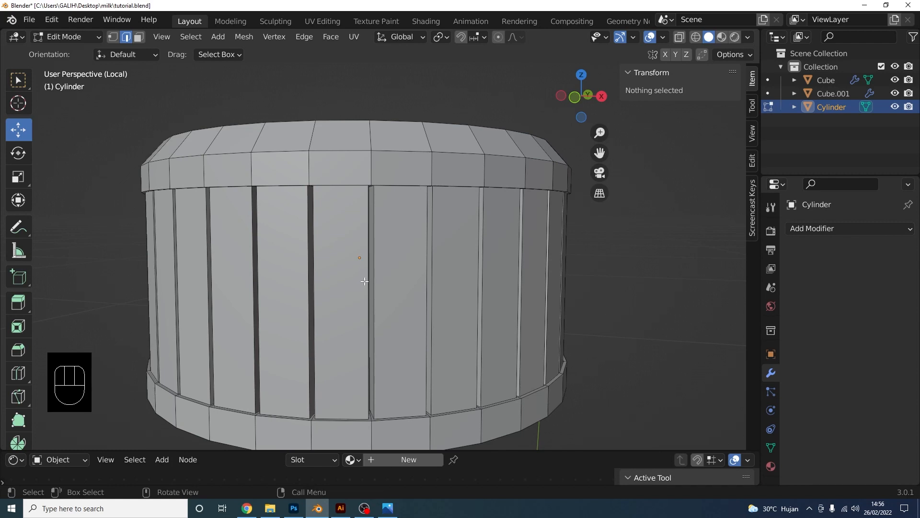
Select every vertical groove edge all the way around the cap's sides
left_click(365, 282)
middle_click_drag(407, 270, 359, 244)
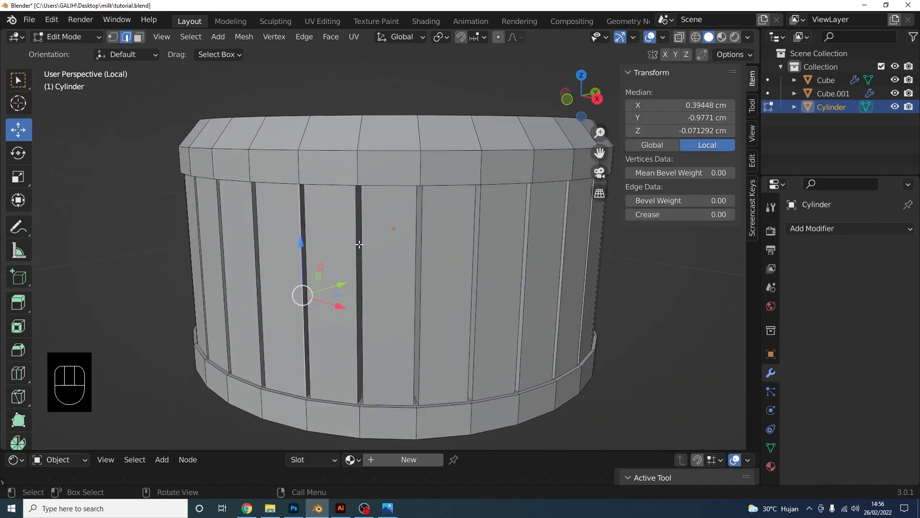
left_click(356, 282, "shift")
left_click(418, 295, "shift")
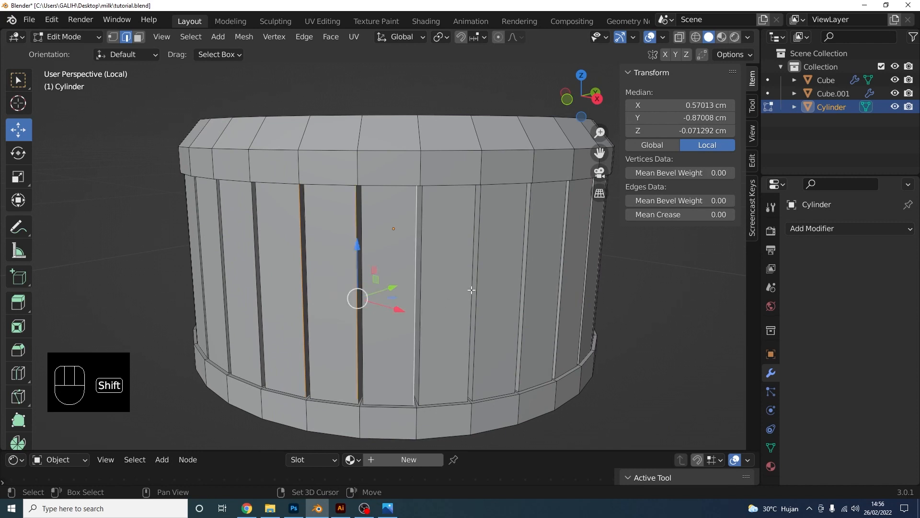
left_click(471, 290, "shift")
middle_click_drag(471, 290, 404, 286)
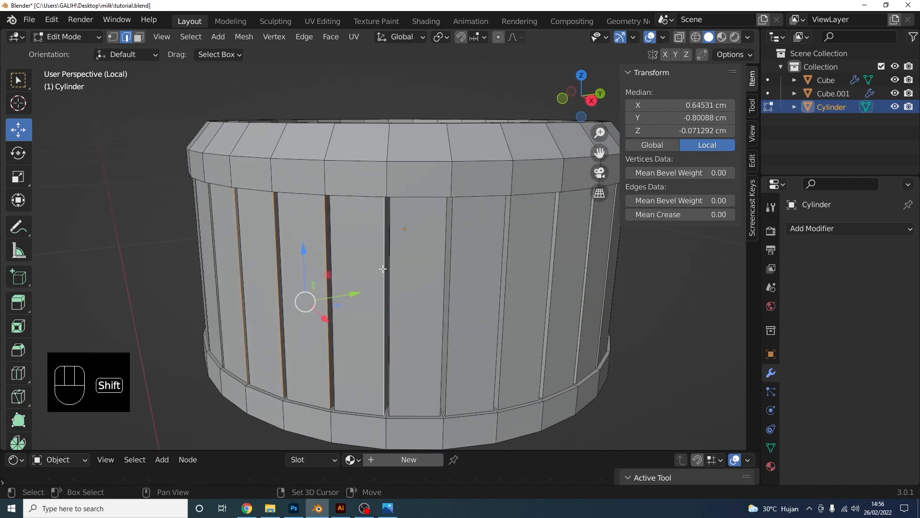
left_click(442, 290, "shift")
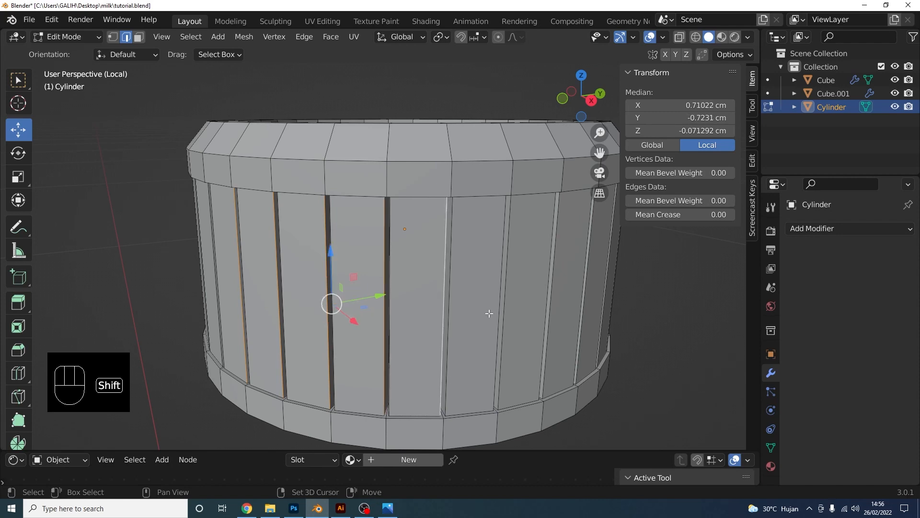
left_click(503, 303, "shift")
middle_click_drag(548, 296, 477, 312)
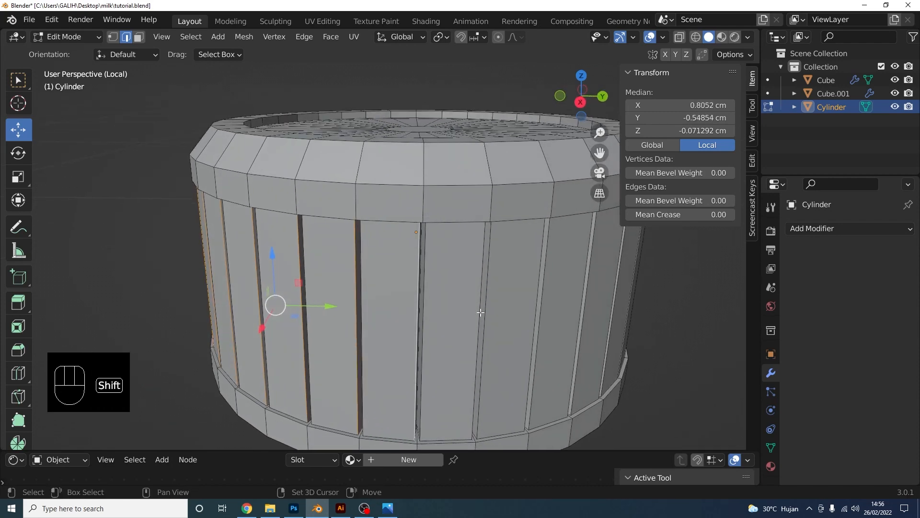
left_click(478, 311, "shift")
left_click(535, 311, "shift")
middle_click_drag(577, 307, 434, 308)
left_click(440, 307, "shift")
left_click(507, 307, "shift")
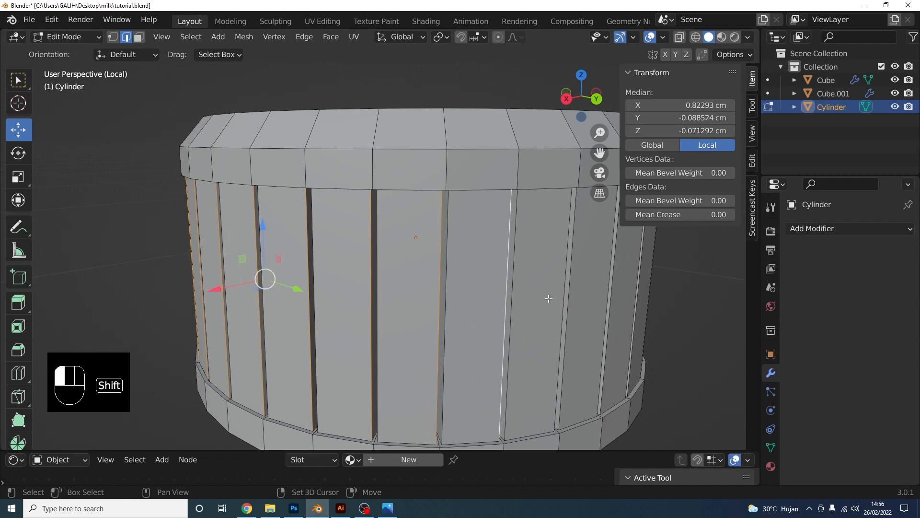
left_click(551, 298, "shift")
middle_click_drag(604, 295, 407, 310)
left_click(479, 320, "shift")
left_click(407, 311, "shift")
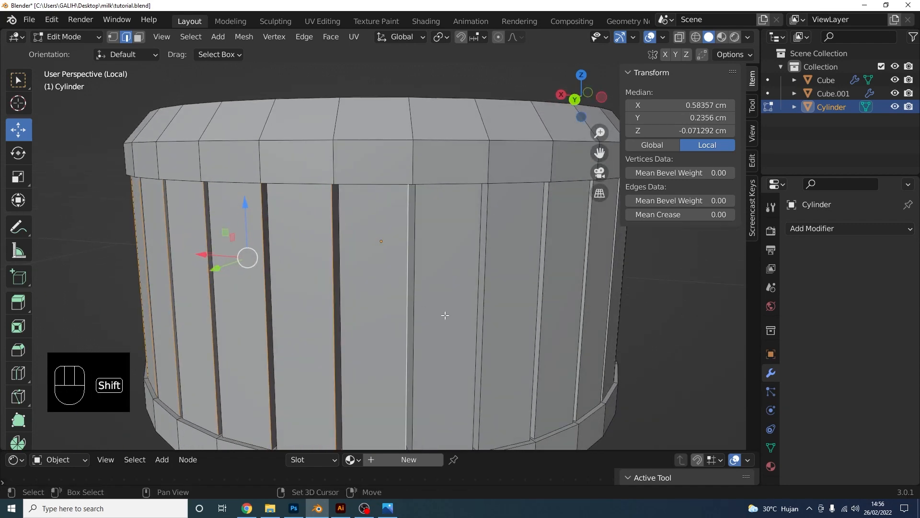
left_click(475, 309, "shift")
left_click(533, 312, "shift")
middle_click_drag(574, 306, 433, 300)
left_click(439, 314, "shift")
left_click(502, 312, "shift")
left_click(540, 308, "shift")
left_click(437, 311, "shift")
left_click(481, 306, "shift")
left_click(522, 303, "shift")
left_click(525, 293, "shift")
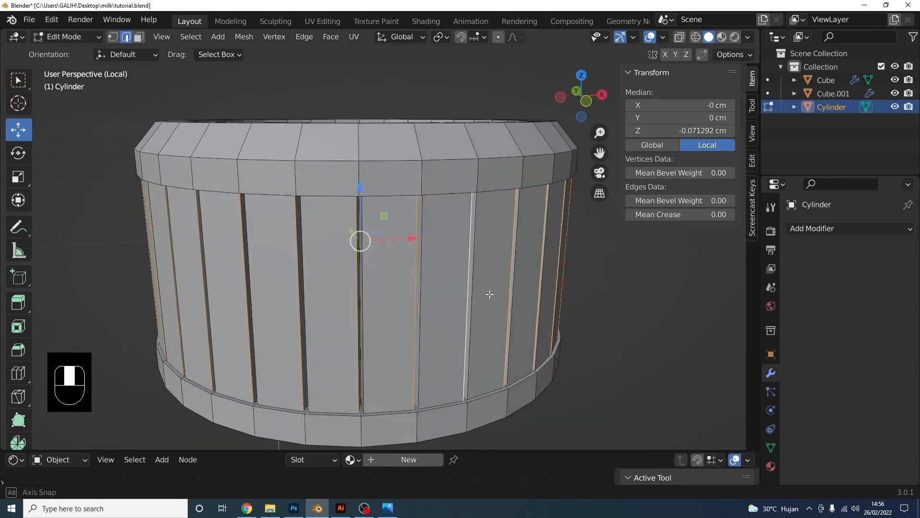
middle_click_drag(525, 292, 536, 314)
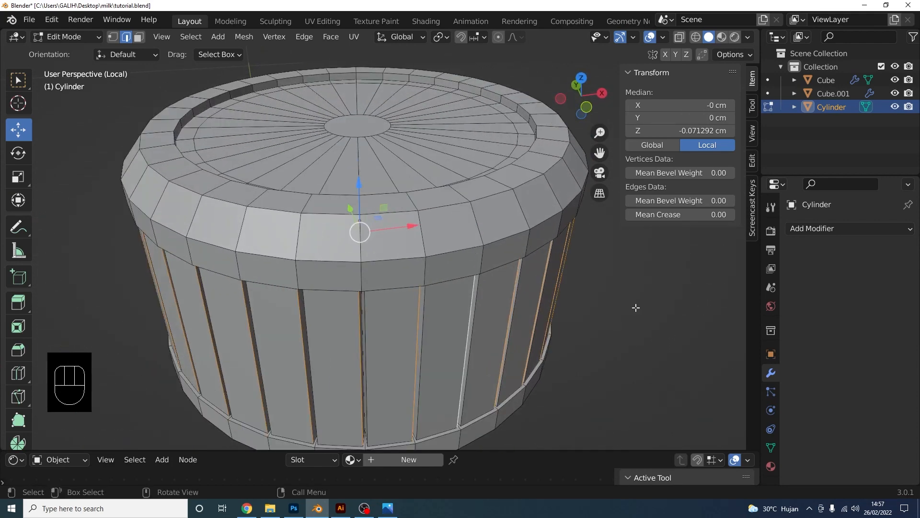
Scale the groove edges inward and check the ridged cap in Object Mode
key("s")
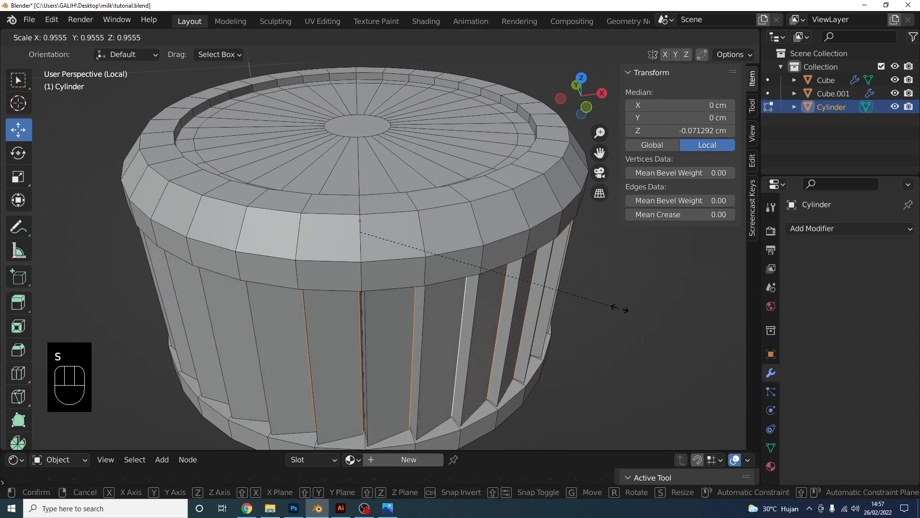
left_click(621, 308)
middle_click_drag(620, 308, 570, 347)
left_click(82, 40)
left_click(77, 52)
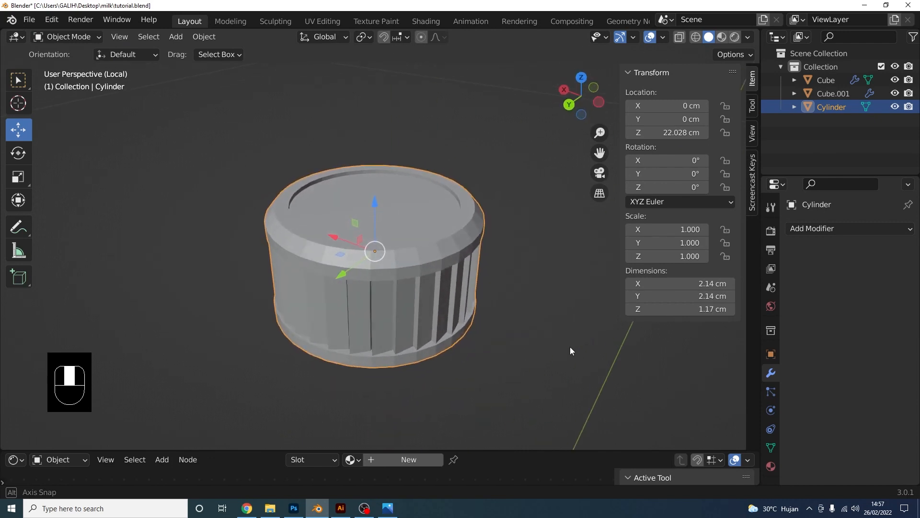
scroll(480, 349, "up", 2)
scroll(477, 349, "up", 2)
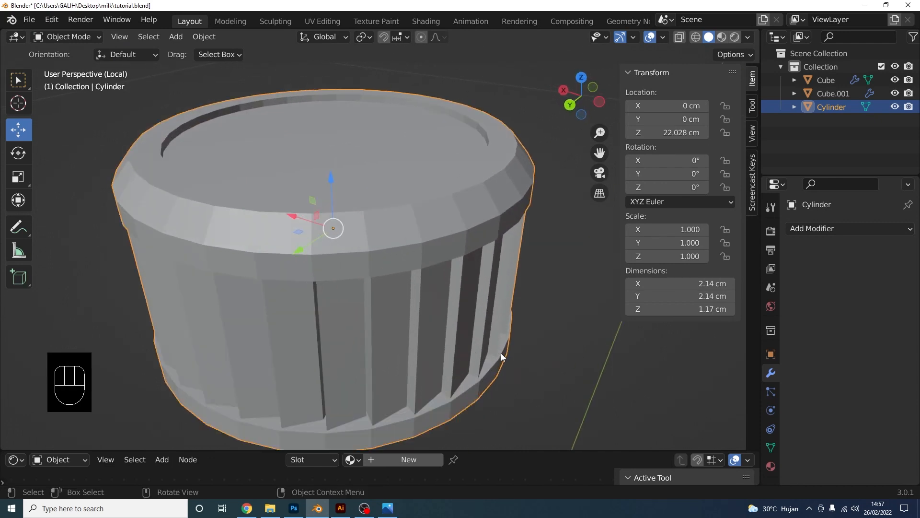
Rescale the groove edges in Edit Mode, then undo that change
key("Tab")
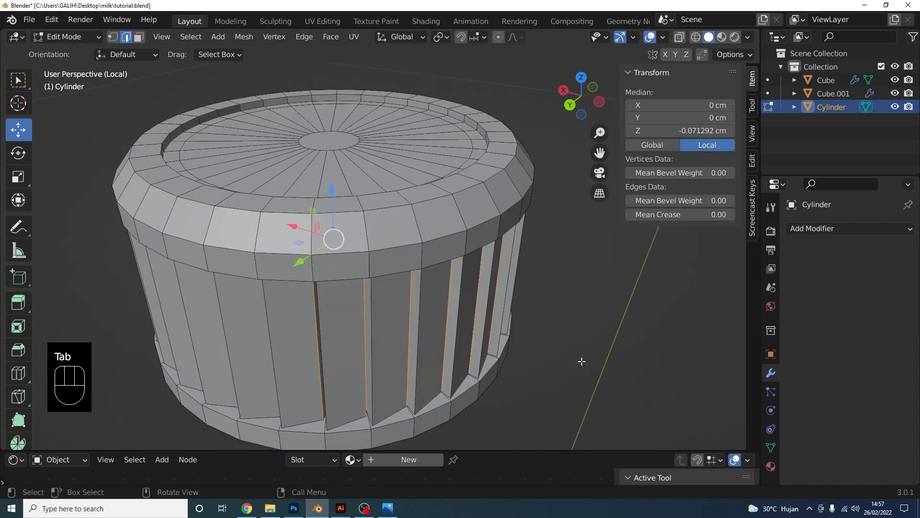
key("s")
left_click(586, 363)
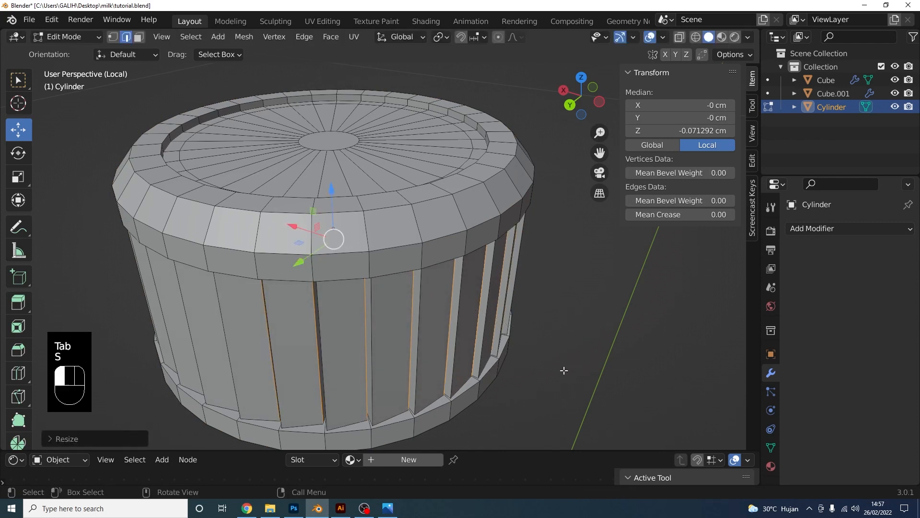
left_click(563, 370)
scroll(551, 367, "down", 4)
middle_click_drag(527, 357, 492, 303)
key("ctrl+z")
left_click(85, 41)
middle_click_drag(377, 242, 470, 291)
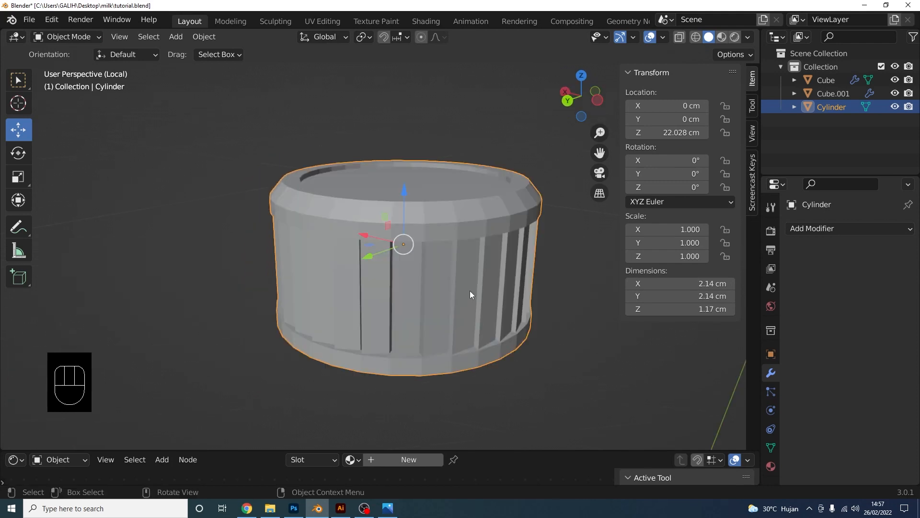
left_click(812, 229)
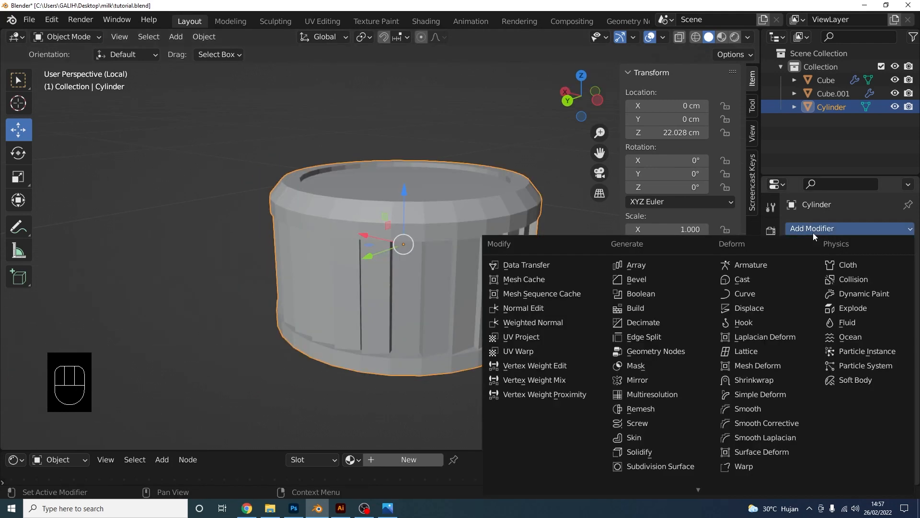
Add a Subdivision Surface modifier to the cap, then select its top rim face loop in Edit Mode
left_click(667, 462)
middle_click_drag(575, 320, 524, 285)
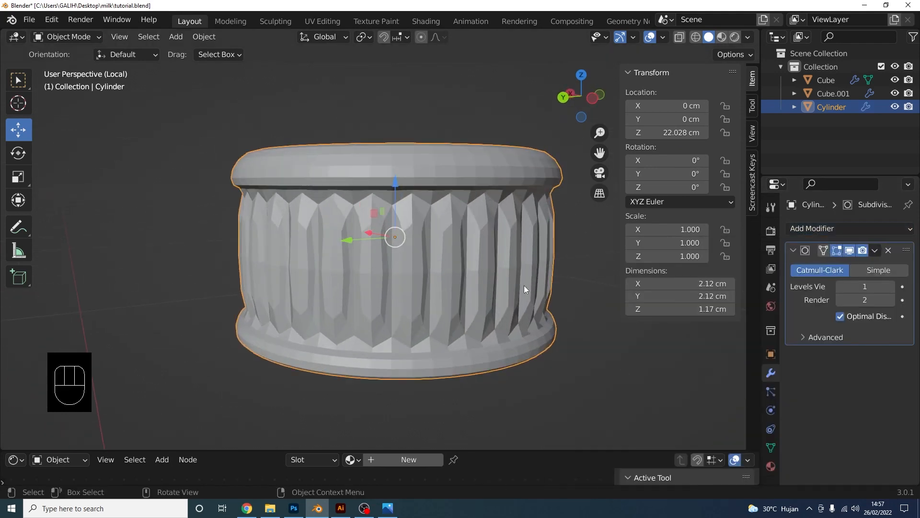
key("Tab")
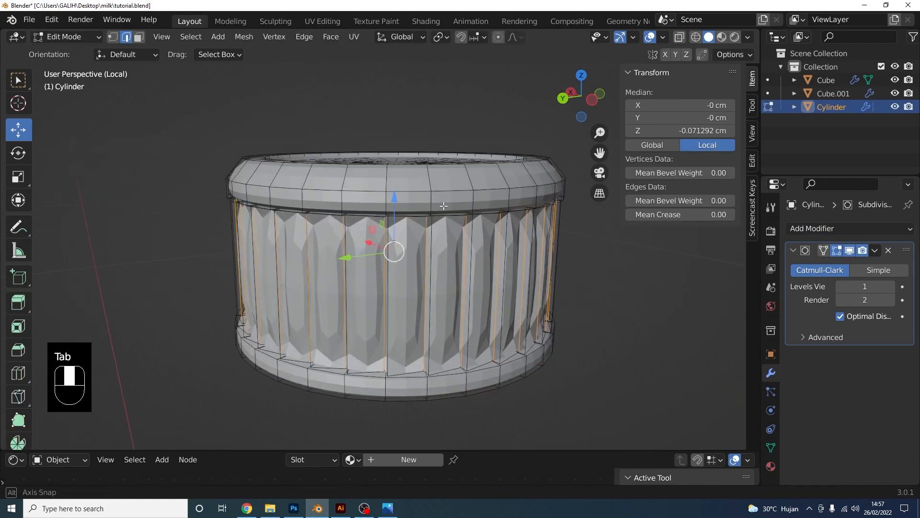
middle_click_drag(471, 243, 471, 239)
left_click(139, 37)
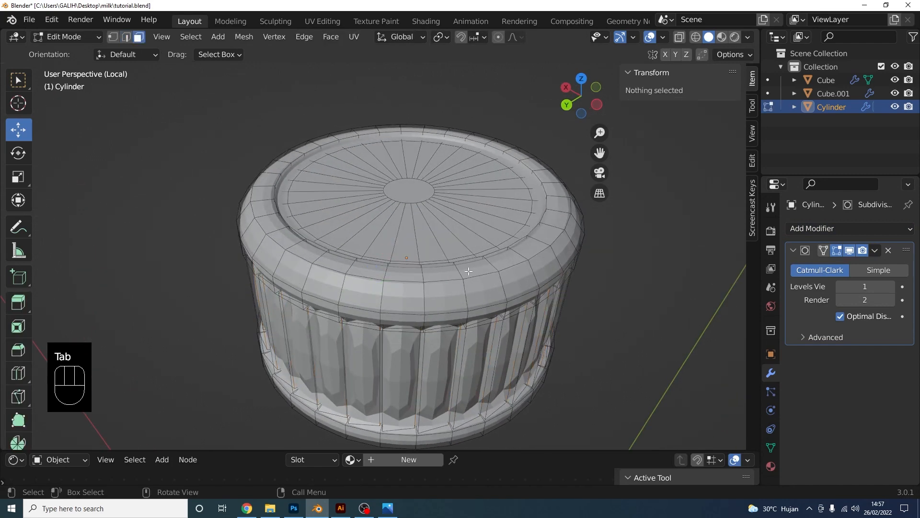
middle_click_drag(535, 261, 565, 252)
left_click(533, 258, "alt+shift")
Inset the cap's top rim face loop
scroll(565, 252, "up", 3)
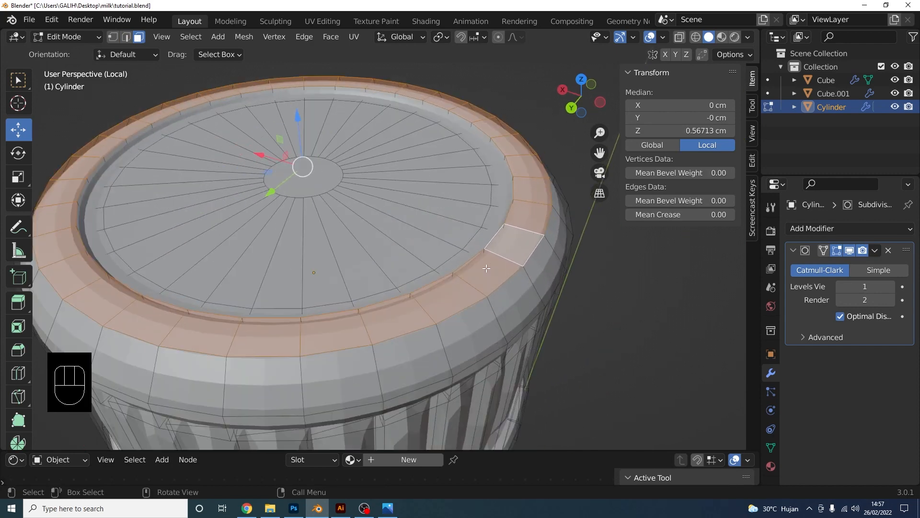
key("i")
left_click(637, 351)
left_click(647, 349)
Inset the outer side rim face loop and the bottom rim face loop
left_click(538, 289, "alt+shift")
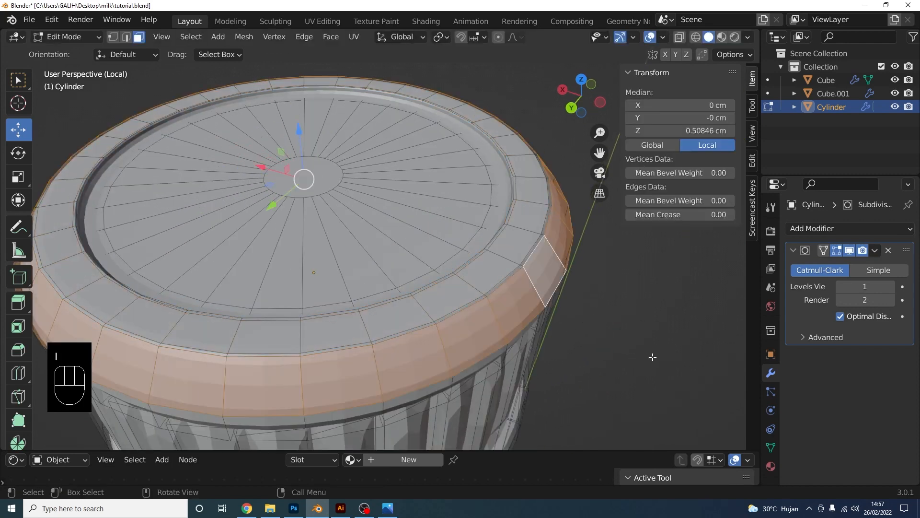
key("i")
left_click(649, 352)
middle_click_drag(649, 352, 567, 273)
left_click(532, 355, "alt+shift")
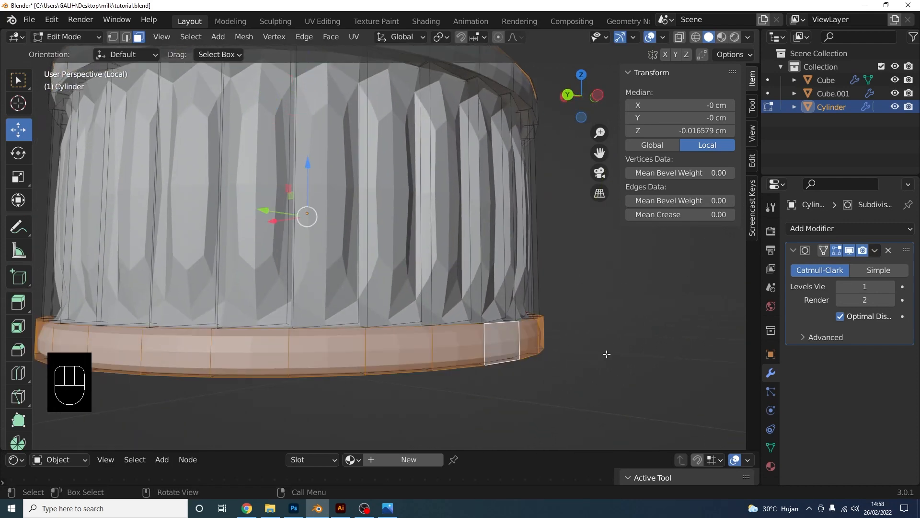
key("i")
left_click(621, 346)
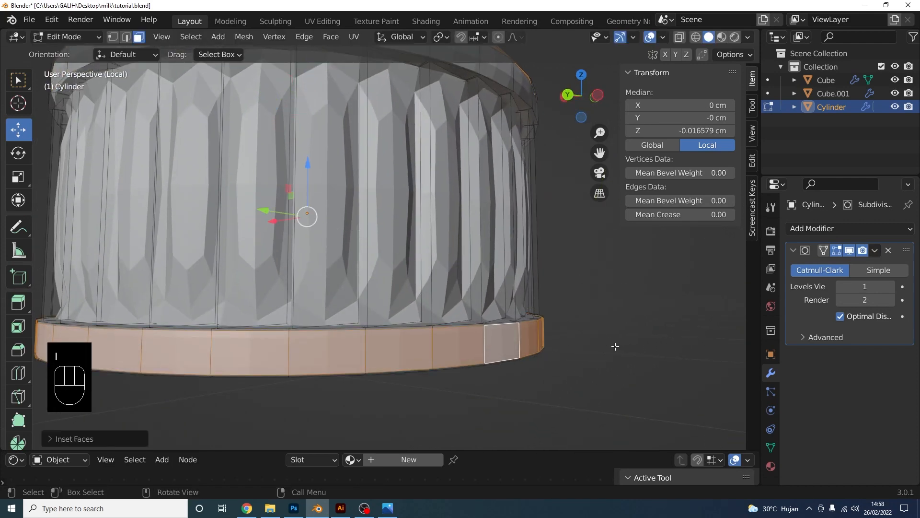
Select the upper rim's side face loop, then undo the last two operations
scroll(483, 279, "down", 5)
middle_click_drag(483, 278, 481, 287)
scroll(481, 287, "up", 2)
middle_click_drag(409, 232, 469, 258, "shift")
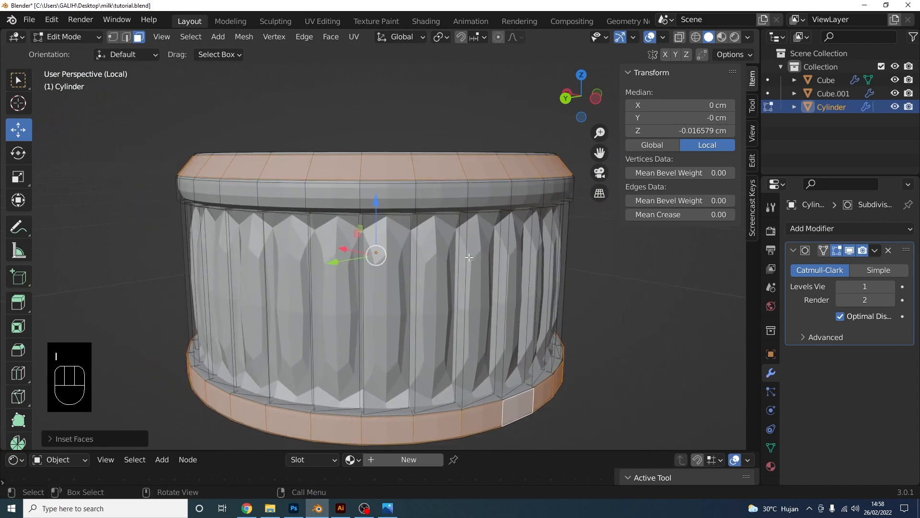
left_click(465, 195, "alt+shift")
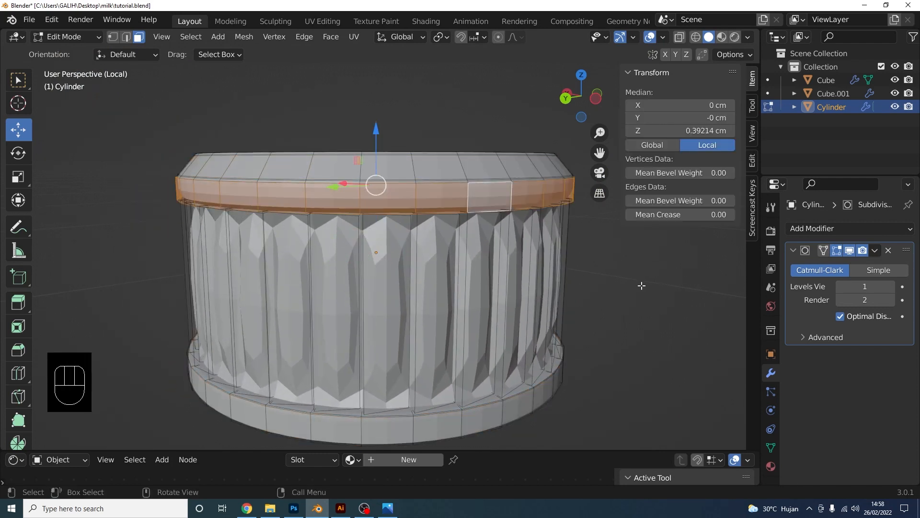
key("ctrl+z")
key("ctrl+z")
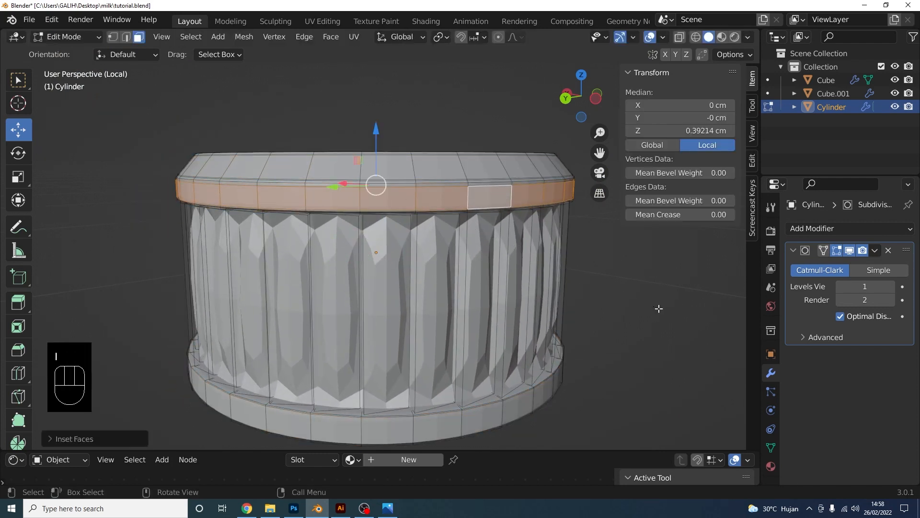
middle_click_drag(507, 282, 449, 247)
scroll(449, 245, "up", 1)
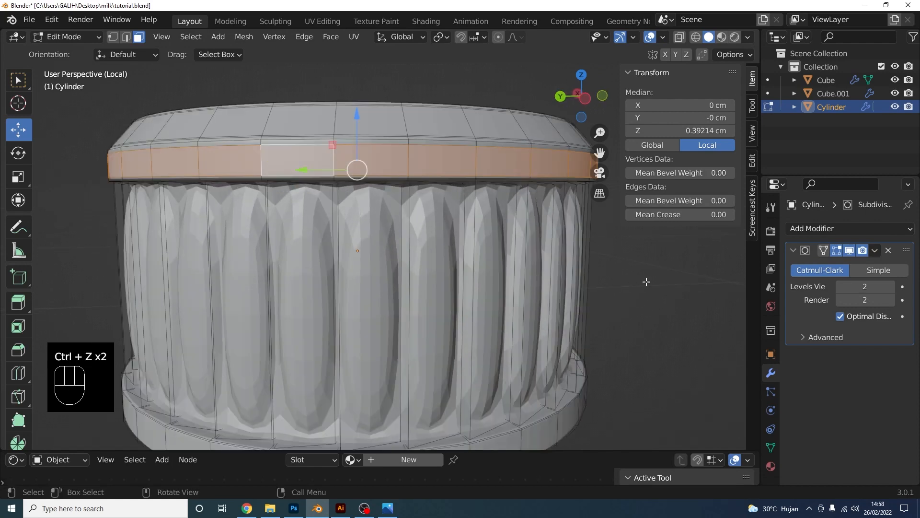
In edge mode, select the cap's ring of vertical ridge edges and set their crease to 1.00
left_click(654, 283)
left_click(411, 260, "alt+shift")
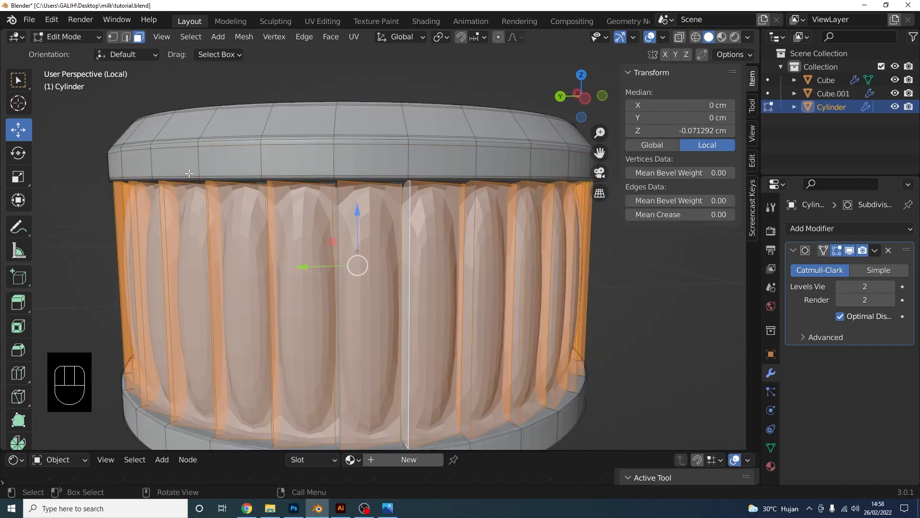
left_click(126, 39)
left_click(107, 219)
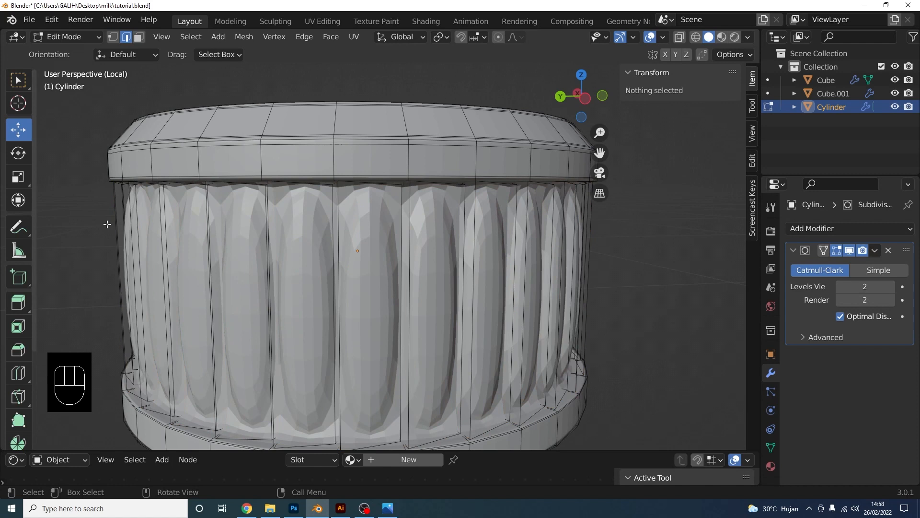
left_click(412, 283, "alt+shift")
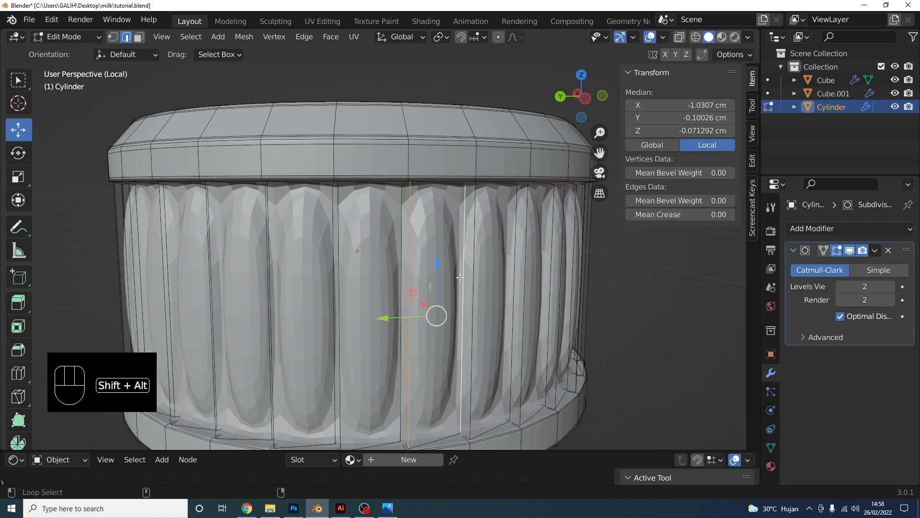
left_click(473, 314, "ctrl+alt+shift")
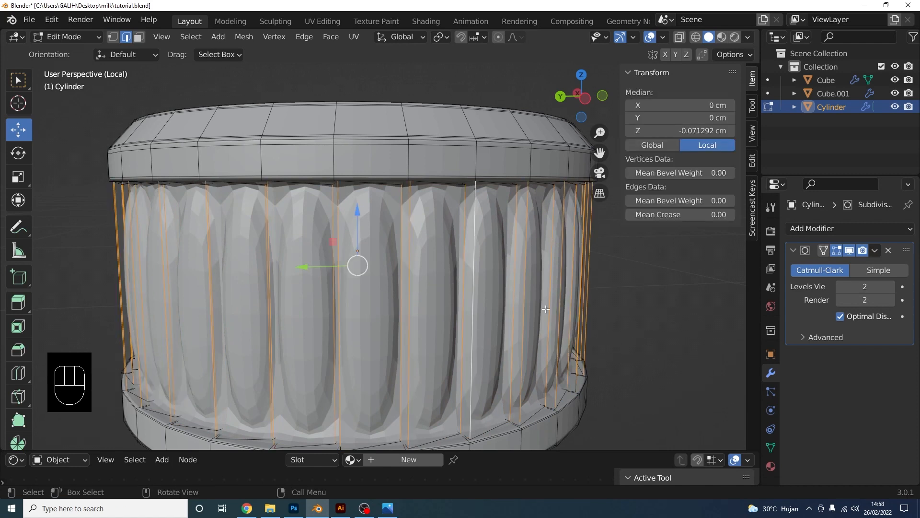
left_click(631, 317)
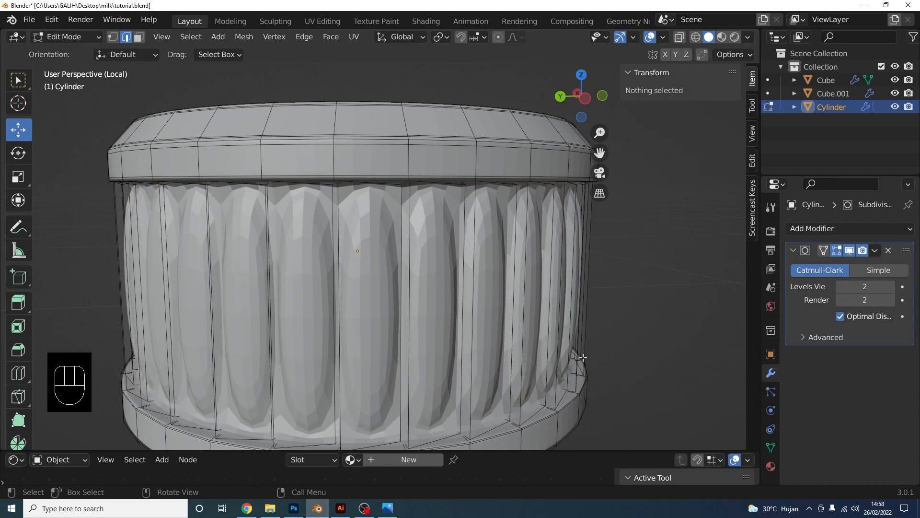
left_click(462, 307, "ctrl+alt+shift")
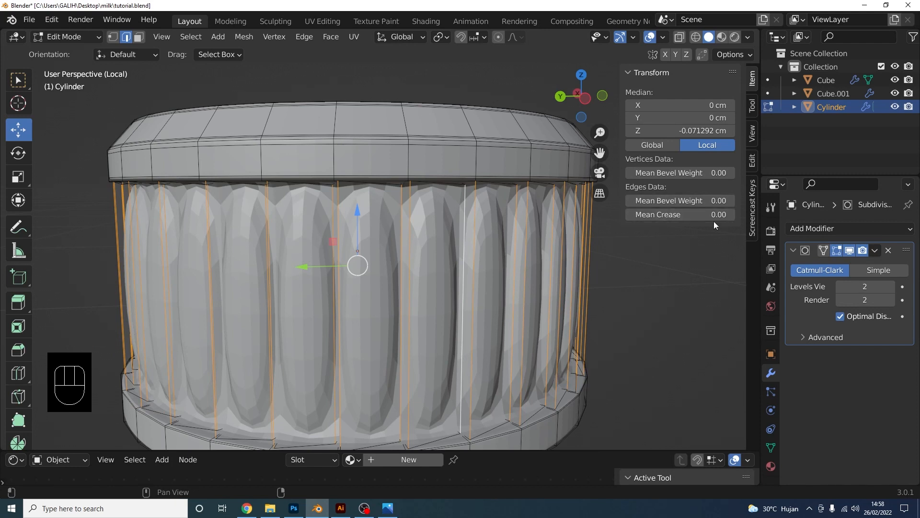
left_click_drag(714, 225, 734, 224)
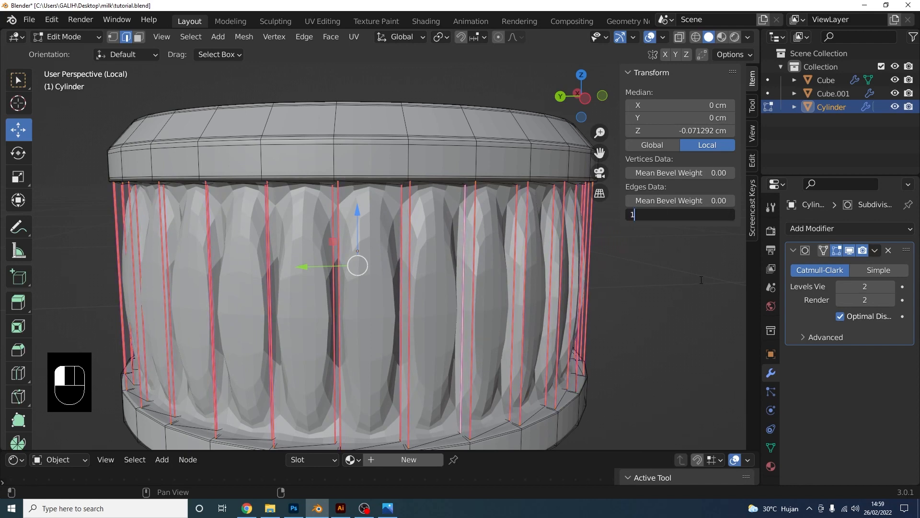
key("Return")
Add two horizontal loop cuts across the ridged band and check the shape in Object Mode
key("ctrl+r")
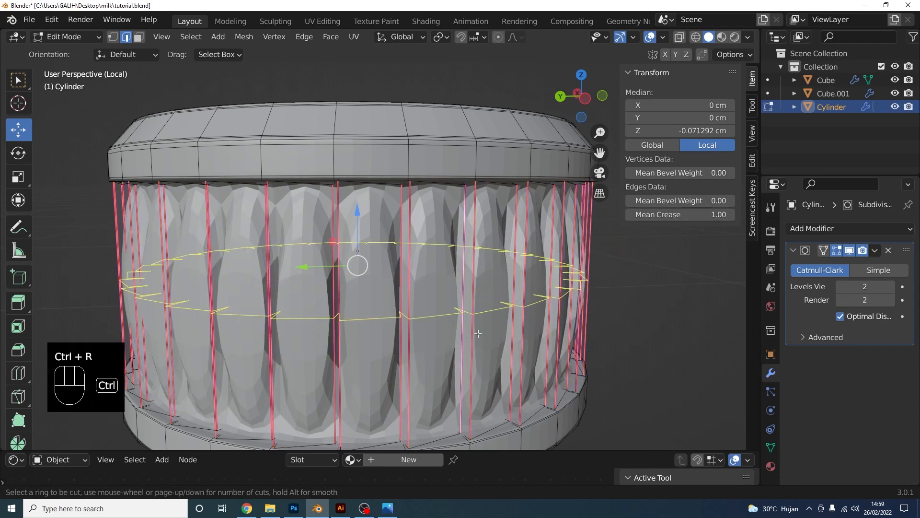
left_click(469, 338)
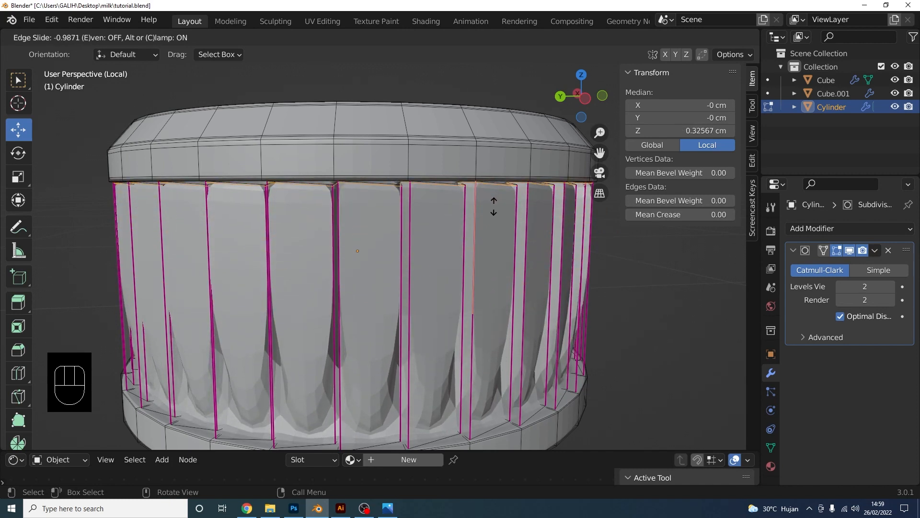
left_click(493, 206)
key("ctrl+r")
left_click(479, 298)
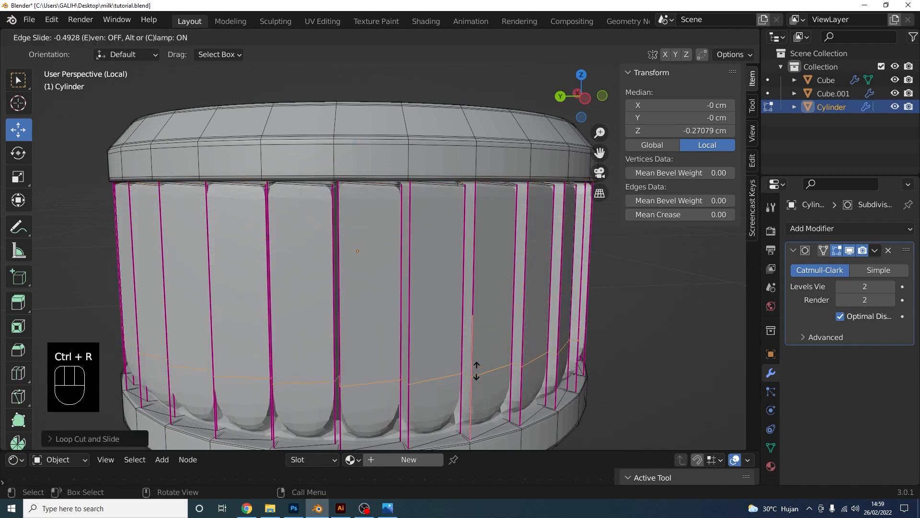
left_click(471, 423)
scroll(475, 312, "down", 5)
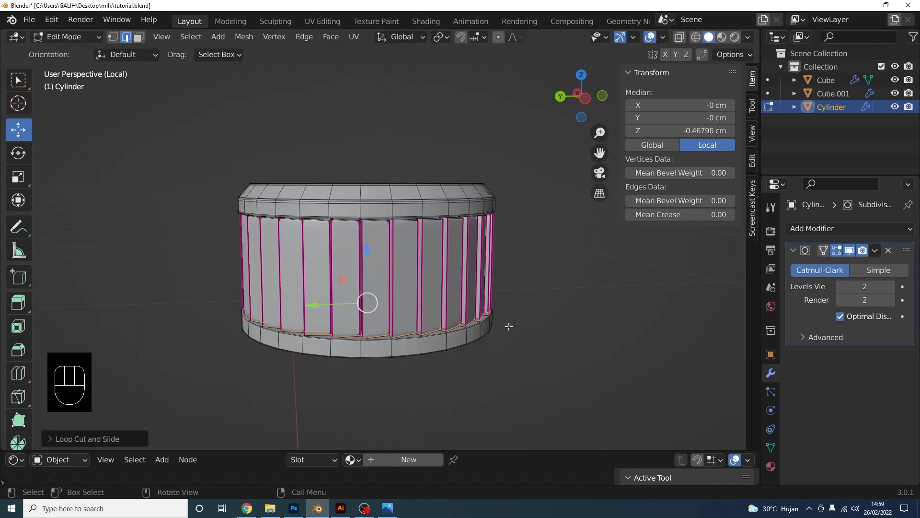
left_click(67, 37)
left_click(62, 36)
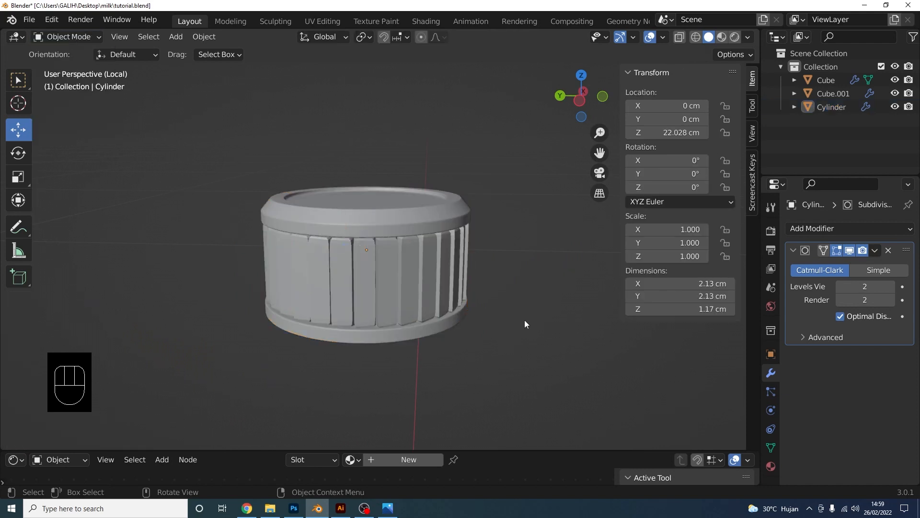
scroll(524, 320, "down", 3)
mouse_move(421, 301)
middle_mouse_down()
mouse_move(368, 266)
mouse_move(423, 311)
mouse_move(437, 307)
middle_mouse_up()
scroll(417, 305, "up", 6)
Back in Edit Mode, cut loops near the top and bottom of the ridges, then return to Object Mode
key("Tab")
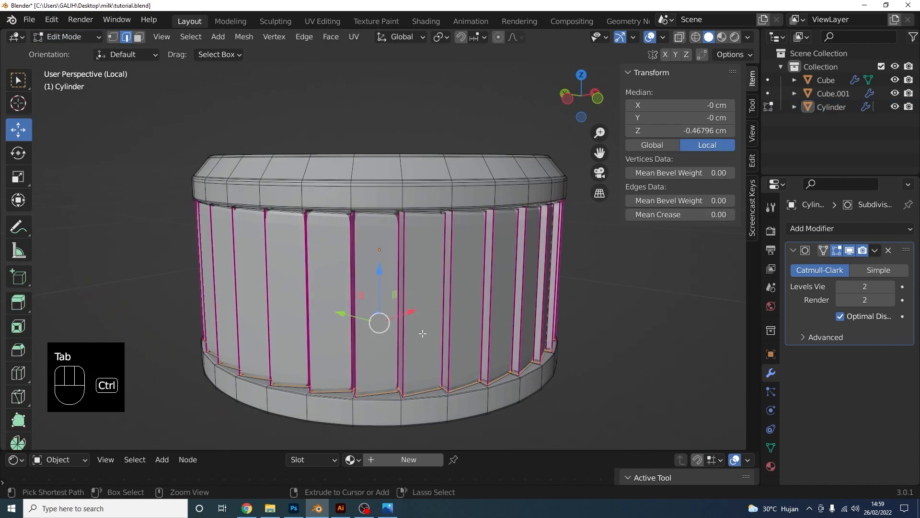
key("ctrl+r")
left_click(424, 308)
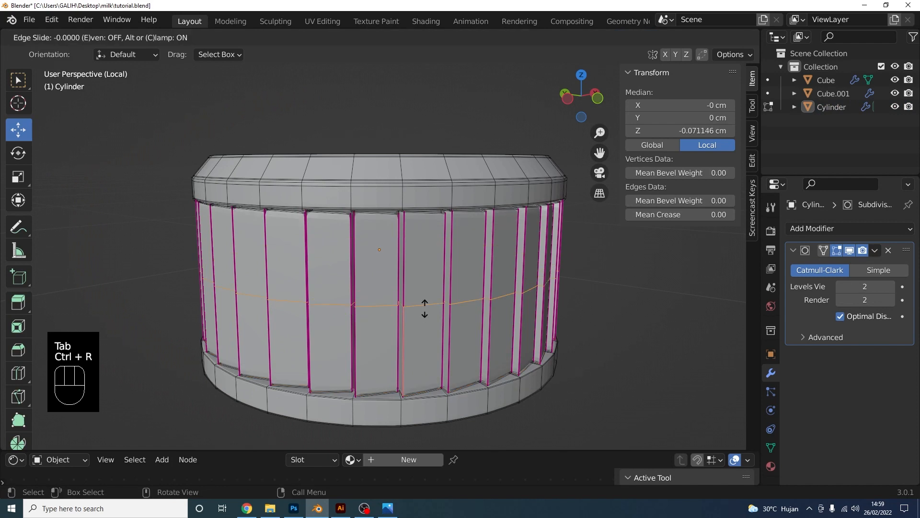
left_click(438, 256)
key("ctrl+r")
left_click(426, 306)
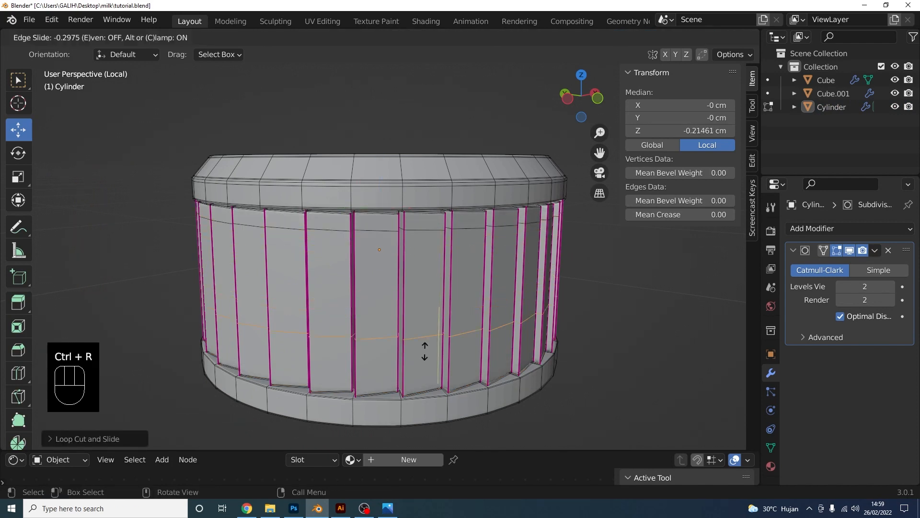
left_click(424, 378)
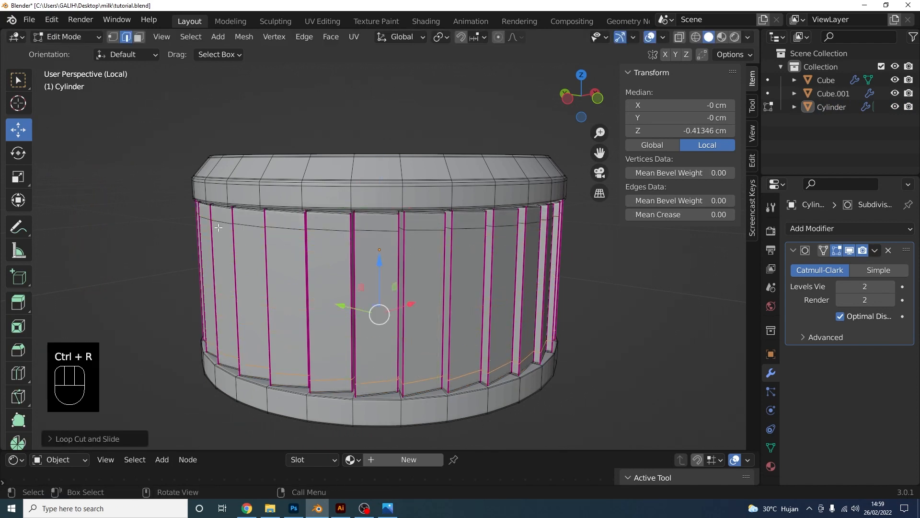
left_click(71, 41)
left_click(72, 54)
scroll(545, 347, "down", 3)
middle_click_drag(545, 347, 415, 316)
Apply Shade Smooth to the cap
left_click(415, 314)
right_click(415, 314)
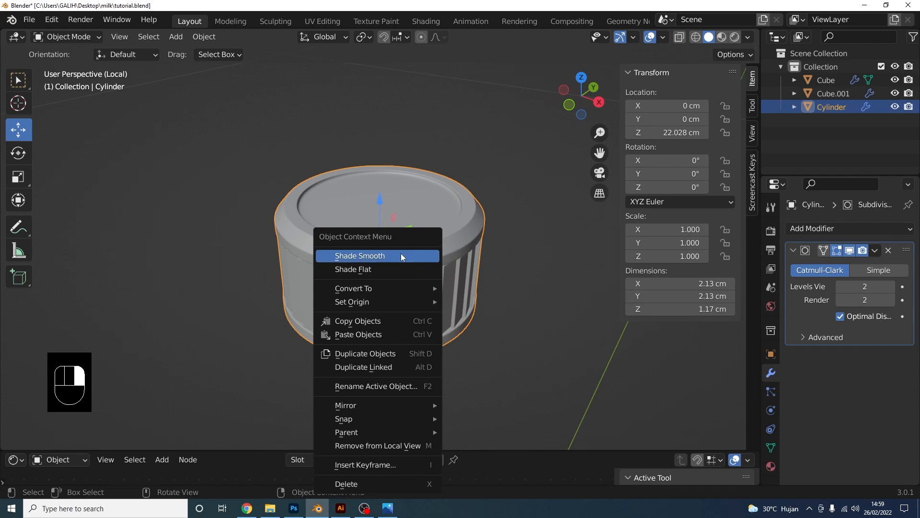
left_click(401, 255)
left_click(513, 336)
middle_click_drag(513, 337, 435, 292)
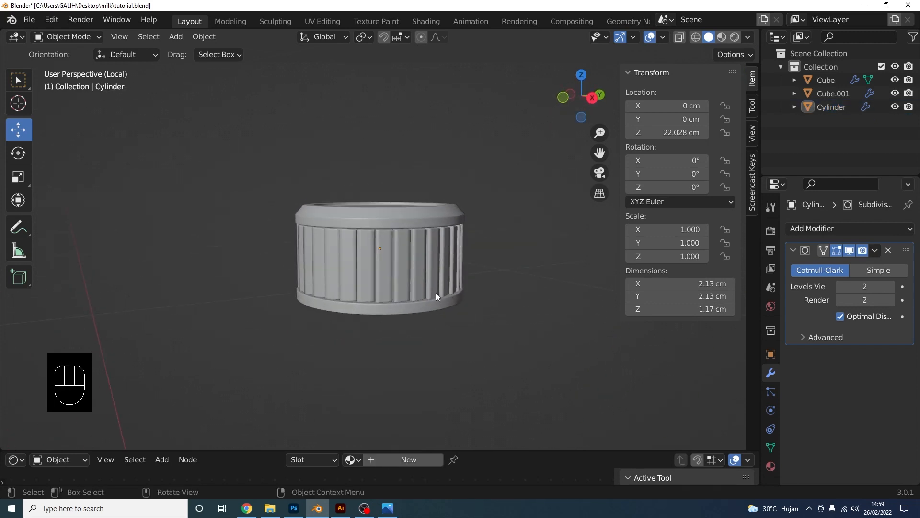
scroll(772, 454, "down", 1)
Enable Auto Smooth at 30° under Normals in the cap's mesh data properties
left_click(771, 428)
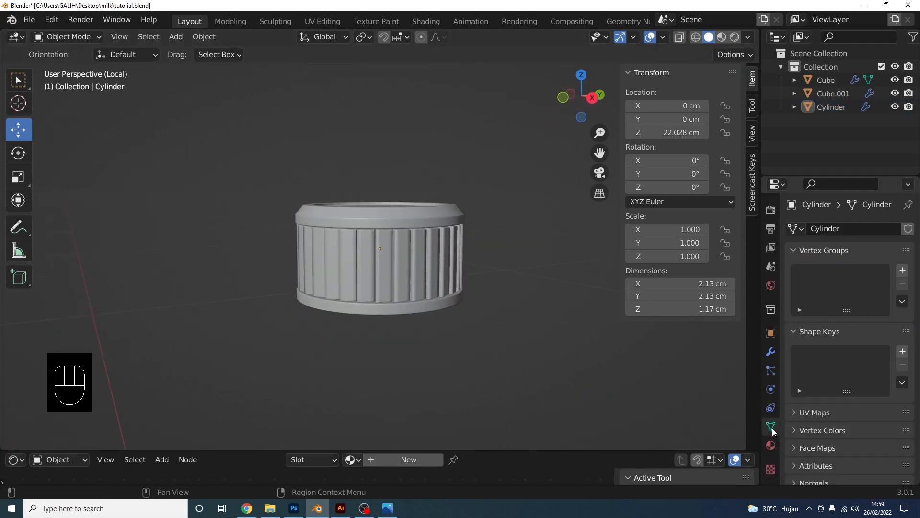
scroll(838, 410, "down", 3)
scroll(838, 411, "down", 1)
left_click(803, 407)
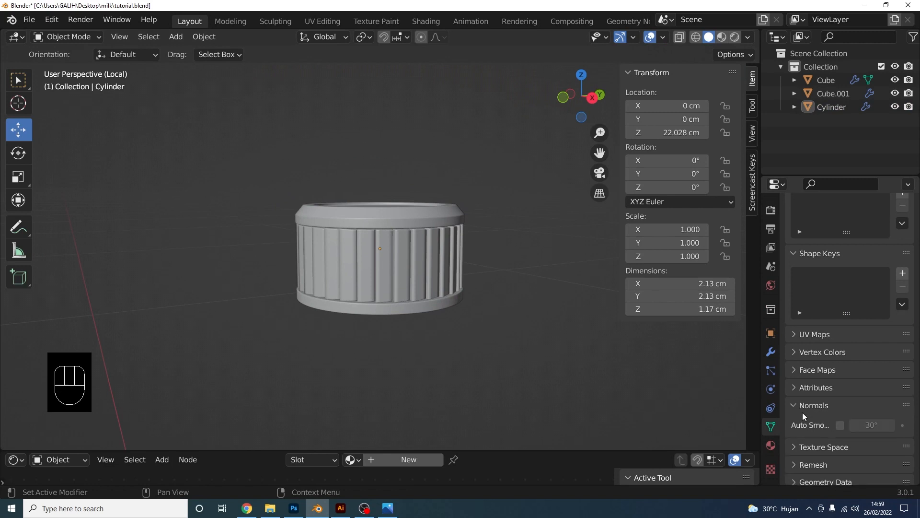
left_click(840, 425)
scroll(500, 317, "up", 4)
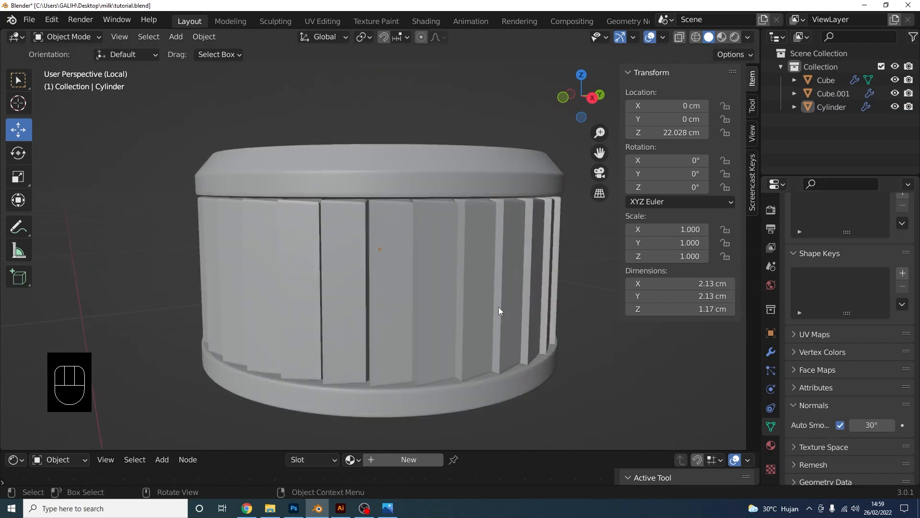
scroll(499, 307, "down", 2)
middle_click_drag(524, 272, 379, 251)
Exit local view and frame the cap and the carton's spout in Right orthographic view
key("KP_Divide")
left_click(591, 96)
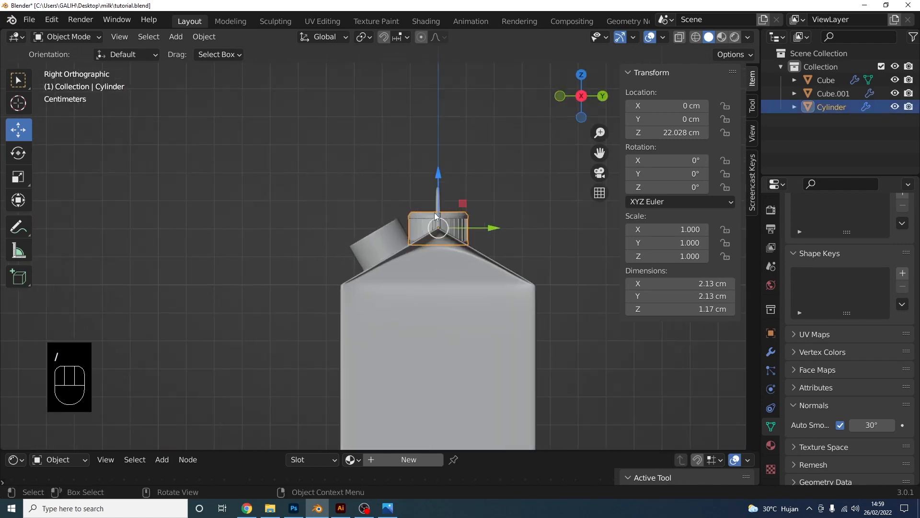
scroll(532, 210, "up", 3)
left_click_drag(532, 211, 414, 218)
middle_click_drag(414, 218, 400, 265, "shift")
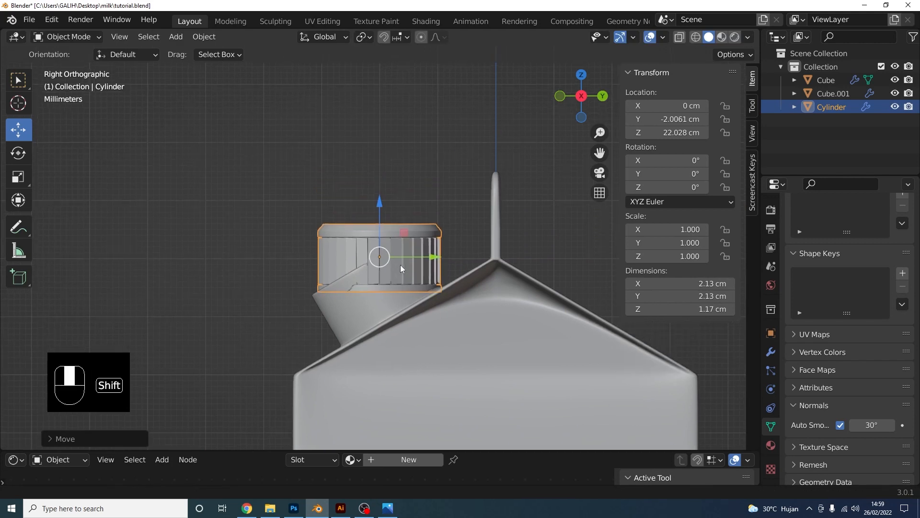
scroll(430, 267, "up", 2)
Tilt the cap about 30.7°, set it on the spout, and scale it up to 1.037
key("r")
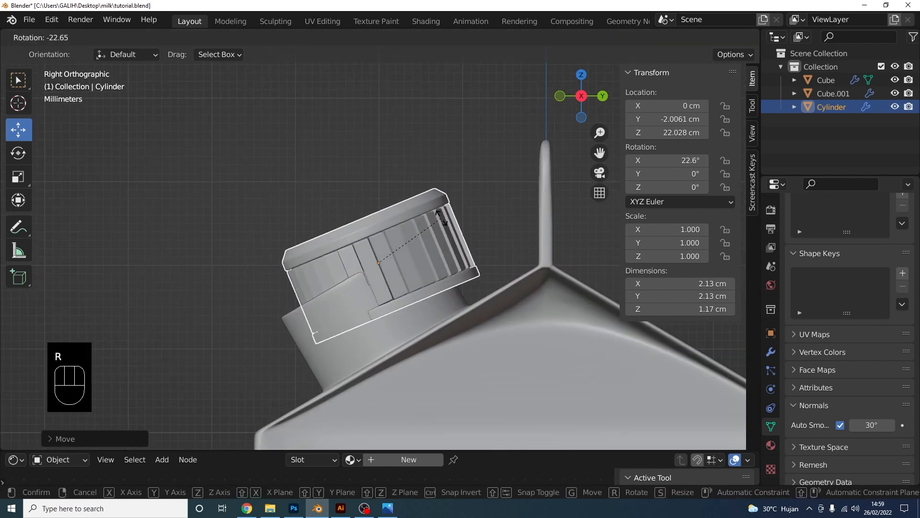
left_click(431, 211)
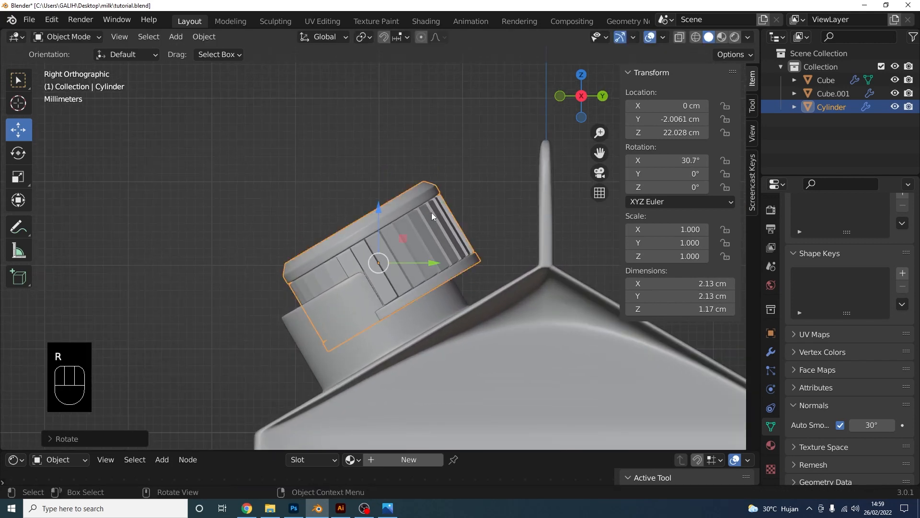
key("g")
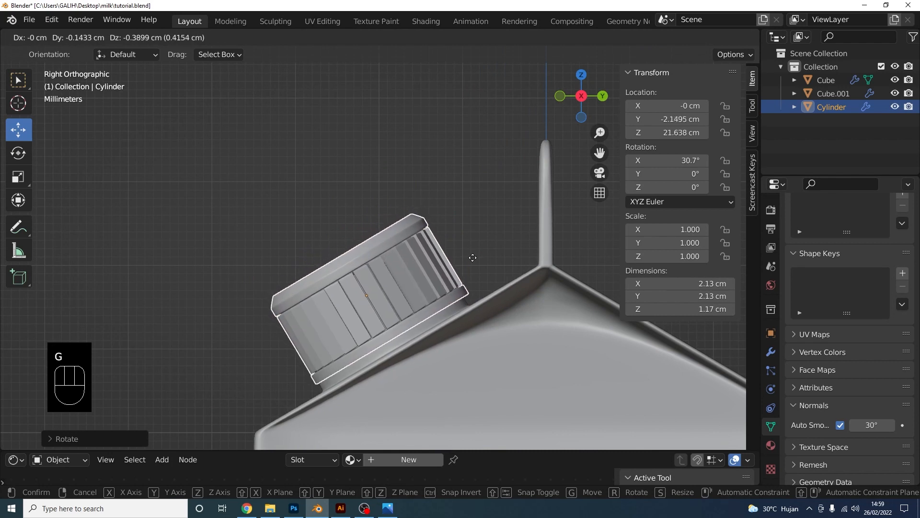
left_click(482, 246)
key("s")
left_click(482, 247)
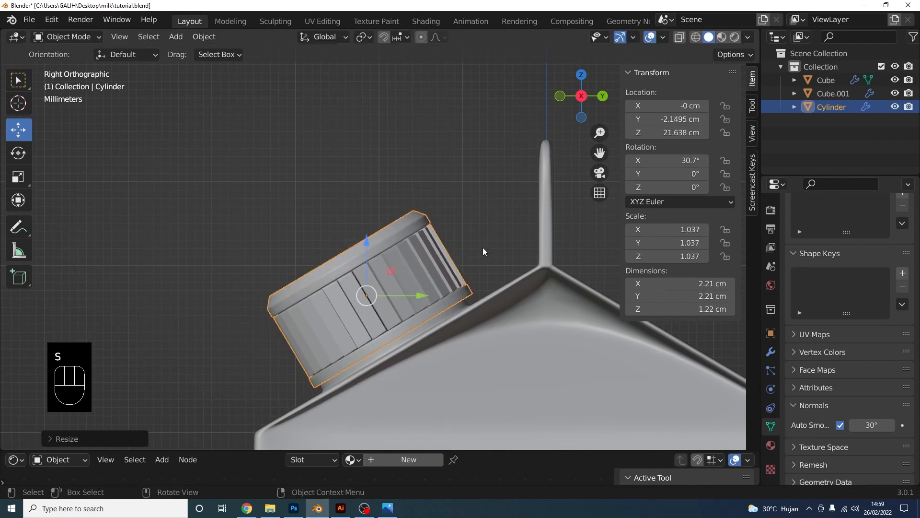
Nudge the cap's position, adjust its tilt to 30.3°, then reselect the tall carton's cap
key("g")
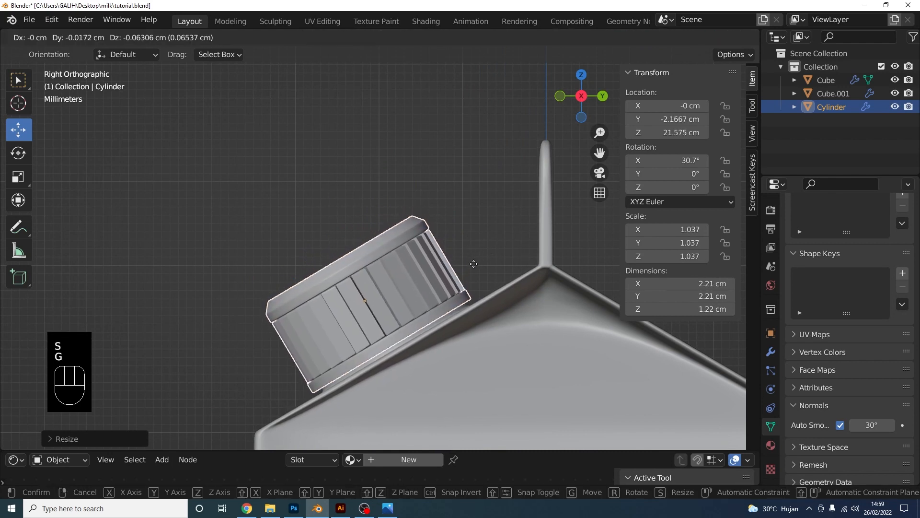
left_click(487, 244)
key("r")
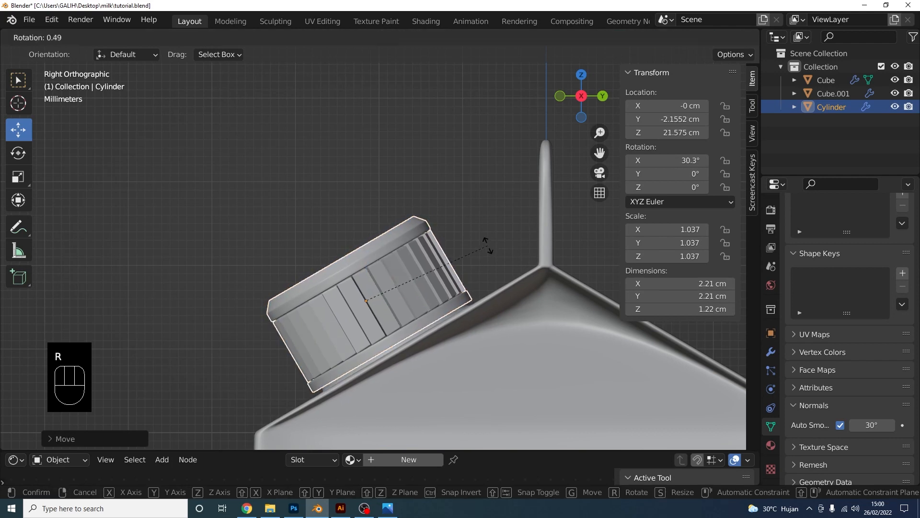
left_click(436, 260)
middle_click_drag(436, 260, 486, 255)
left_click(530, 315)
scroll(379, 193, "down", 3)
left_click(262, 159)
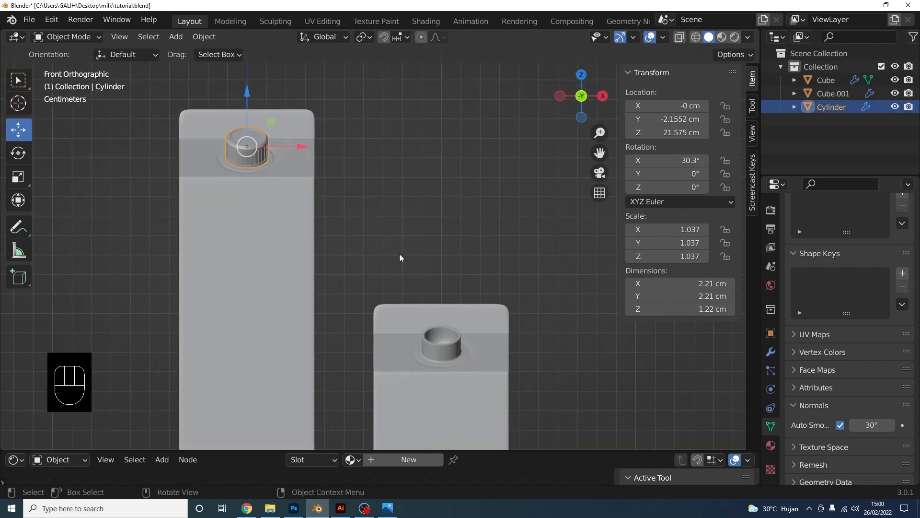
Duplicate the cap and drop the copy near the small carton's spout
key("shift+d")
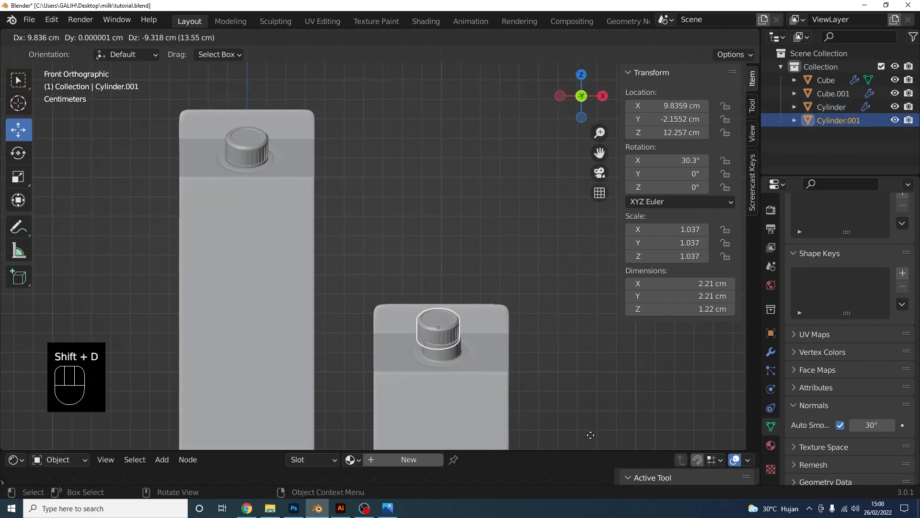
left_click(594, 446)
scroll(551, 398, "down", 3)
middle_click_drag(472, 349, 384, 366)
In Right orthographic view, move the copied cap so it sits on the spout
left_click(587, 96)
scroll(479, 240, "up", 6)
middle_click_drag(426, 326, 458, 188, "shift")
scroll(455, 294, "up", 5)
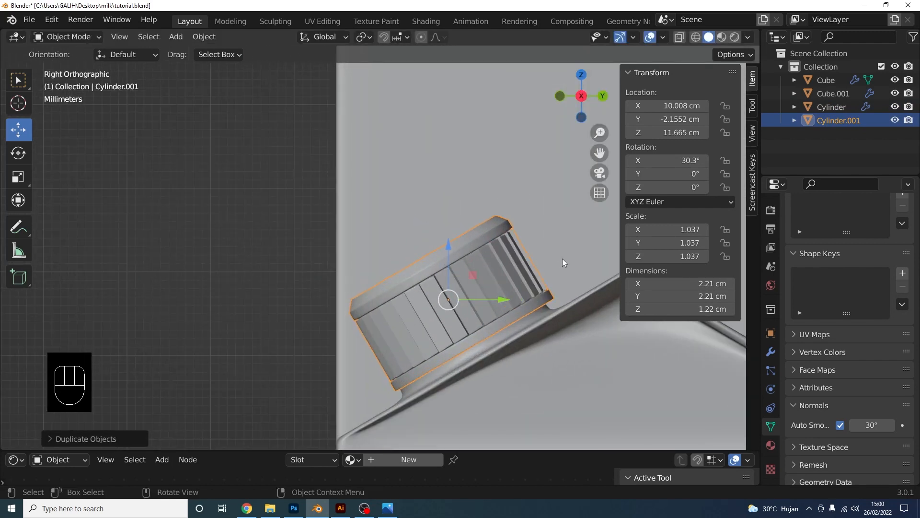
key("g")
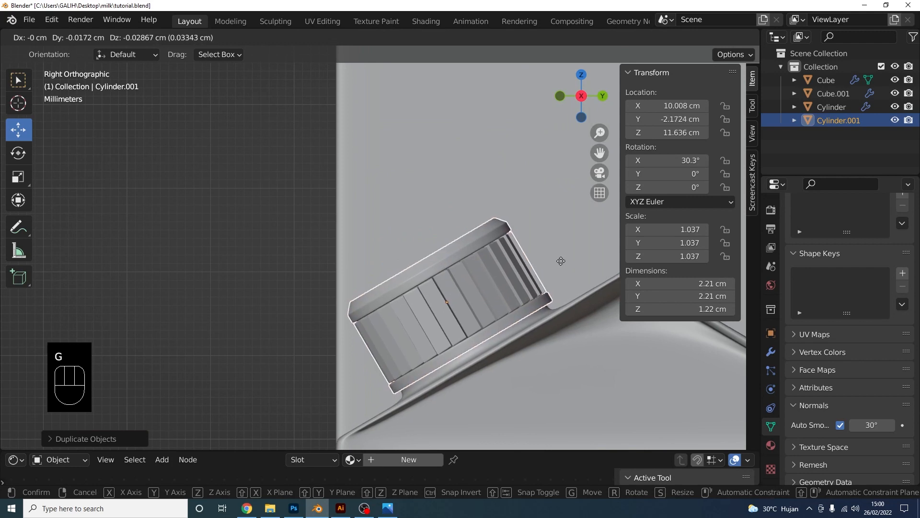
left_click(551, 266)
scroll(540, 271, "down", 5)
middle_click_drag(540, 271, 456, 252)
Select the small carton's cap, then add the small carton's body to the selection
left_click(555, 296)
scroll(556, 297, "down", 1)
scroll(534, 257, "down", 2)
scroll(531, 258, "up", 2)
left_click(447, 236)
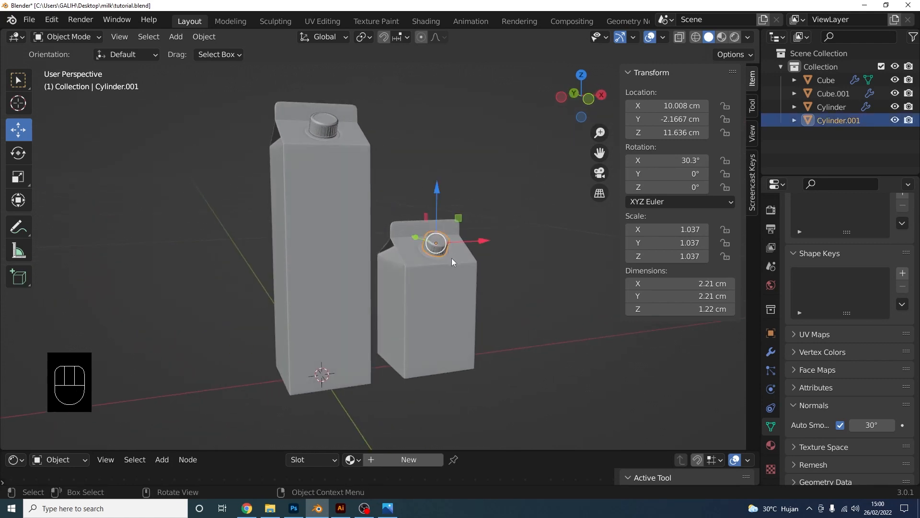
left_click(446, 301, "shift")
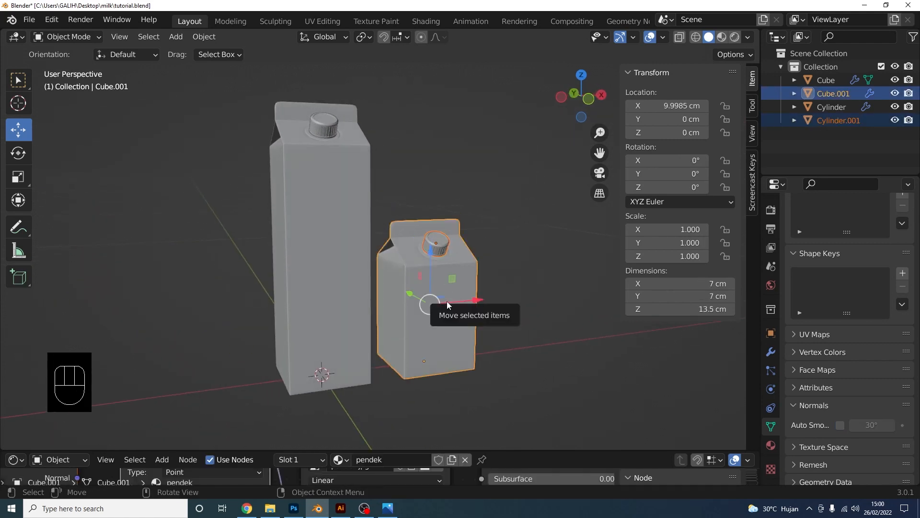
Parent the short carton's cap to its body, then parent the tall carton's cap to its body
key("ctrl+p")
left_click(446, 301)
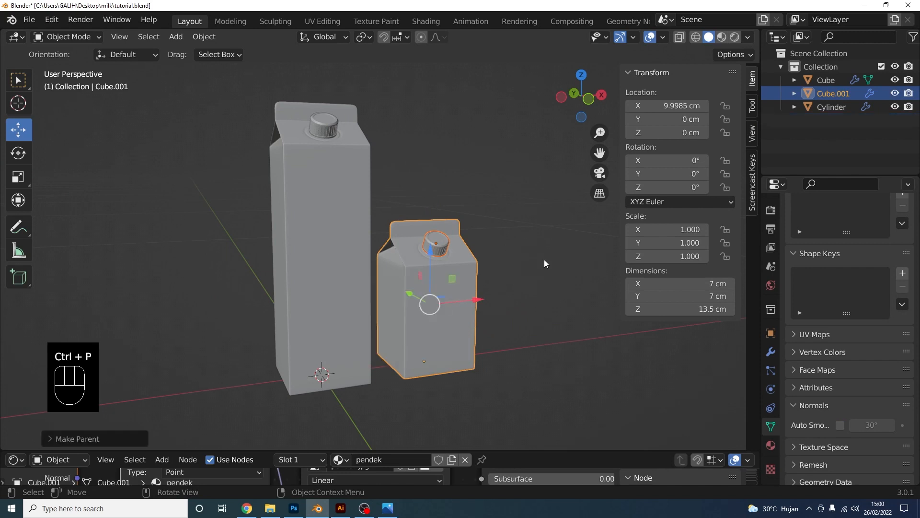
left_click(544, 260)
left_click(335, 123)
left_click(329, 205, "shift")
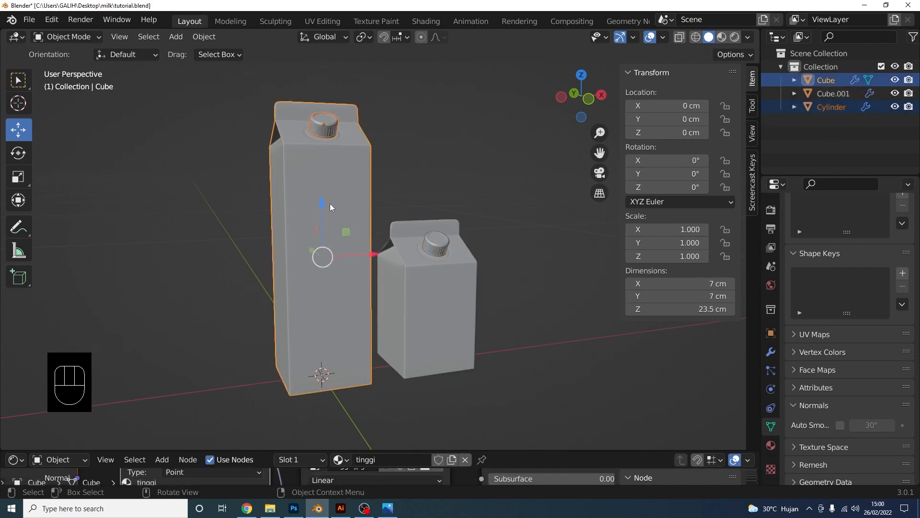
key("ctrl+p")
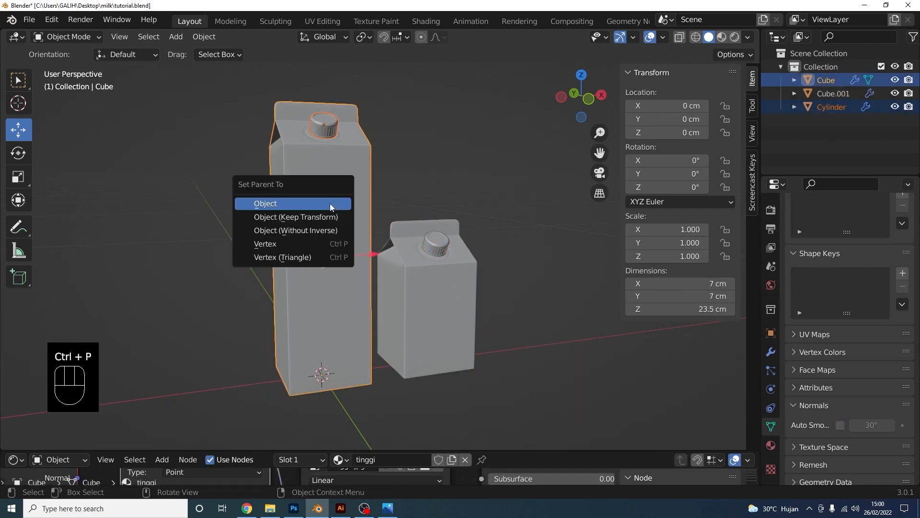
left_click(330, 203)
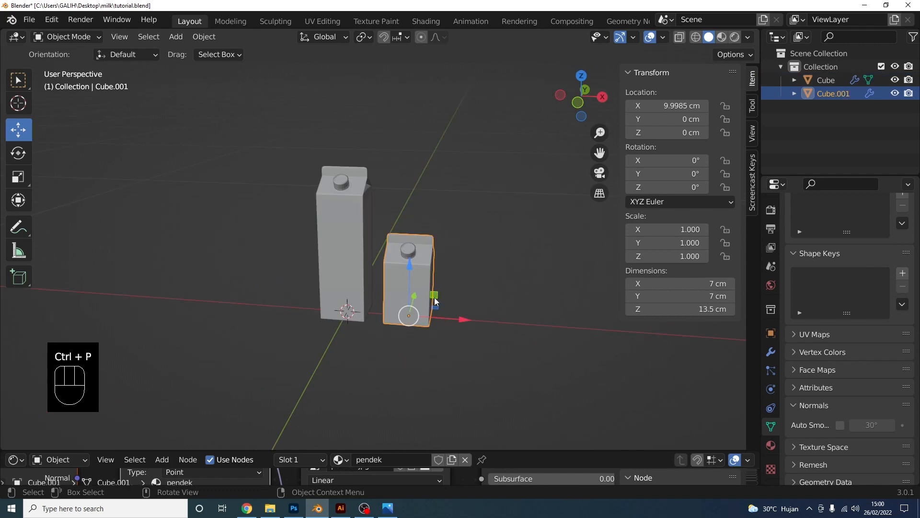
Test the parenting by moving the short carton, undo the move, and view from the front
left_click_drag(435, 301, 499, 321)
key("ctrl+z")
middle_click_drag(526, 251, 474, 248)
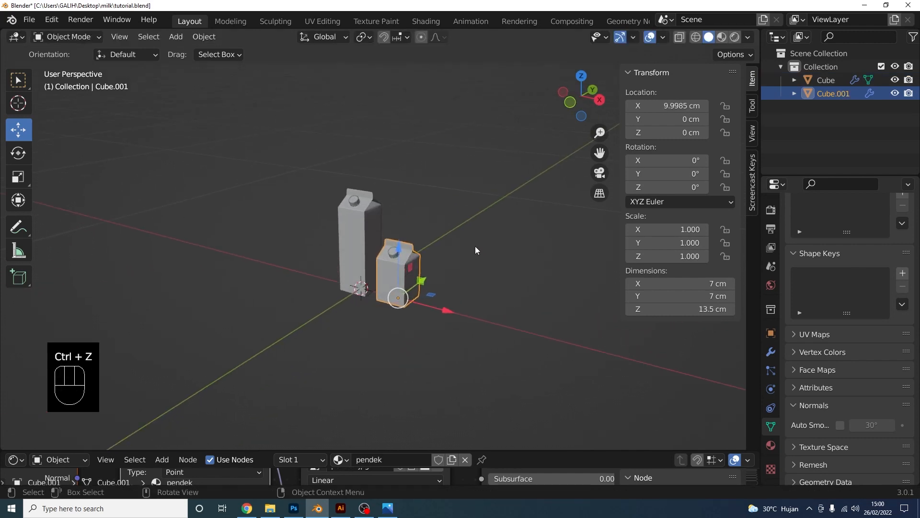
key("KP_1")
middle_click_drag(480, 249, 395, 290)
key("shift+a")
Add a plane and scale it up into a large floor
mouse_move(456, 232)
left_click(528, 232)
scroll(398, 288, "down", 2)
key("s")
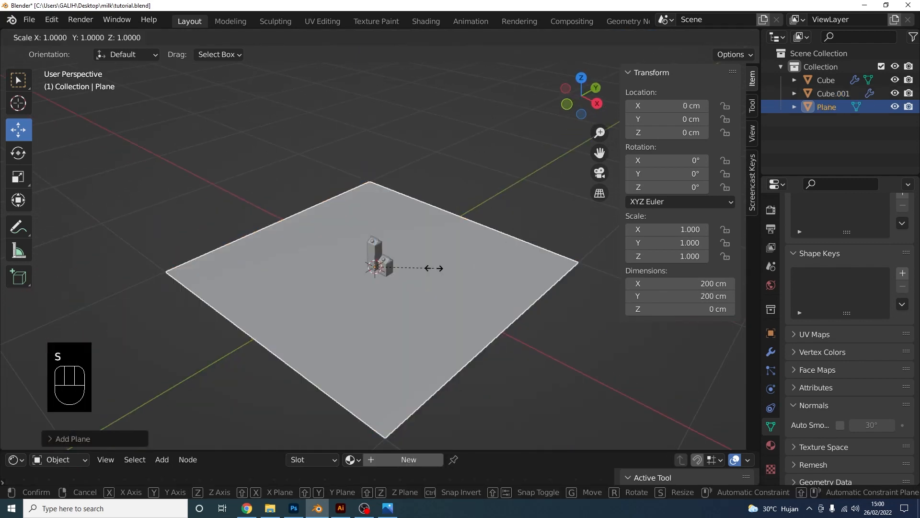
left_click(448, 265)
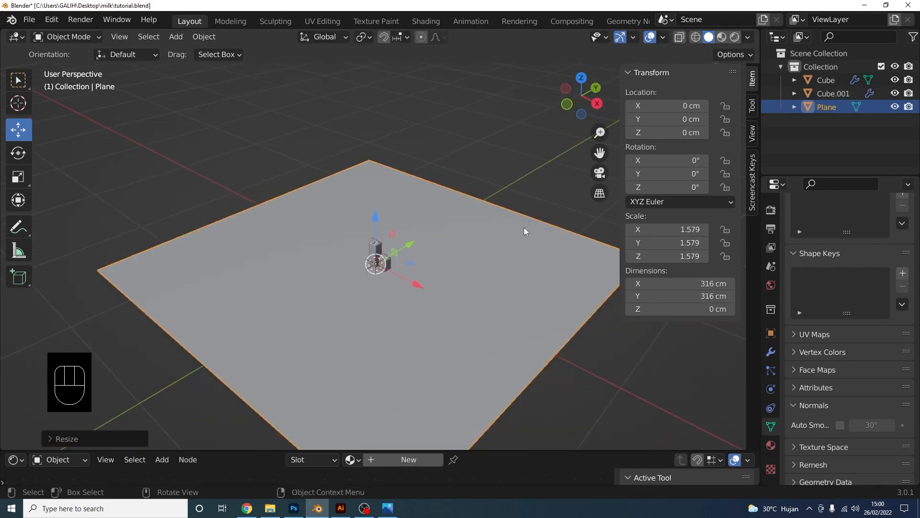
In Edit Mode, extrude the plane's back edge straight up into a tall back wall
key("Tab")
left_click(514, 200)
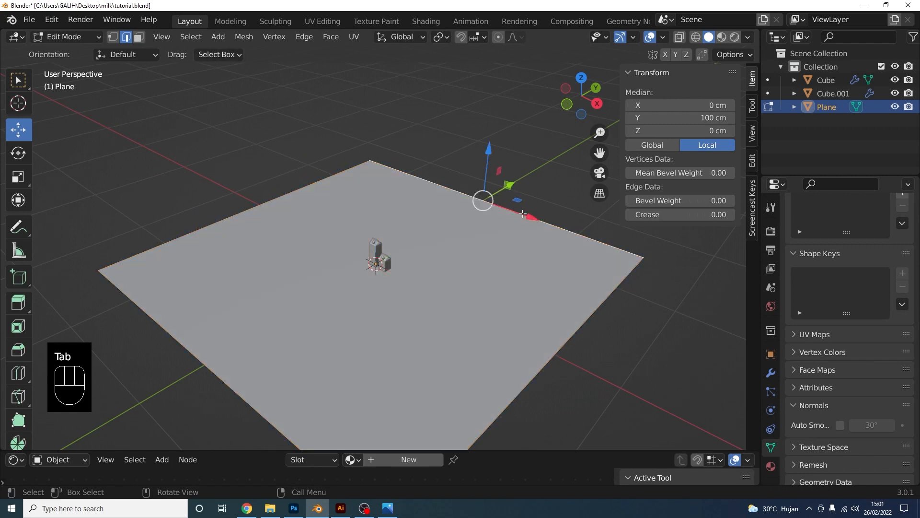
middle_click_drag(579, 252, 517, 261, "shift")
key("e")
key("z")
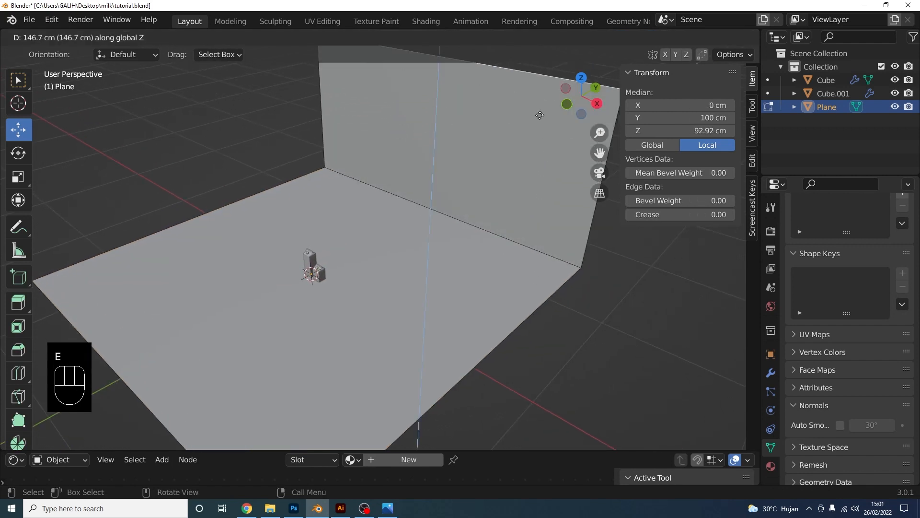
left_click(540, 435)
Bevel the floor-to-wall corner edge into a rounded curve
left_click(521, 257)
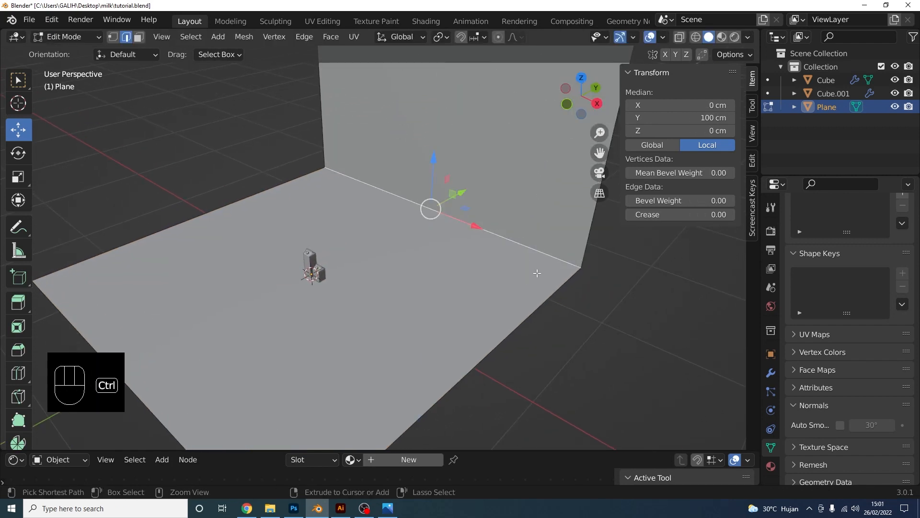
key("ctrl+b")
scroll(593, 211, "up", 13)
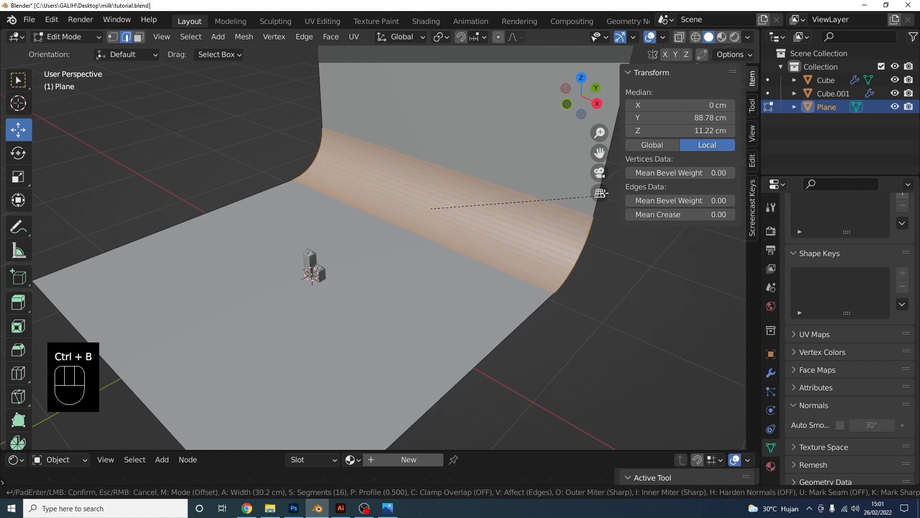
left_click(595, 212)
middle_click_drag(594, 212, 499, 266)
scroll(453, 267, "up", 1)
left_click(566, 308)
middle_click_drag(404, 294, 458, 268, "shift")
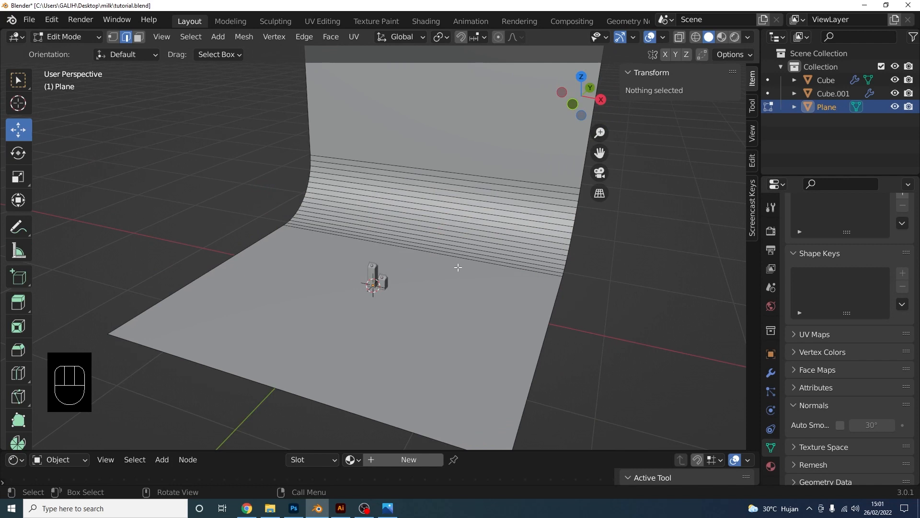
Return to Object Mode and set the backdrop to Shade Smooth
left_click(81, 37)
left_click(67, 48)
scroll(413, 254, "up", 3)
right_click(460, 241)
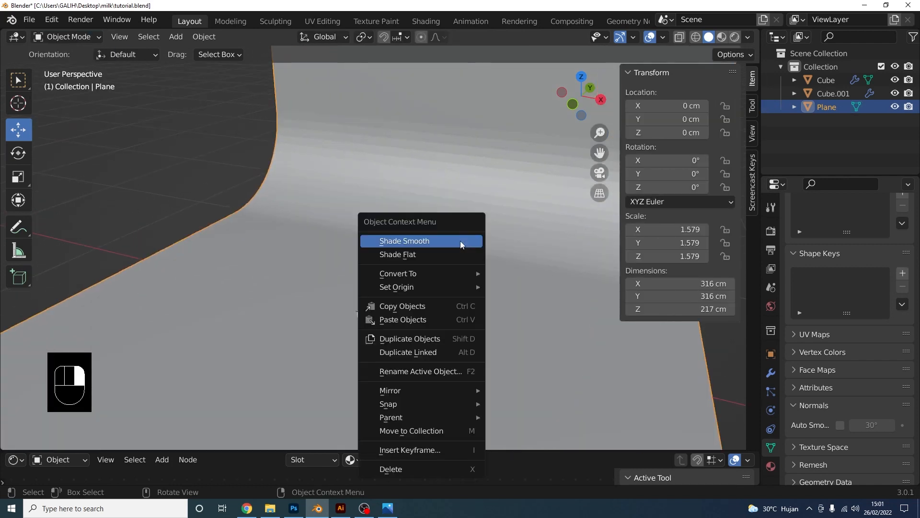
left_click(460, 241)
middle_click_drag(459, 266, 384, 248)
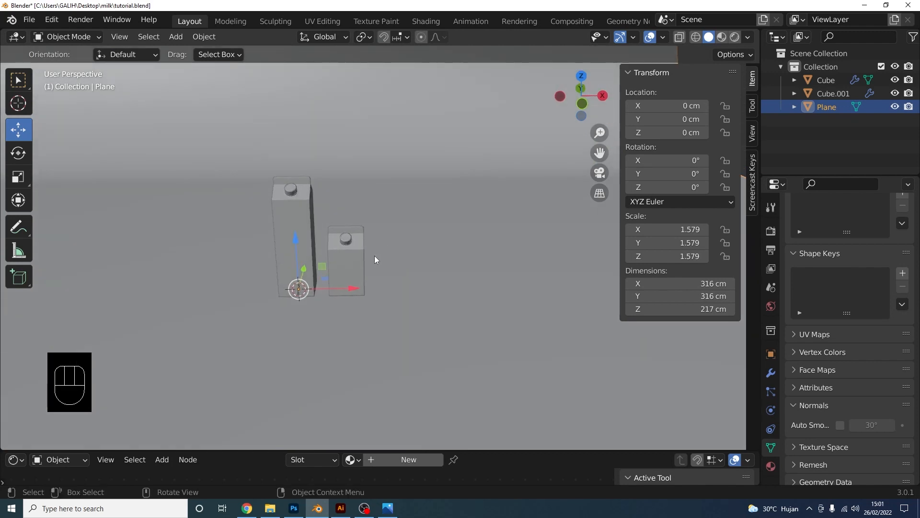
Add a new cube and shrink it to a small block in front view
key("shift+a")
mouse_move(386, 229)
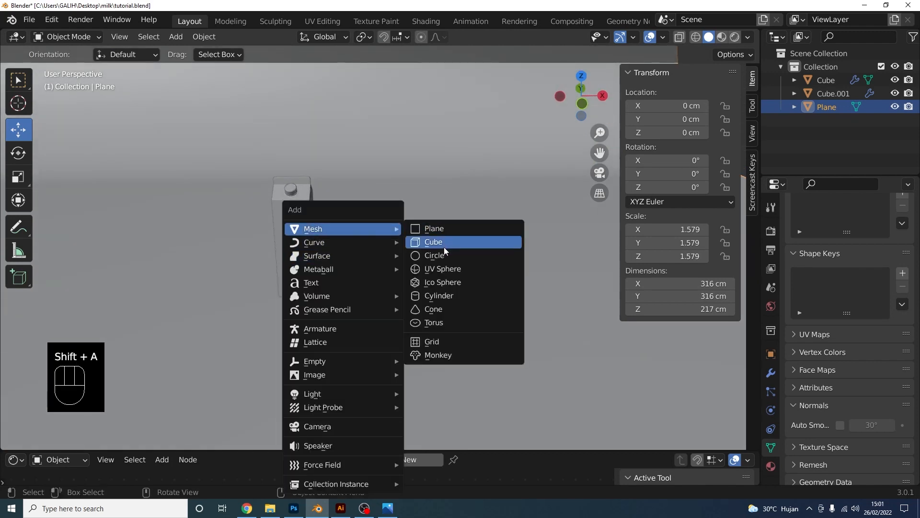
left_click(444, 246)
scroll(573, 143, "down", 4)
left_click(583, 104)
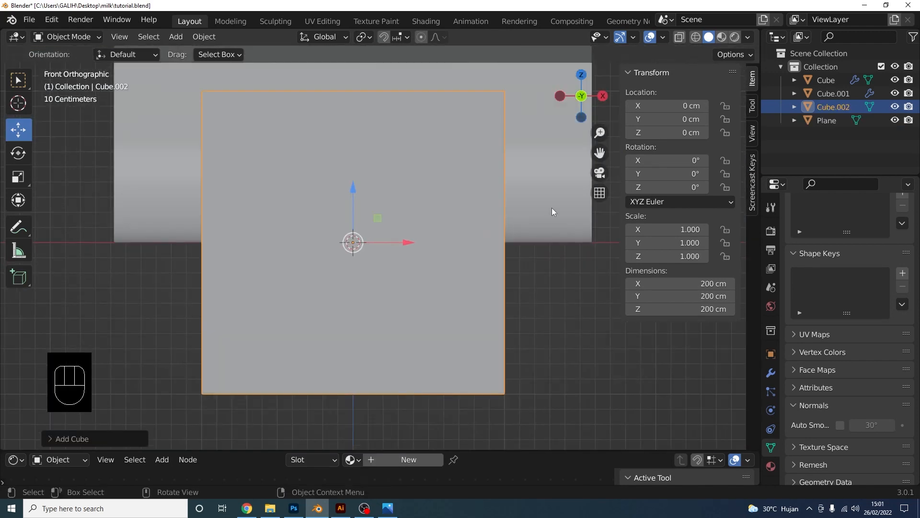
key("s")
left_click(360, 246)
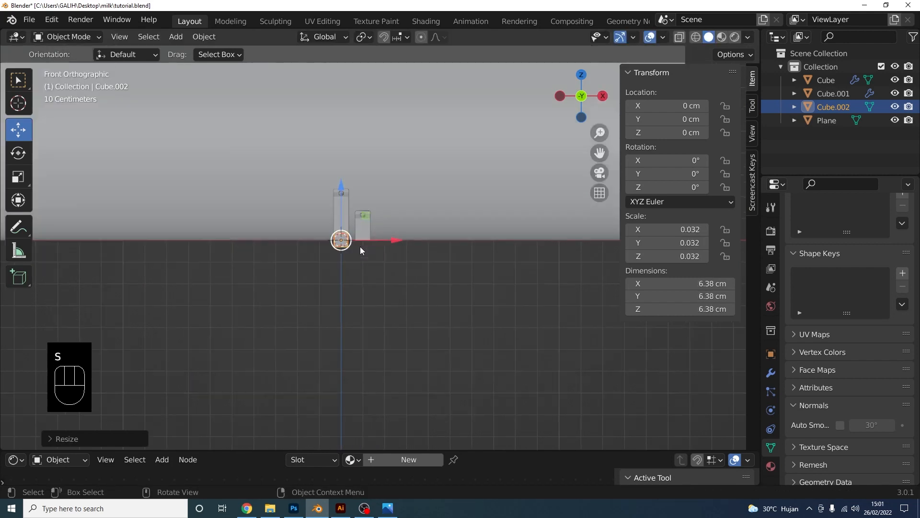
Slide the cube under the short carton and resize it to fit
scroll(349, 246, "up", 10)
left_click_drag(413, 287, 530, 287)
key("s")
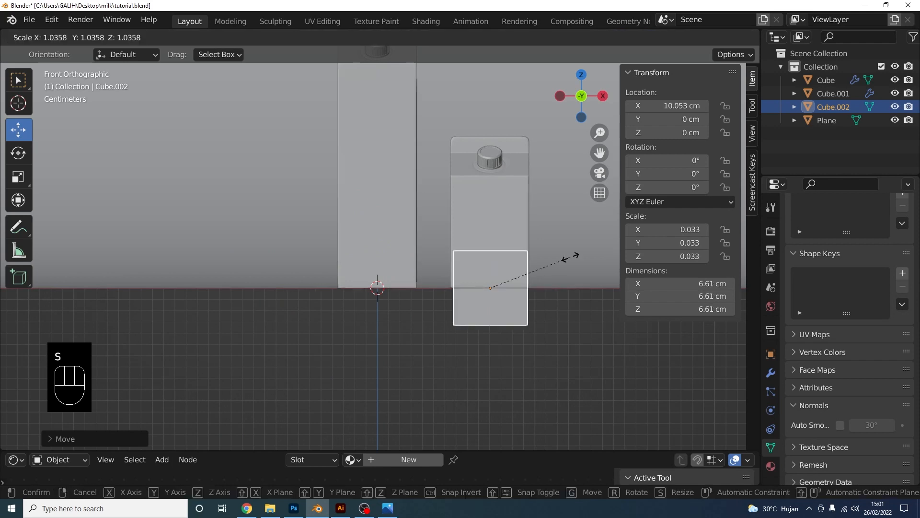
left_click(577, 259)
key("s")
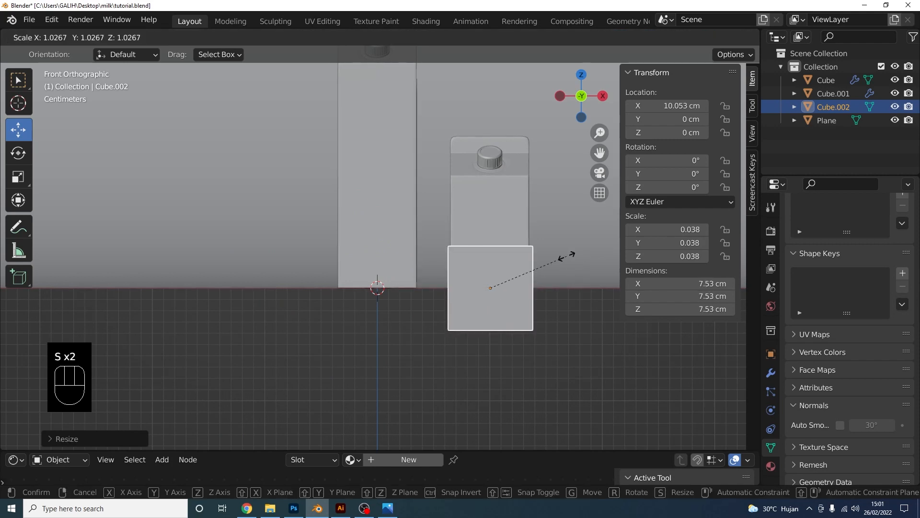
right_click(531, 237)
Raise the short carton so it stands on the pedestal cube
left_click(493, 185)
left_click_drag(490, 254, 498, 206)
scroll(515, 243, "up", 5)
middle_click_drag(479, 242, 286, 262, "shift")
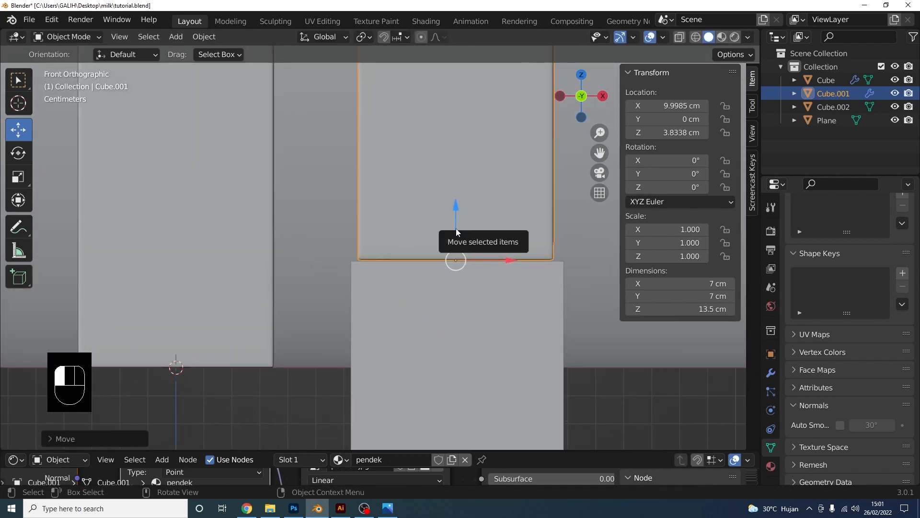
left_click_drag(456, 228, 423, 199)
Apply the pedestal cube's scale so it reads 1.000
left_click(436, 329, "shift")
scroll(477, 310, "down", 5)
left_click(445, 333)
scroll(445, 332, "down", 2)
mouse_move(422, 321)
middle_mouse_down()
mouse_move(463, 354)
mouse_move(415, 320)
middle_mouse_up()
left_click(422, 322)
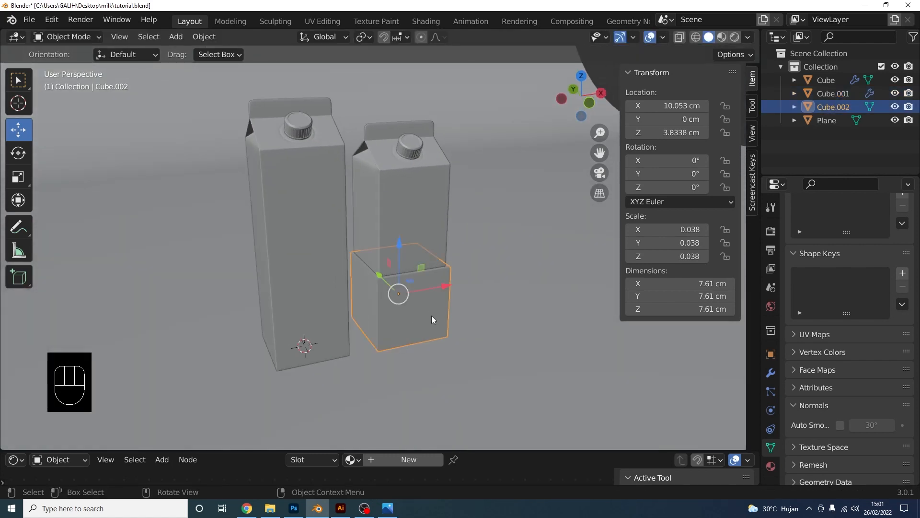
key("ctrl+a")
left_click(402, 312)
Add a Bevel modifier to the pedestal with Amount 0.1 cm and 4 segments
left_click(770, 372)
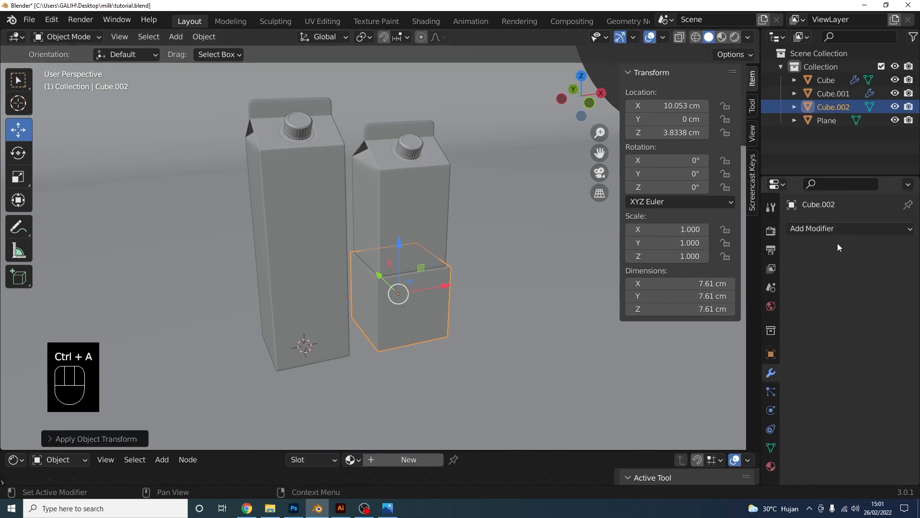
left_click(836, 228)
left_click(640, 280)
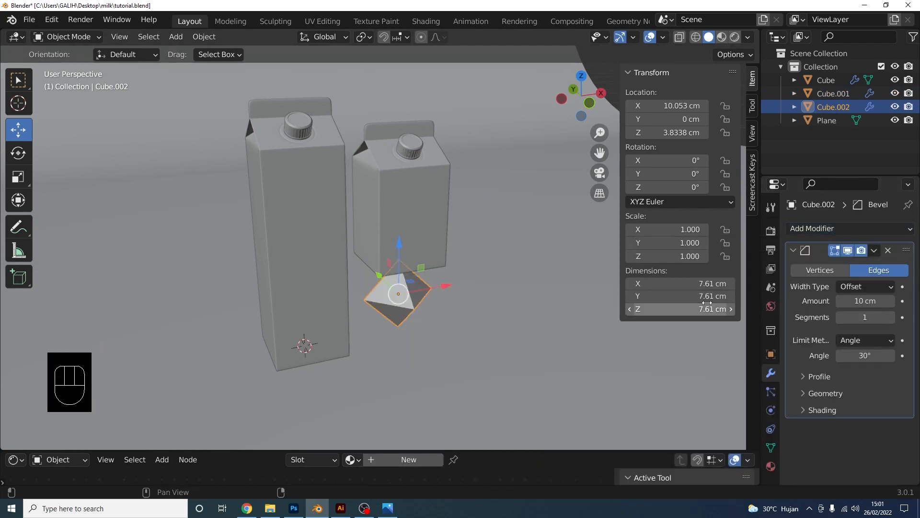
left_click(873, 300)
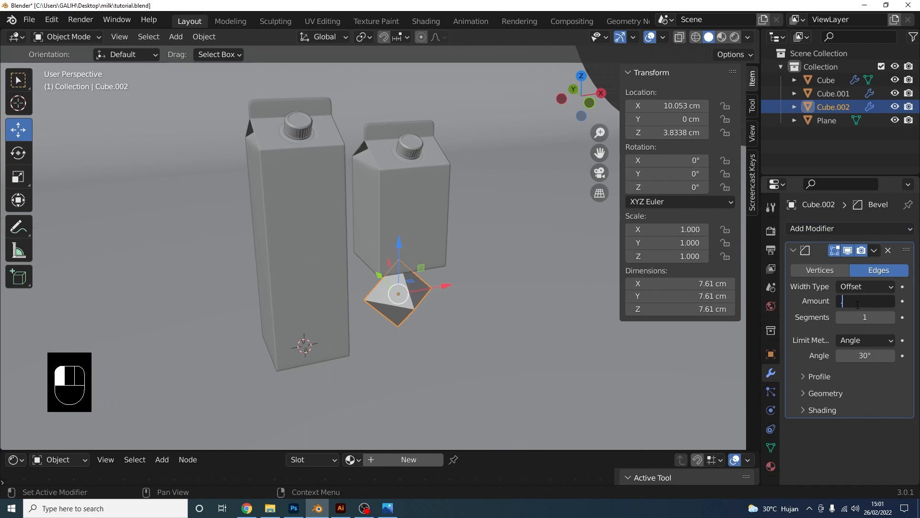
type("0.1")
key("Return")
scroll(484, 311, "up", 5)
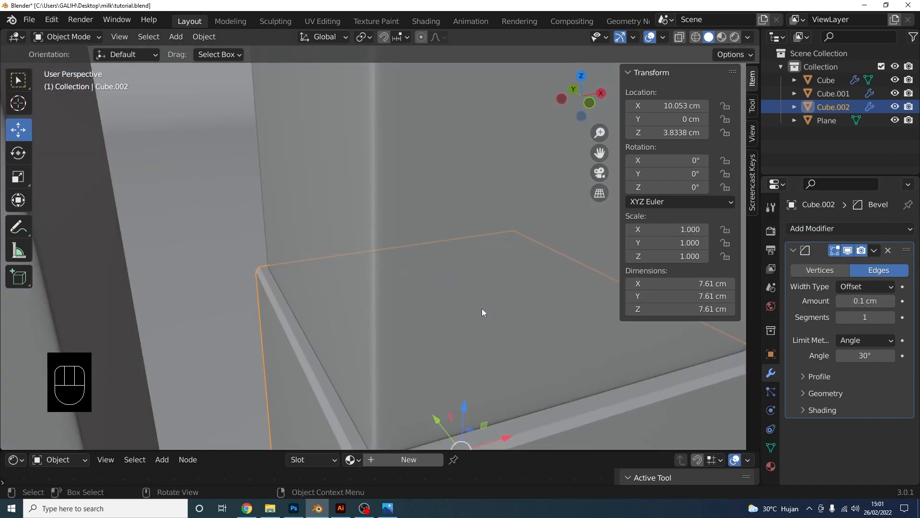
scroll(484, 312, "down", 1)
left_click(891, 317)
left_click(891, 317)
left_click(891, 317)
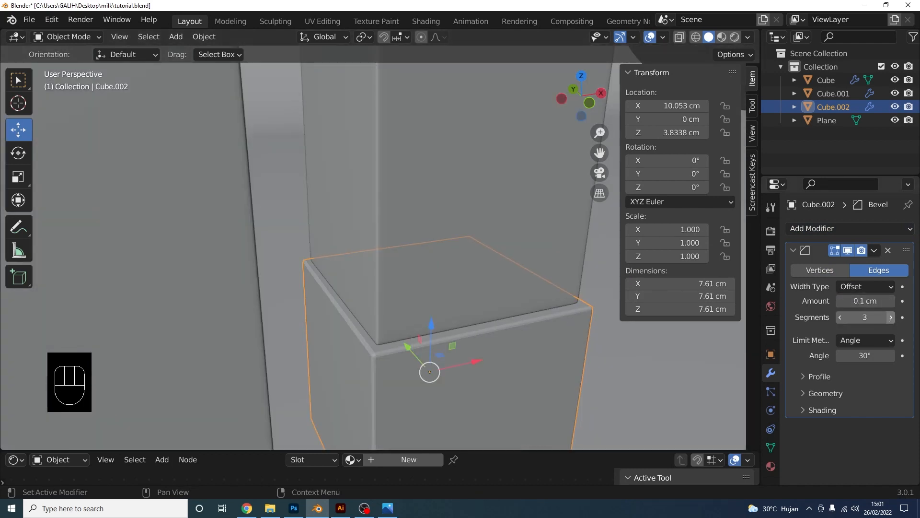
scroll(542, 318, "down", 6)
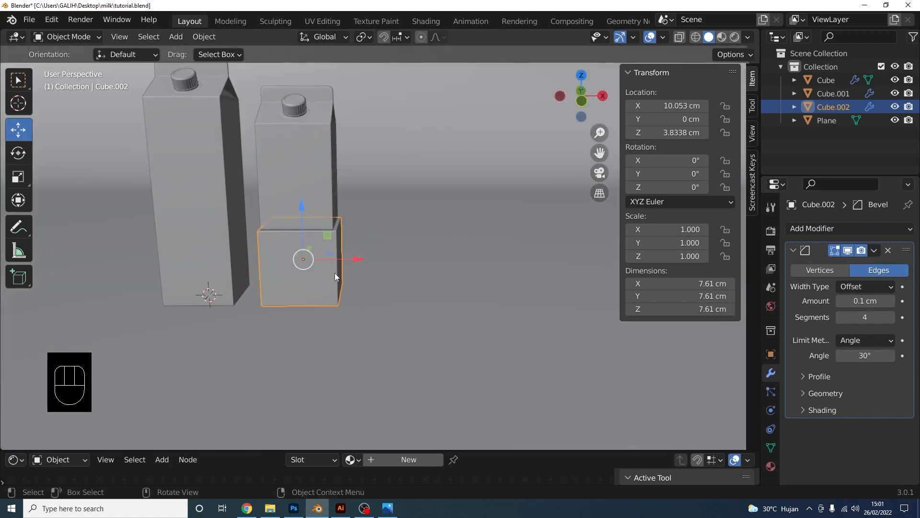
scroll(337, 266, "down", 5)
Rotate the short carton and pedestal together slightly around Z
left_click(352, 256)
left_click(359, 302, "shift")
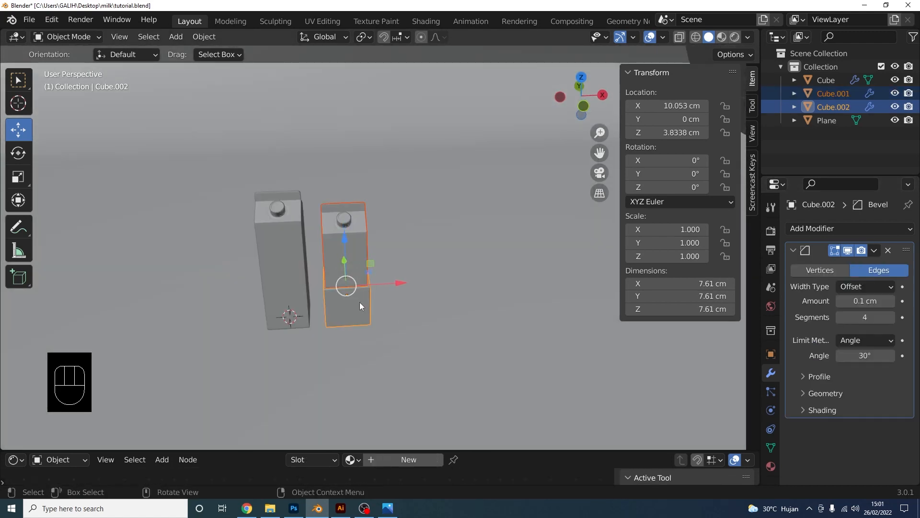
middle_click_drag(360, 302, 423, 298)
key("r")
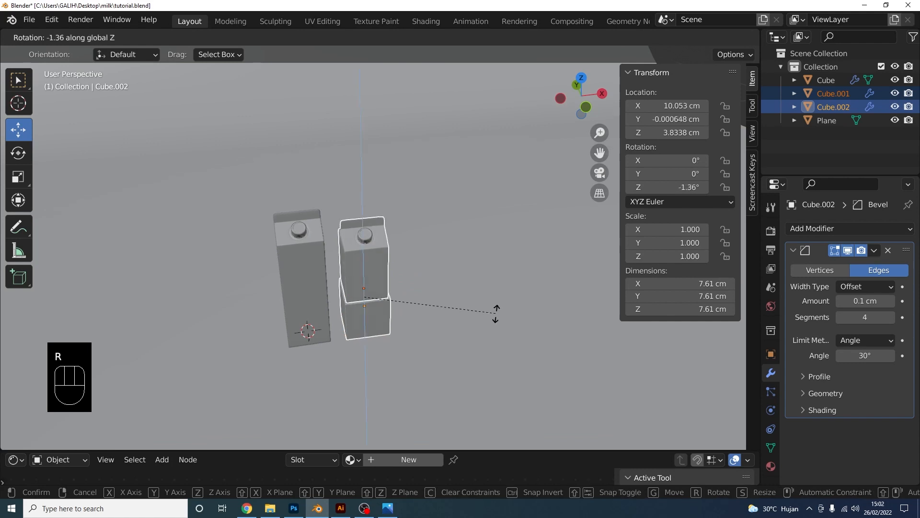
left_click(457, 333)
Turn the tall carton 12.7° around its vertical axis
left_click(322, 323)
key("r")
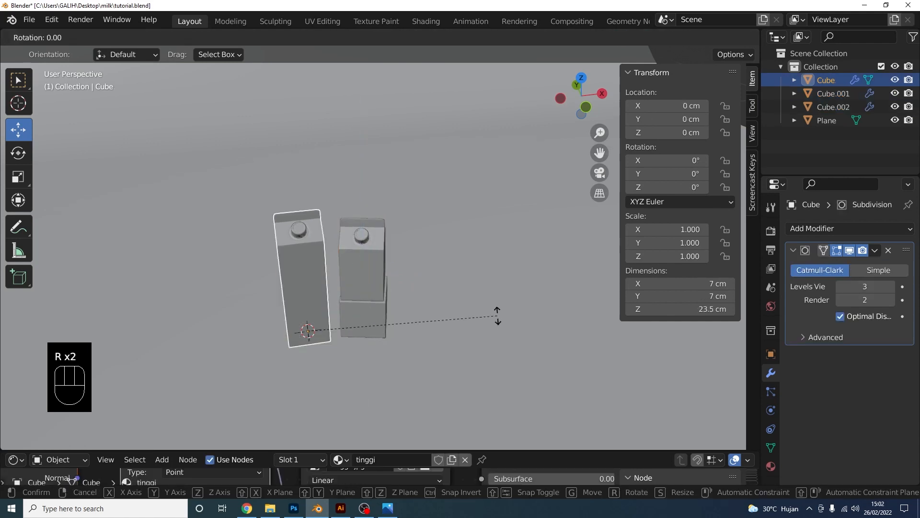
left_click(504, 267)
middle_click_drag(503, 267, 372, 242)
Add a camera and align it to a close view of the cartons
key("shift+a")
mouse_move(372, 242)
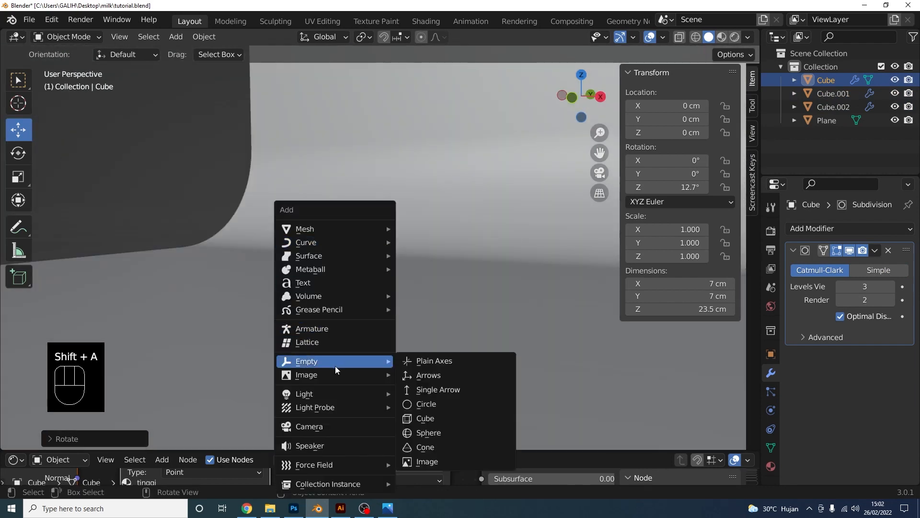
left_click(346, 427)
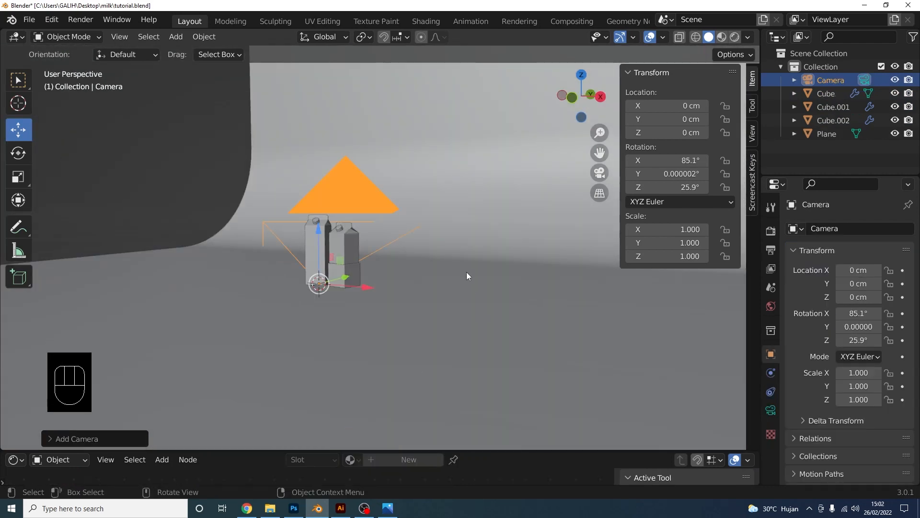
middle_click_drag(467, 272, 502, 275)
middle_click_drag(592, 182, 444, 239)
key("ctrl+alt+KP_0")
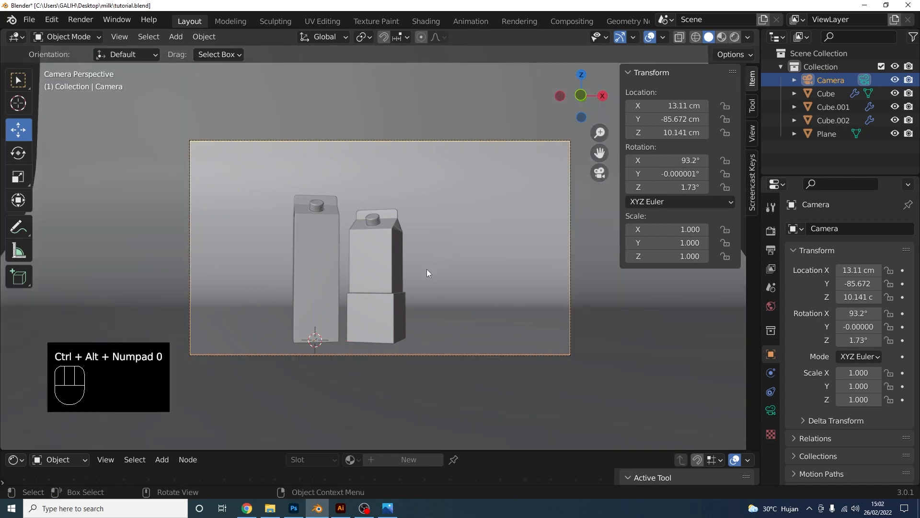
Lock the camera to the view, reframe the two cartons centred, then unlock it
left_click(751, 139)
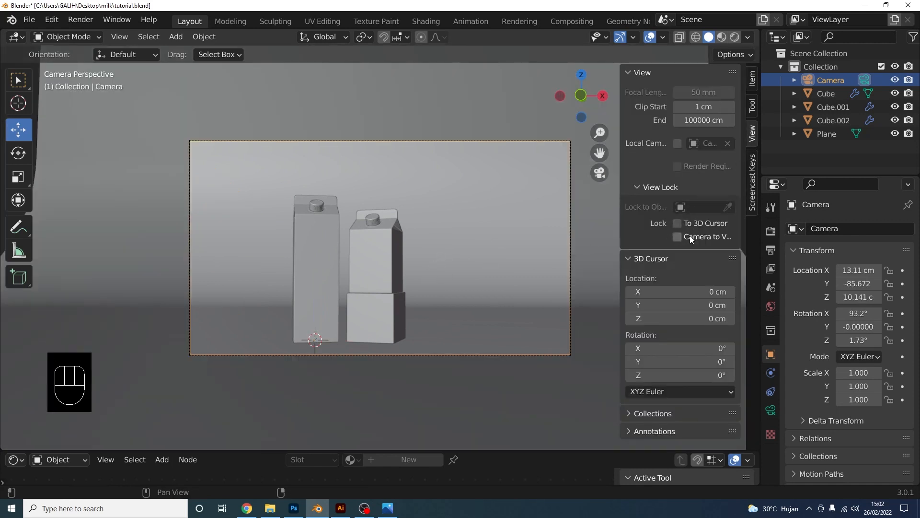
left_click(677, 237)
mouse_move(504, 254)
middle_mouse_down("shift")
mouse_move(487, 256)
mouse_move(509, 248)
mouse_move(502, 250)
middle_mouse_up("shift")
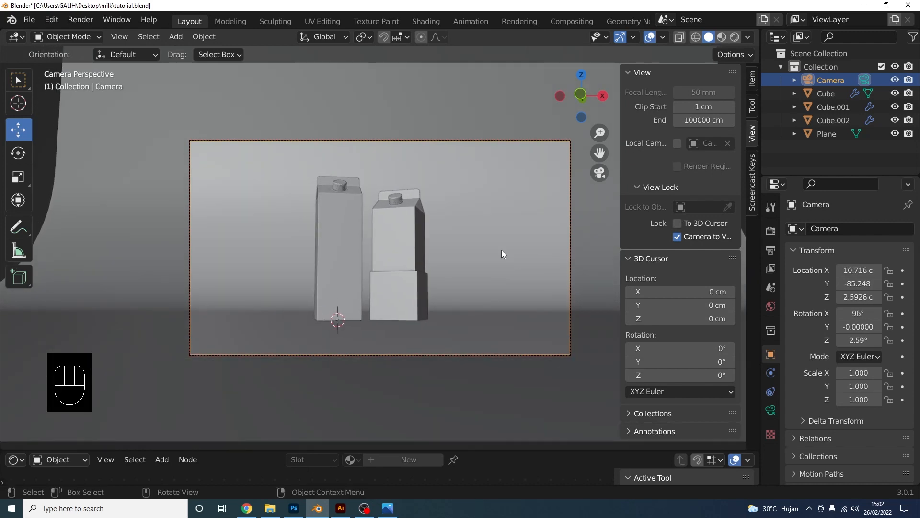
scroll(502, 249, "up", 2)
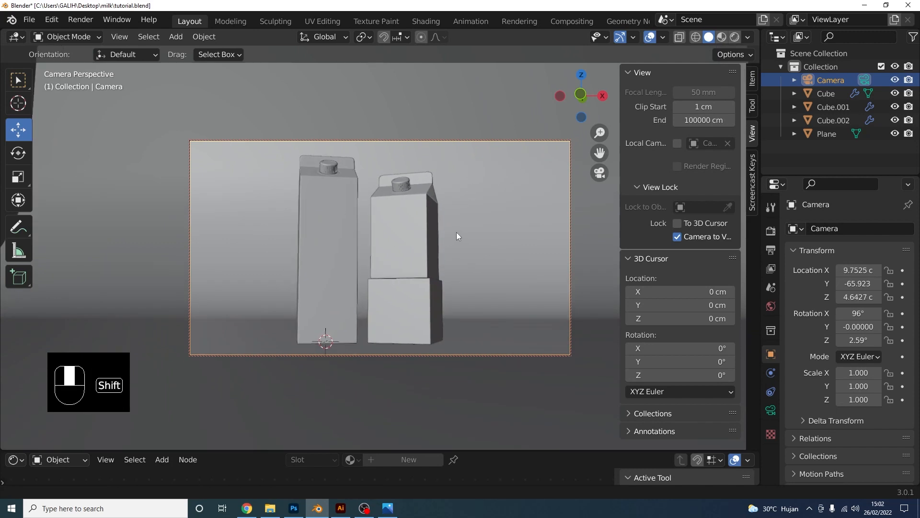
middle_click_drag(456, 232, 459, 231, "shift")
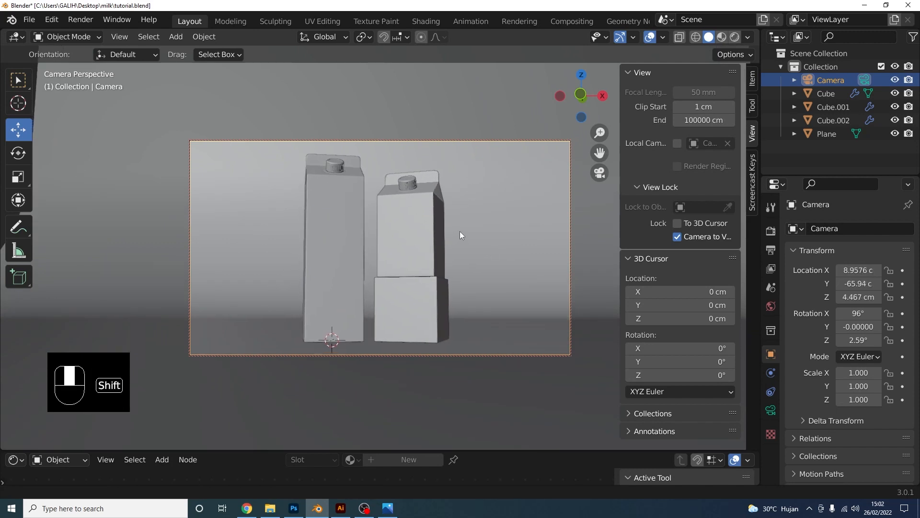
left_click(677, 236)
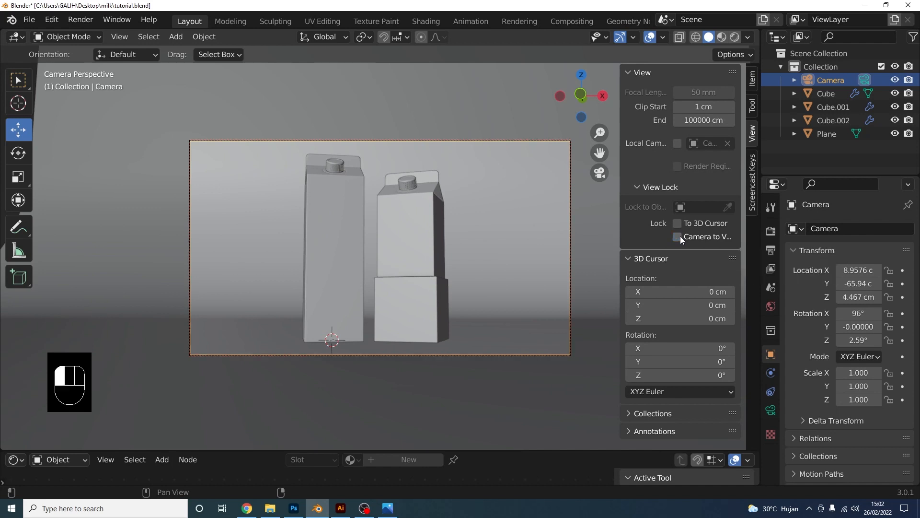
Leave the camera view and orbit out to see the whole backdrop
left_click(599, 173)
middle_click_drag(466, 214, 516, 314)
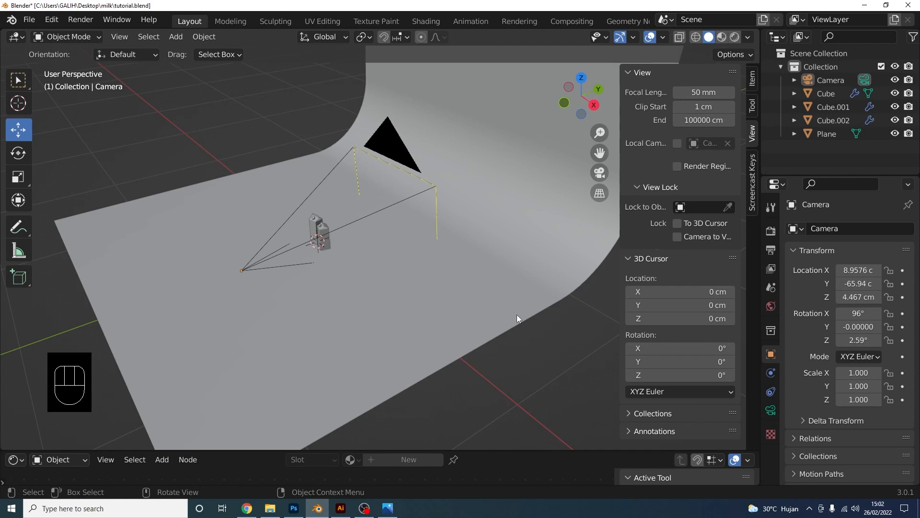
key("shift+a")
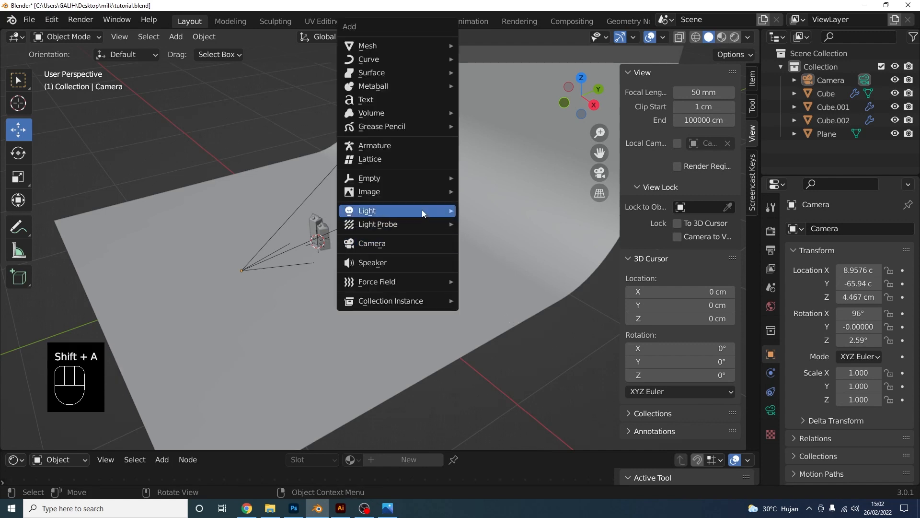
Add an area light, scale it to 3.339 and raise it to 211.9 cm overhead
mouse_move(422, 210)
left_click(501, 254)
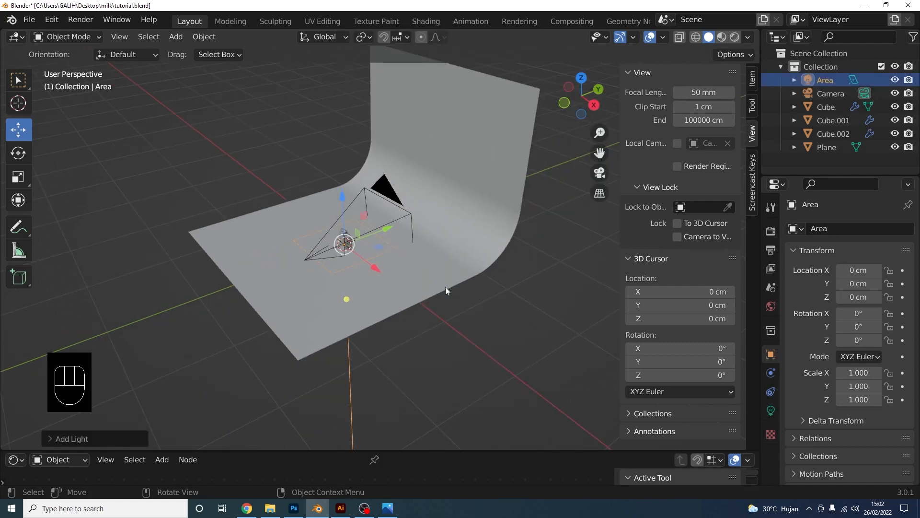
key("s")
left_click(147, 175)
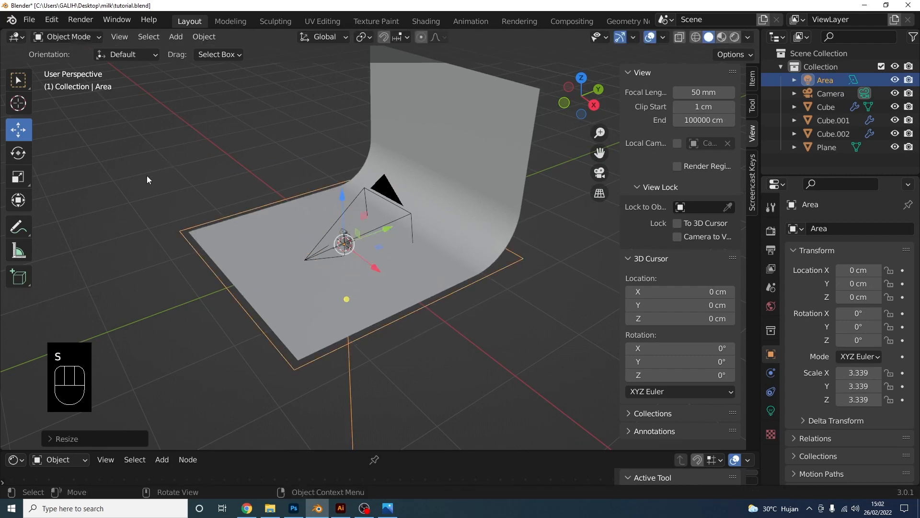
left_click_drag(344, 204, 338, 48)
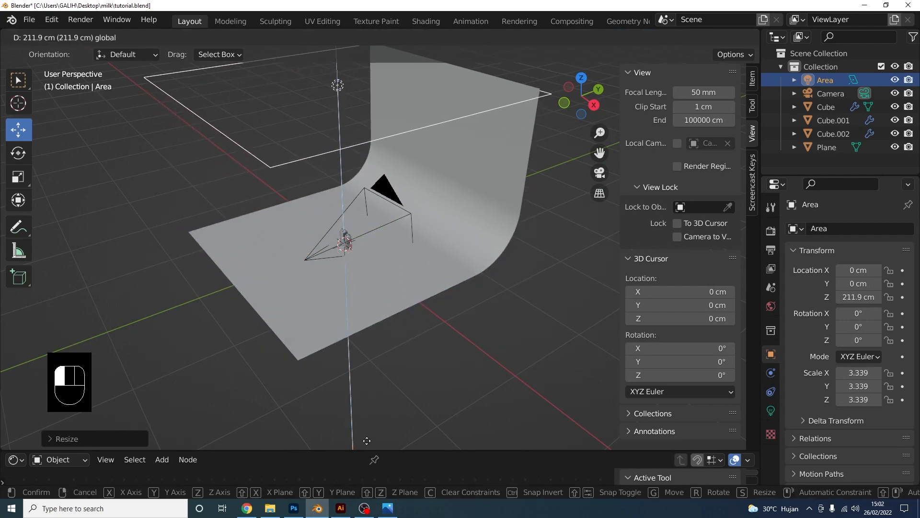
scroll(387, 442, "down", 2)
Duplicate the overhead light, tilt it 90° and place it in front of the cartons
key("shift+d")
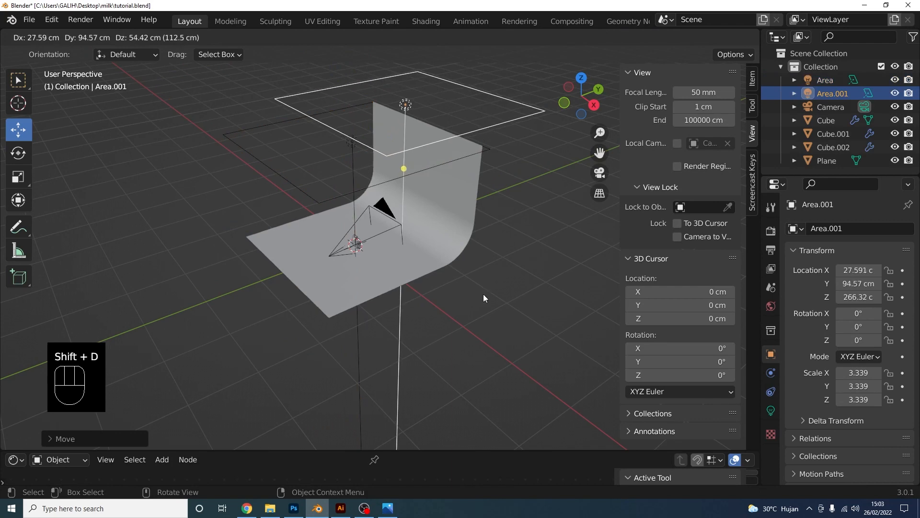
right_click(484, 293)
left_click(596, 107)
middle_click_drag(398, 212, 395, 264, "shift")
scroll(395, 265, "up", 1)
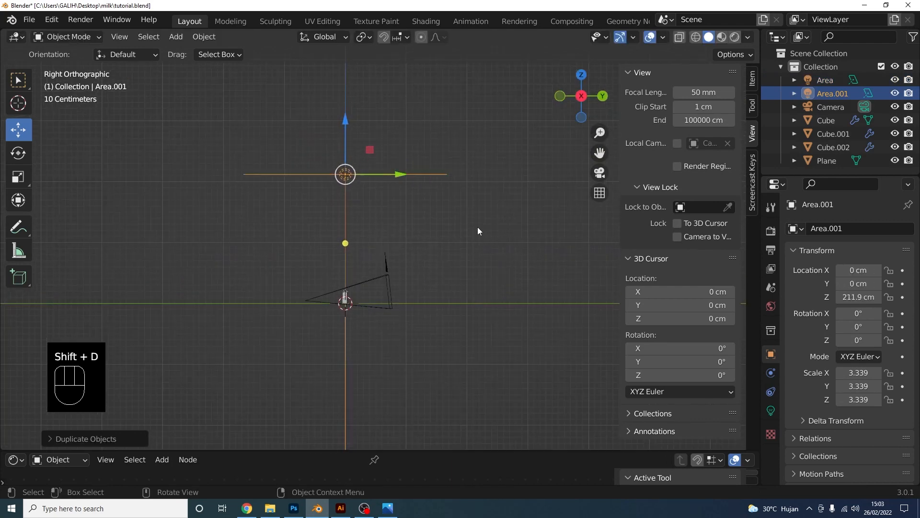
key("r")
left_click(463, 151)
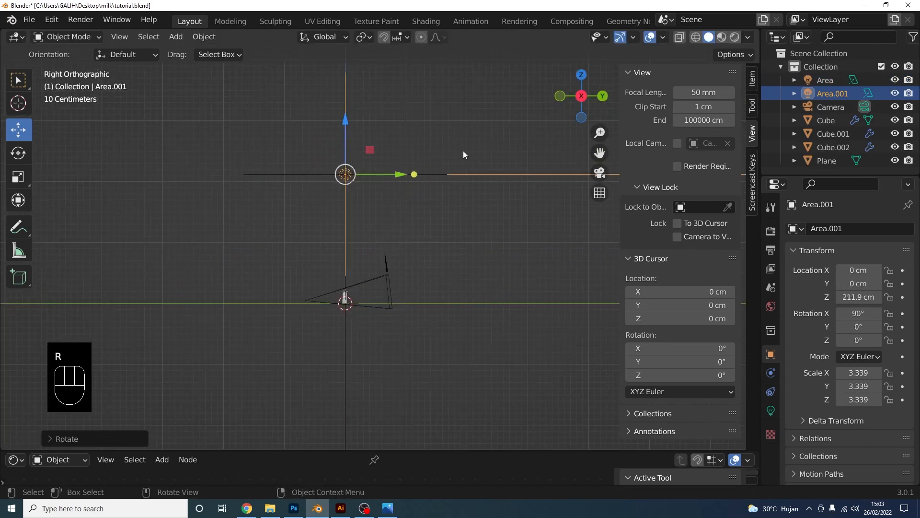
key("g")
left_click(369, 212)
middle_click_drag(369, 212, 495, 262)
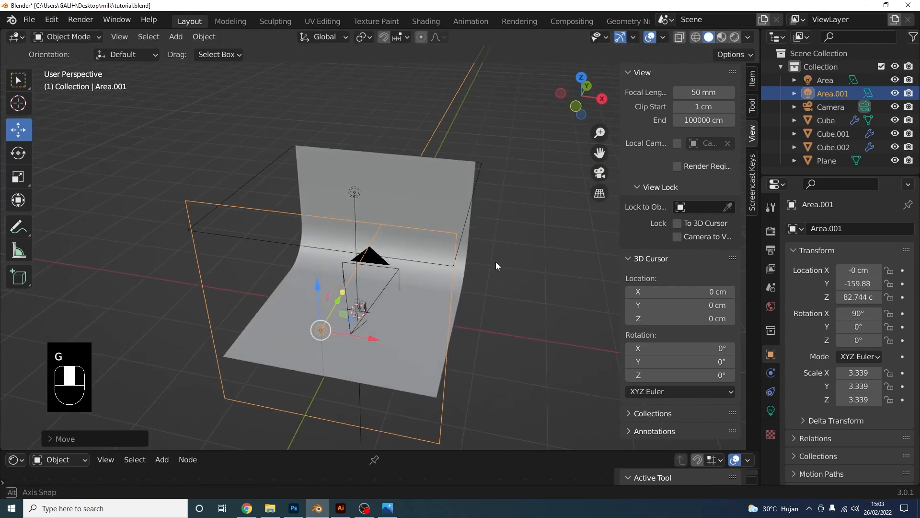
Duplicate the front light, turn it 90° and place it on the right side at X 155.15 cm
left_click(582, 78)
key("shift+d")
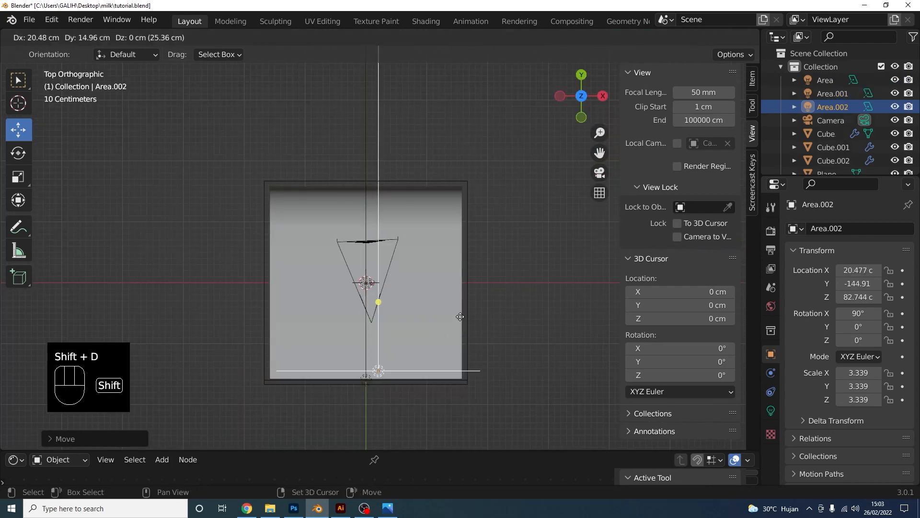
right_click(531, 257)
key("r")
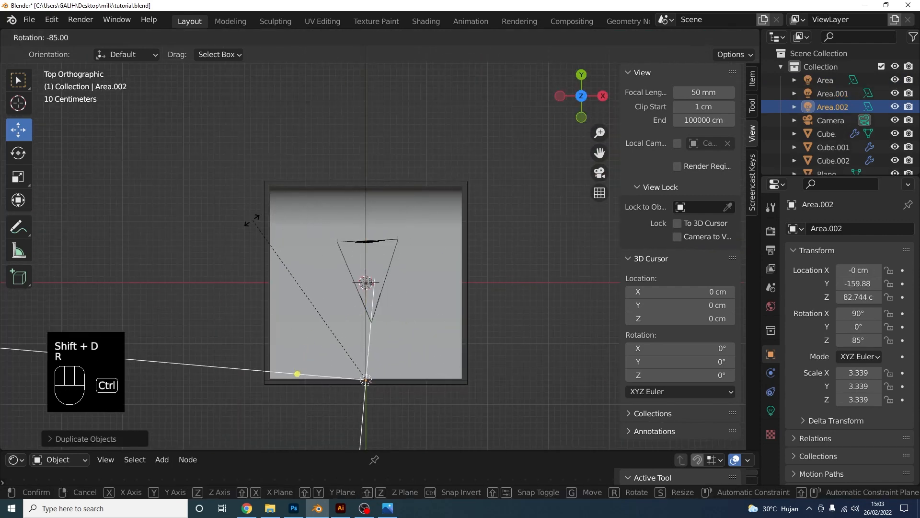
left_click(246, 226, "ctrl")
key("g")
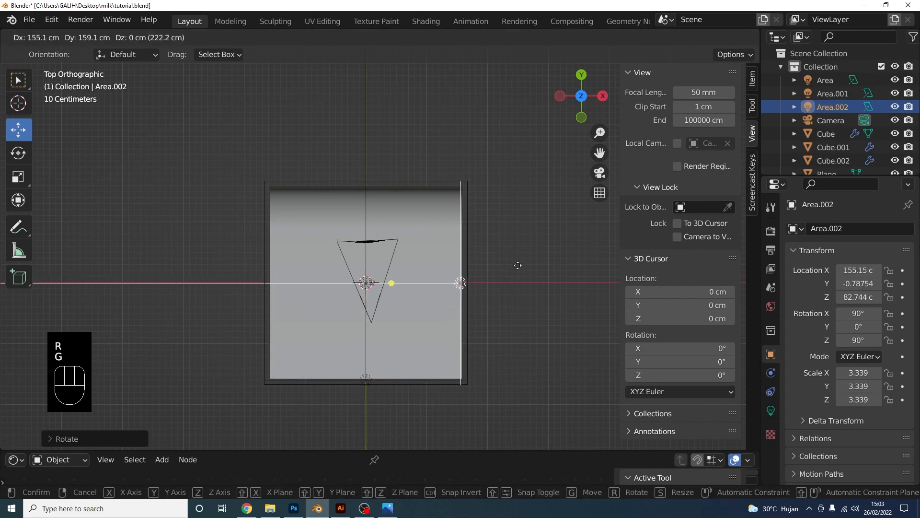
left_click(517, 267)
Duplicate the right light, turn it -90° and move it along X to -151.21 cm
key("shift+d")
right_click(557, 241)
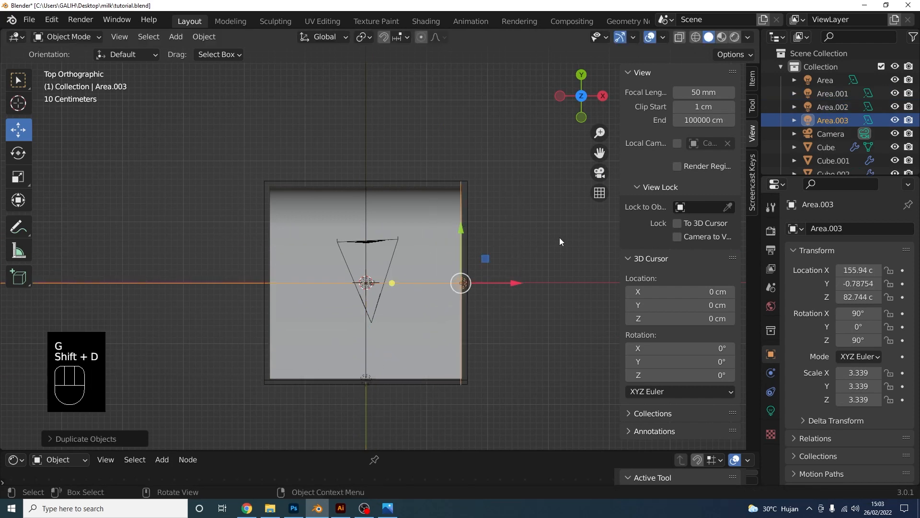
key("r")
left_click(572, 254, "ctrl")
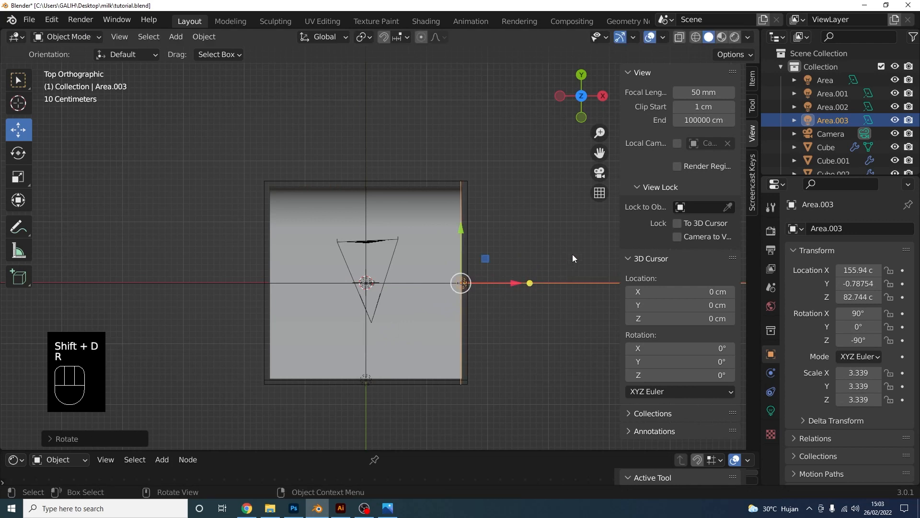
key("g")
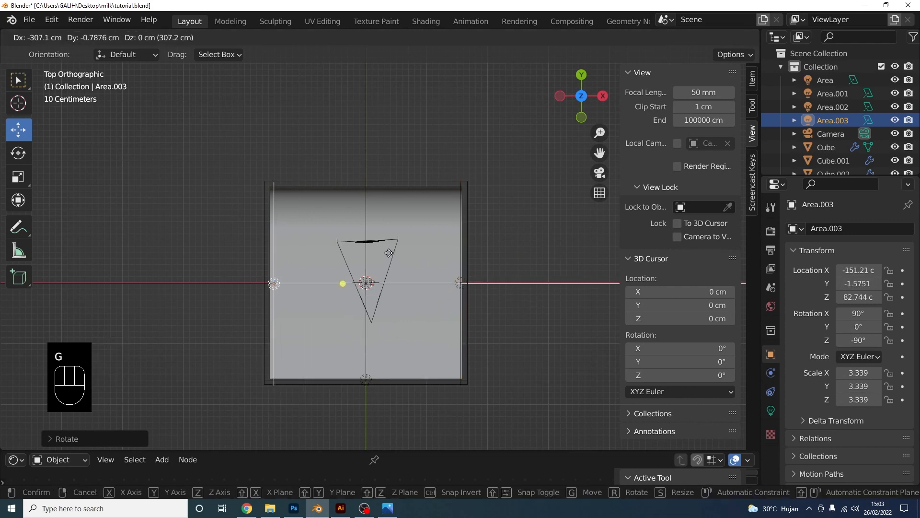
key("x")
left_click(389, 253)
scroll(528, 363, "down", 3)
left_click(515, 367)
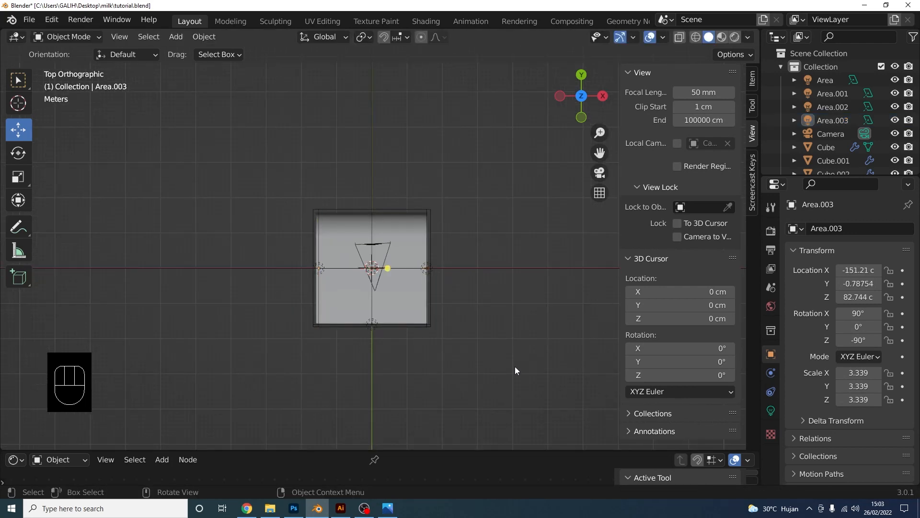
middle_click_drag(516, 367, 440, 271)
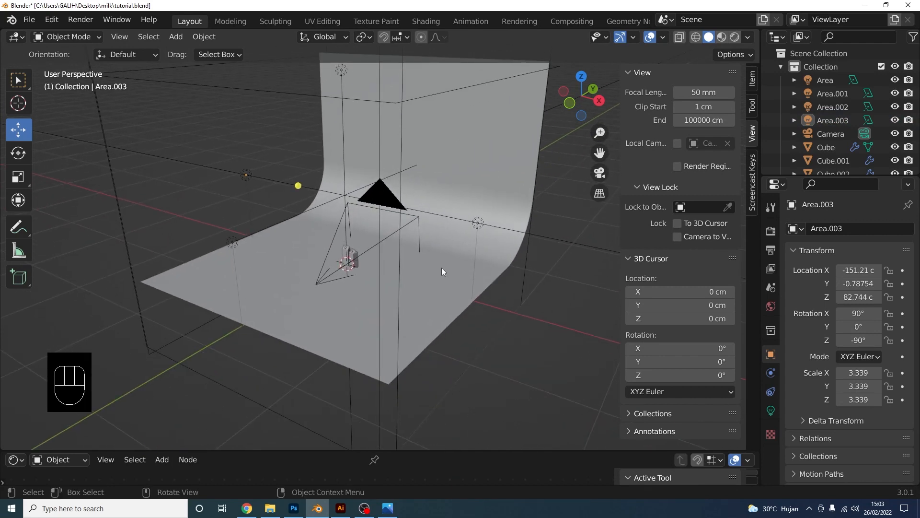
Switch the render engine to Cycles using GPU Compute
left_click(771, 231)
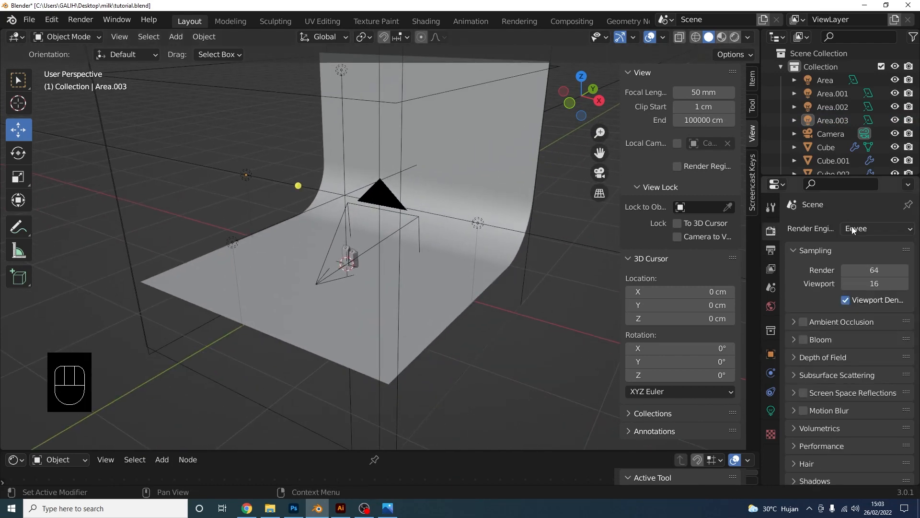
left_click(866, 228)
left_click(855, 275)
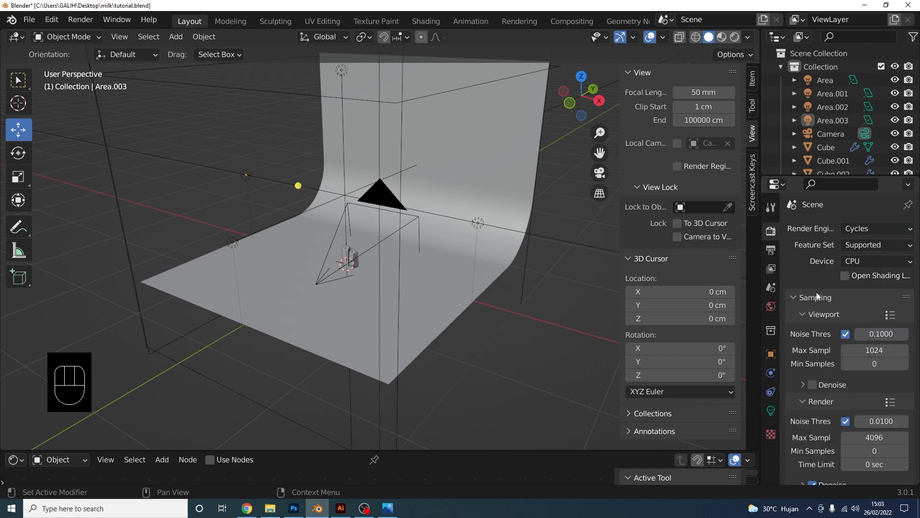
left_click(872, 261)
left_click(857, 290)
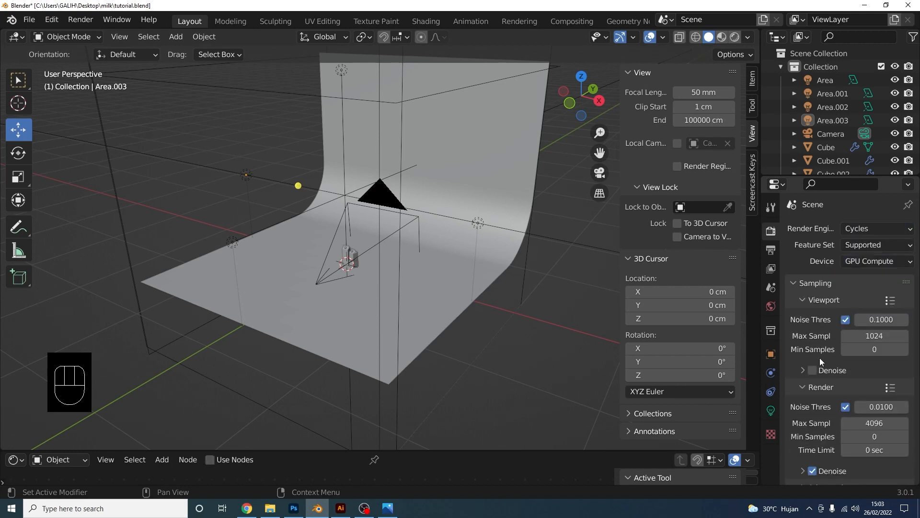
Use OptiX as the denoiser for both viewport and final render
left_click(809, 373)
left_click(867, 389)
left_click(834, 418)
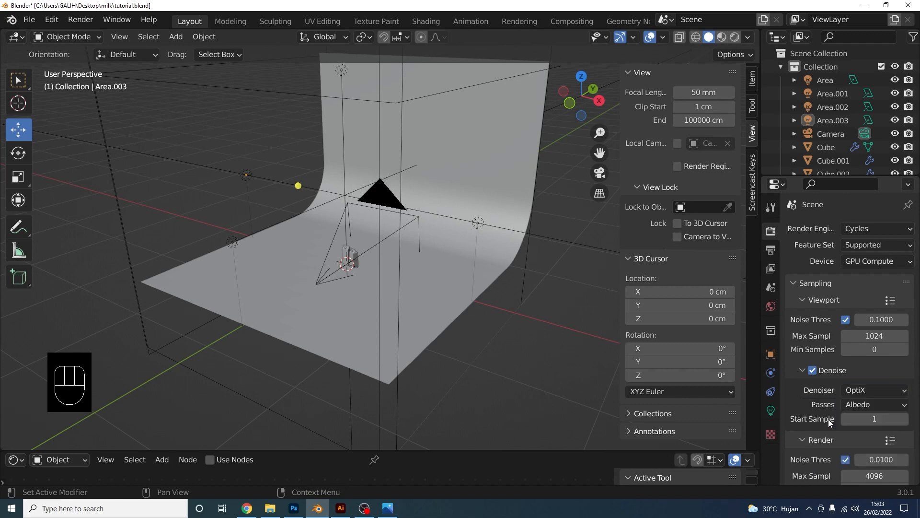
scroll(809, 407, "down", 4)
scroll(812, 403, "down", 3)
left_click(803, 390)
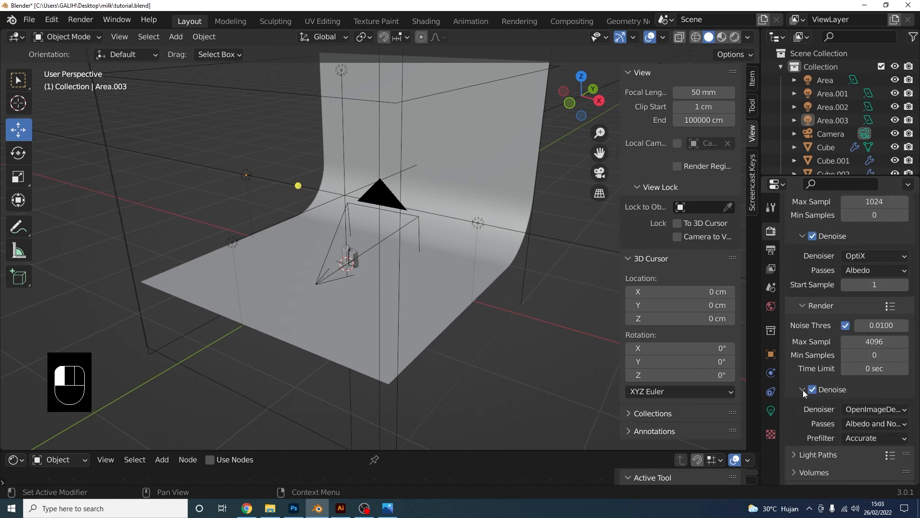
left_click(870, 410)
left_click(845, 425)
Set the Standard view transform with a High Contrast look, then save tutorial.blend
scroll(797, 433, "down", 6)
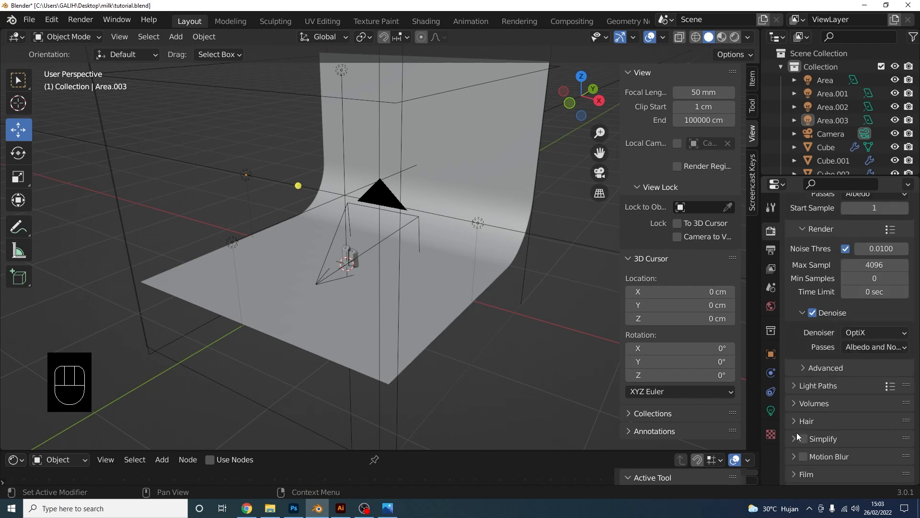
left_click(800, 349)
scroll(821, 410, "down", 6)
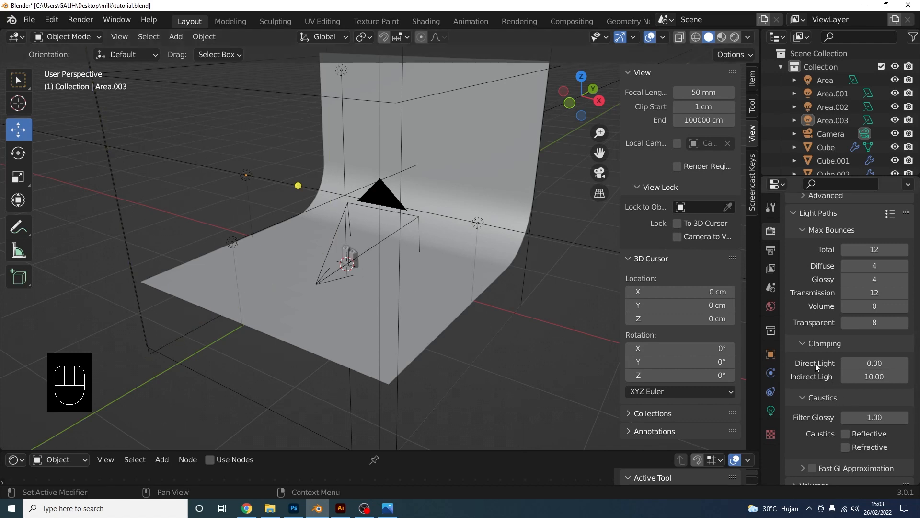
scroll(815, 351, "down", 8)
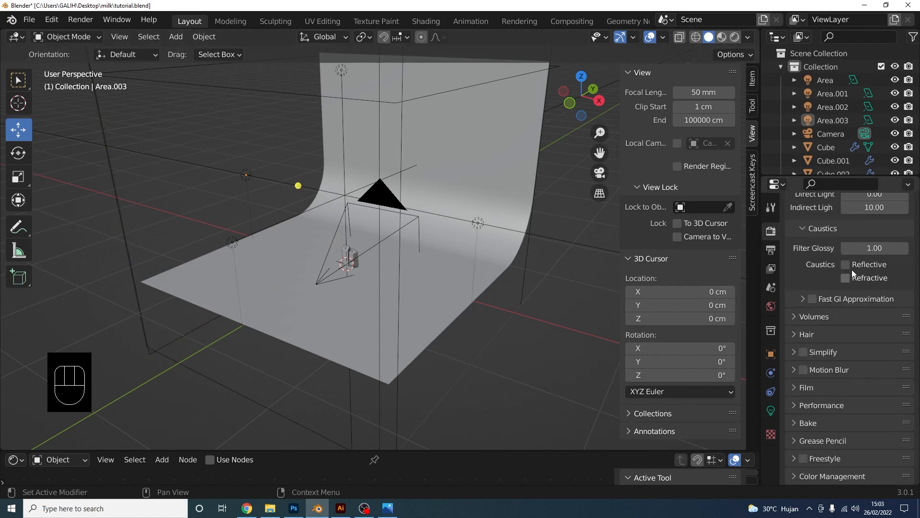
left_click(789, 475)
scroll(837, 412, "down", 6)
left_click(873, 394)
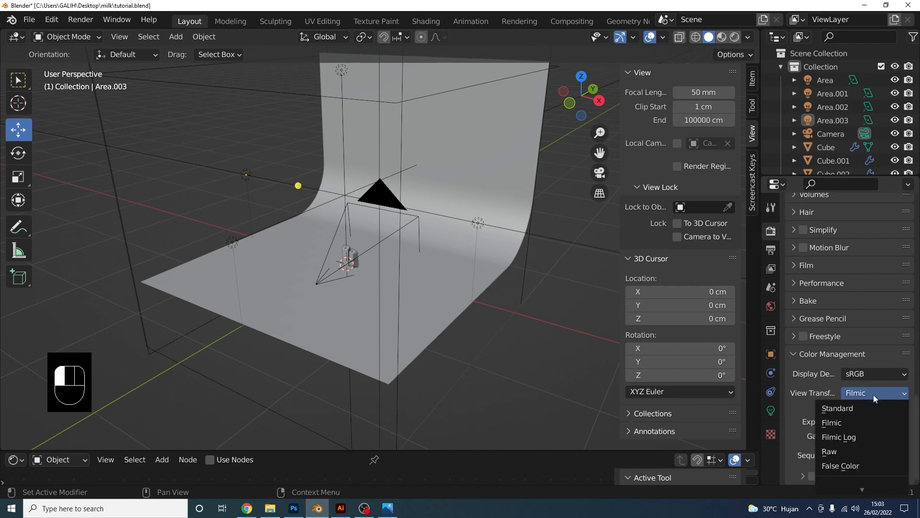
left_click(853, 409)
left_click(877, 407)
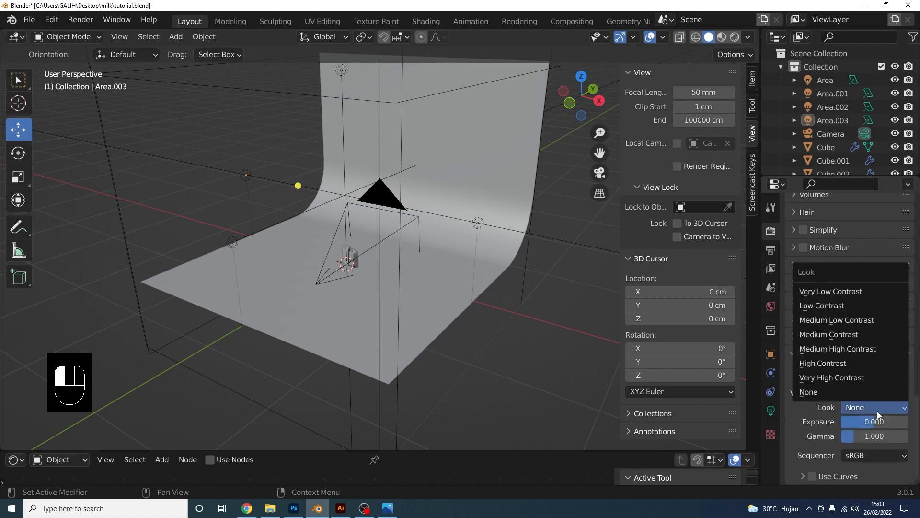
left_click(843, 364)
key("ctrl+s")
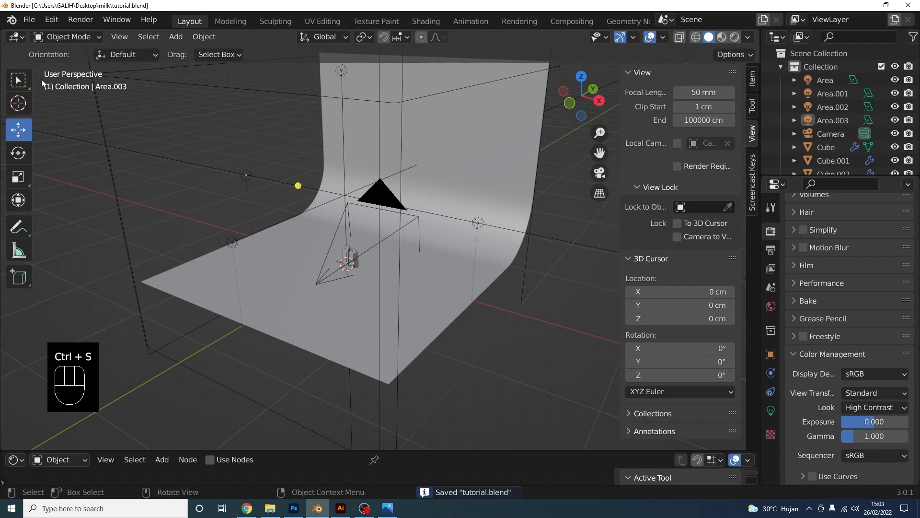
left_click(52, 21)
left_click(85, 203)
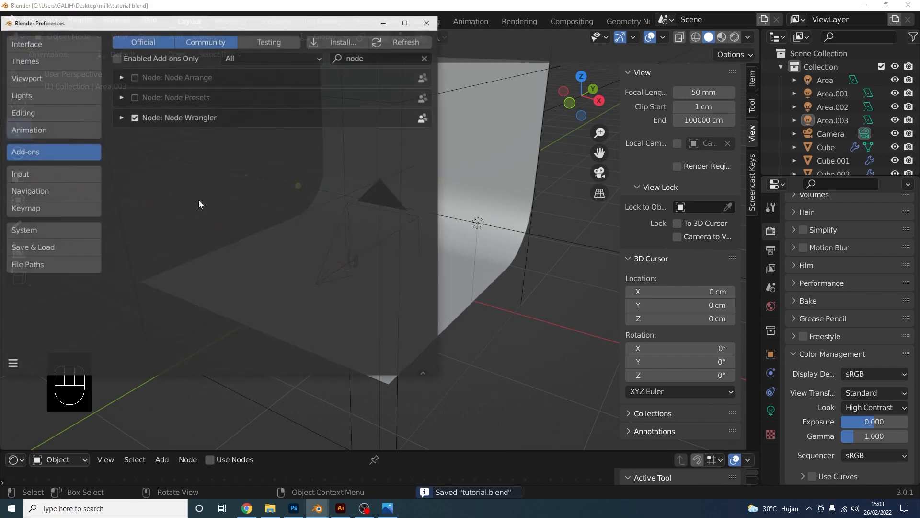
left_click(51, 231)
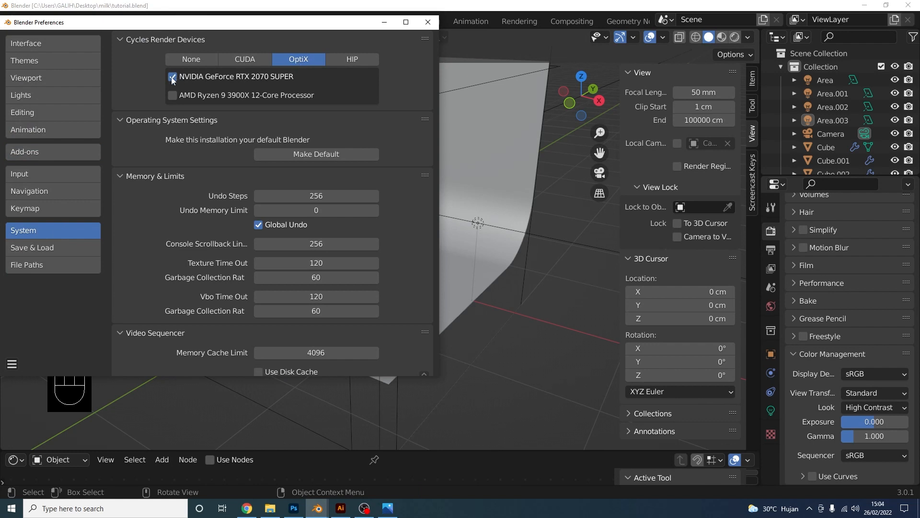
left_click(430, 24)
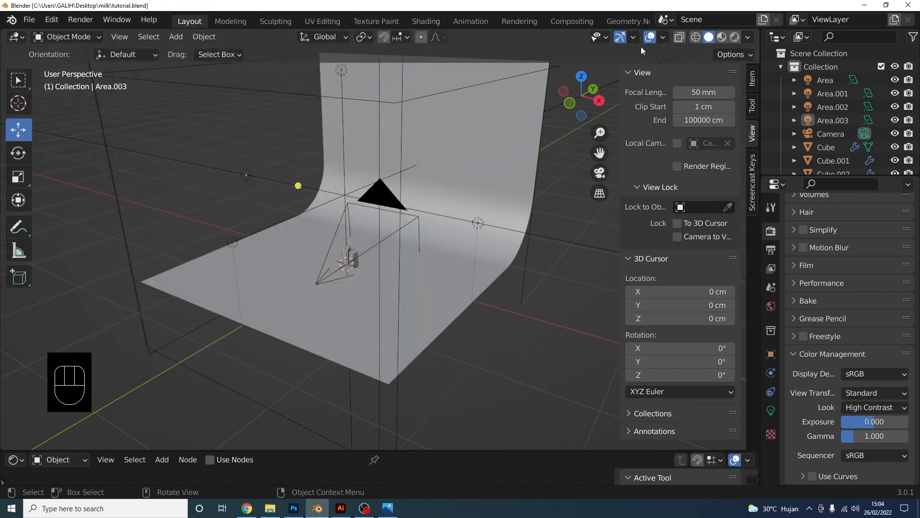
Preview the milk cartons in Rendered viewport shading
left_click(734, 37)
scroll(431, 211, "up", 3)
mouse_move(431, 211)
middle_mouse_down()
mouse_move(490, 221)
mouse_move(407, 226)
mouse_move(390, 241)
middle_mouse_up()
scroll(390, 241, "up", 2)
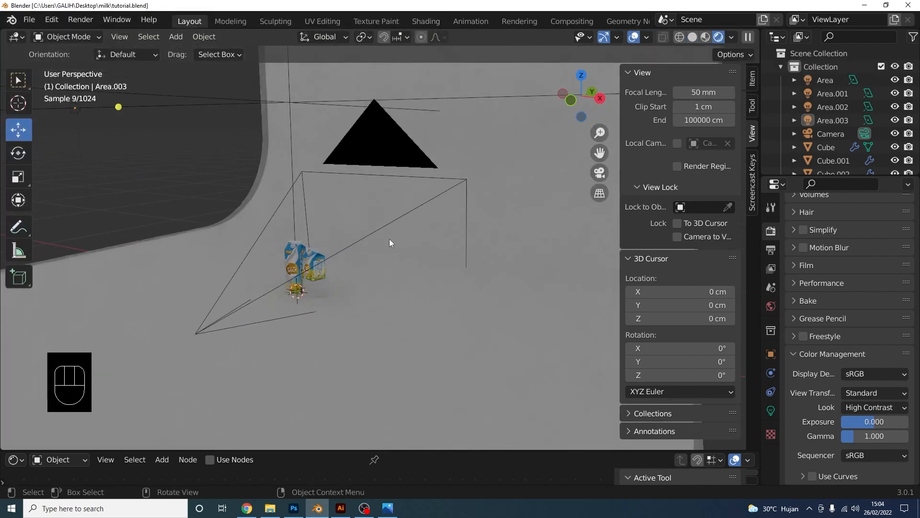
scroll(389, 242, "down", 3)
Set the left area light Area.001 to 30 W power
left_click(142, 206)
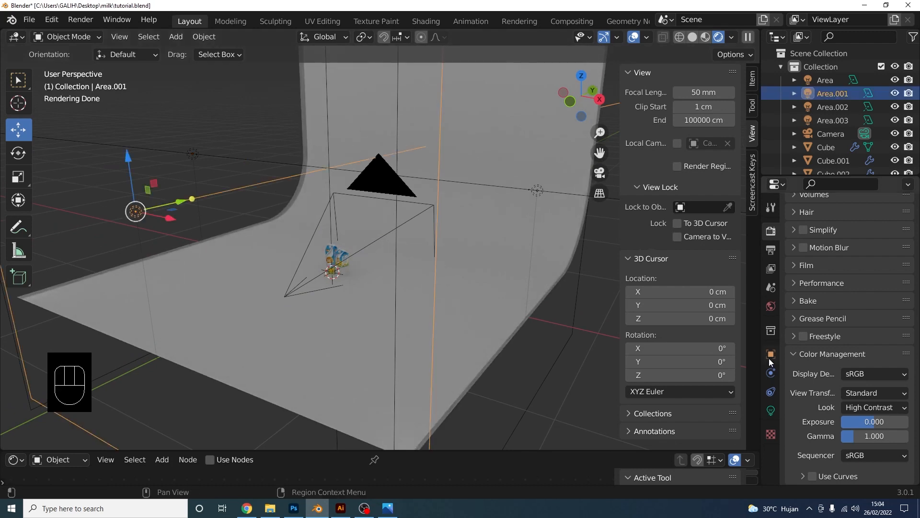
left_click(771, 410)
left_click(870, 283)
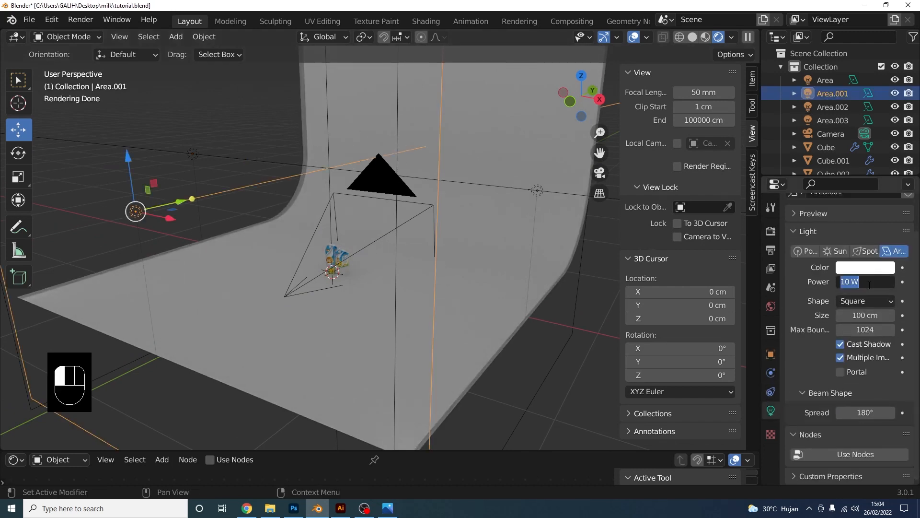
type("30")
key("Return")
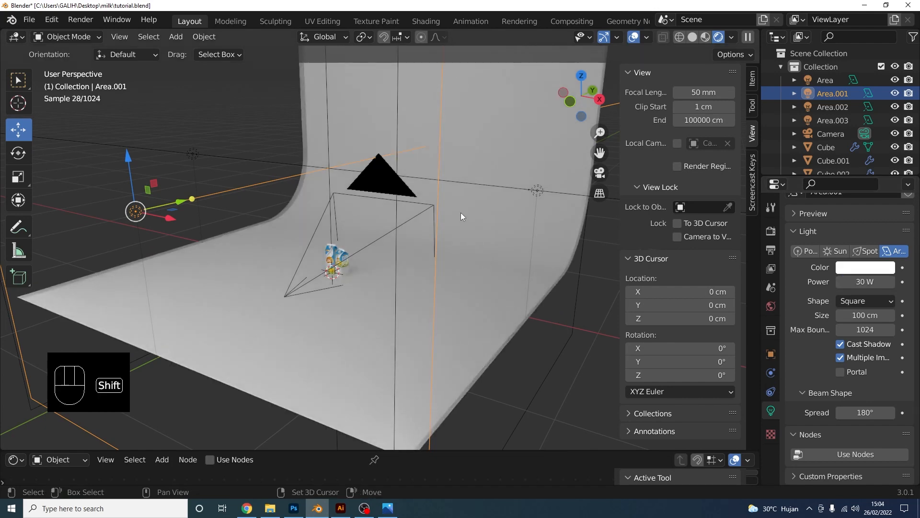
Set the area light named Area to 30 W power
middle_click_drag(461, 212, 449, 304, "shift")
scroll(449, 304, "down", 3)
left_click(825, 80)
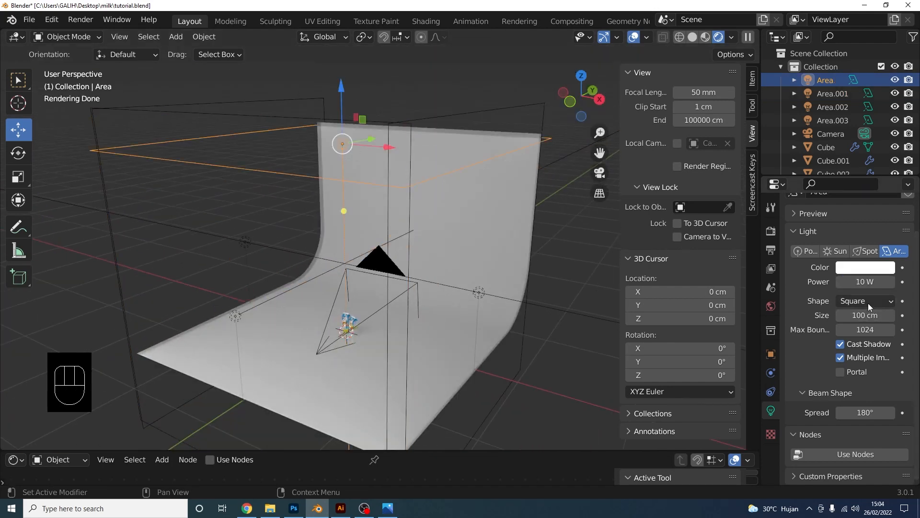
left_click(869, 281)
type("3")
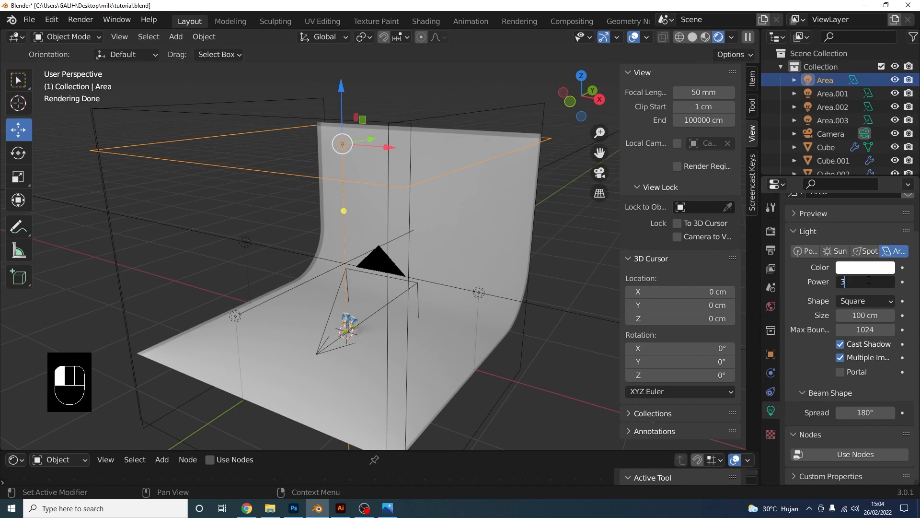
type("0")
key("Return")
View the rendered cartons through the scene camera
middle_click_drag(568, 342, 450, 292, "shift")
scroll(449, 282, "up", 4)
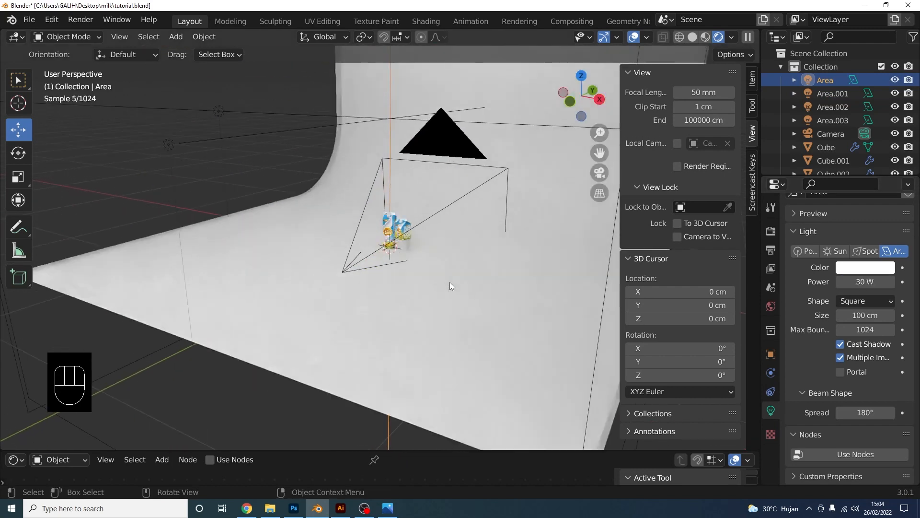
scroll(450, 282, "up", 6)
middle_click_drag(482, 257, 480, 283, "shift")
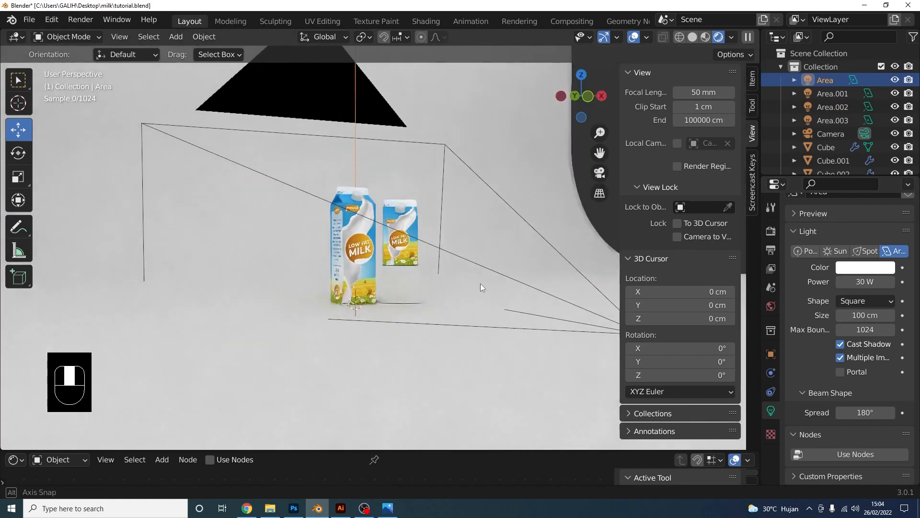
scroll(454, 282, "up", 3)
scroll(462, 272, "up", 3)
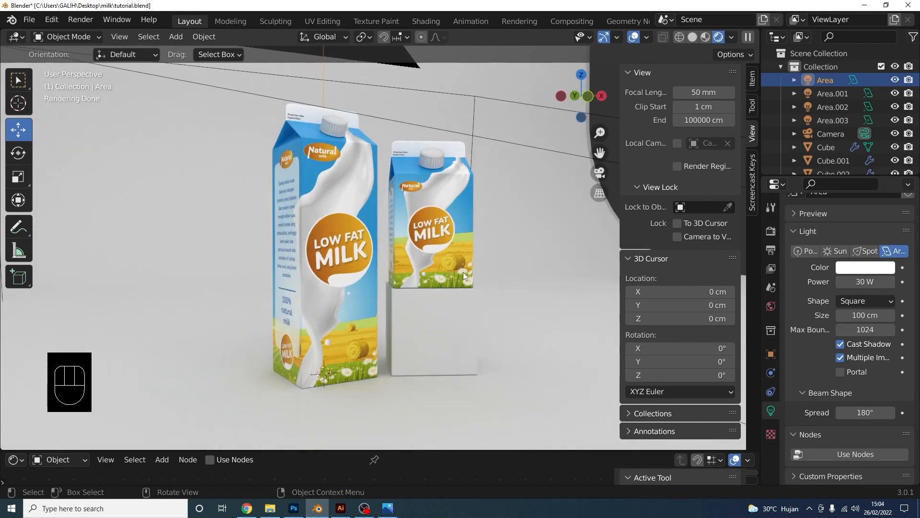
left_click(600, 173)
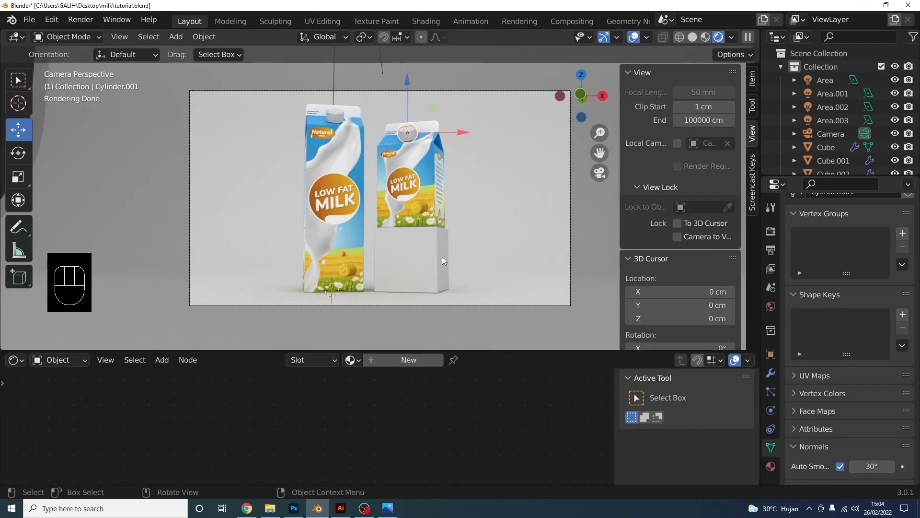
Add a new material to the cap Cylinder.001 with a pure white base colour
left_click(409, 359)
middle_click_drag(445, 404, 375, 405)
left_click(455, 418)
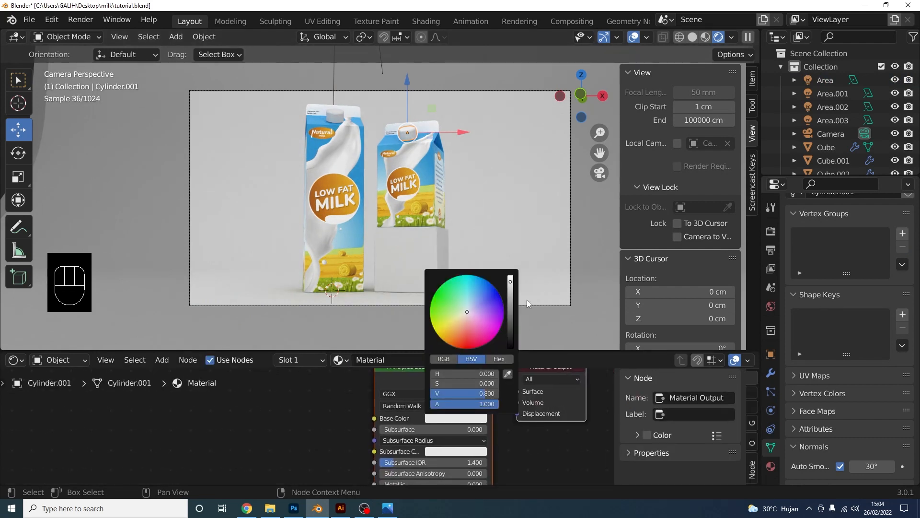
left_click_drag(511, 285, 511, 276)
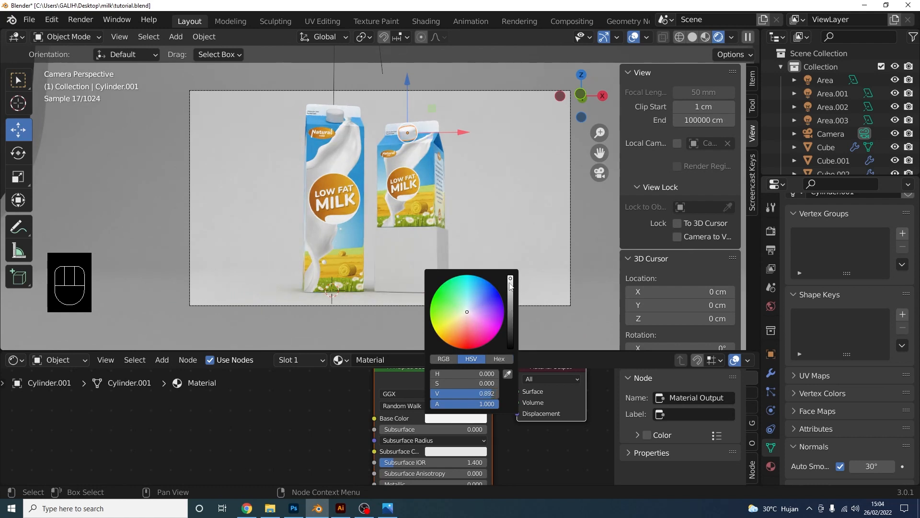
scroll(525, 444, "down", 2)
middle_click_drag(524, 441, 513, 380)
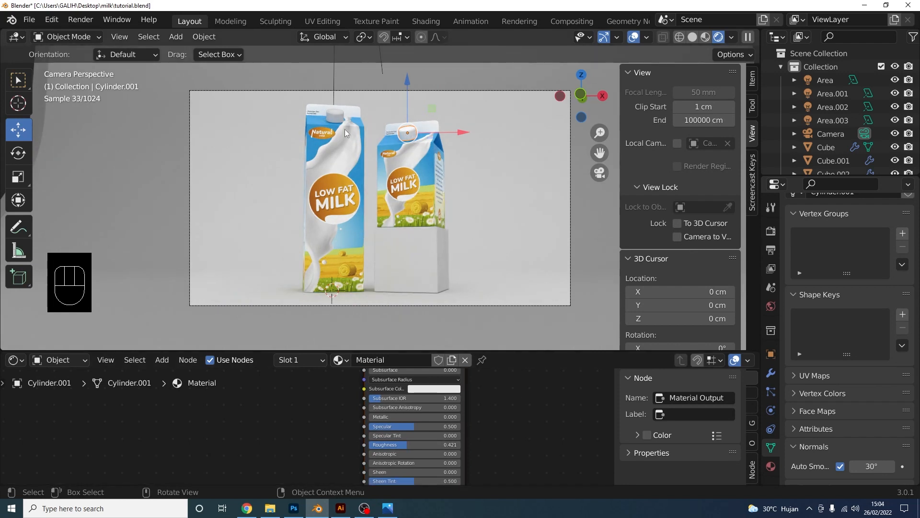
Select both carton caps and bring up Ctrl+L to link their data
left_click(338, 116)
left_click(408, 134, "shift")
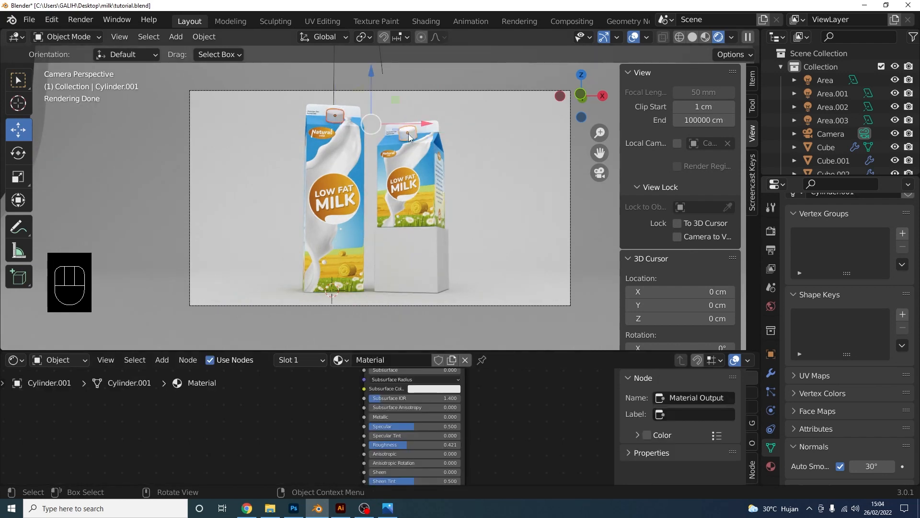
key("ctrl+l")
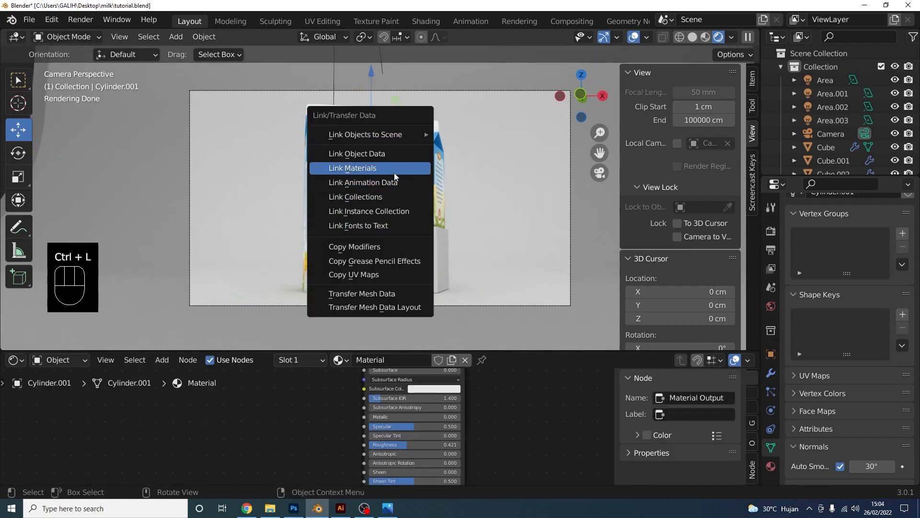
Give the backdrop plane a new material named 'bg'
left_click(502, 220)
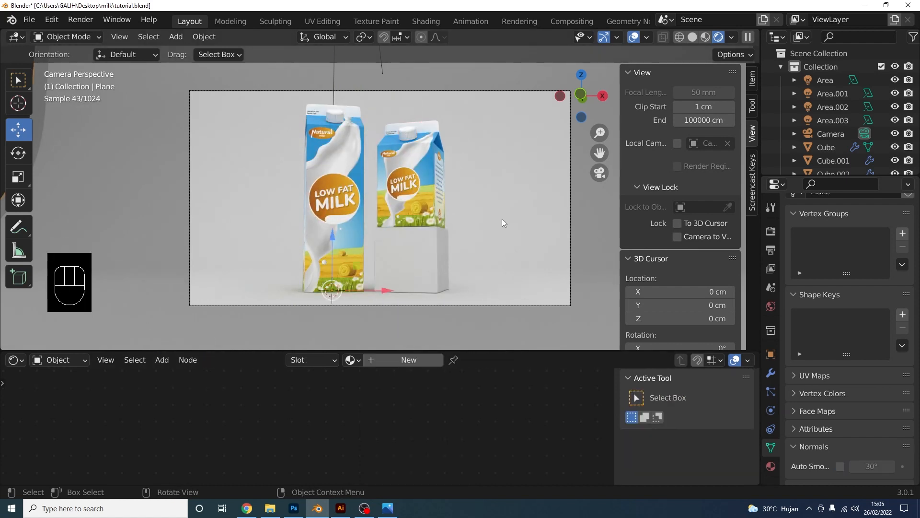
left_click(433, 361)
double_click(412, 360)
type("bg")
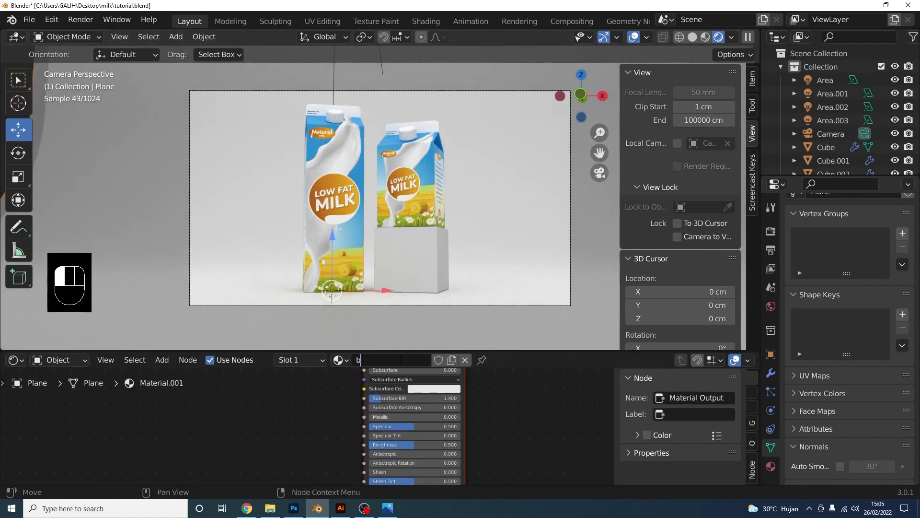
key("Return")
Tint the bg material's subsurface and base colours pale blue
left_click(455, 389)
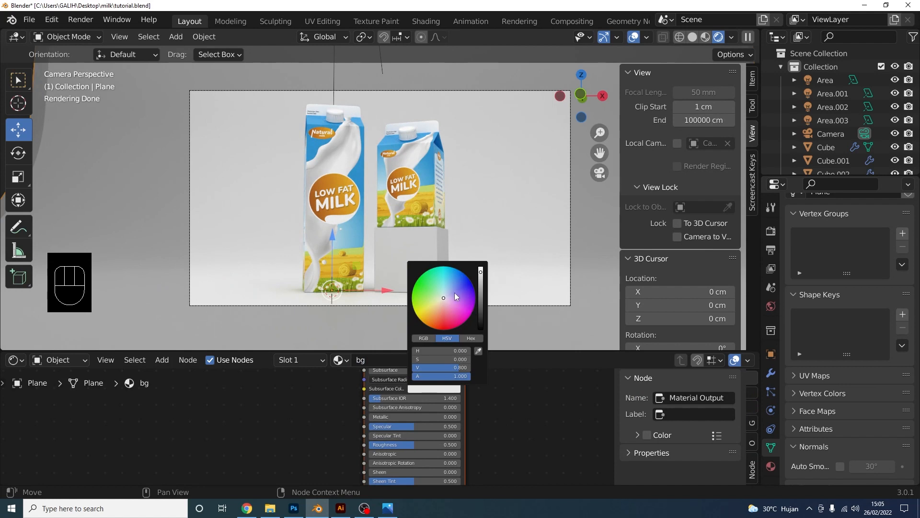
left_click_drag(444, 298, 444, 294)
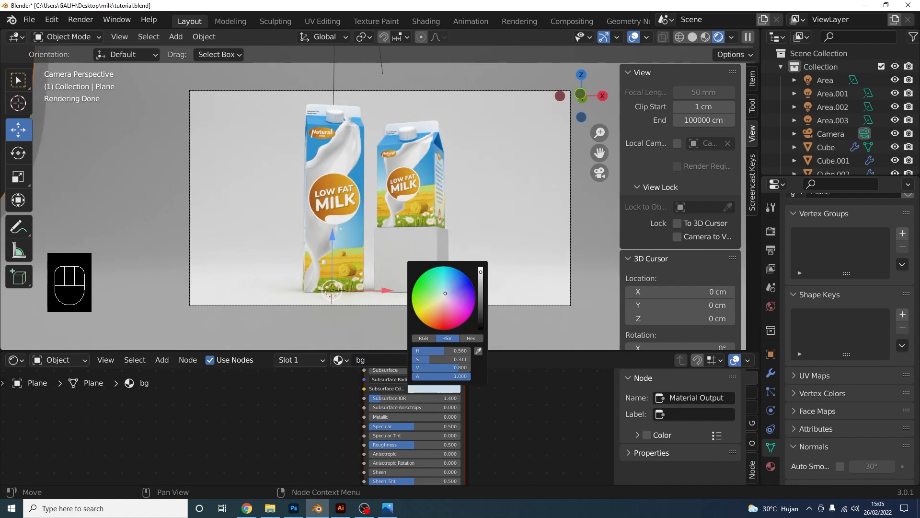
middle_click_drag(465, 404, 442, 453)
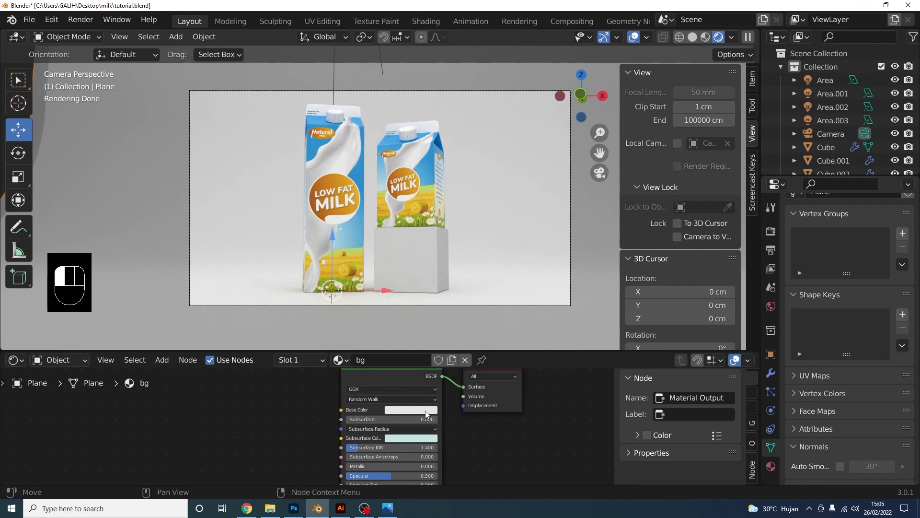
left_click(426, 411)
left_click_drag(424, 321, 457, 292)
left_click(433, 271)
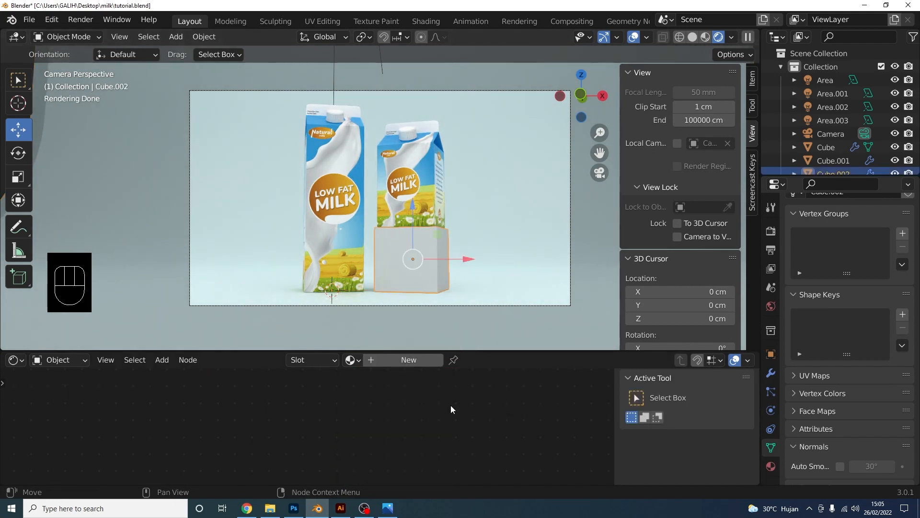
Give pedestal Cube.002 a new material, Material.001, with a pure white base colour
left_click(430, 361)
left_click(413, 421)
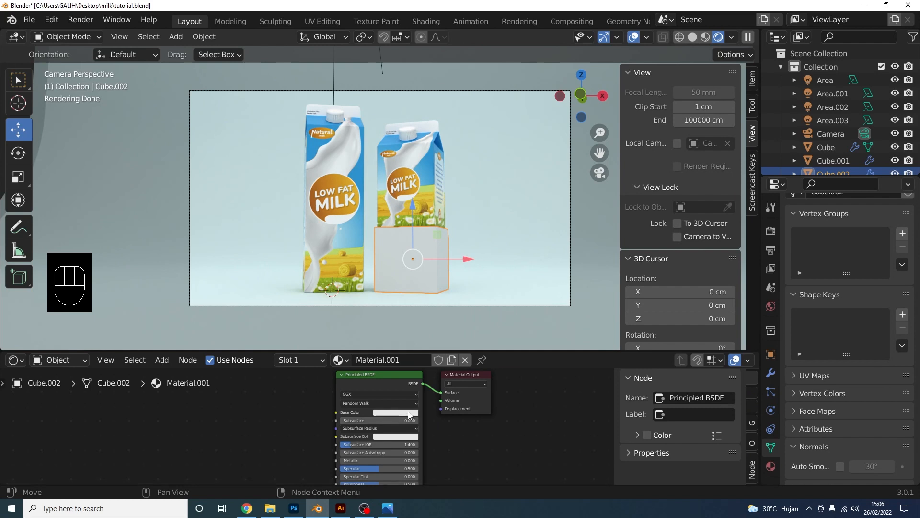
left_click(409, 413)
left_click(410, 319)
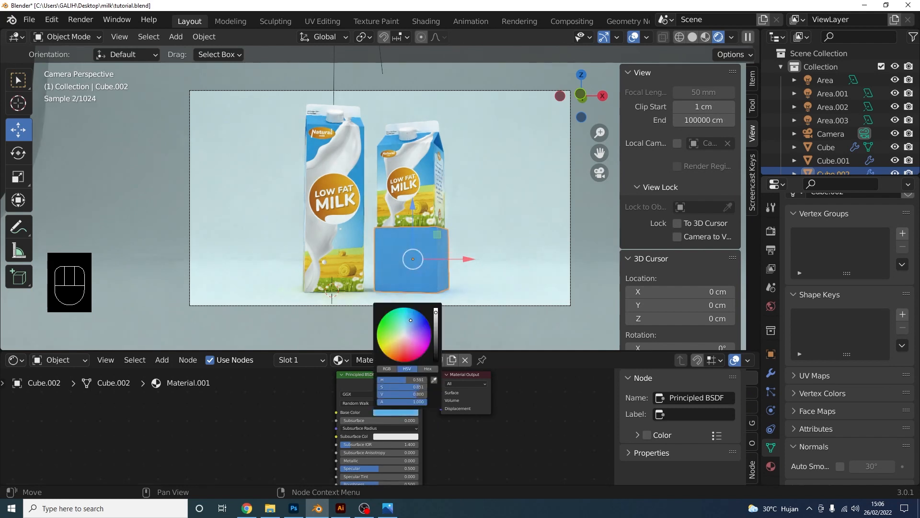
left_click_drag(407, 324, 403, 333)
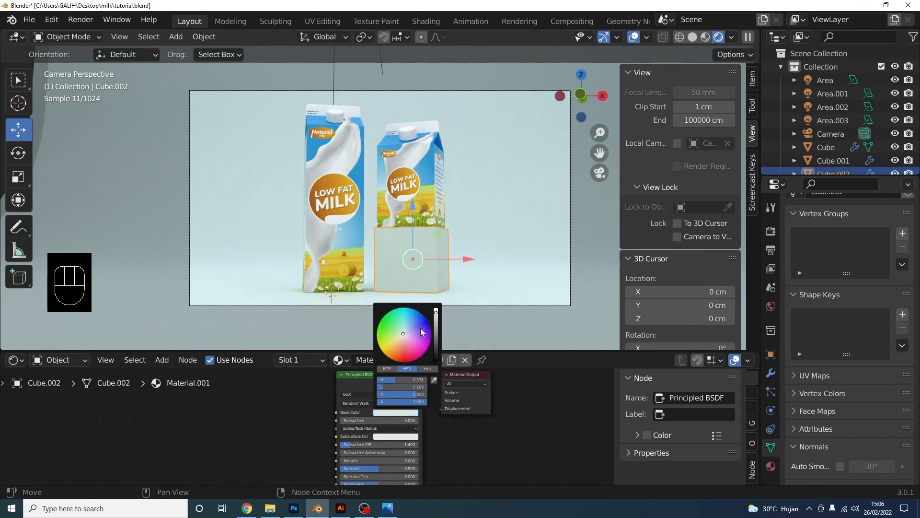
left_click(436, 311)
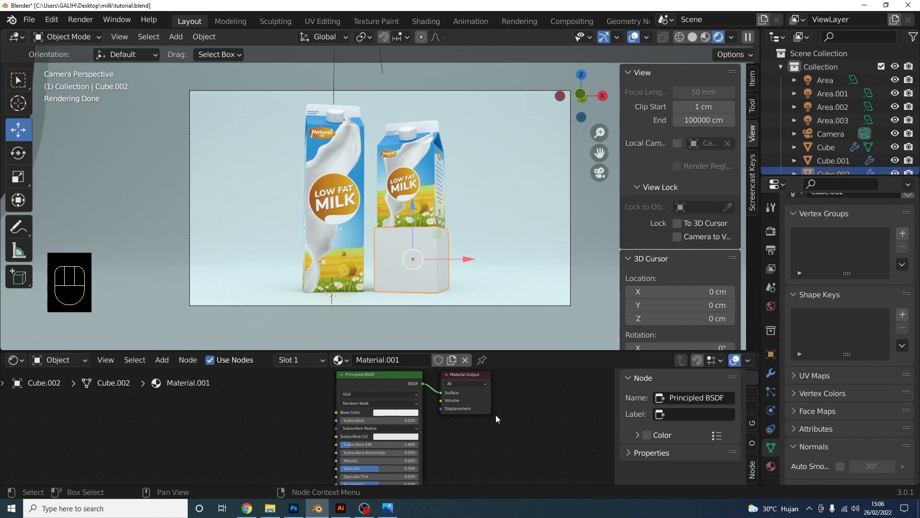
Set the render resolution to a square 1080 × 1080
left_click(765, 251)
scroll(823, 278, "up", 2)
double_click(886, 246)
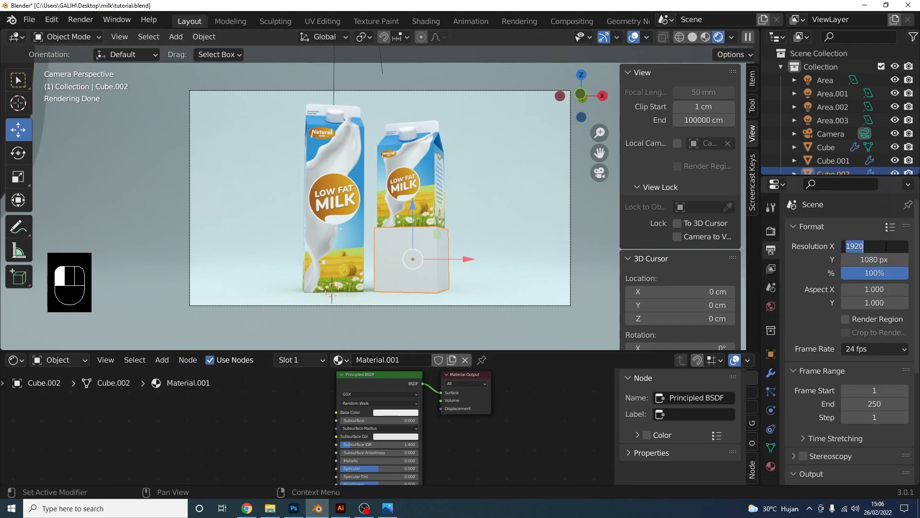
type("1080")
key("Return")
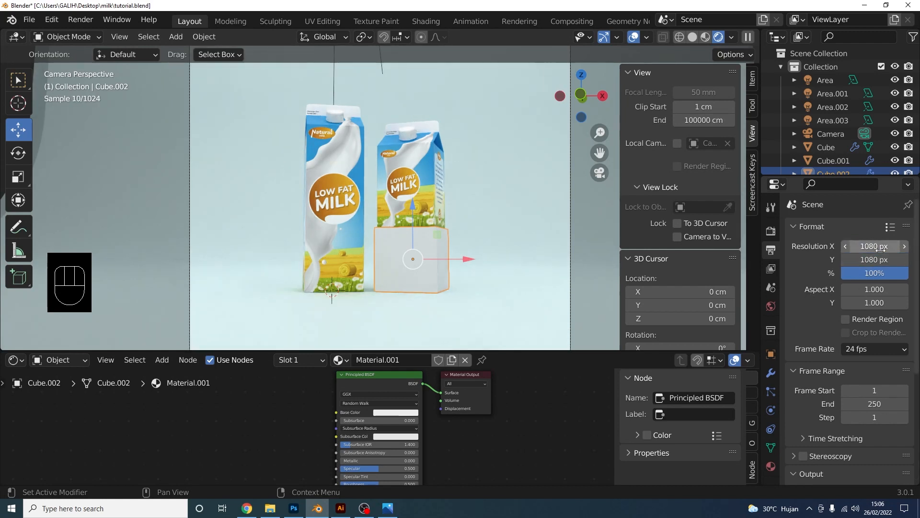
Lock the camera to the view, frame the cartons closer, and run a test render
scroll(495, 228, "down", 2)
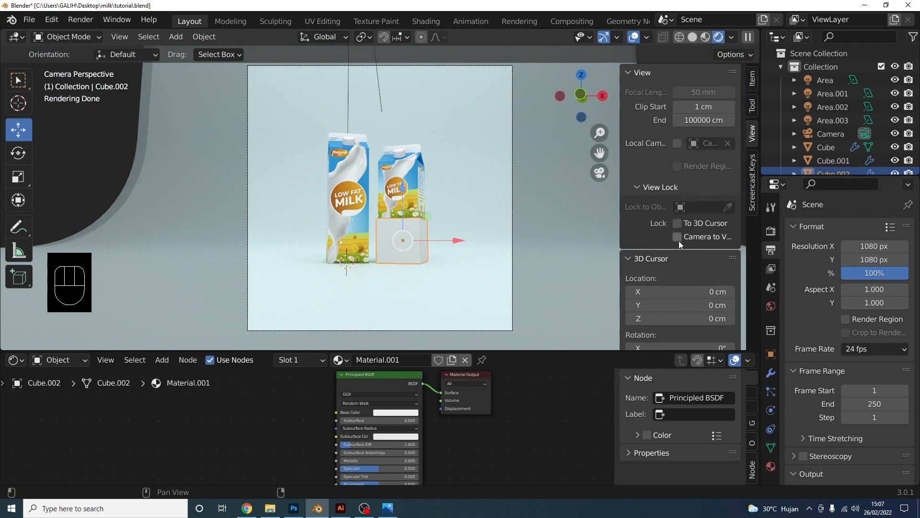
left_click(677, 237)
scroll(400, 197, "up", 3)
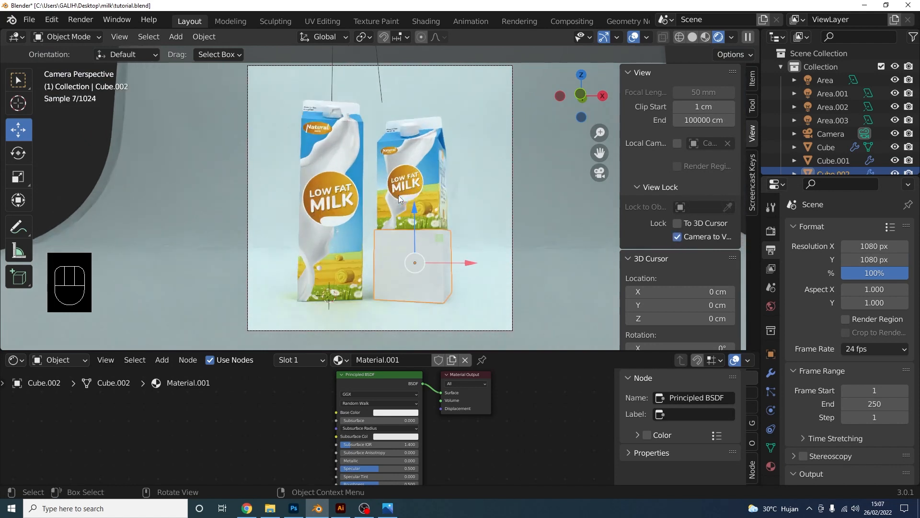
scroll(399, 196, "down", 1)
scroll(398, 196, "up", 1)
key("F12")
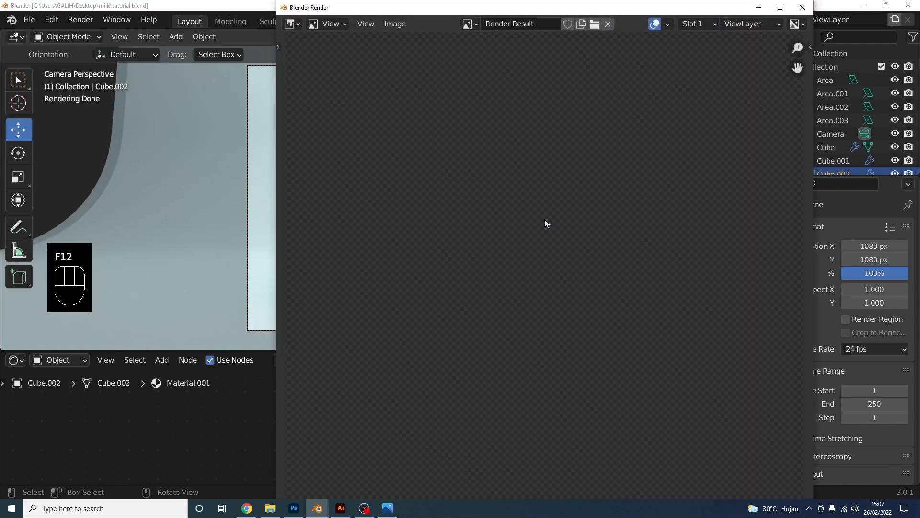
scroll(537, 231, "down", 1)
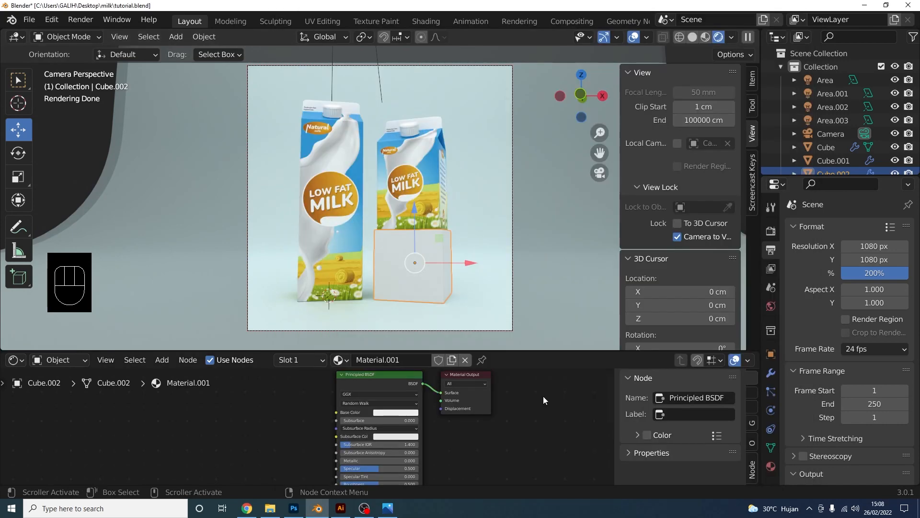
Set max samples to 200 for render and 30 for viewport, then re-render
left_click(770, 232)
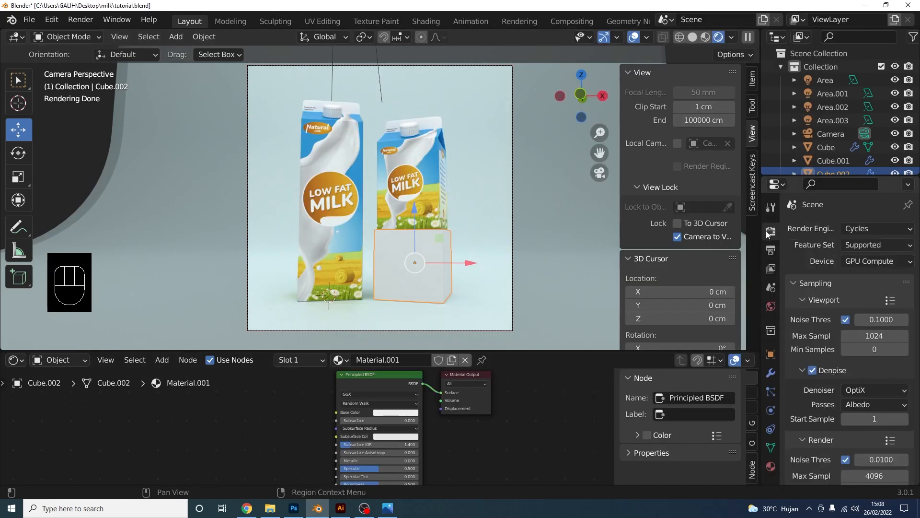
scroll(817, 423, "down", 3)
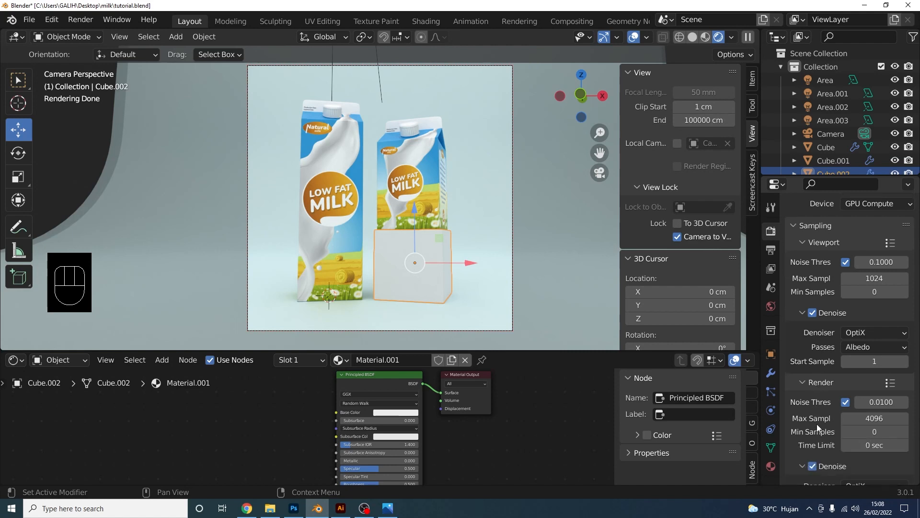
left_click(875, 418)
type("20")
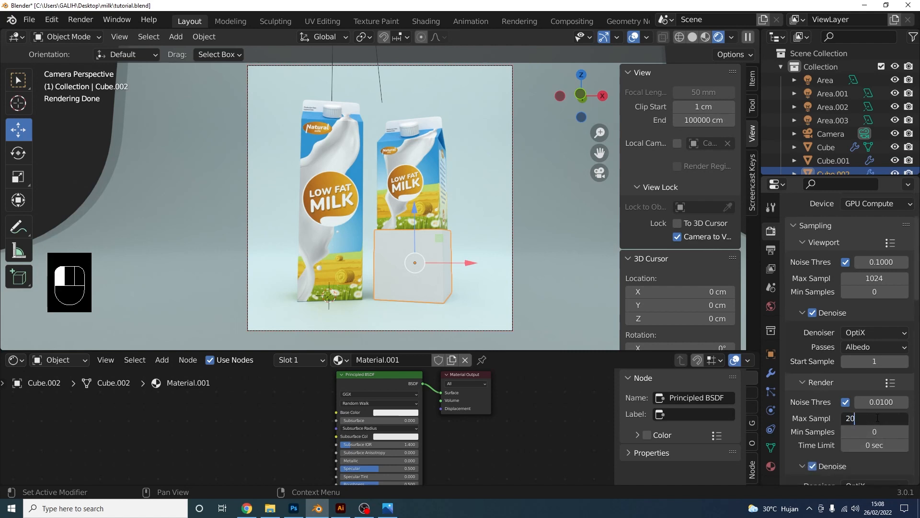
type("0")
key("Return")
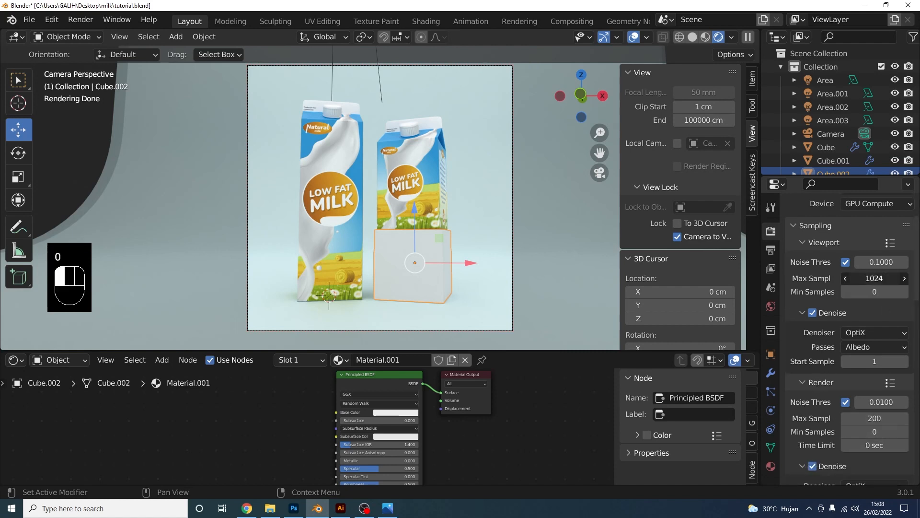
left_click(875, 278)
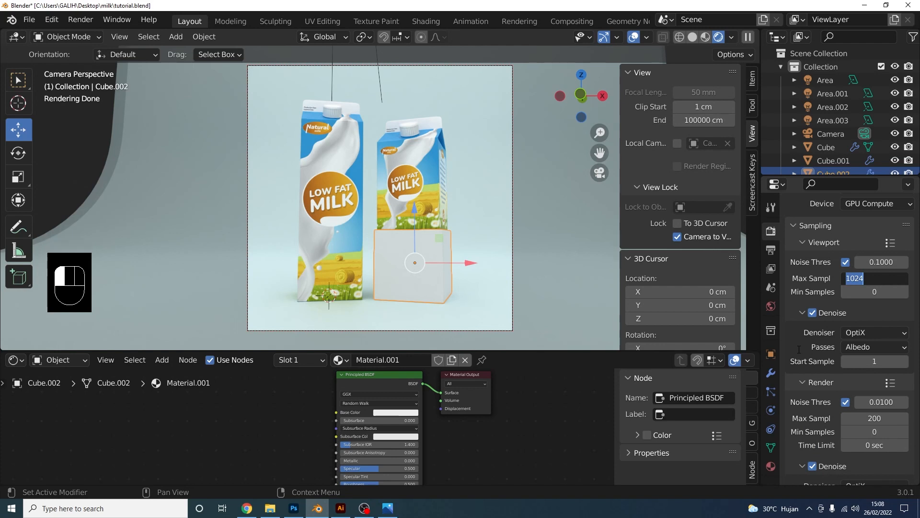
type("30")
left_click(801, 348)
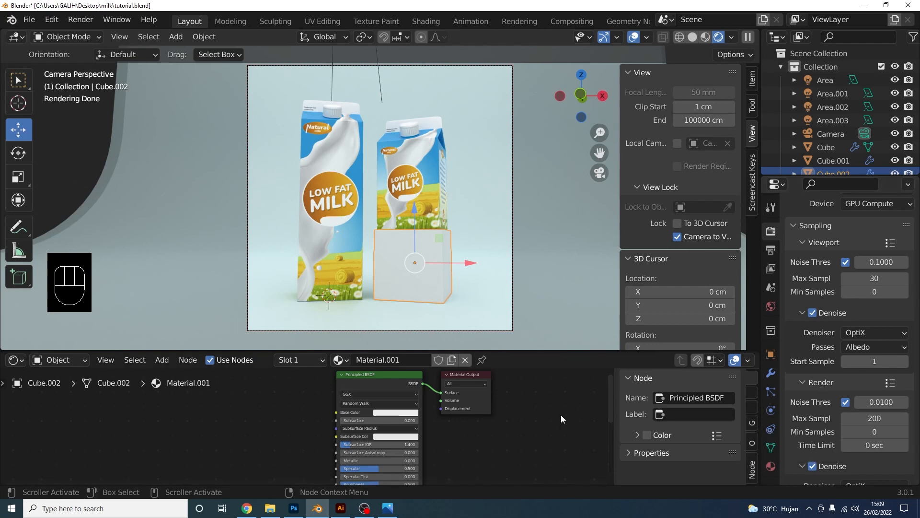
key("F12")
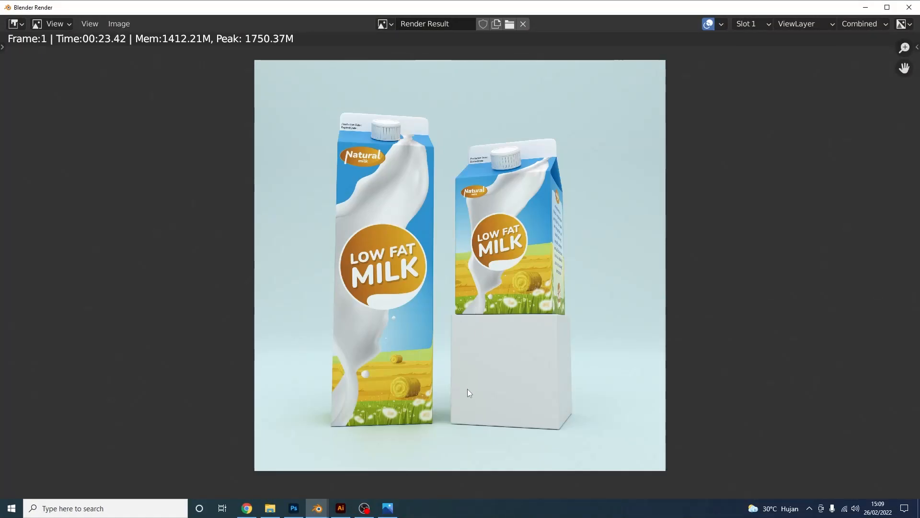
scroll(469, 389, "up", 5)
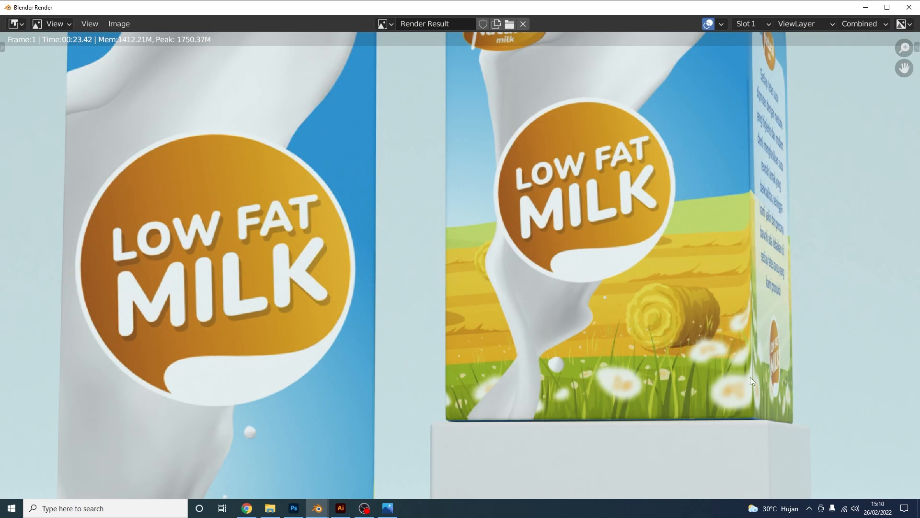
scroll(675, 308, "down", 5)
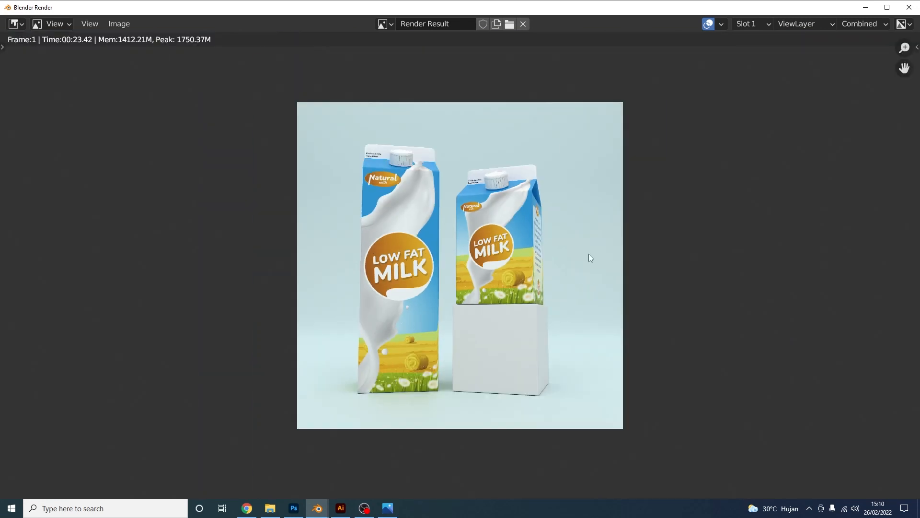
left_click(909, 7)
left_click(429, 203)
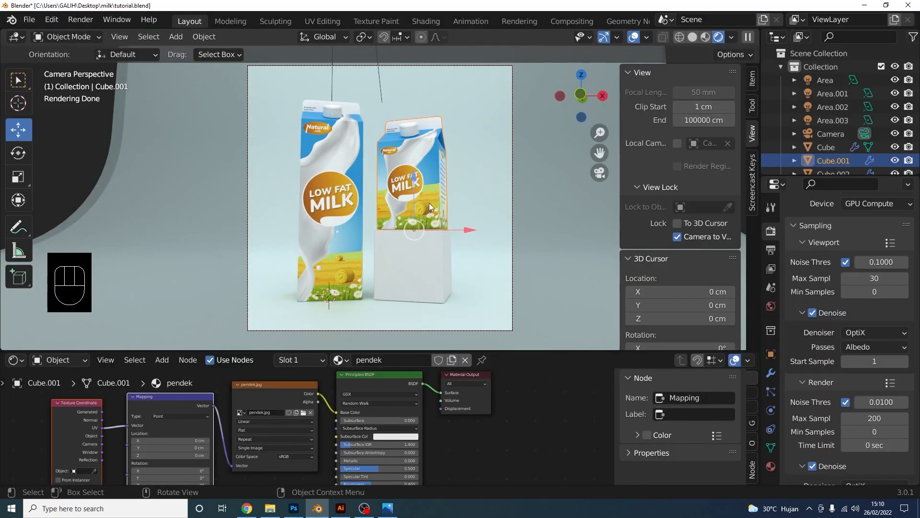
Add nine centred loop cuts to the smaller carton and return to Object Mode
key("Tab")
key("ctrl+r")
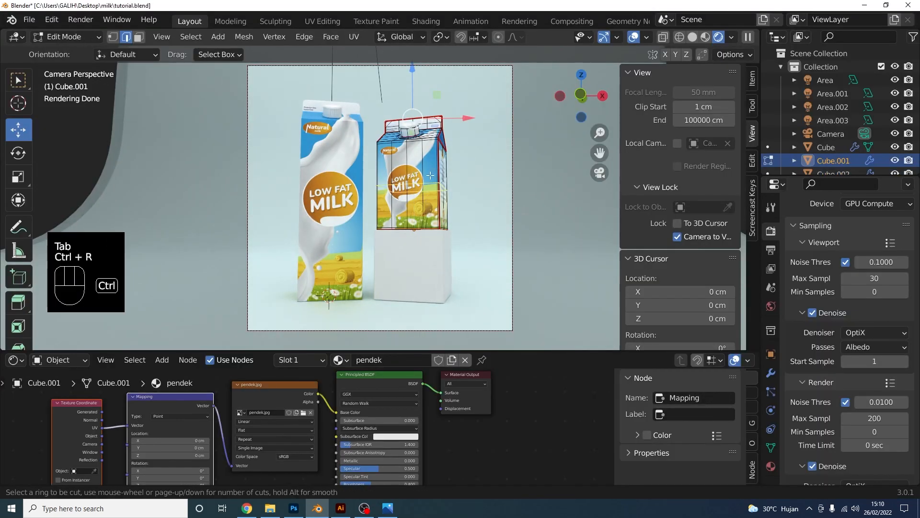
scroll(430, 175, "up", 8)
left_click(430, 175)
right_click(432, 176)
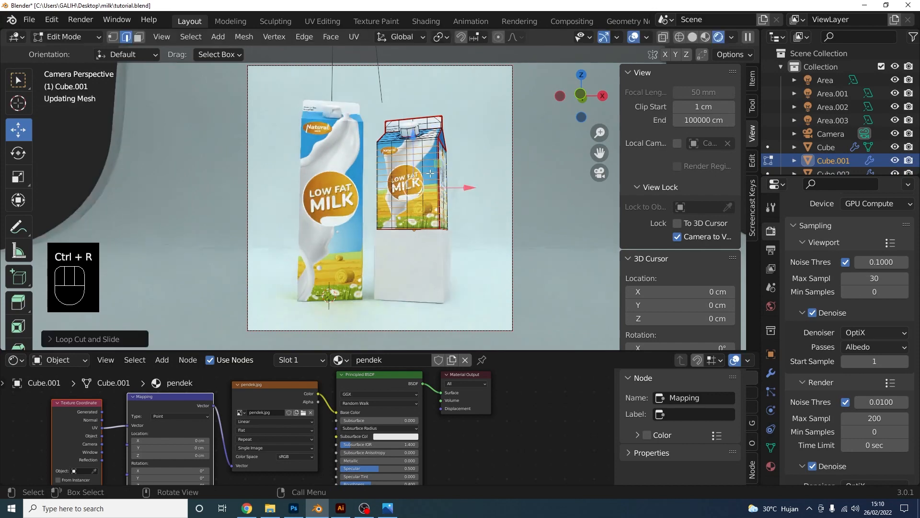
left_click(599, 172)
scroll(533, 229, "up", 4)
middle_click_drag(533, 230, 365, 204, "shift")
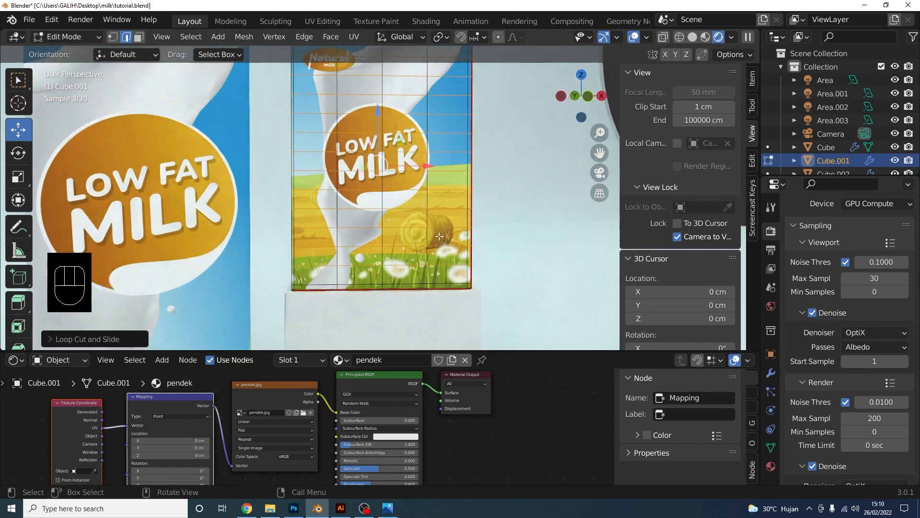
scroll(366, 203, "up", 2)
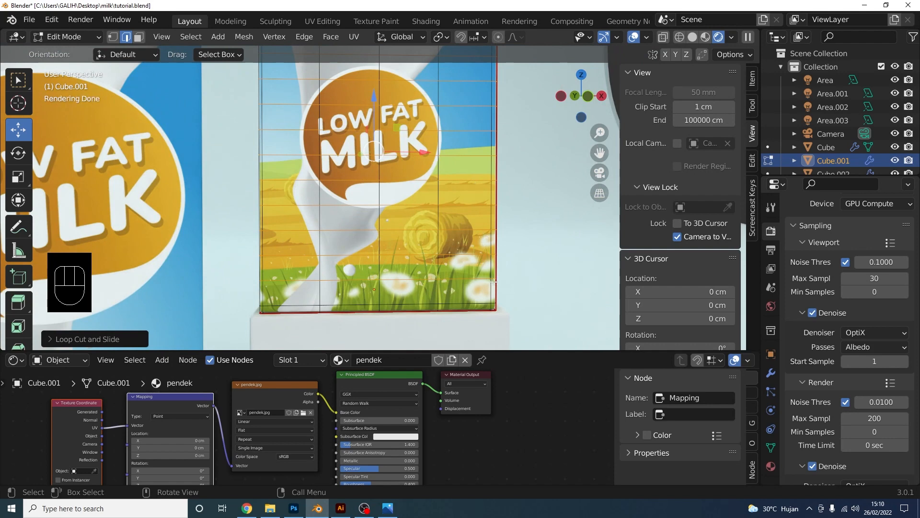
scroll(488, 262, "down", 4)
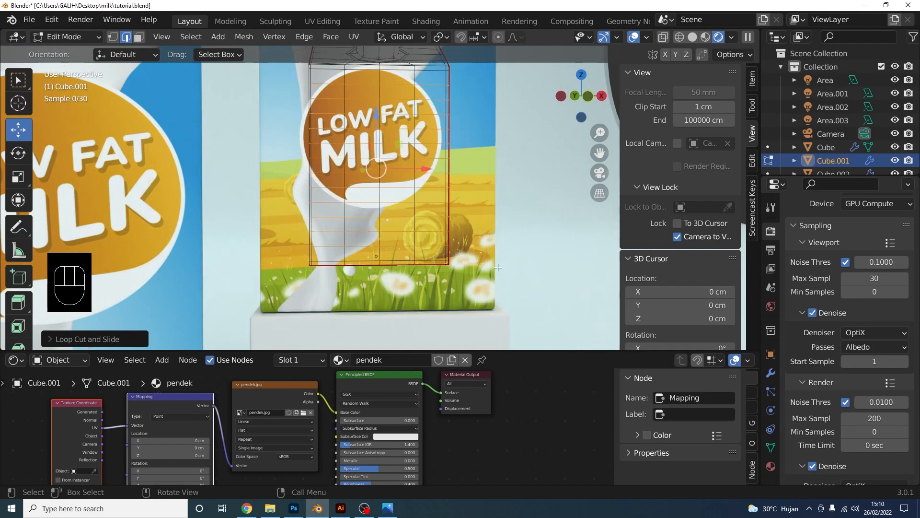
left_click(66, 36)
left_click(76, 56)
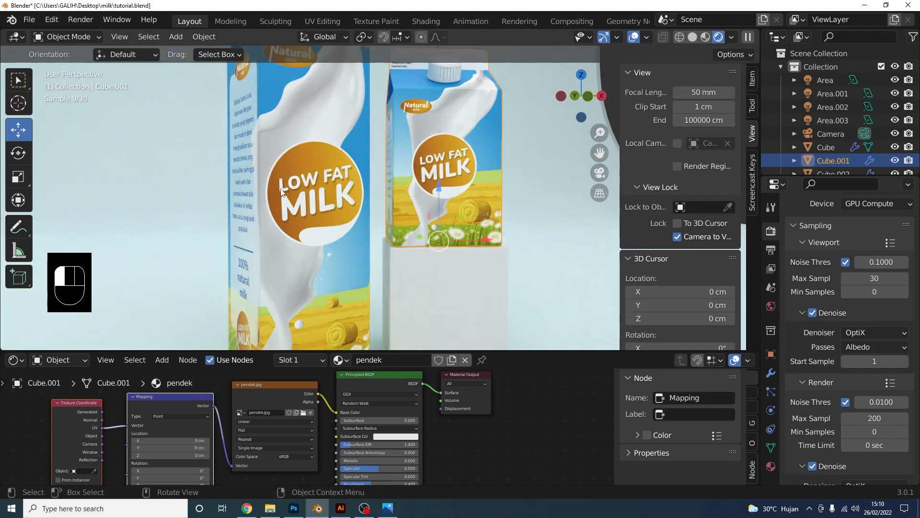
Add nineteen centred loop cuts to the taller carton's mesh
left_click(333, 232)
key("Tab")
key("ctrl+r")
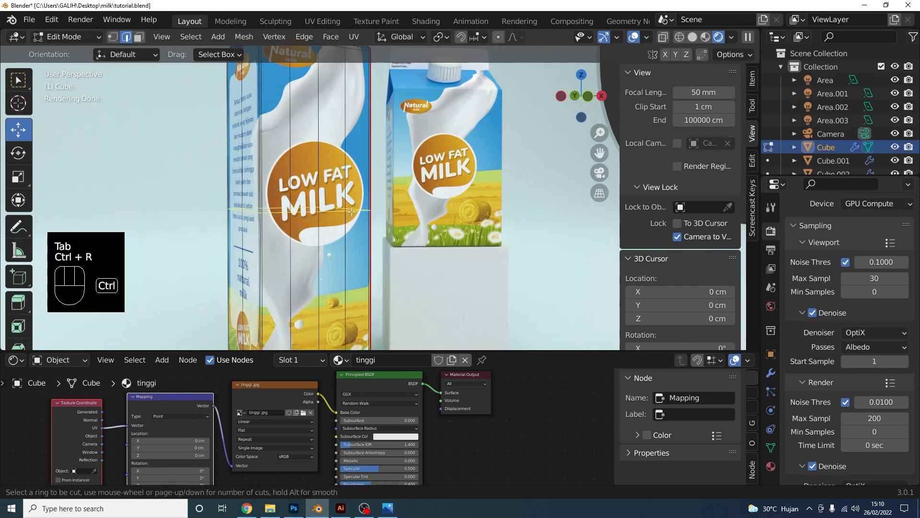
scroll(345, 221, "up", 18)
left_click(352, 211)
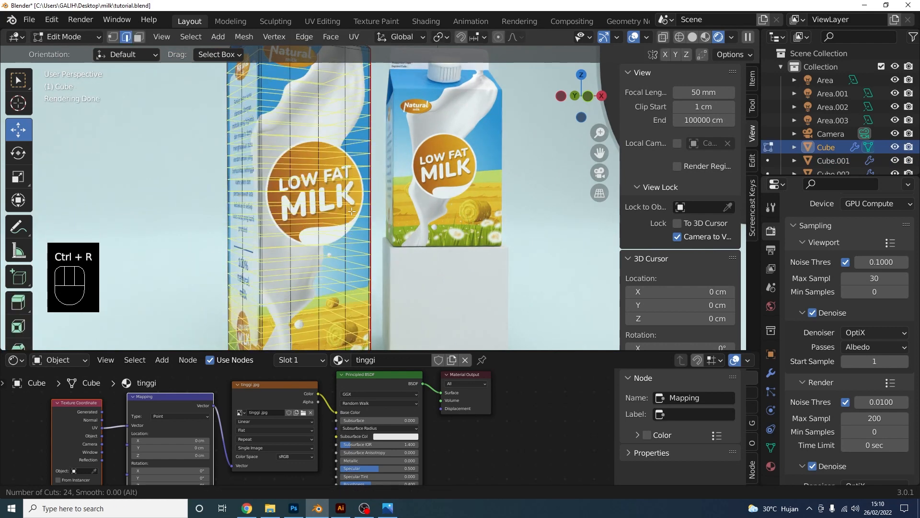
right_click(352, 211)
middle_click_drag(352, 211, 381, 168, "shift")
scroll(392, 230, "up", 5)
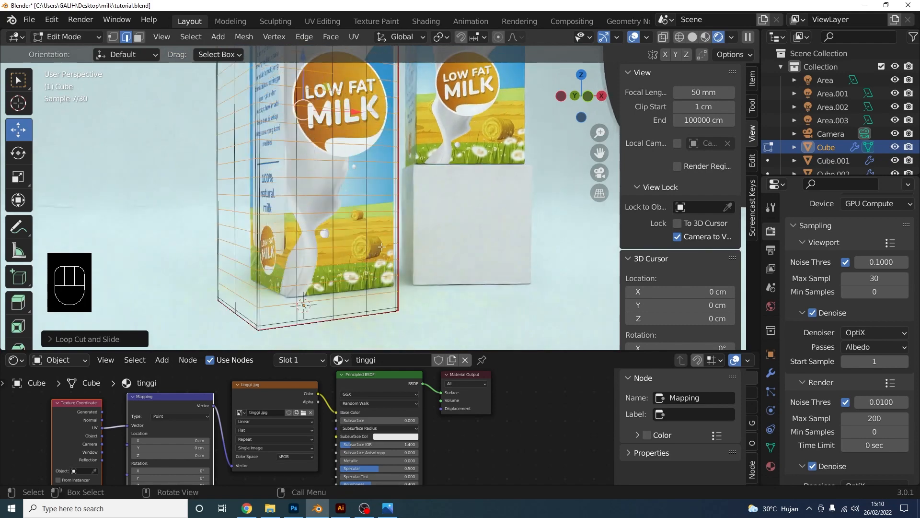
middle_click_drag(400, 331, 367, 342, "shift")
middle_click_drag(363, 144, 363, 223, "shift")
scroll(363, 223, "down", 4)
Return to the camera view and switch back to Object Mode
key("KP_0")
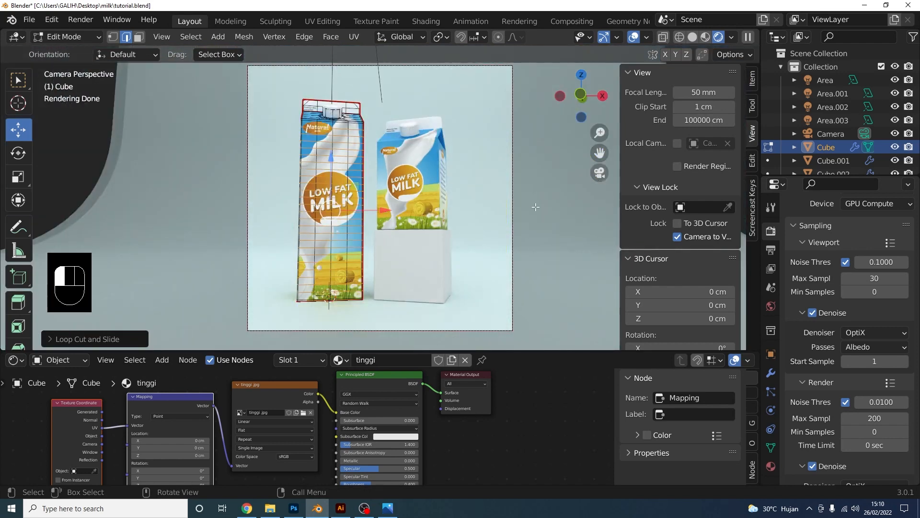
left_click(79, 37)
left_click(74, 52)
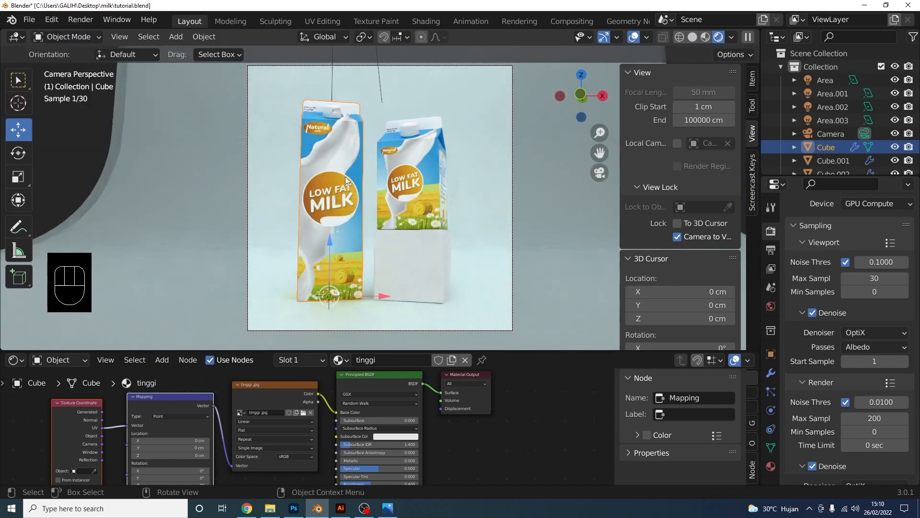
Render the camera view of both cartons with F12 and let denoising finish
key("F12")
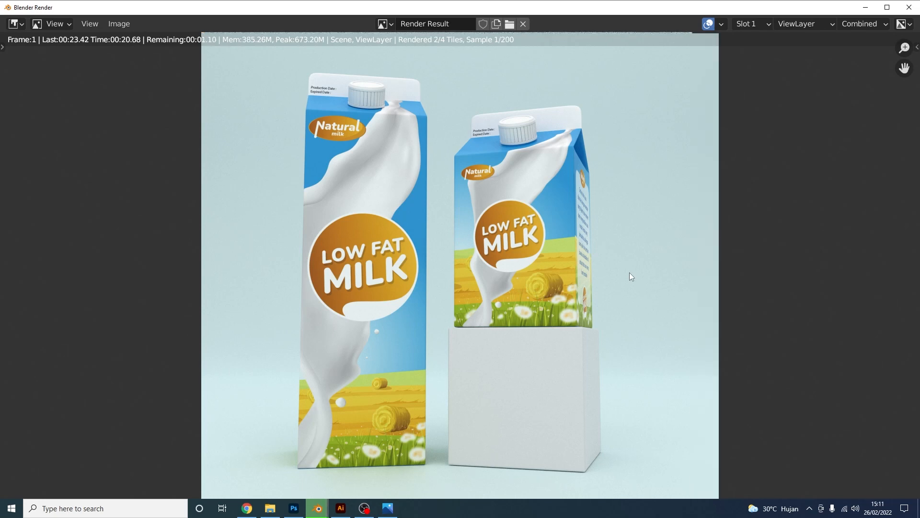
scroll(569, 291, "down", 2)
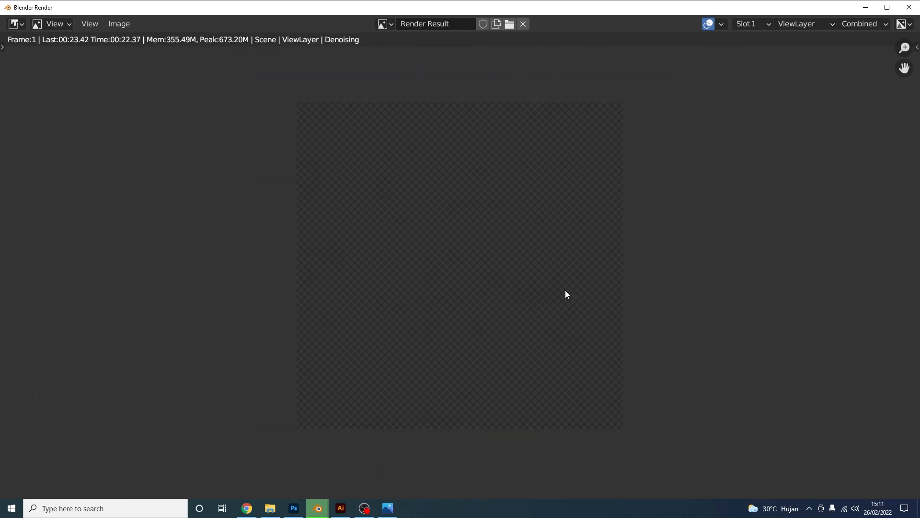
scroll(557, 286, "up", 1)
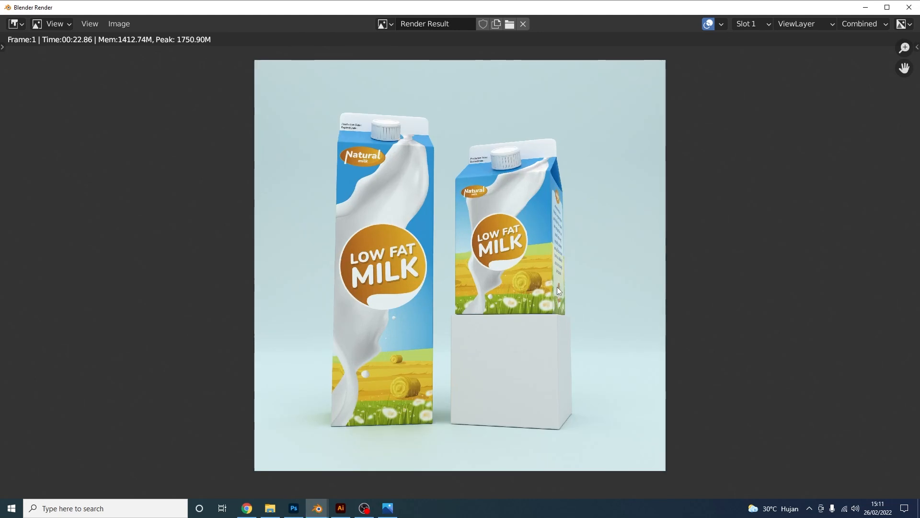